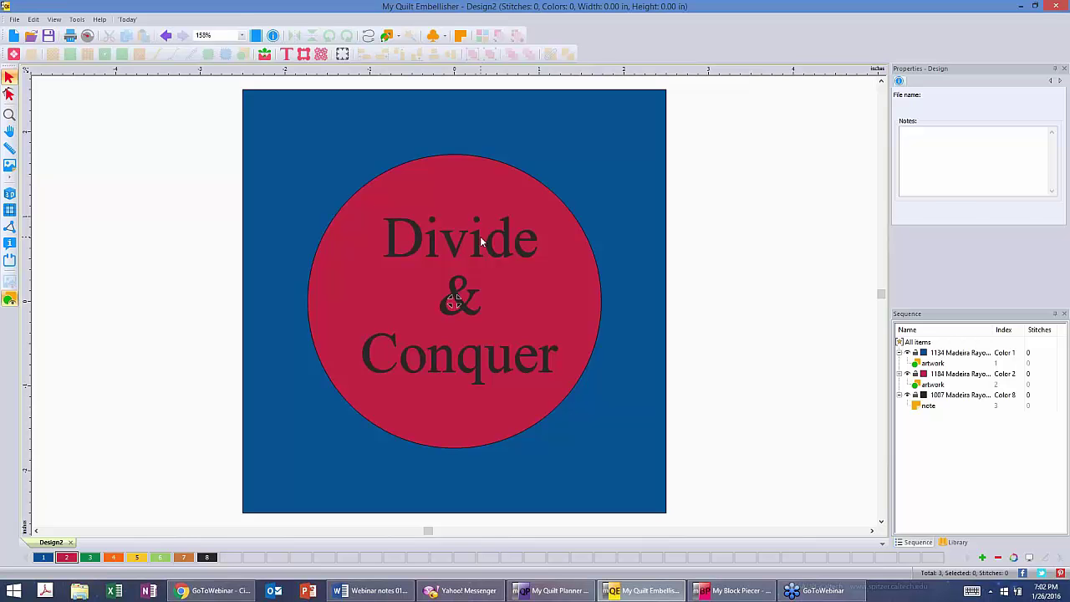
# - Delete the "Divide & Conquer" text from the red circle
pyautogui.click(481, 242)
pyautogui.press('Delete')
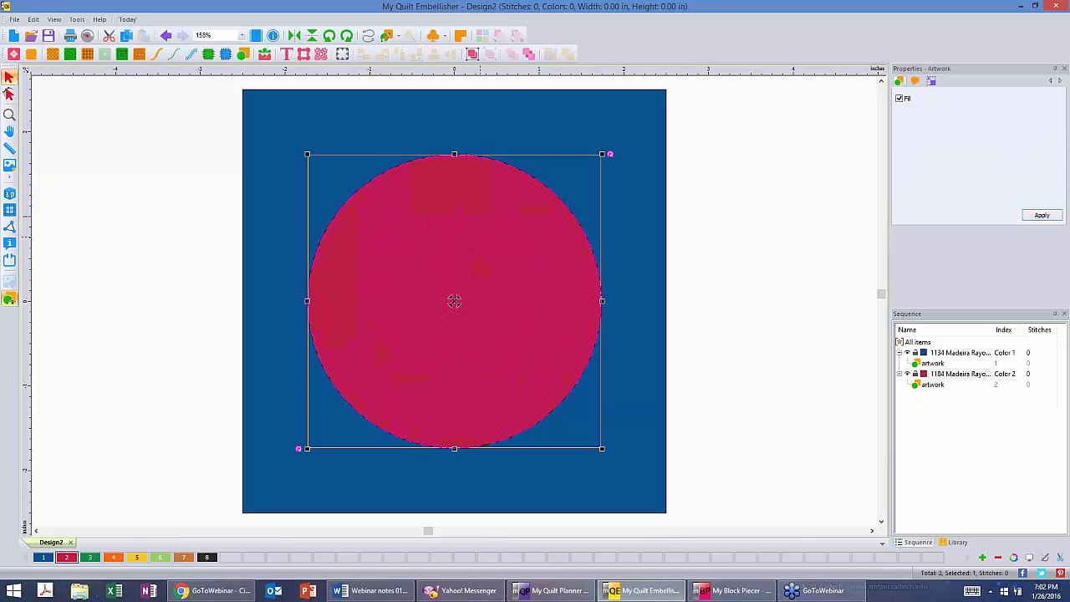
pyautogui.click(818, 186)
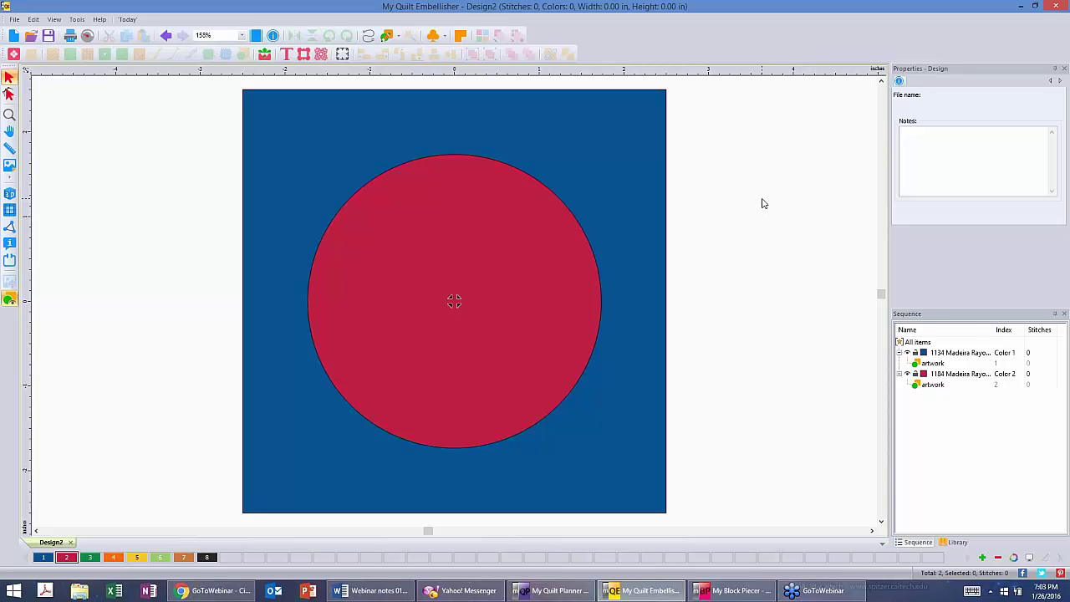
# - Move the red circle off to the right so it only slightly overlaps the blue square's edge
pyautogui.click(510, 258)
pyautogui.moveTo(496, 259); pyautogui.dragTo(811, 226)
pyautogui.click(572, 170)
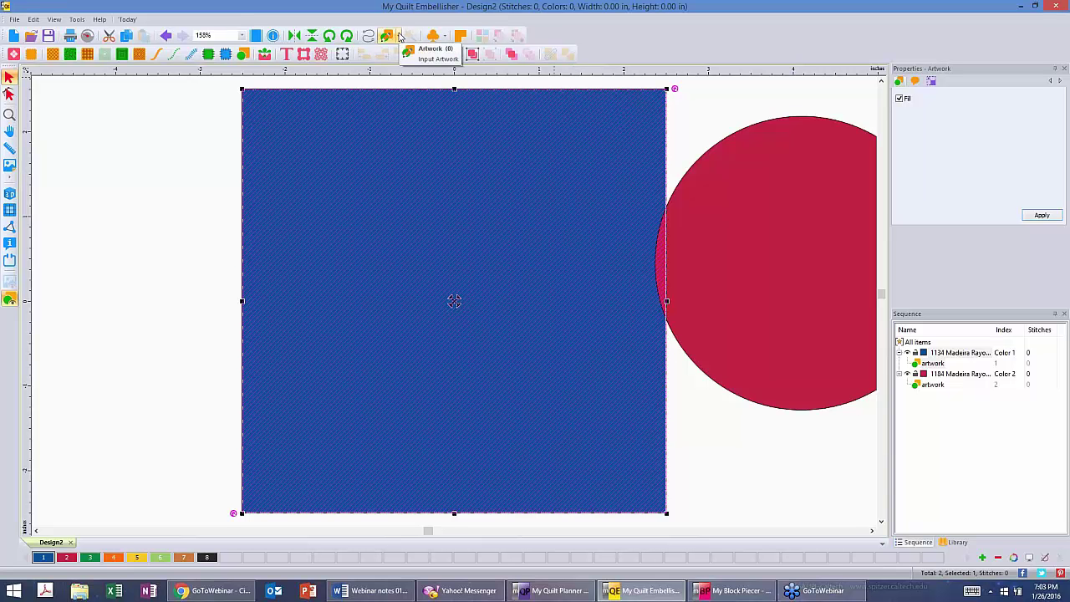
pyautogui.click(400, 37)
pyautogui.click(399, 38)
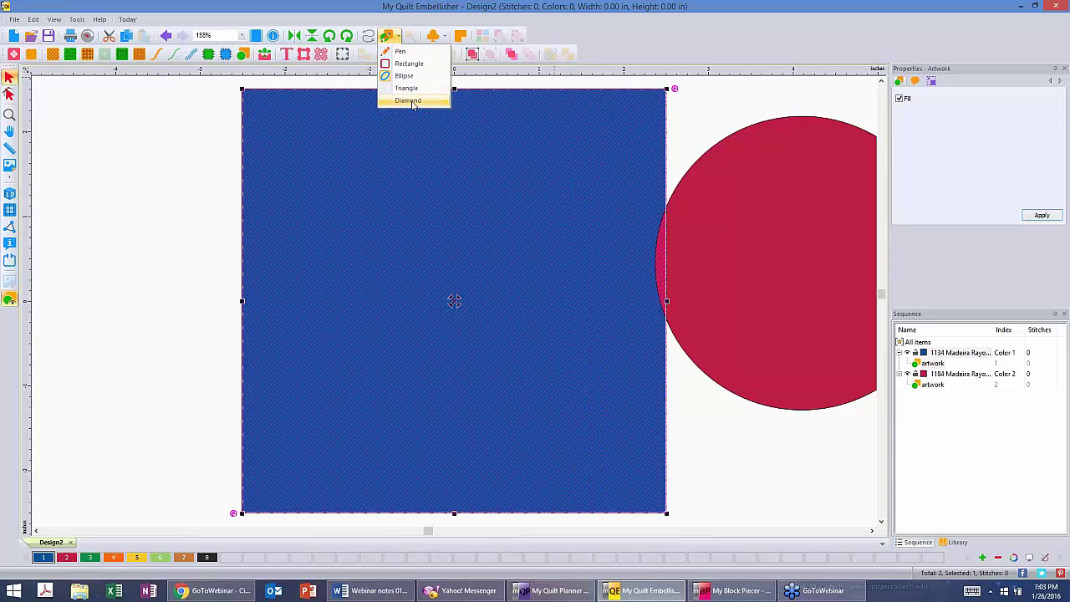
pyautogui.click(406, 53)
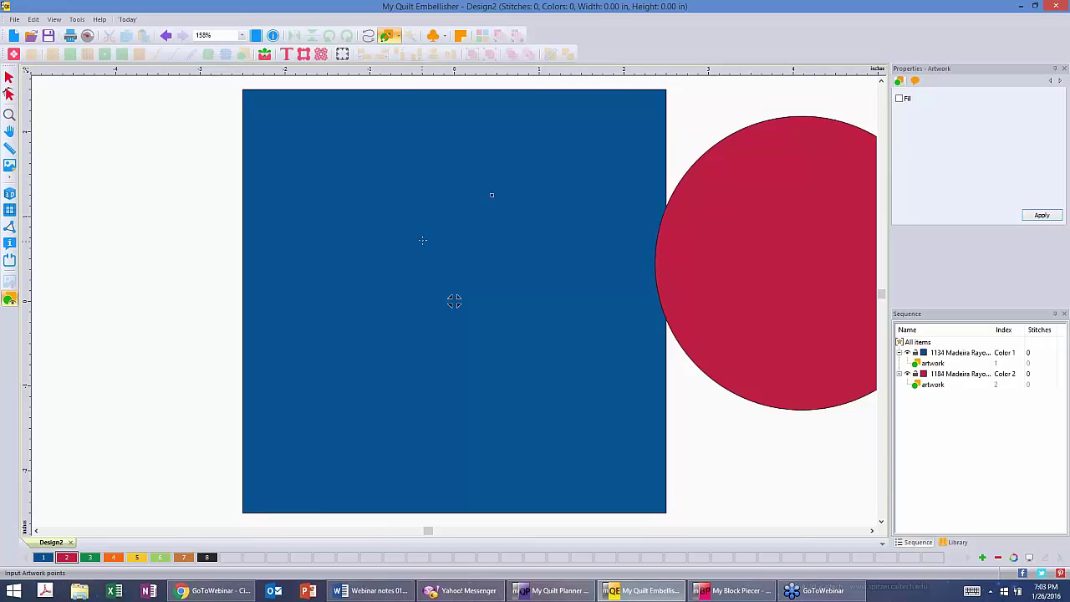
pyautogui.click(389, 177)
pyautogui.press('Escape')
pyautogui.click(9, 76)
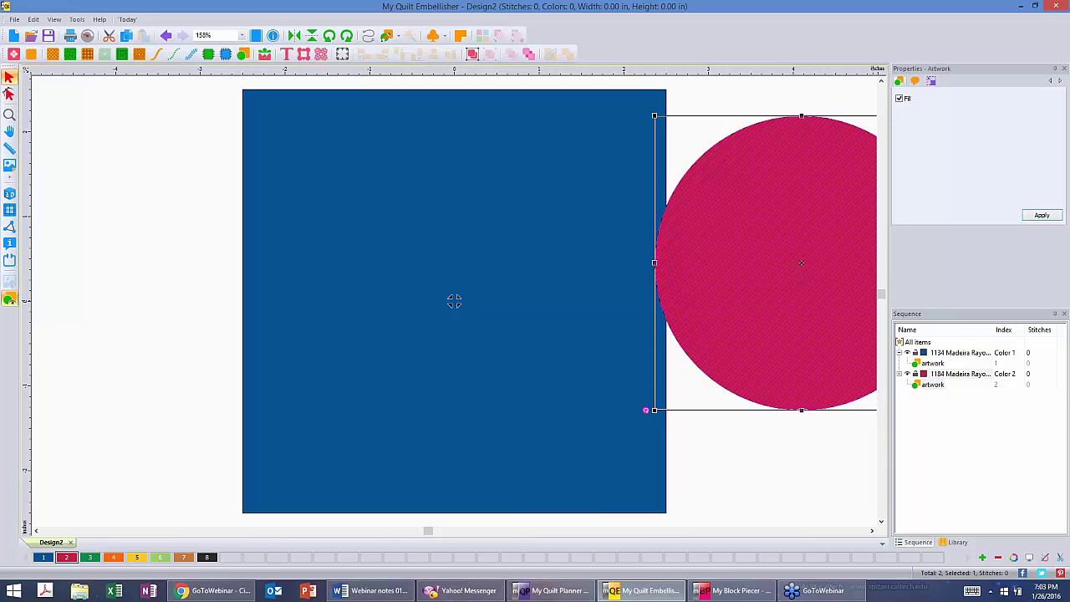
# - Move the red circle back over the blue square and center-align both shapes vertically and horizontally
pyautogui.moveTo(802, 265); pyautogui.dragTo(453, 298)
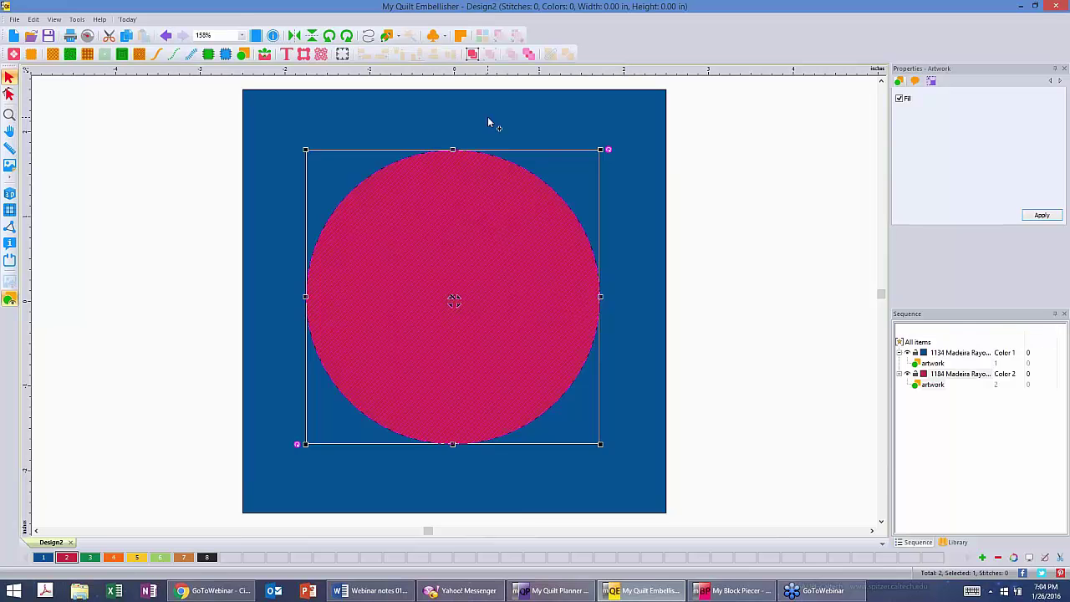
pyautogui.click(488, 119)
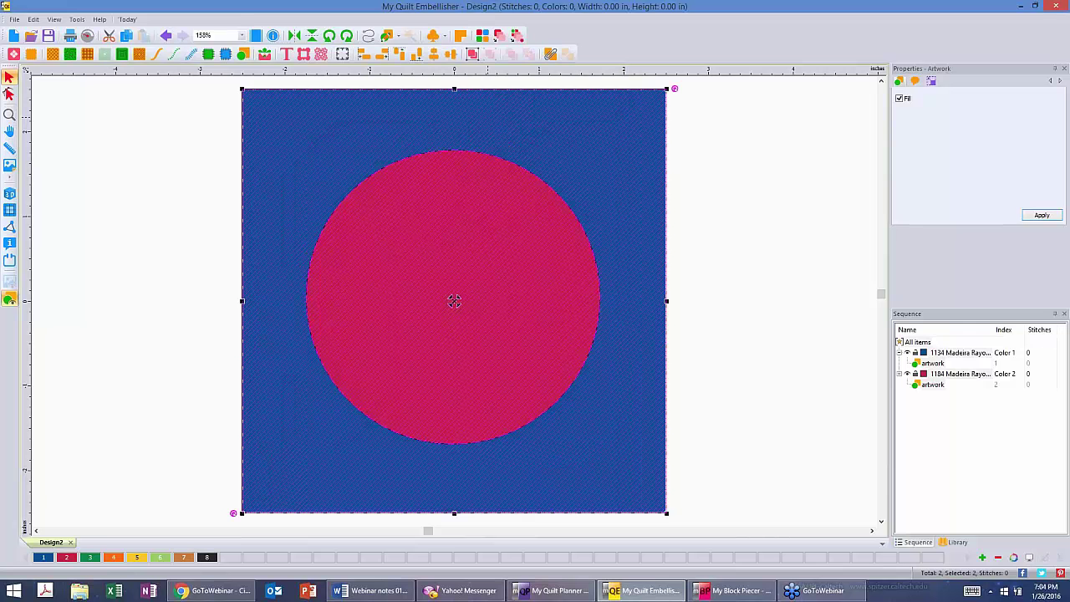
pyautogui.click(452, 56)
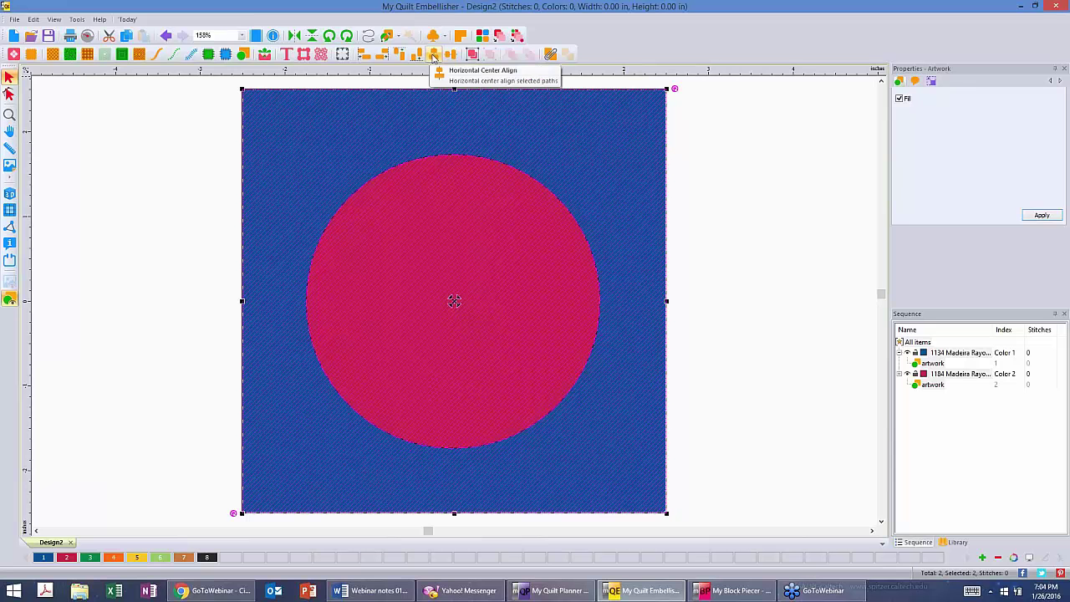
pyautogui.click(434, 57)
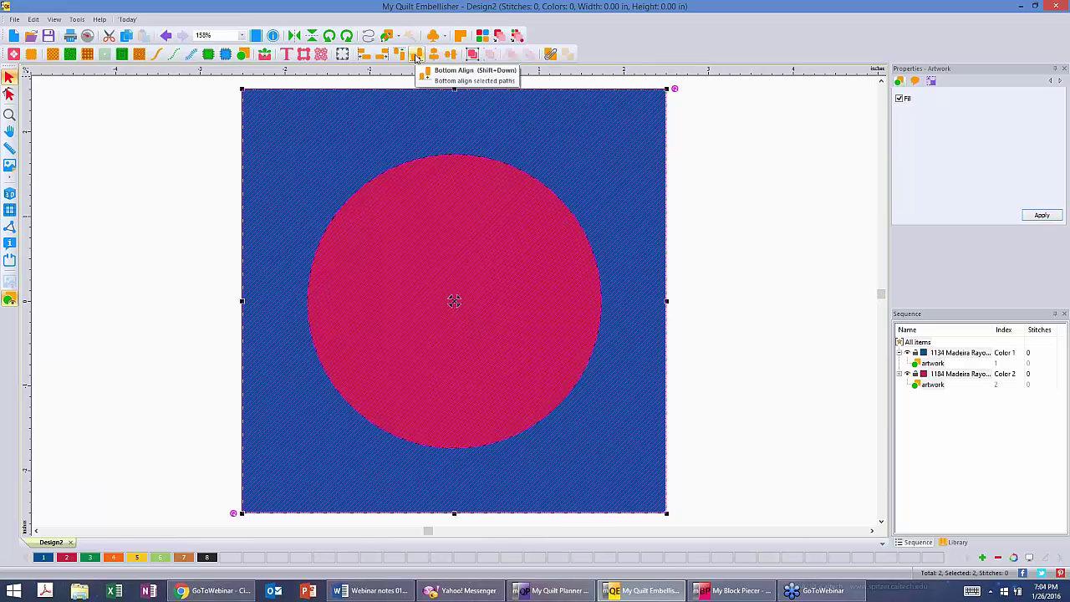
# - Try aligning the circle and square along their bottom, top, right and left edges
pyautogui.click(416, 55)
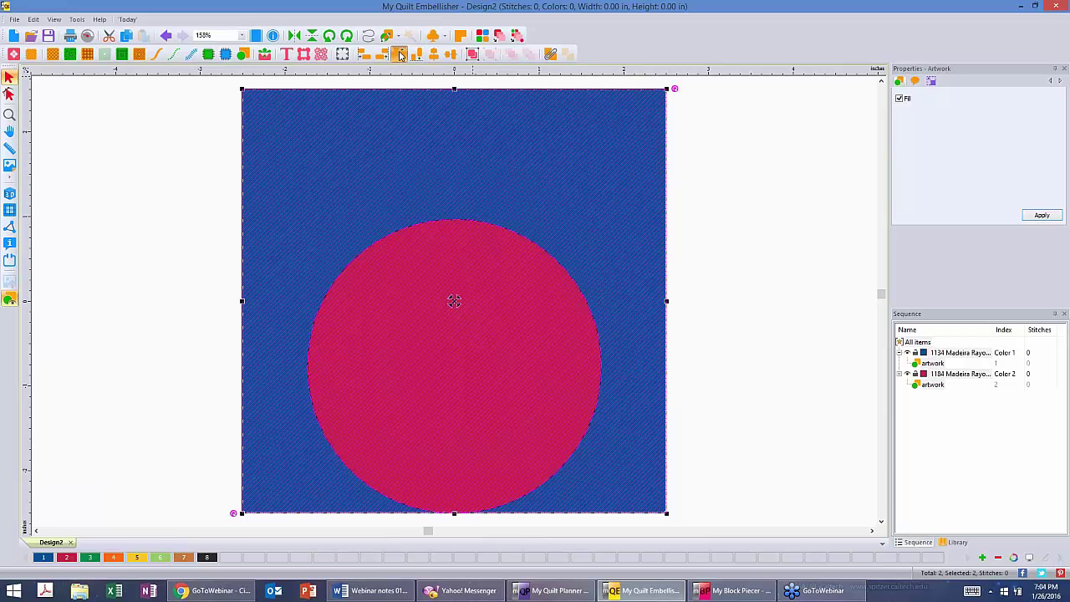
pyautogui.click(382, 55)
pyautogui.click(382, 55)
pyautogui.click(364, 55)
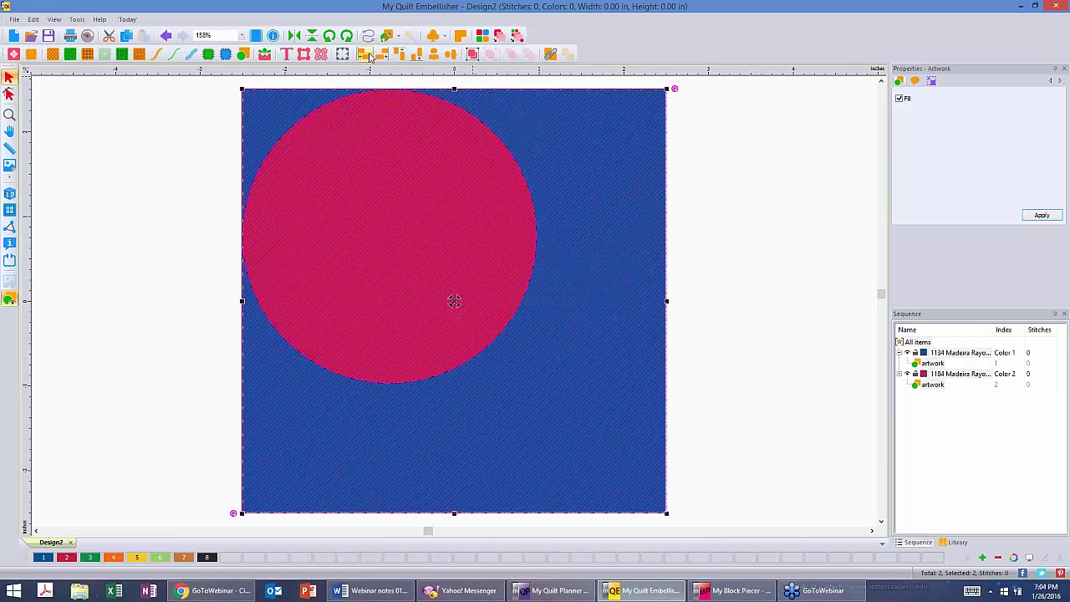
# - Center the red circle on the blue square again, both vertically and horizontally
pyautogui.click(452, 54)
pyautogui.click(434, 53)
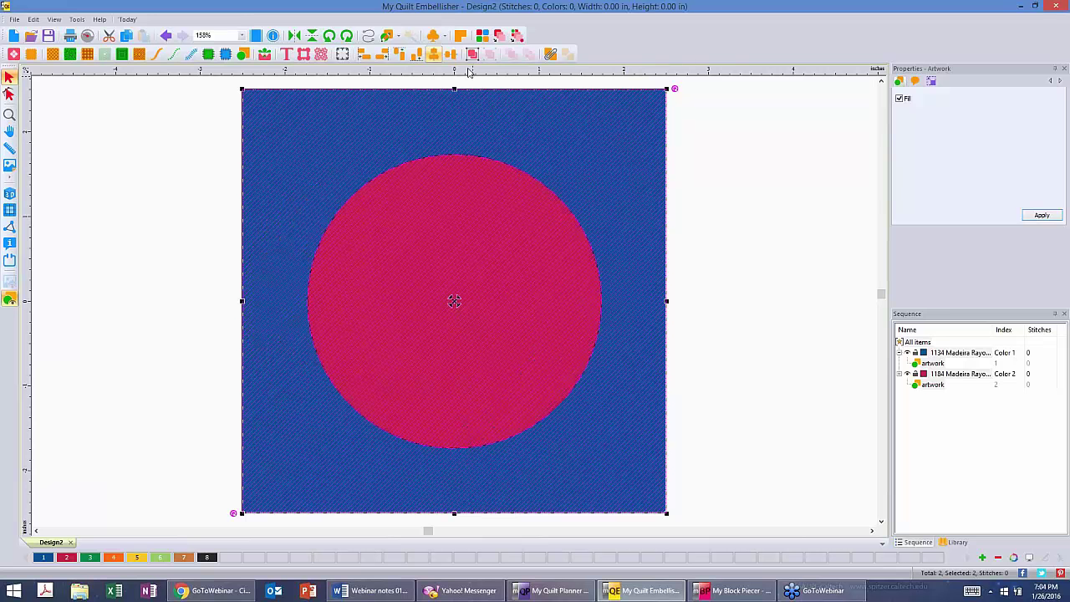
pyautogui.click(738, 190)
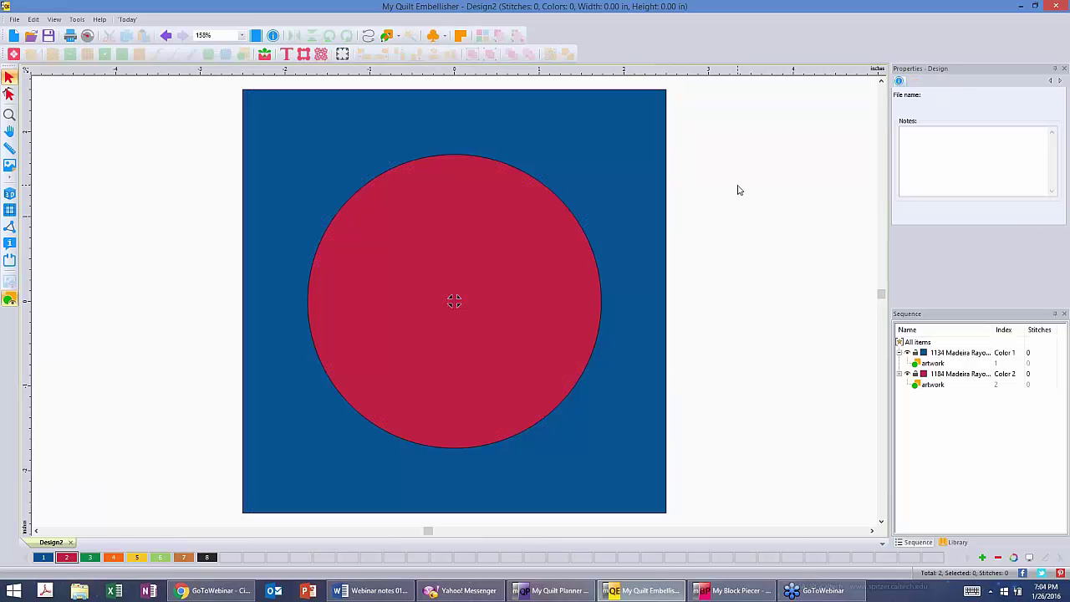
# - Group the blue square and red circle
pyautogui.click(708, 154)
pyautogui.moveTo(230, 83); pyautogui.dragTo(686, 522)
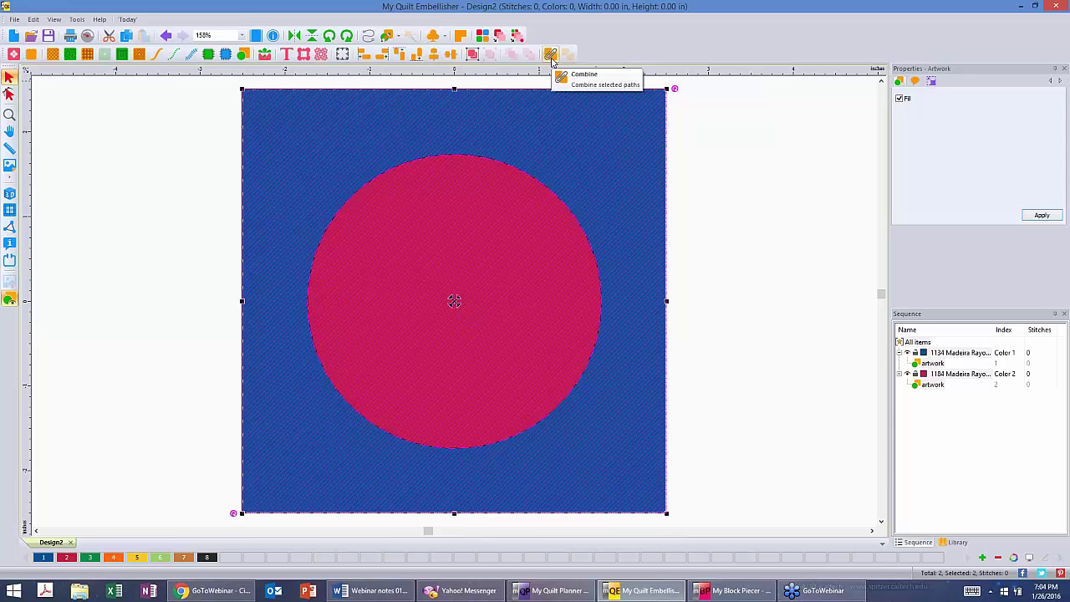
pyautogui.click(472, 55)
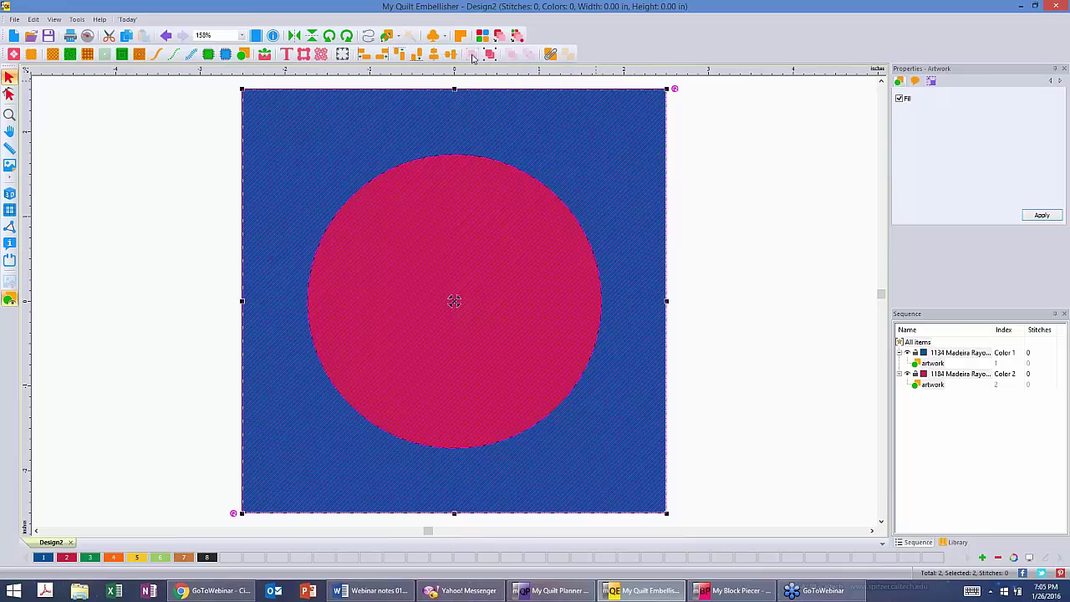
pyautogui.click(818, 204)
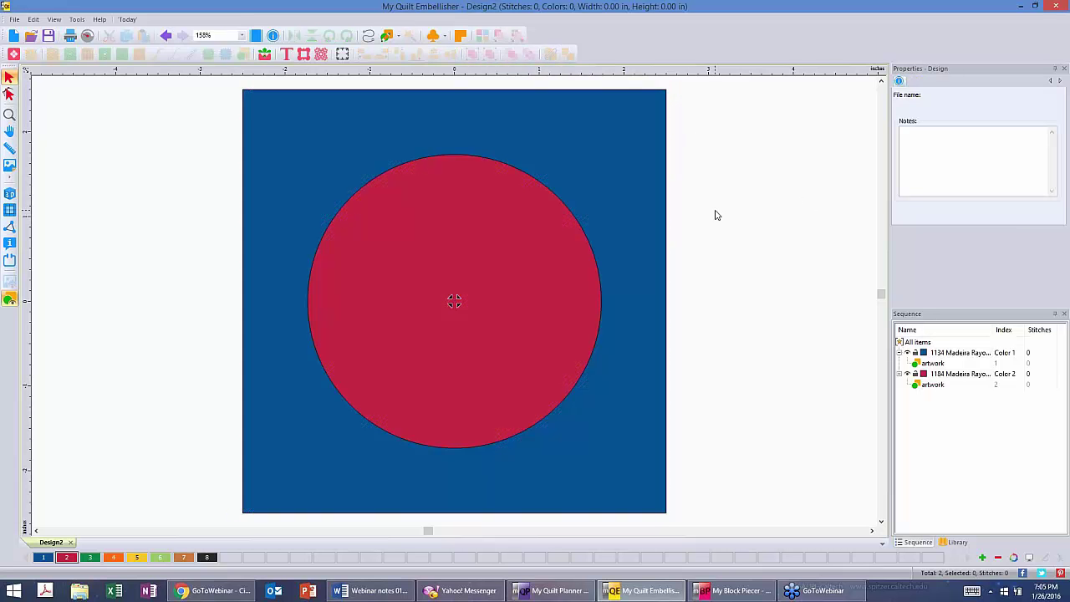
# - Move the grouped square and circle about 0.36 in to the right
pyautogui.click(420, 267)
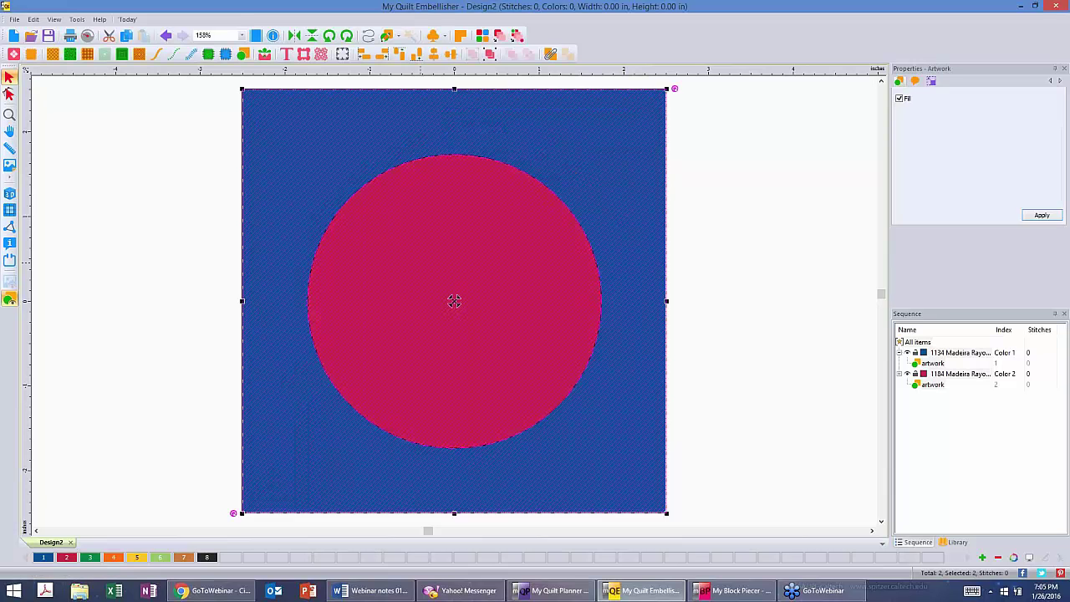
pyautogui.moveTo(422, 265); pyautogui.dragTo(456, 270)
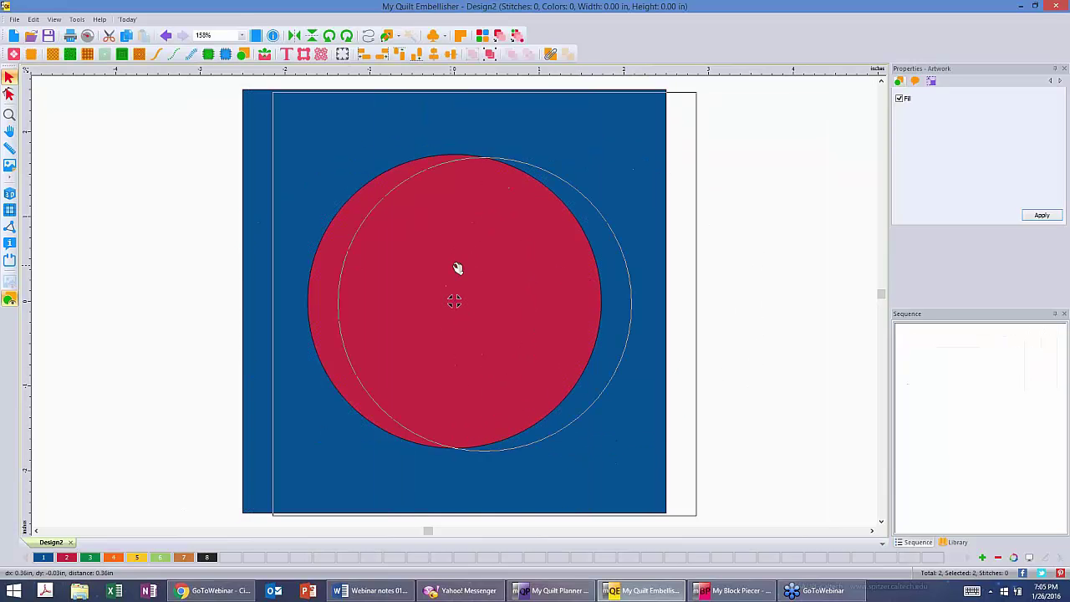
pyautogui.click(983, 408)
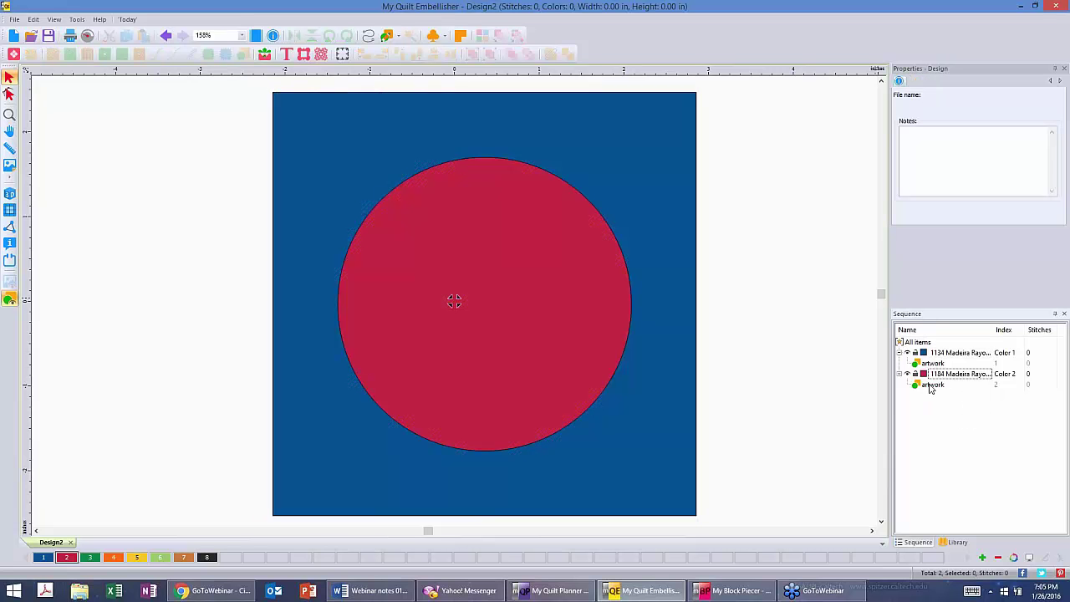
# - Combine the blue square and red circle into a single artwork path
pyautogui.click(967, 379)
pyautogui.hotkey('ctrl', 'a')
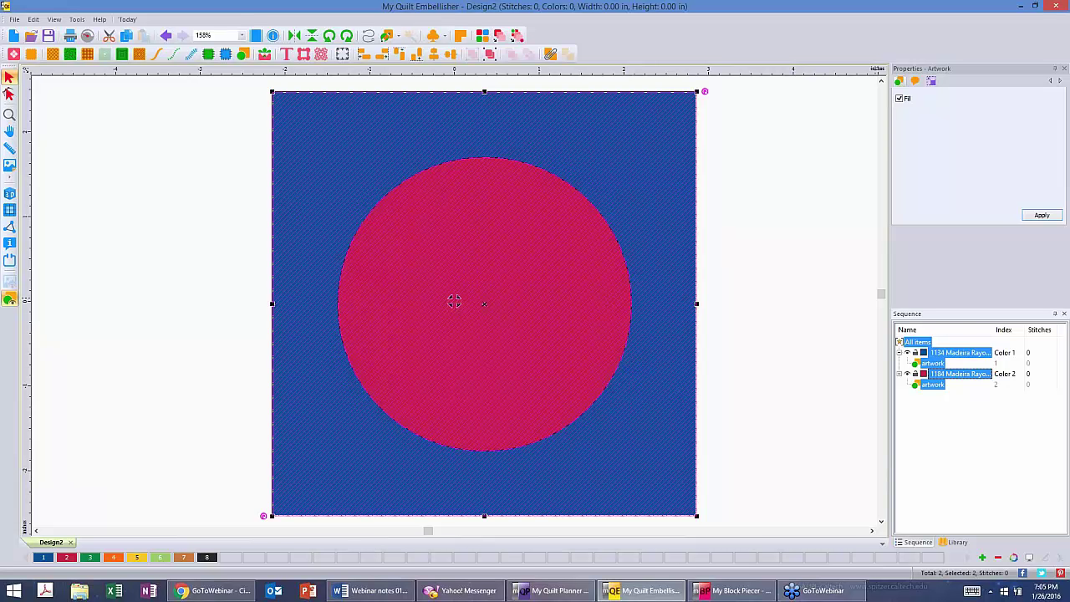
pyautogui.click(744, 213)
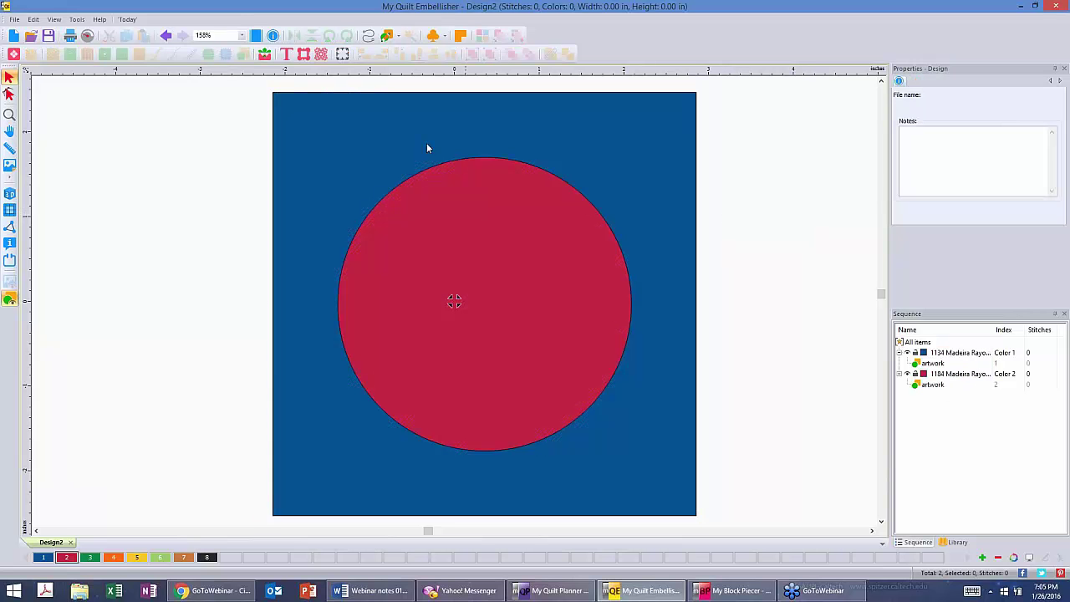
pyautogui.moveTo(249, 81); pyautogui.dragTo(709, 527)
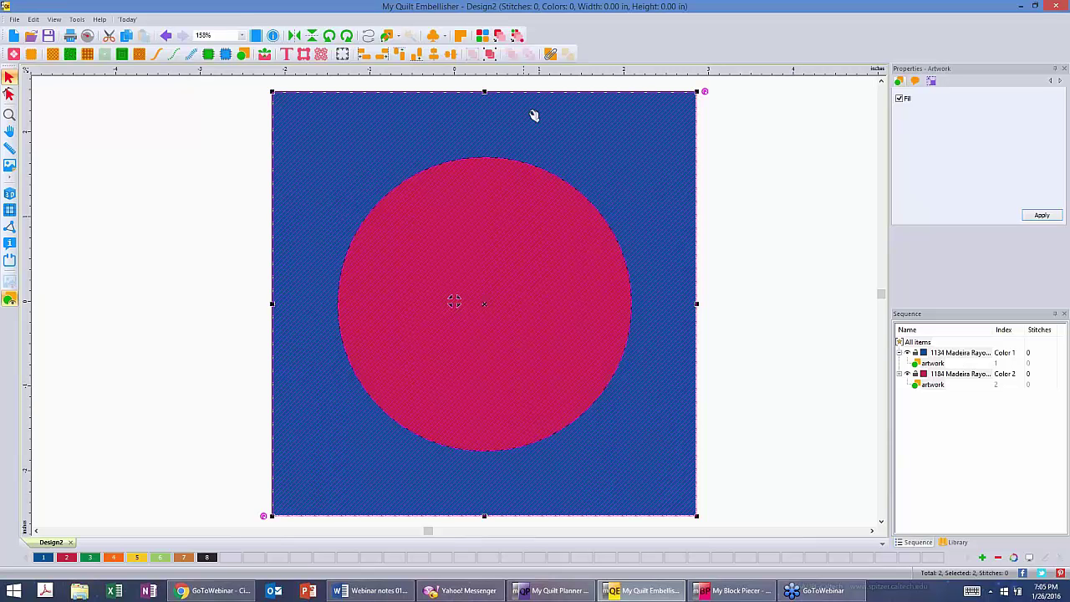
pyautogui.click(550, 55)
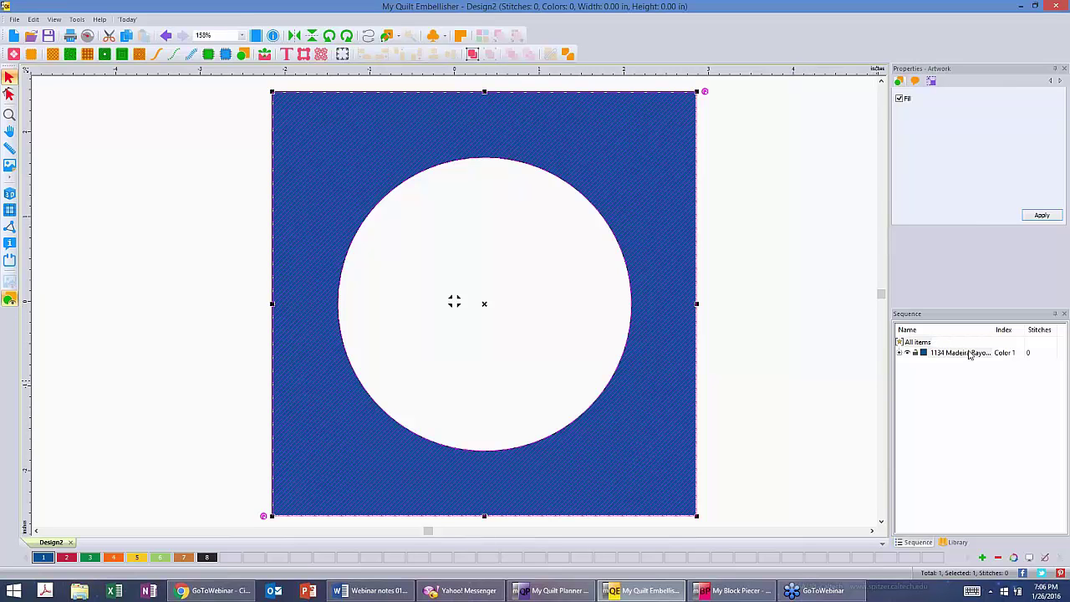
# - Expand the combined artwork's color entry in the Sequence list, and undo the Combine
pyautogui.click(899, 359)
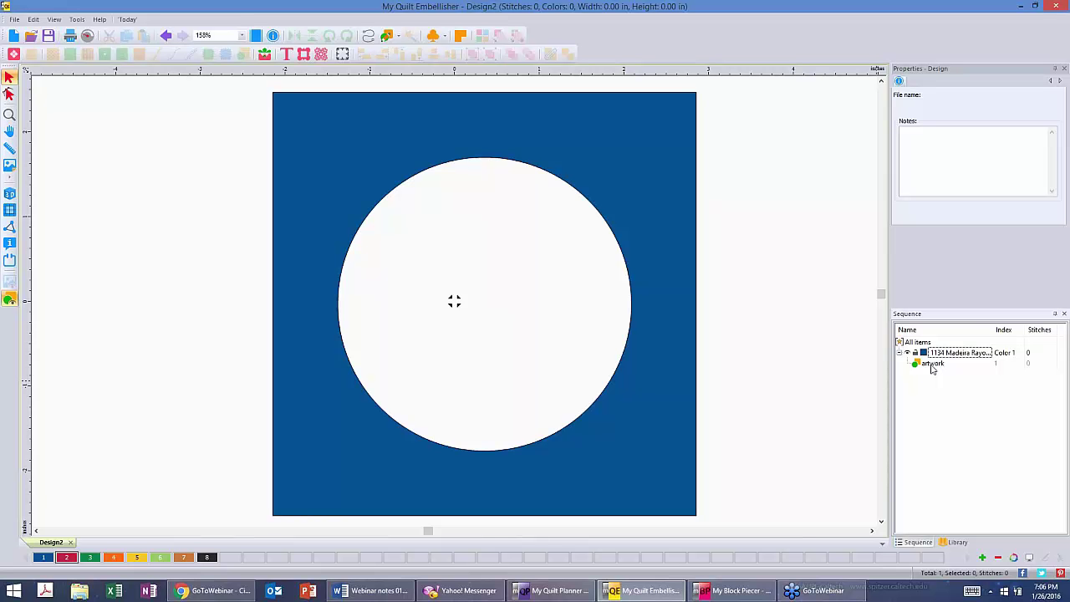
pyautogui.click(803, 299)
pyautogui.scroll(-5, 803, 299)
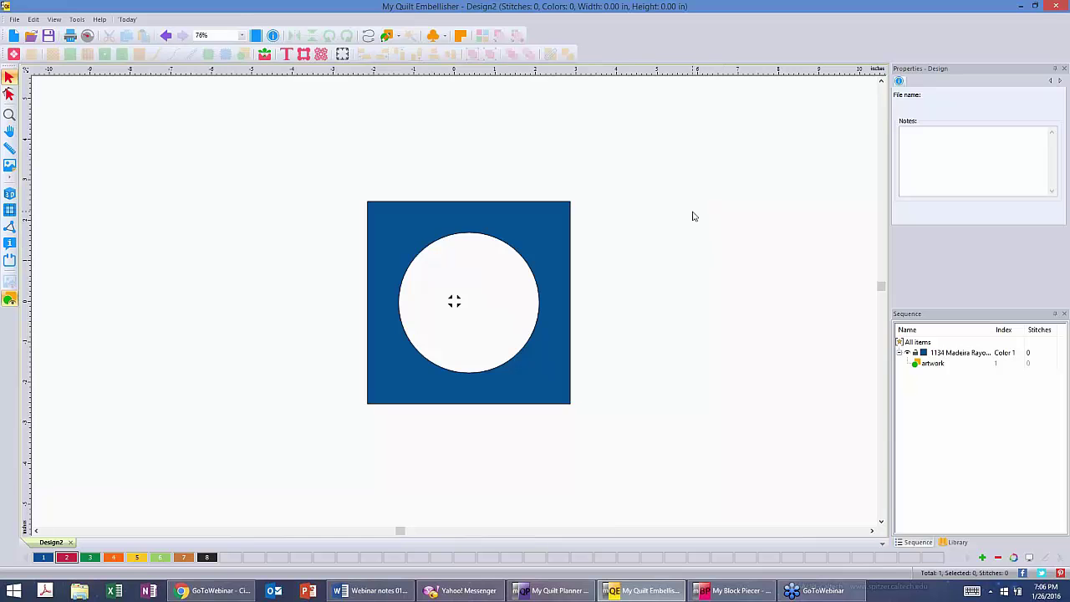
pyautogui.click(166, 36)
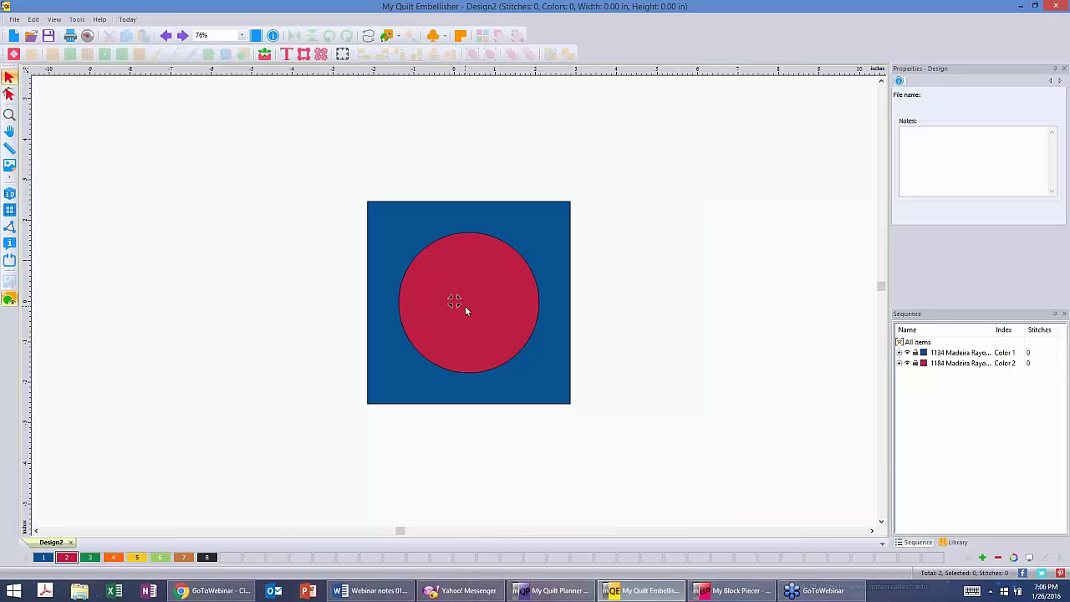
# - Shift the grouped square and circle slightly down and to the left
pyautogui.click(466, 306)
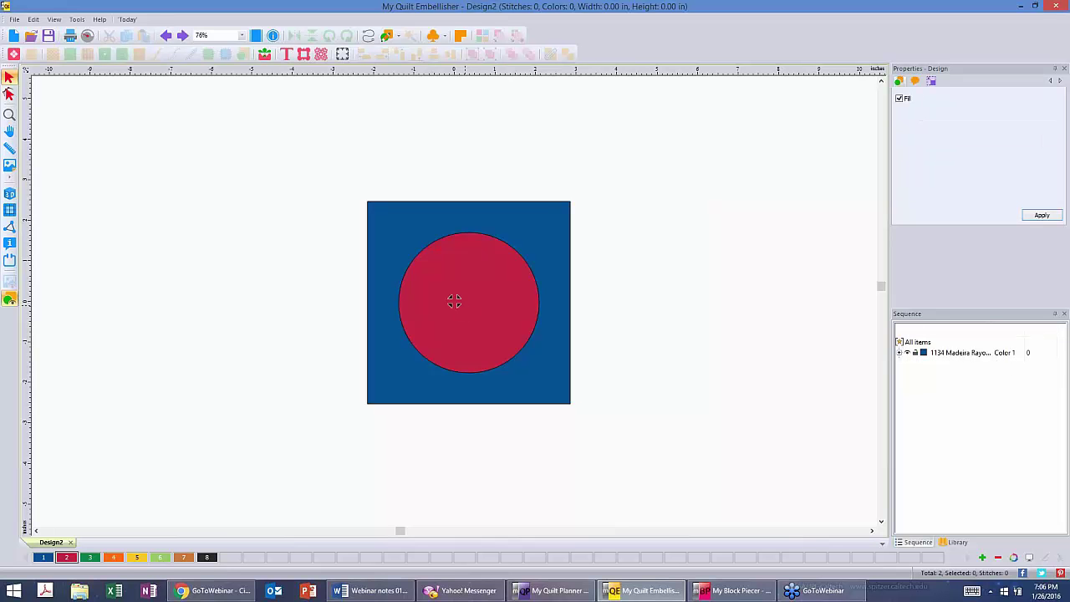
pyautogui.moveTo(468, 306)
pyautogui.mouseDown()
pyautogui.moveTo(492, 295)
pyautogui.moveTo(466, 308)
pyautogui.mouseUp()
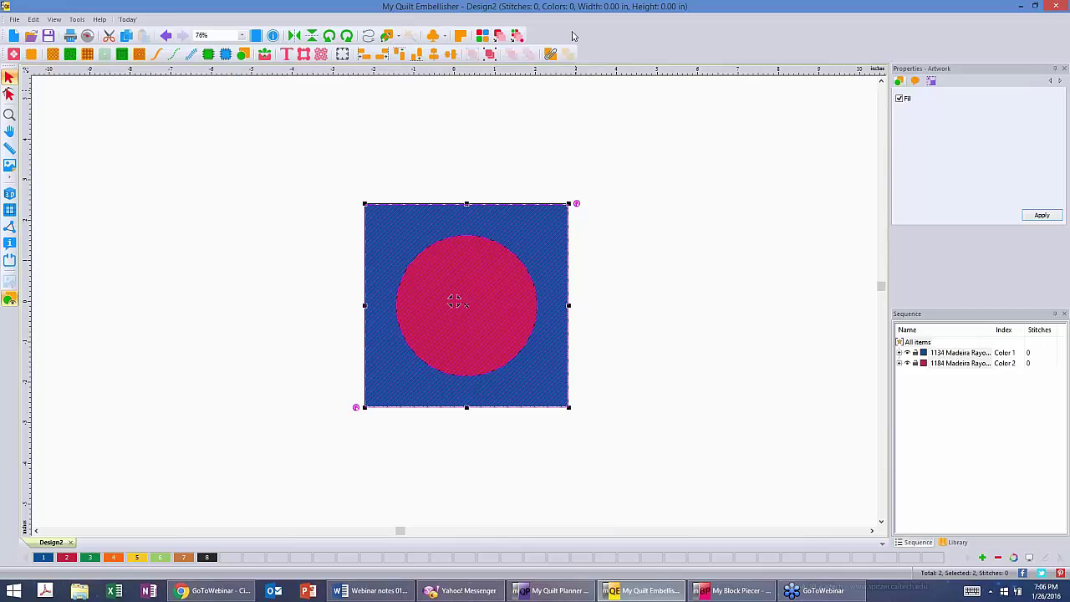
pyautogui.click(642, 278)
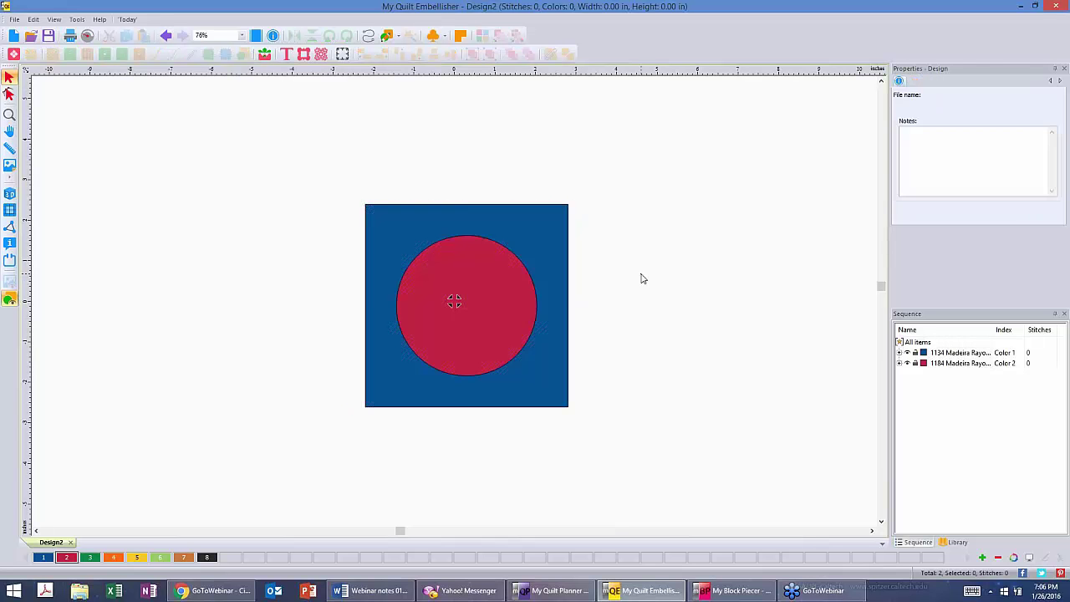
# - Ungroup the blue square and red circle
pyautogui.click(456, 303)
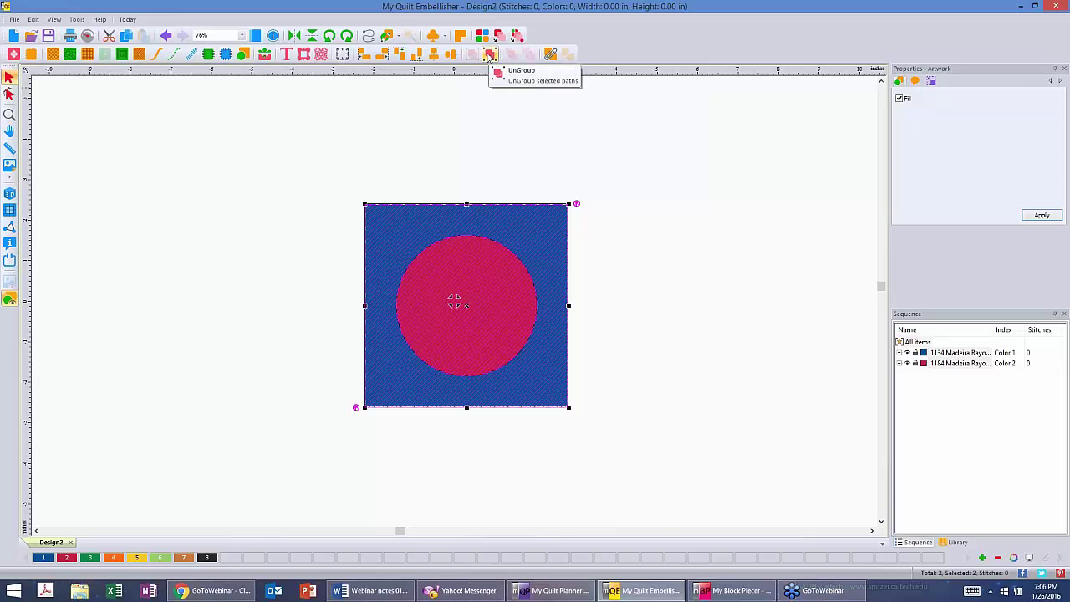
pyautogui.click(491, 55)
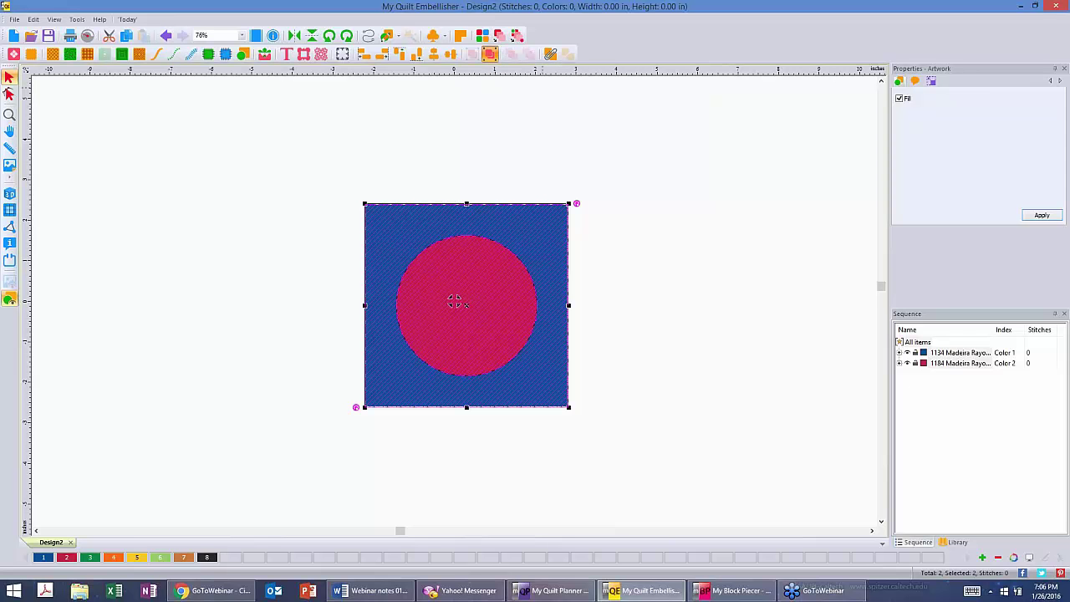
pyautogui.click(697, 262)
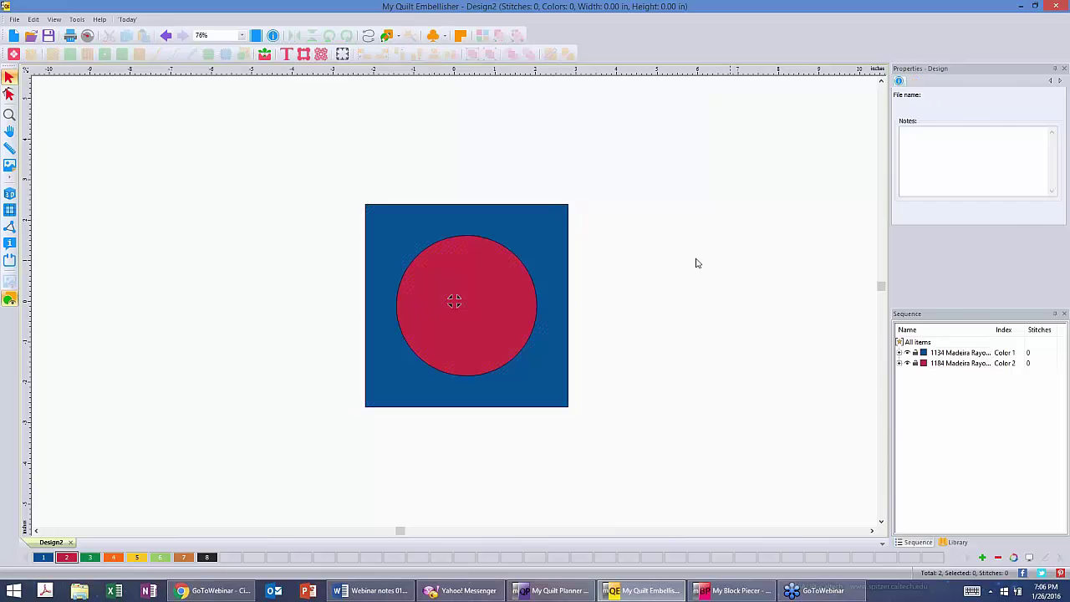
# - Move the red circle so it overlaps the blue square's upper-right corner
pyautogui.click(446, 282)
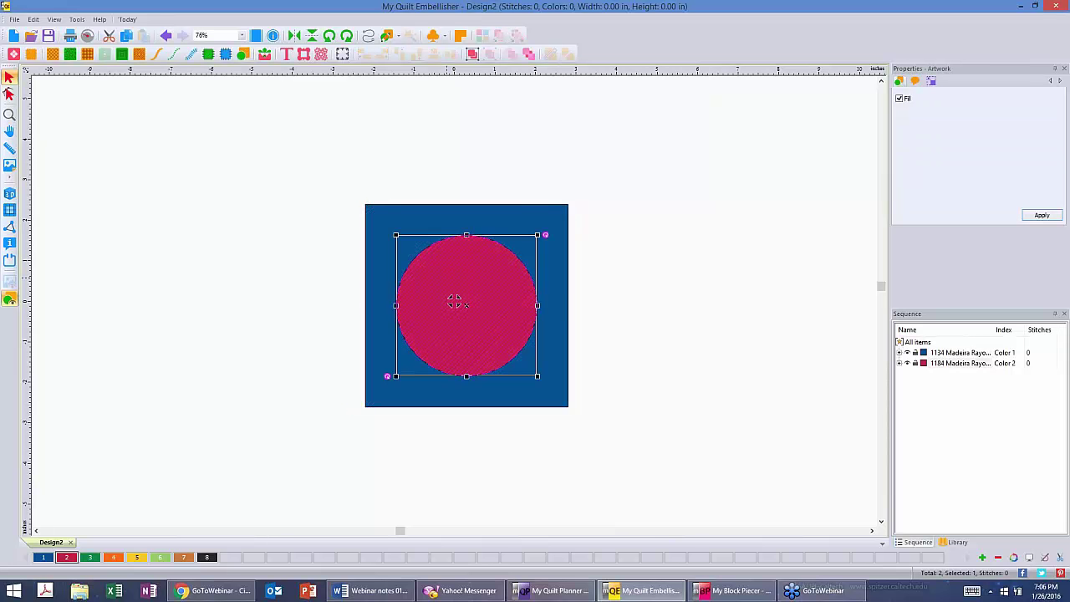
pyautogui.moveTo(454, 301); pyautogui.dragTo(536, 197)
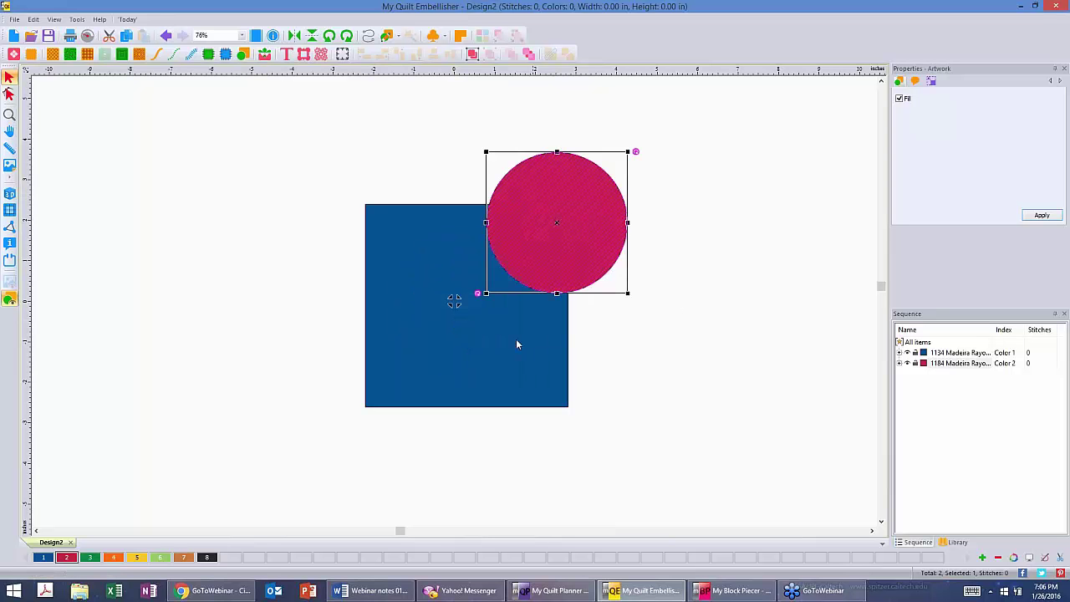
# - Select both the blue square and the red circle and combine them into one artwork
pyautogui.keyDown('shift'); pyautogui.click(406, 309); pyautogui.keyUp('shift')
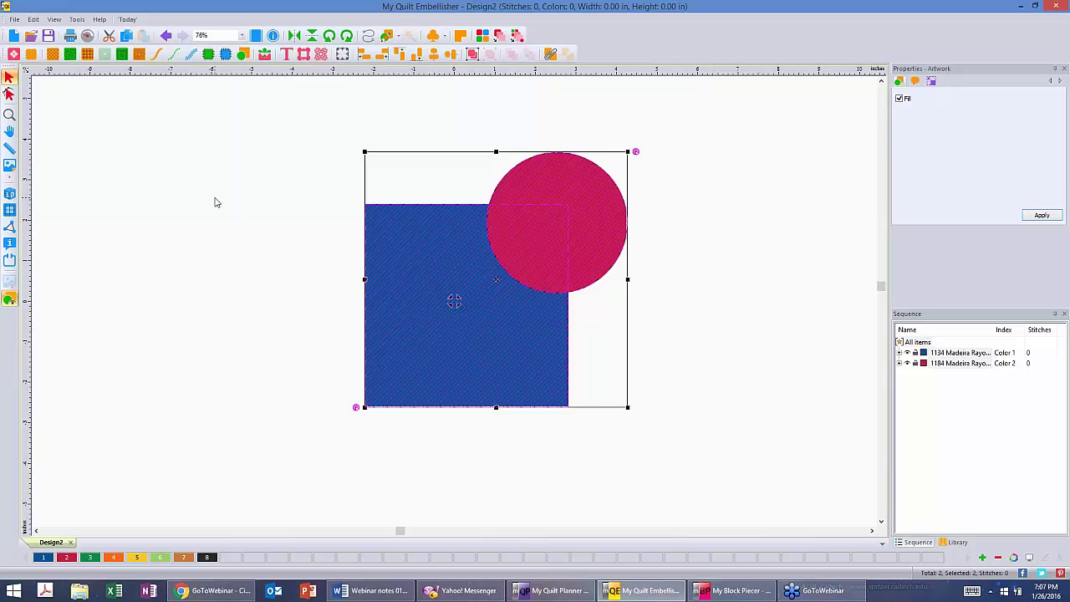
pyautogui.click(244, 221)
pyautogui.moveTo(304, 82); pyautogui.dragTo(671, 539)
pyautogui.click(553, 53)
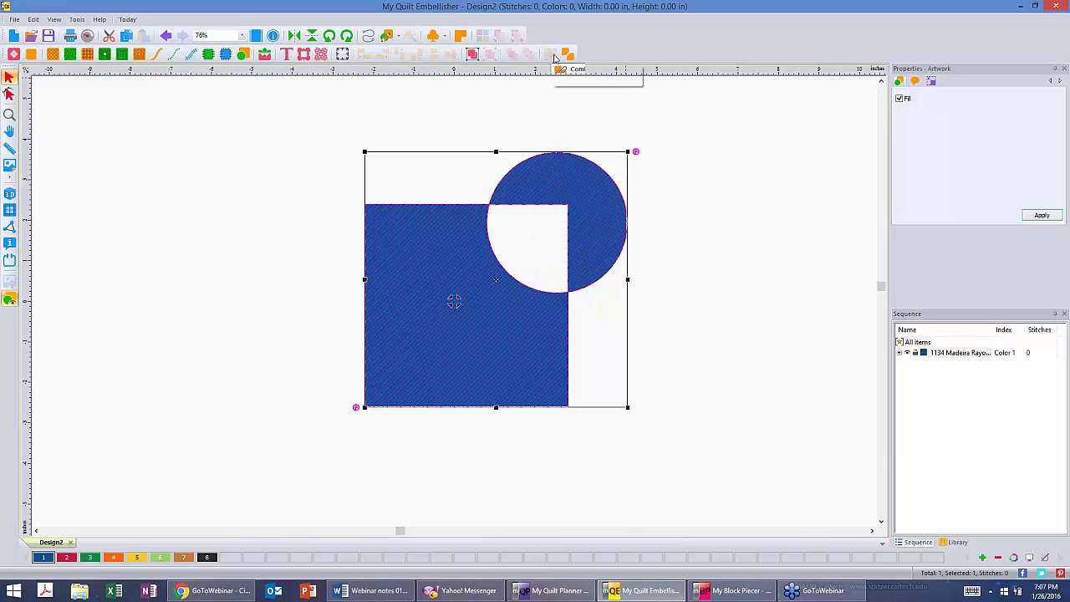
pyautogui.click(714, 169)
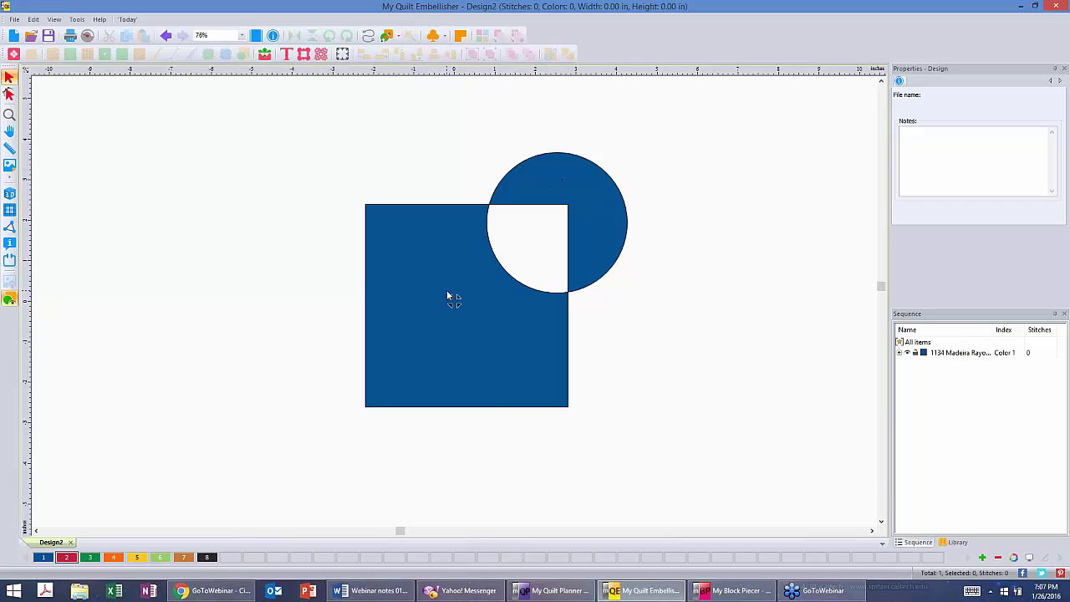
# - Break apart the combined square-and-circle artwork and select the square on its own
pyautogui.click(433, 263)
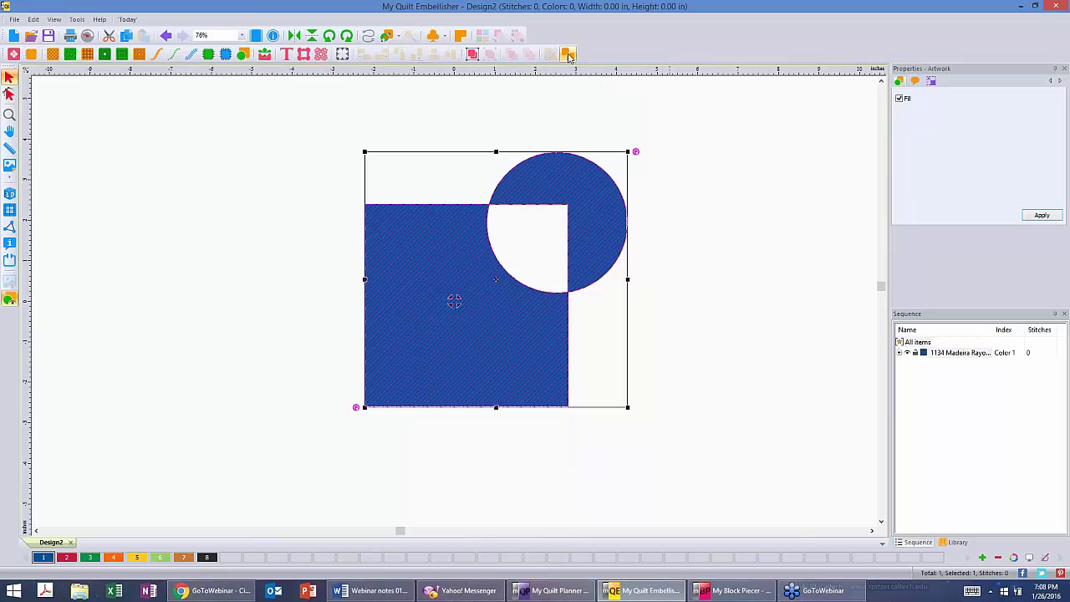
pyautogui.click(568, 55)
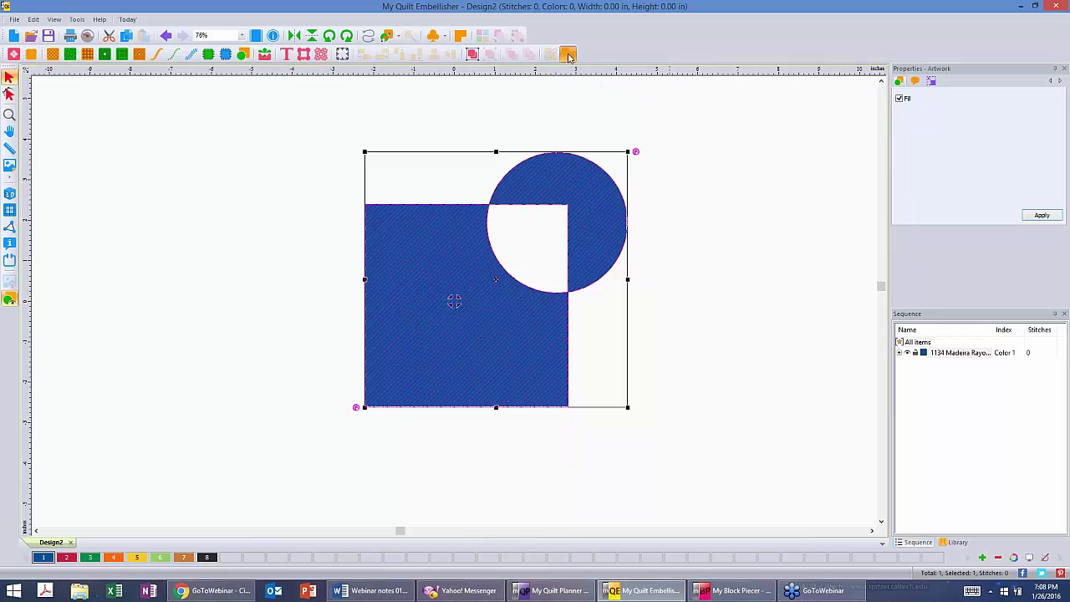
pyautogui.click(740, 184)
pyautogui.click(438, 294)
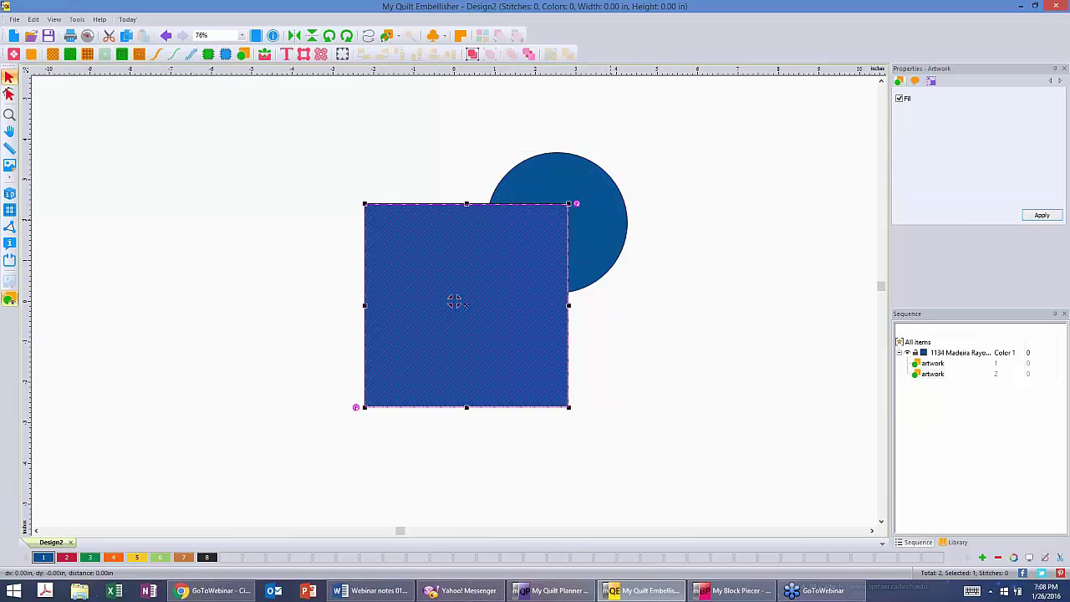
# - Recolor the circle to color 2, the 1184 Madeira Rayon red
pyautogui.click(610, 223)
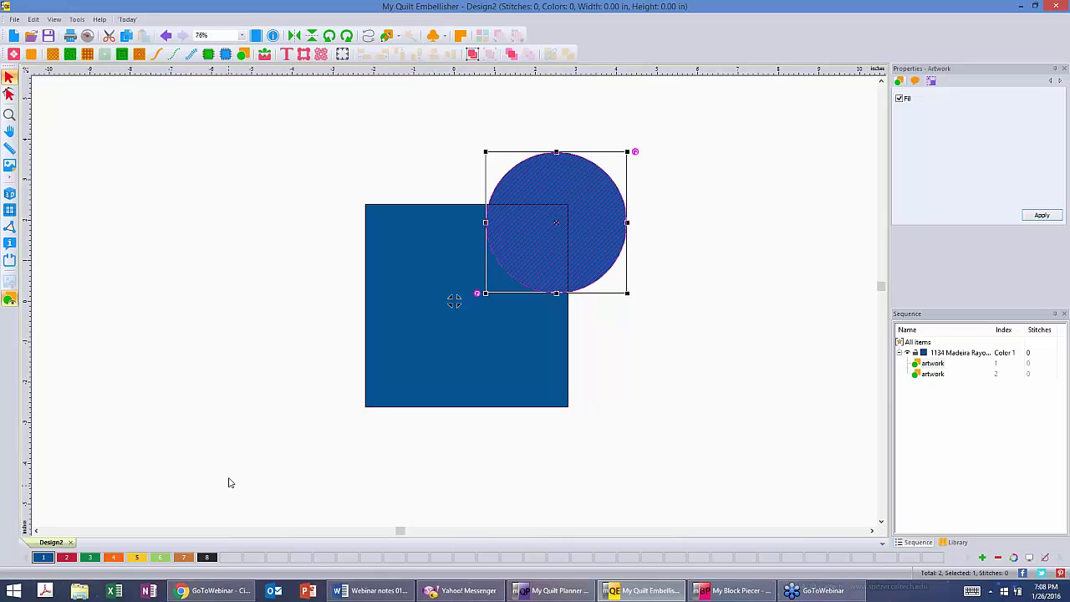
pyautogui.click(68, 559)
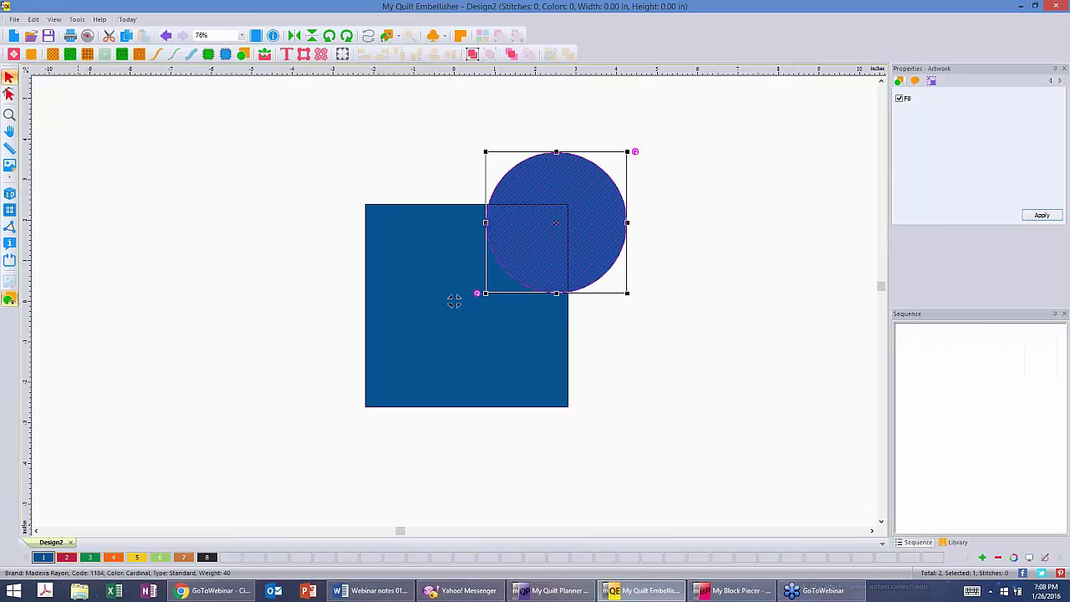
pyautogui.click(396, 420)
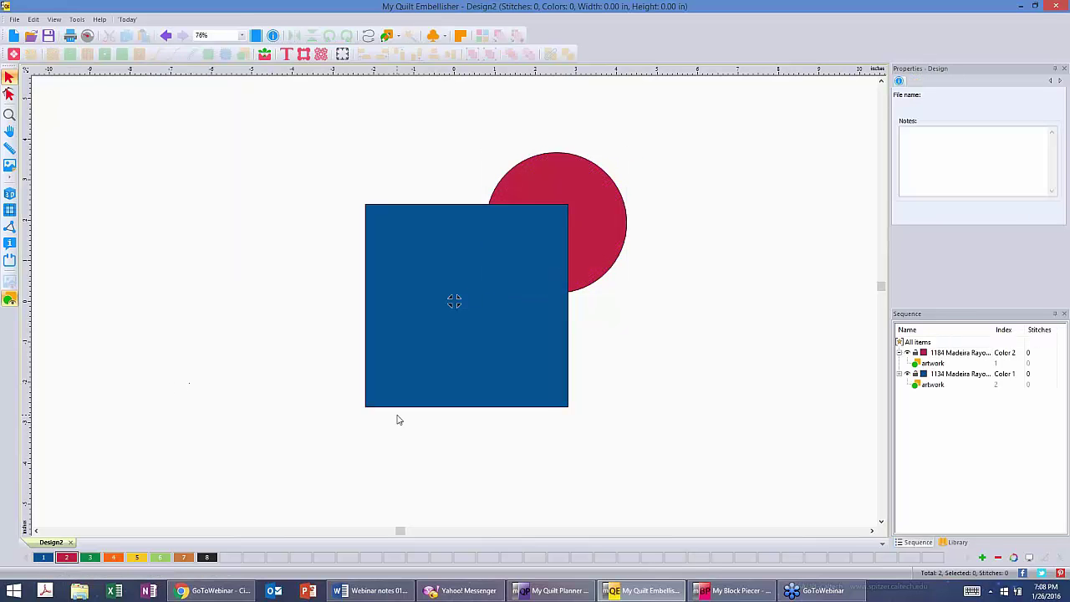
# - Bring the red circle in front of the blue square, and send it back behind the square
pyautogui.click(606, 219)
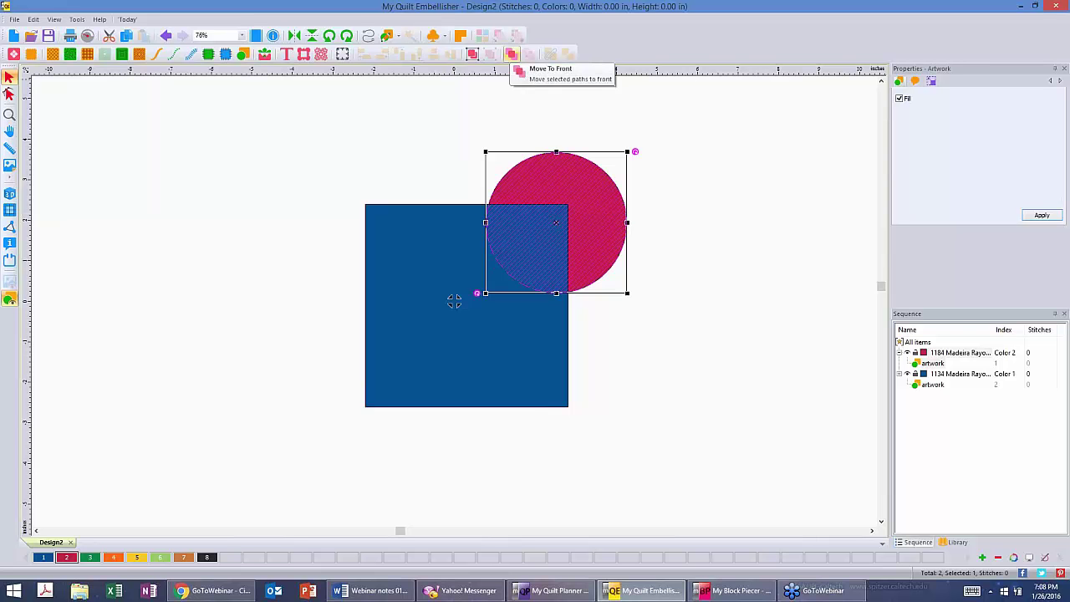
pyautogui.click(511, 55)
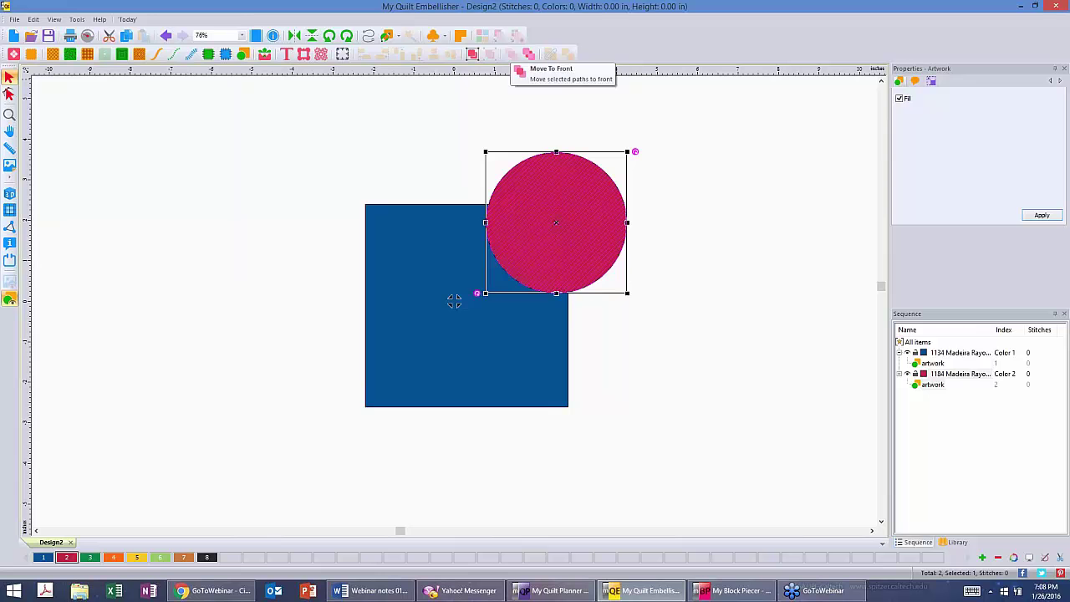
pyautogui.click(529, 55)
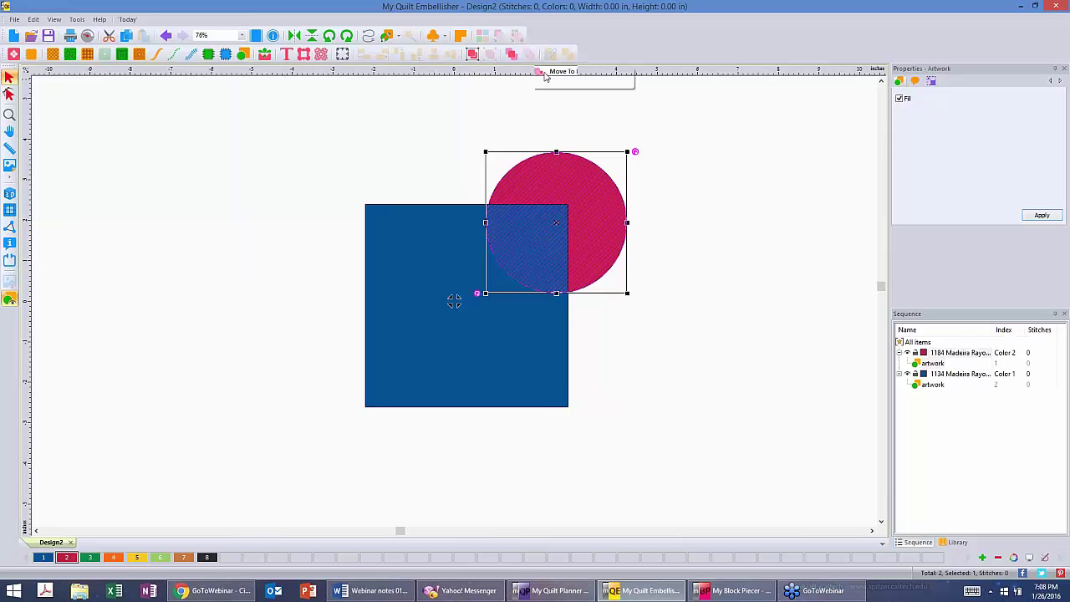
pyautogui.click(660, 127)
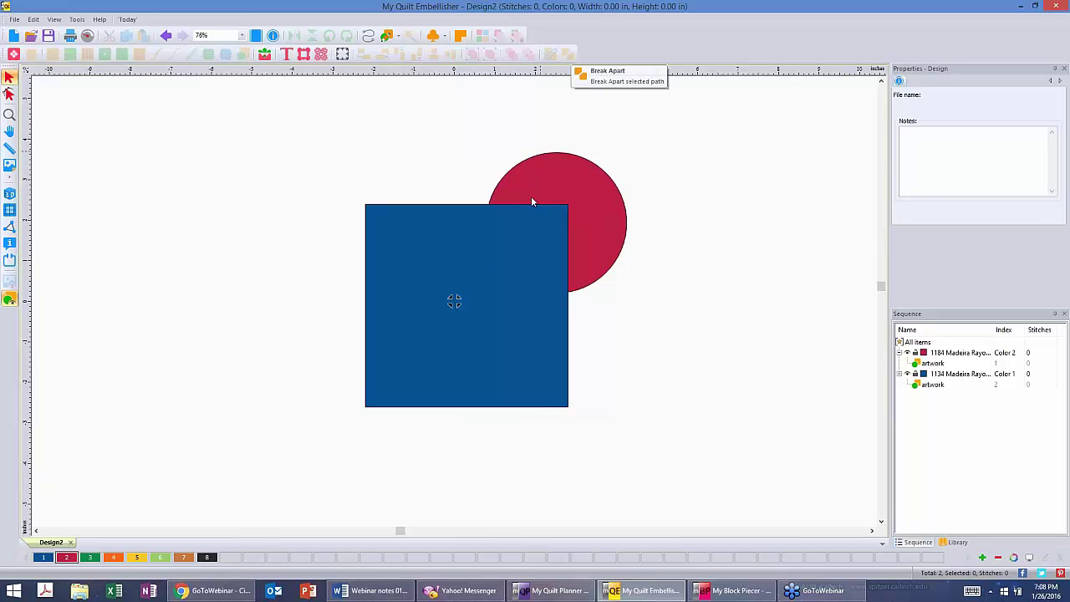
# - Shift the blue square slightly down and to the left, keeping it overlapping the red circle
pyautogui.moveTo(496, 271); pyautogui.dragTo(456, 282)
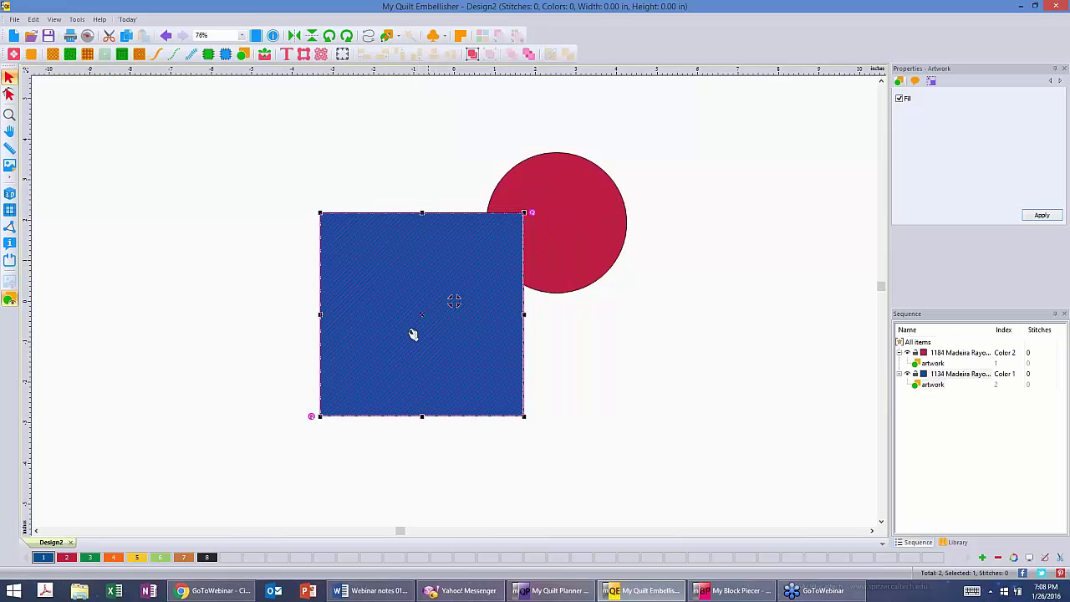
pyautogui.moveTo(399, 339)
pyautogui.mouseDown()
pyautogui.moveTo(456, 351)
pyautogui.moveTo(425, 346)
pyautogui.moveTo(435, 341)
pyautogui.mouseUp()
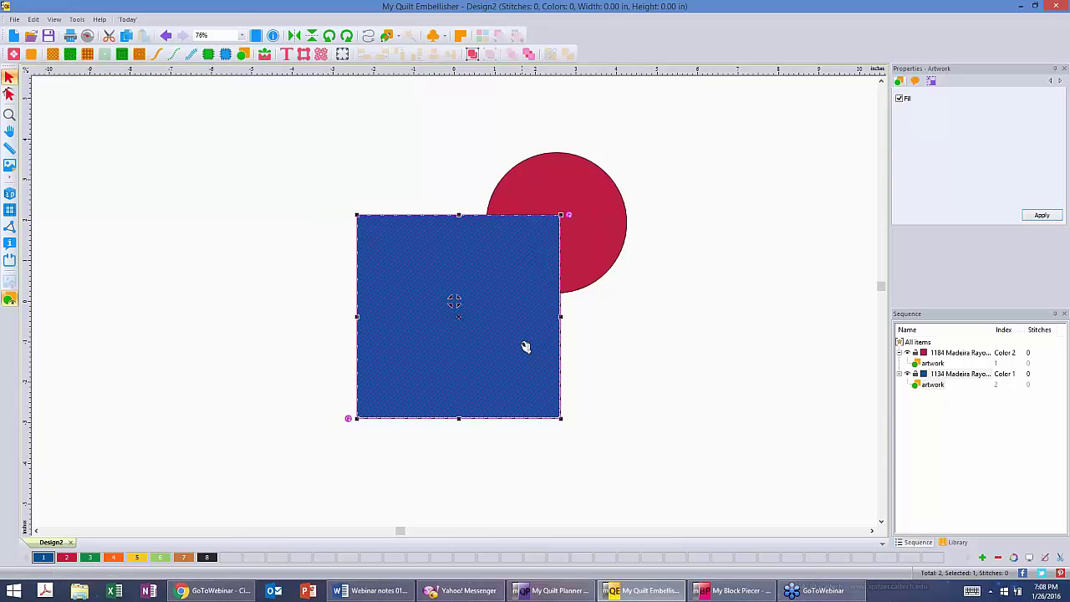
# - Duplicate the blue square and move the copy about 5 in right and 5 in up, so the two squares meet corner to corner
pyautogui.rightClick(423, 257)
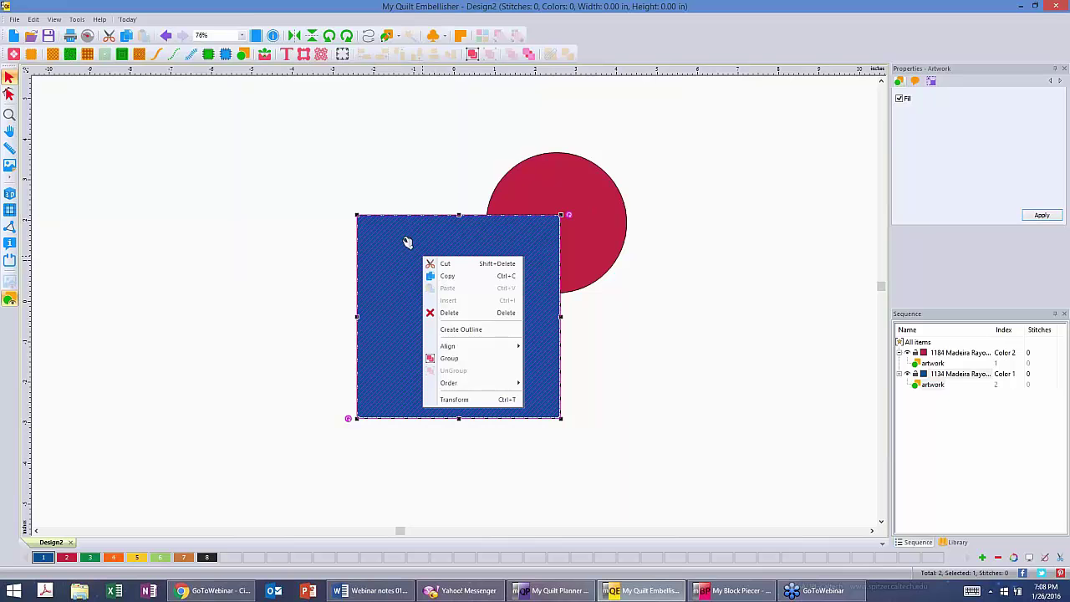
pyautogui.click(468, 279)
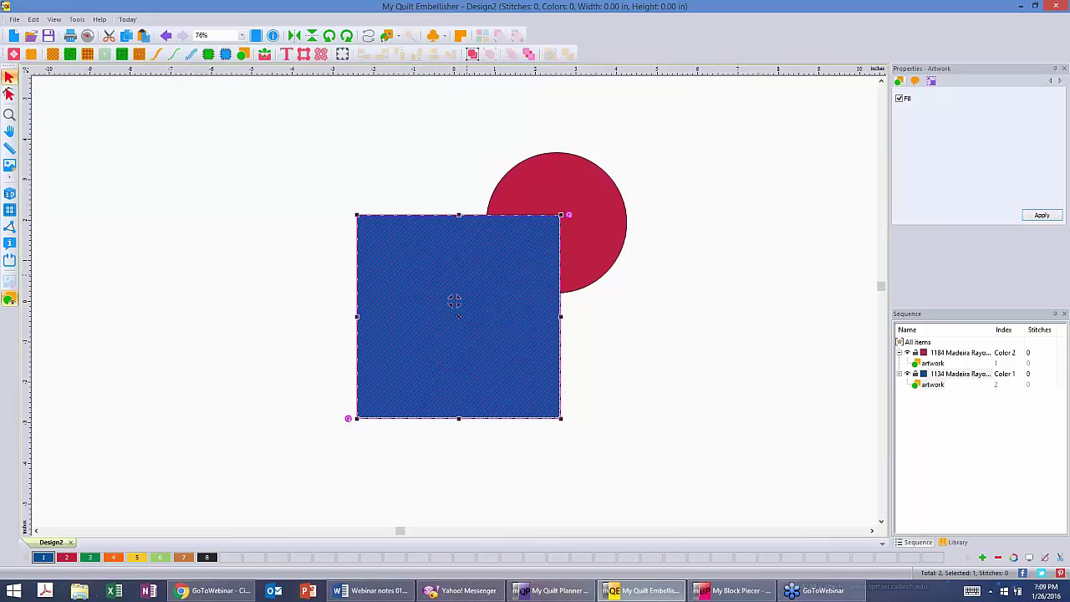
pyautogui.rightClick(432, 268)
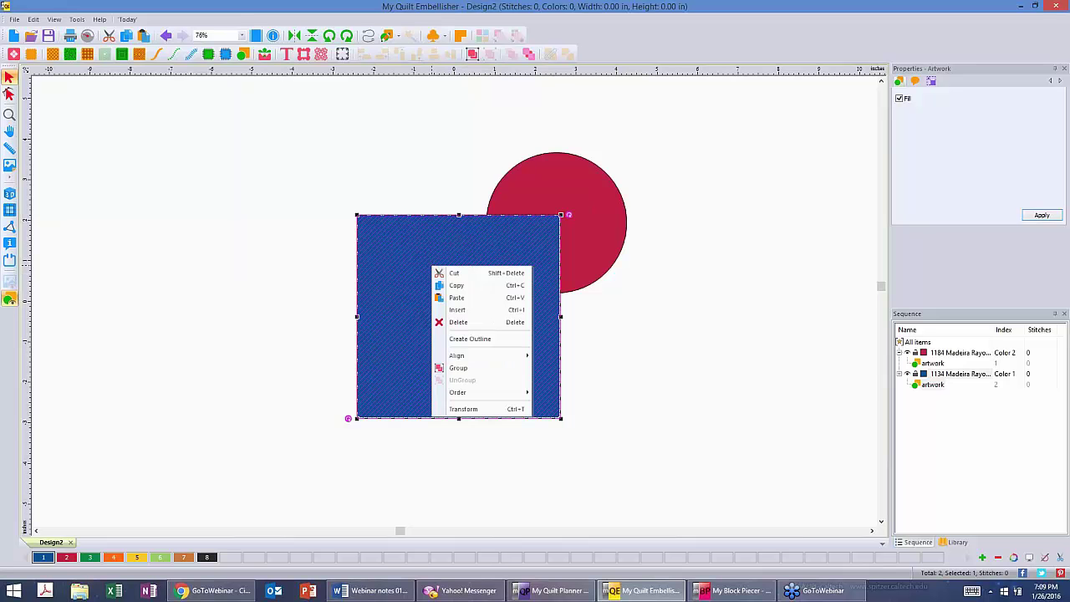
pyautogui.click(491, 298)
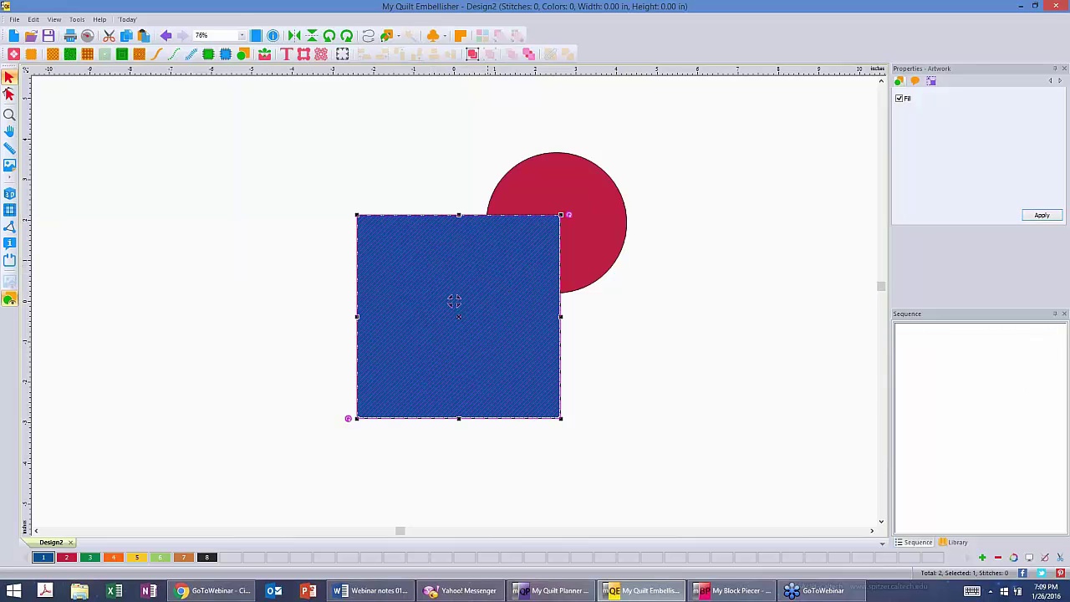
pyautogui.moveTo(468, 319); pyautogui.dragTo(666, 126)
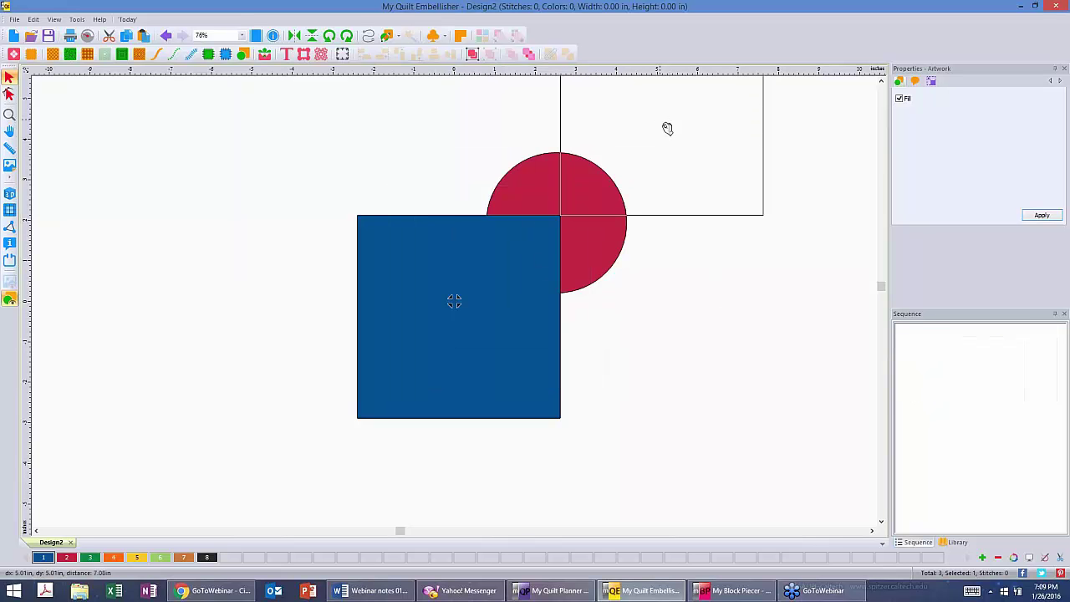
pyautogui.click(668, 298)
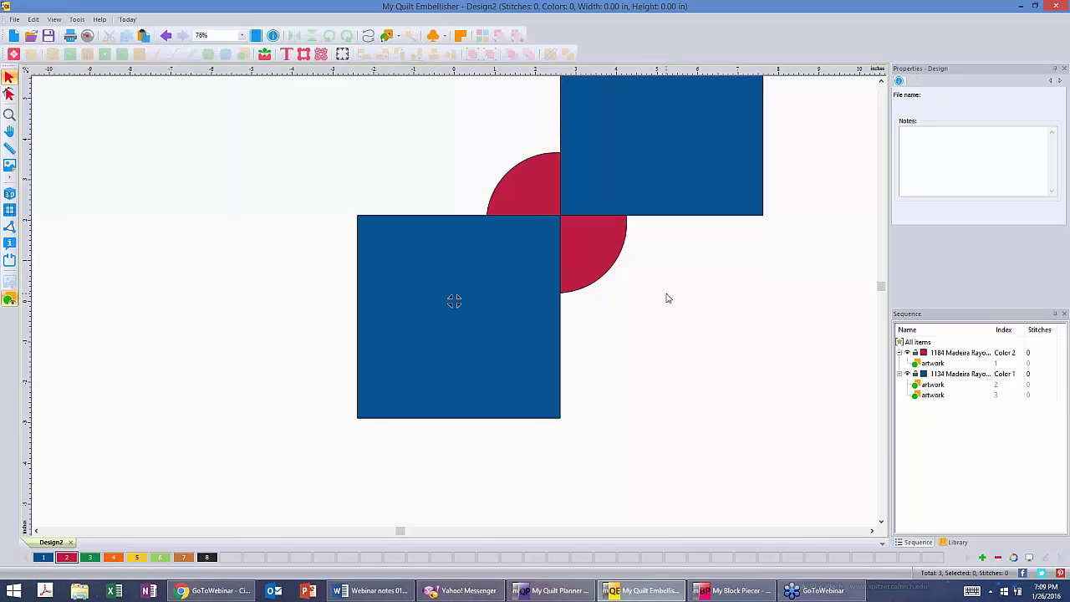
# - Center the origin on the artwork with the ruler's Center Origin option
pyautogui.scroll(-3, 667, 299)
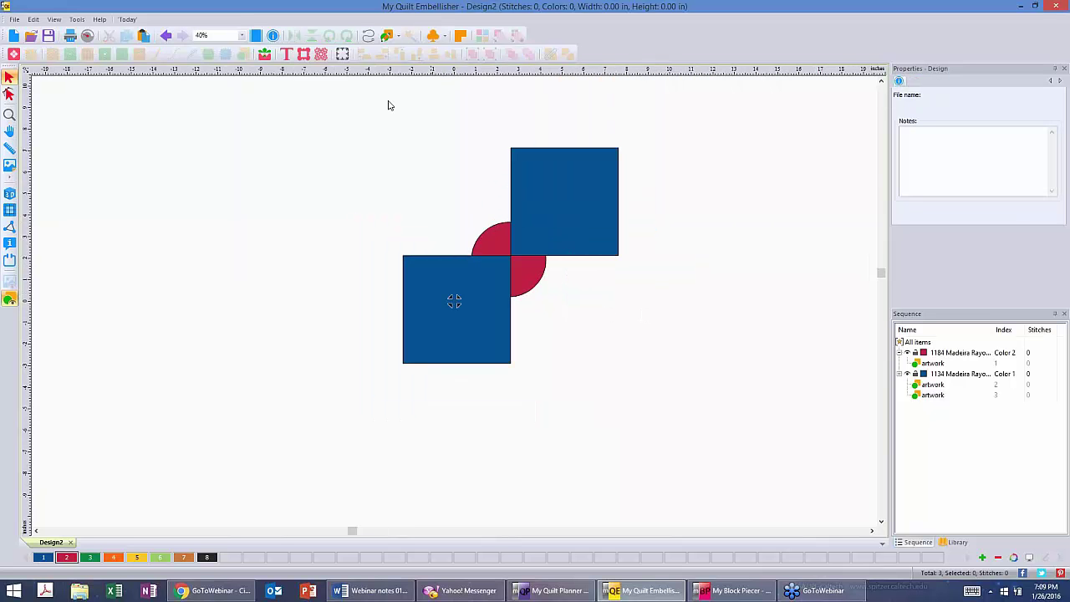
pyautogui.rightClick(344, 73)
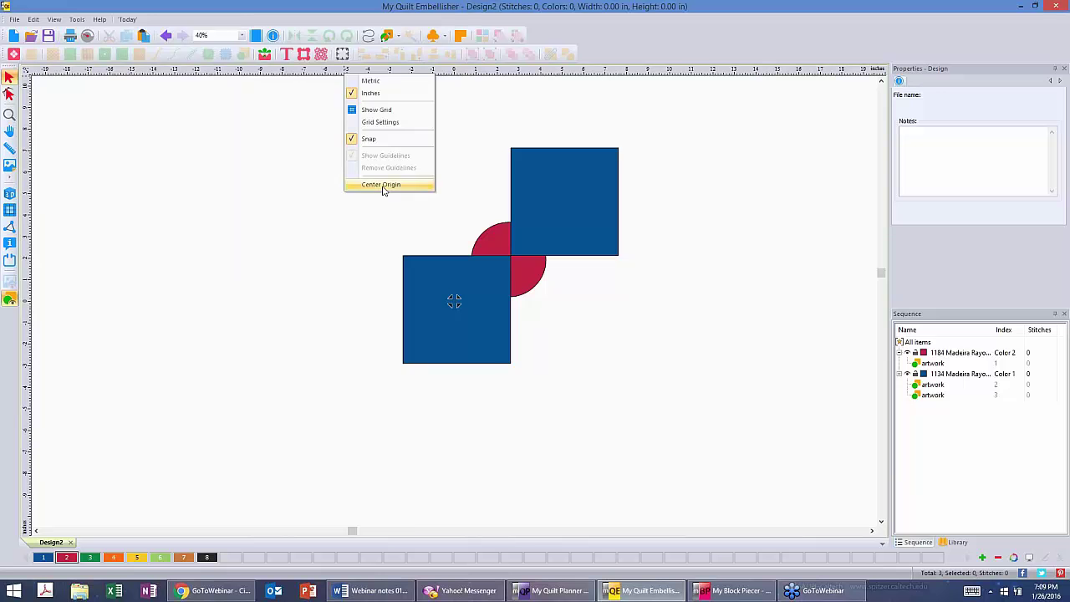
pyautogui.click(383, 185)
pyautogui.scroll(3, 374, 358)
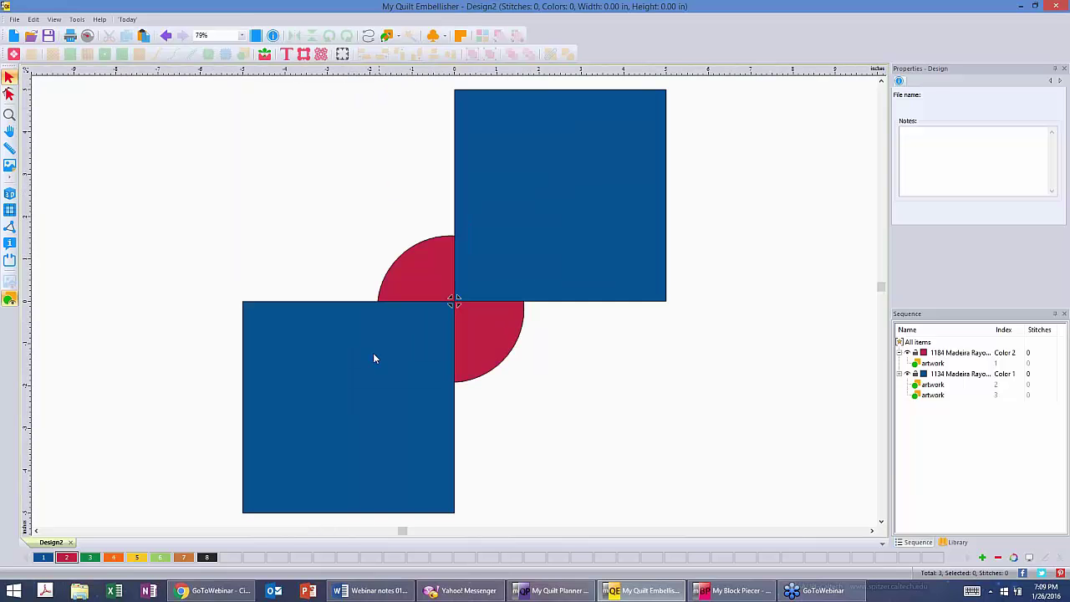
# - Enlarge the red circle to about 6.3 in across so it overlaps more of both blue squares
pyautogui.click(506, 336)
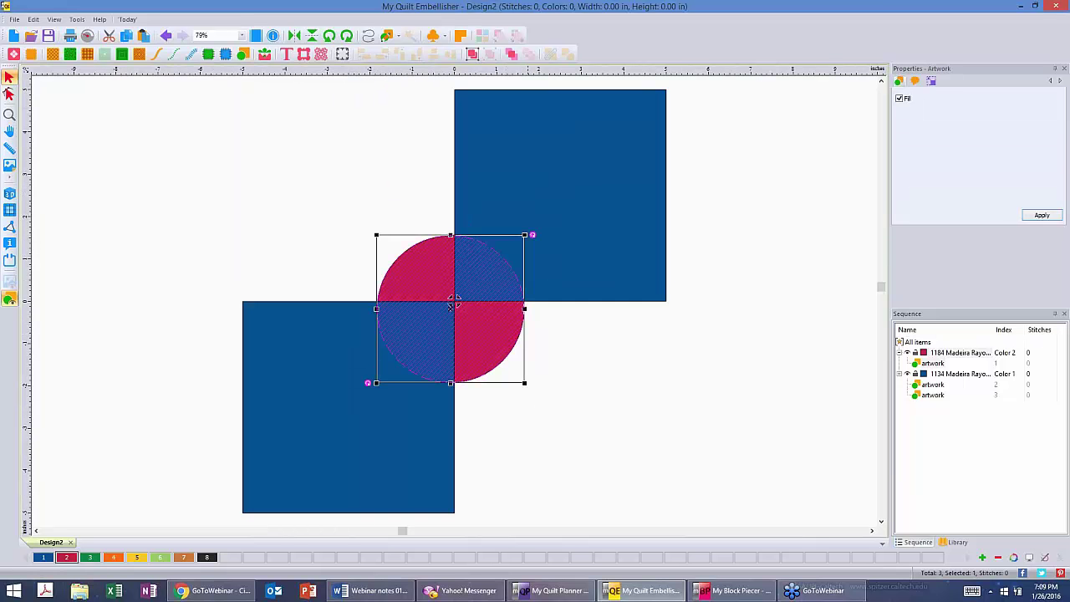
pyautogui.click(532, 390)
pyautogui.moveTo(532, 391); pyautogui.dragTo(594, 423)
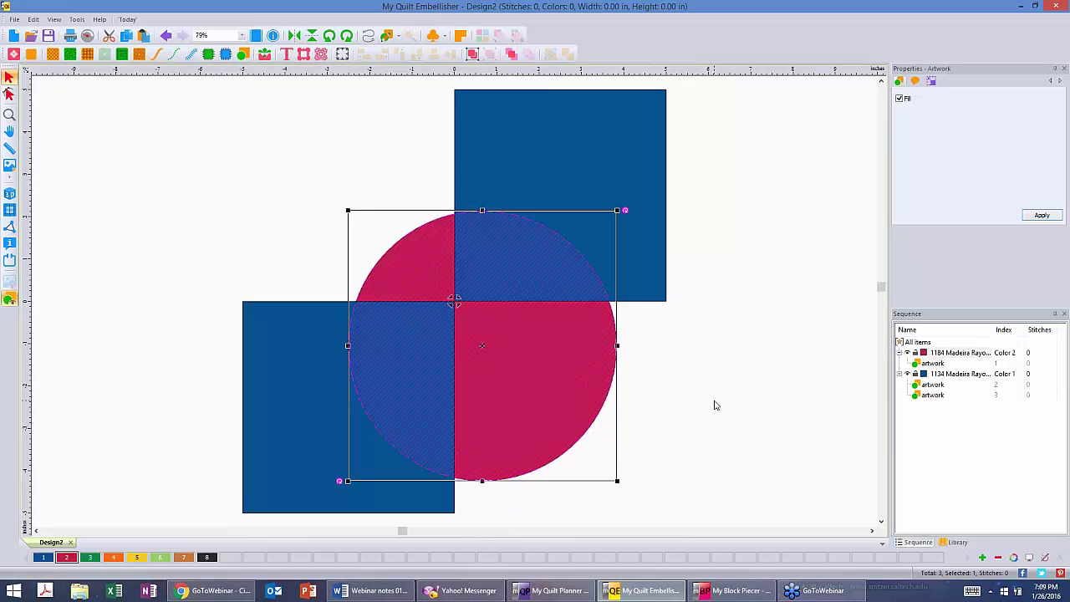
pyautogui.click(715, 406)
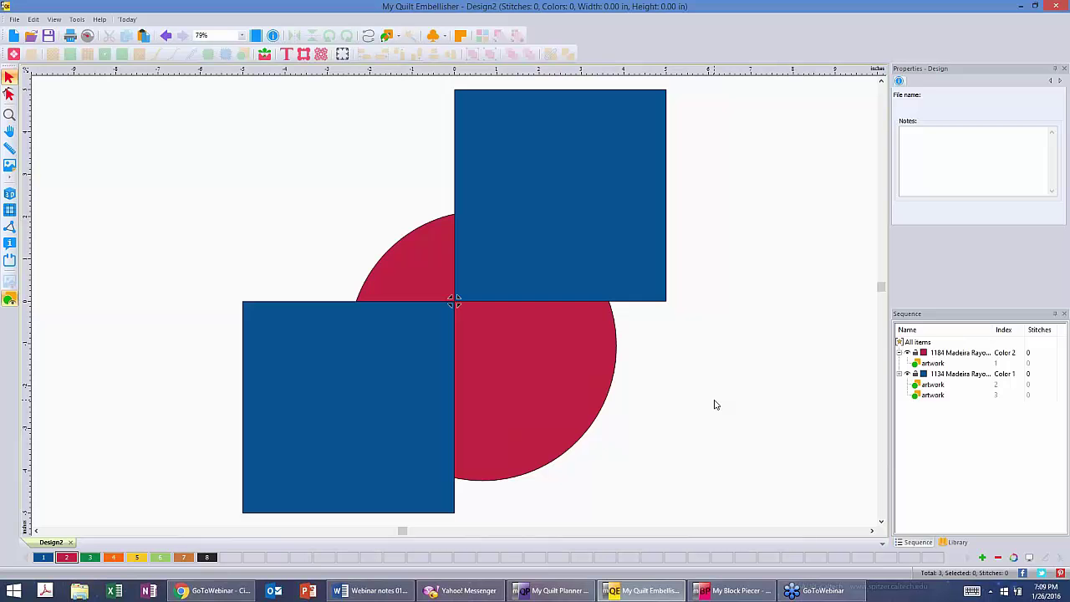
# - Combine all three shapes into one artwork and shift it slightly up and to the left
pyautogui.hotkey('ctrl', 'a')
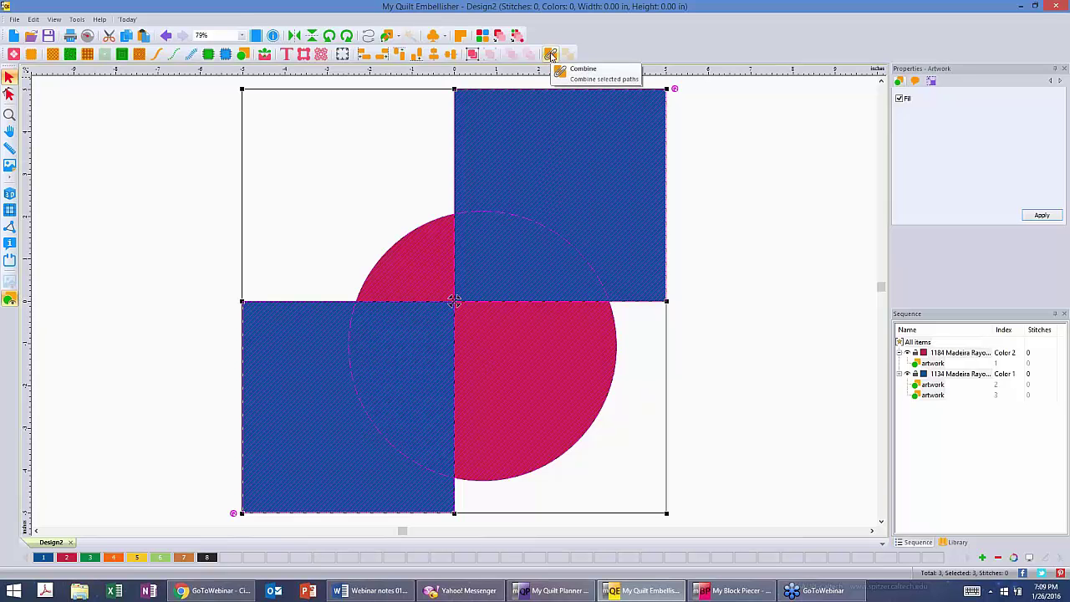
pyautogui.click(551, 55)
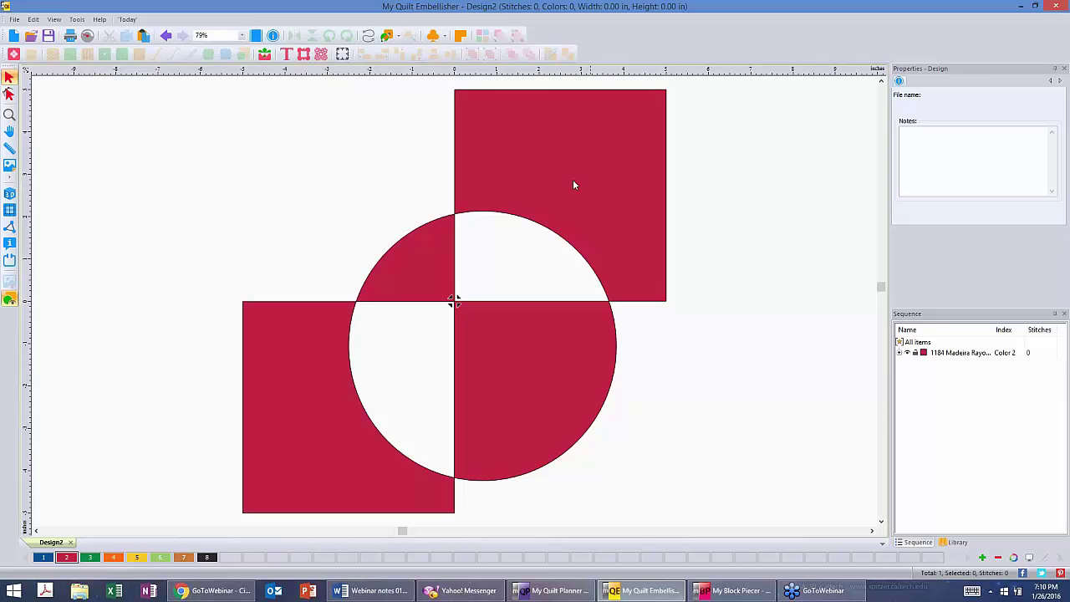
pyautogui.click(585, 153)
pyautogui.moveTo(585, 152)
pyautogui.mouseDown()
pyautogui.moveTo(705, 183)
pyautogui.moveTo(621, 170)
pyautogui.moveTo(573, 143)
pyautogui.moveTo(571, 127)
pyautogui.moveTo(580, 143)
pyautogui.mouseUp()
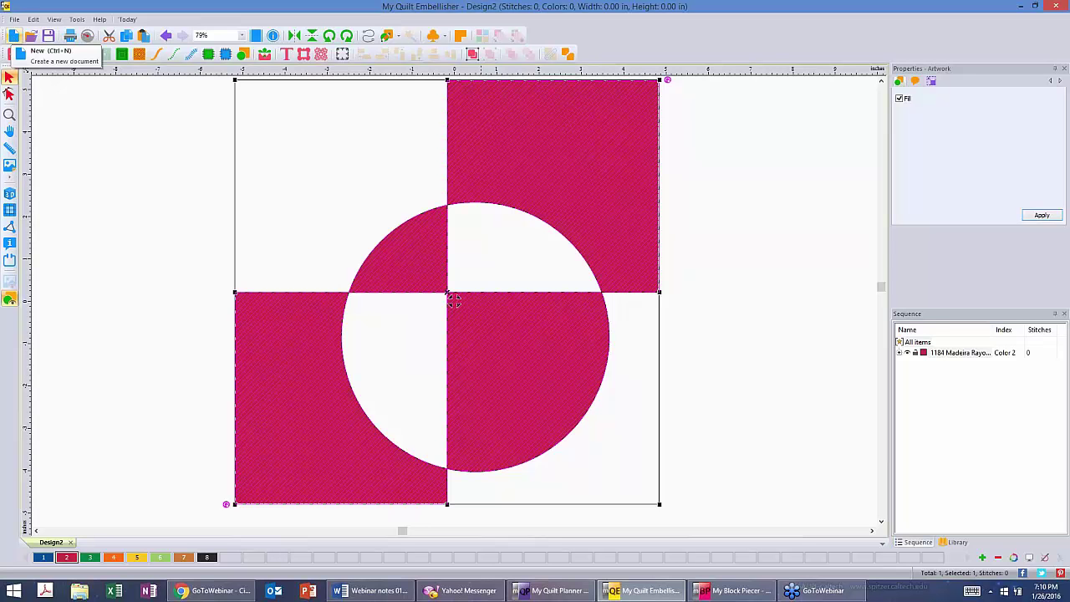
# - Create a new design and open the library of quilt blocks for it
pyautogui.click(14, 36)
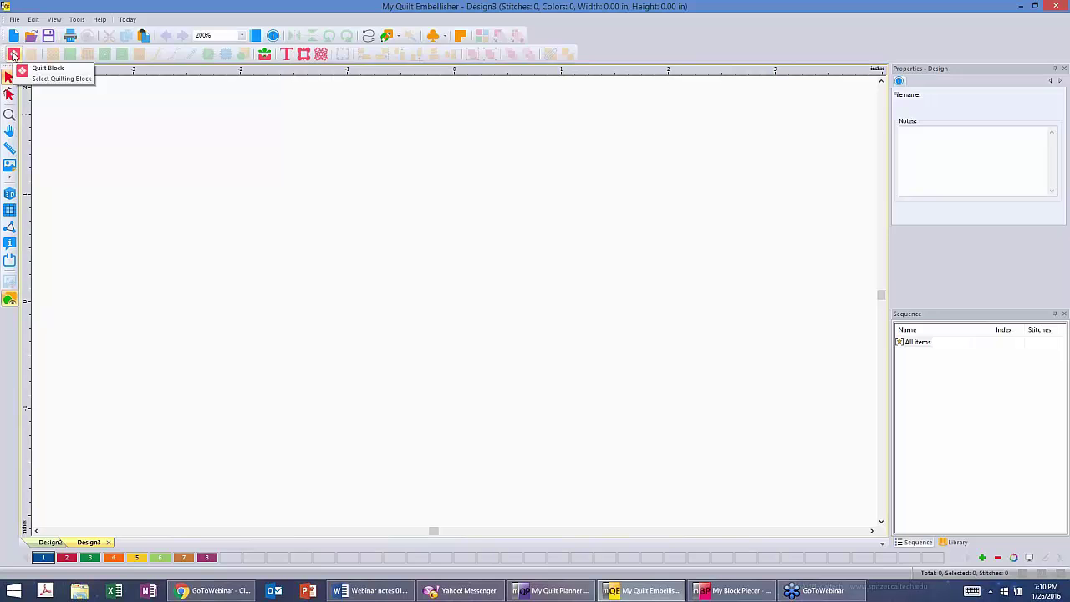
pyautogui.click(13, 55)
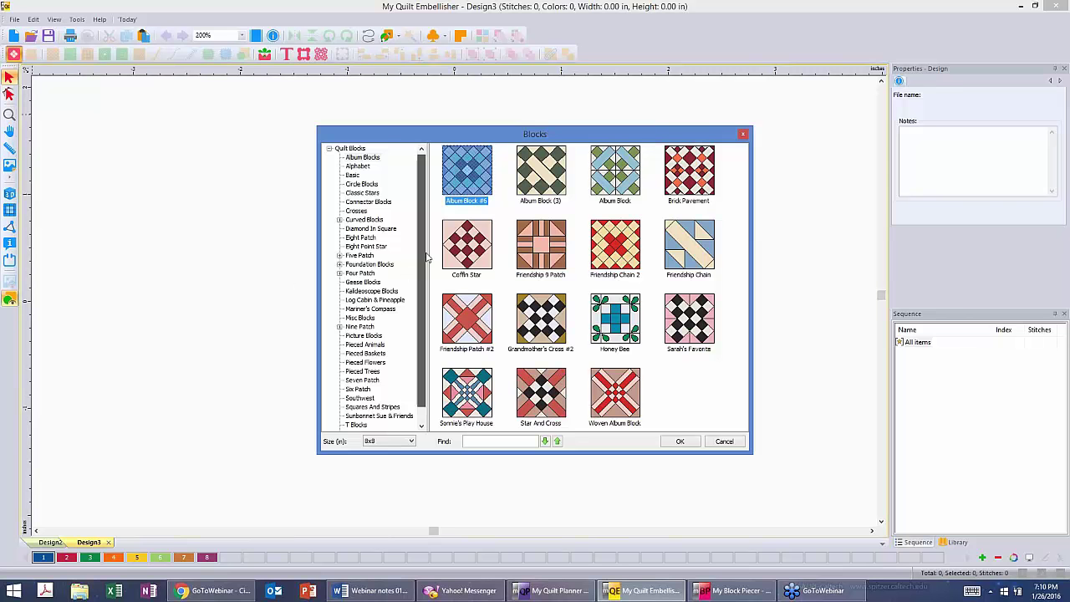
pyautogui.scroll(-2, 422, 250)
pyautogui.scroll(2, 421, 262)
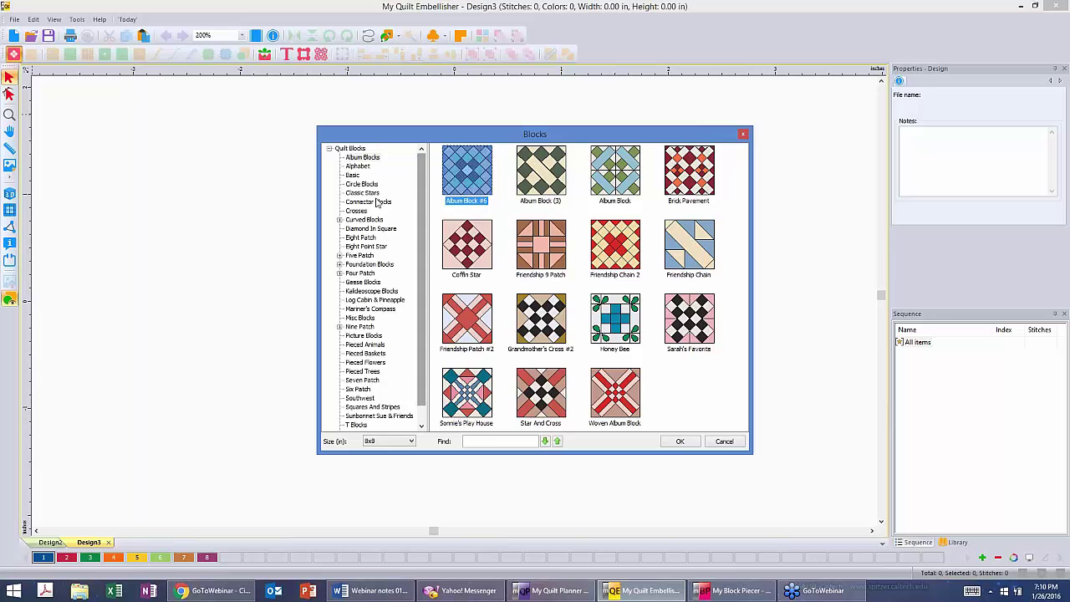
# - Insert the 8x8 in Diamond Square block from the Basic blocks, deselect it and show the design library
pyautogui.click(351, 176)
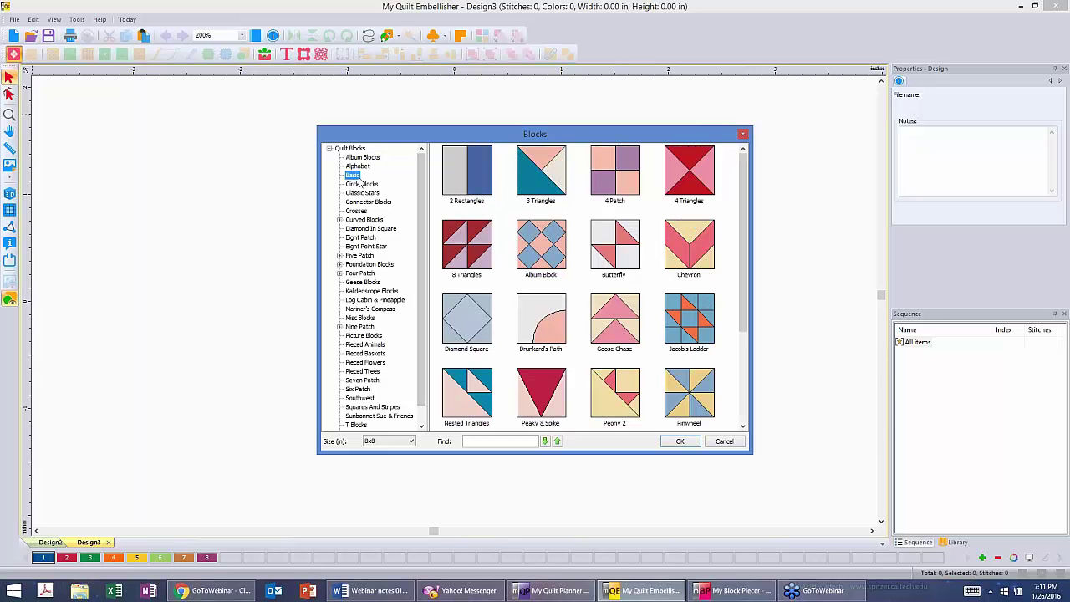
pyautogui.scroll(-1, 657, 282)
pyautogui.scroll(1, 660, 282)
pyautogui.moveTo(749, 341); pyautogui.dragTo(749, 345)
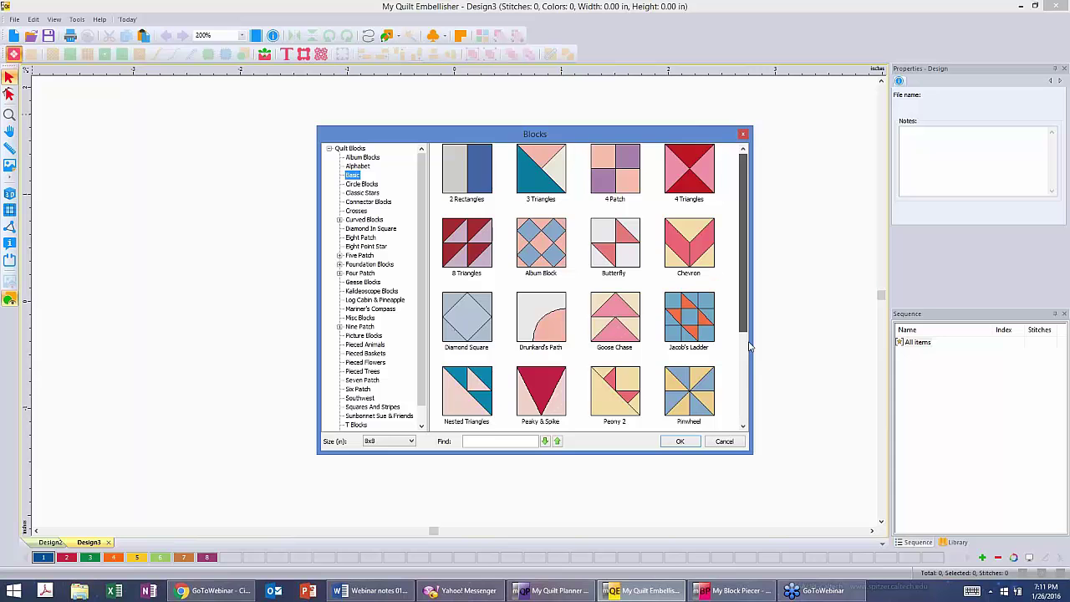
pyautogui.scroll(-4, 646, 355)
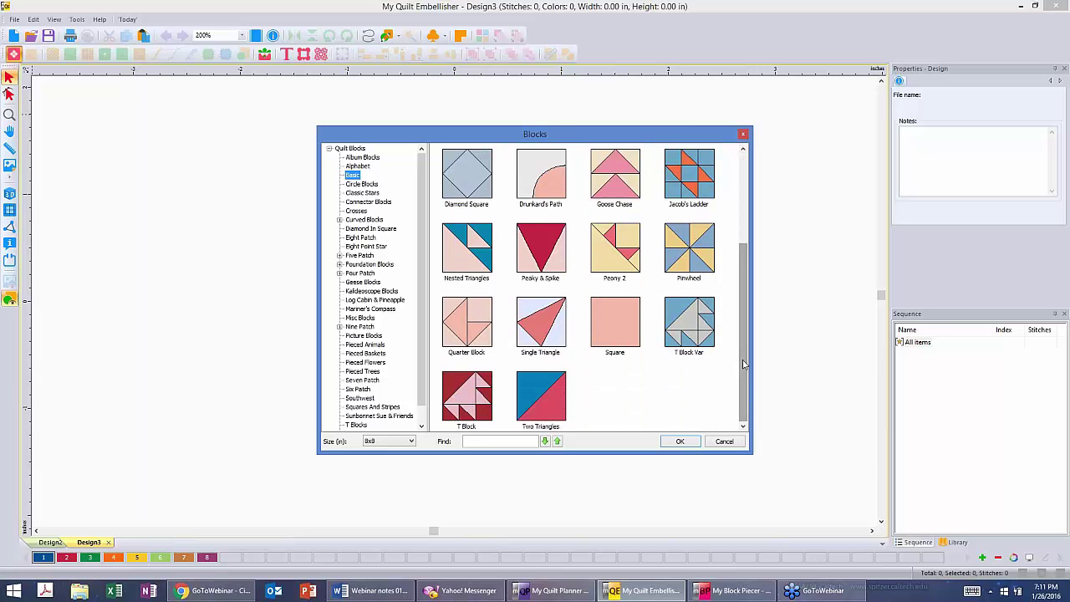
pyautogui.scroll(3, 749, 364)
pyautogui.click(459, 324)
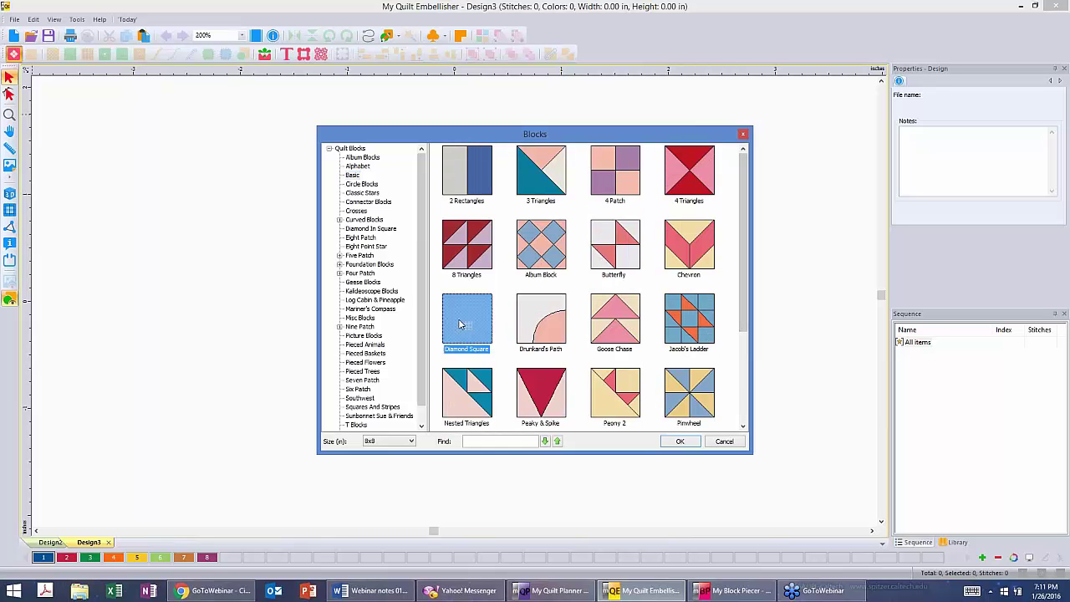
pyautogui.click(689, 446)
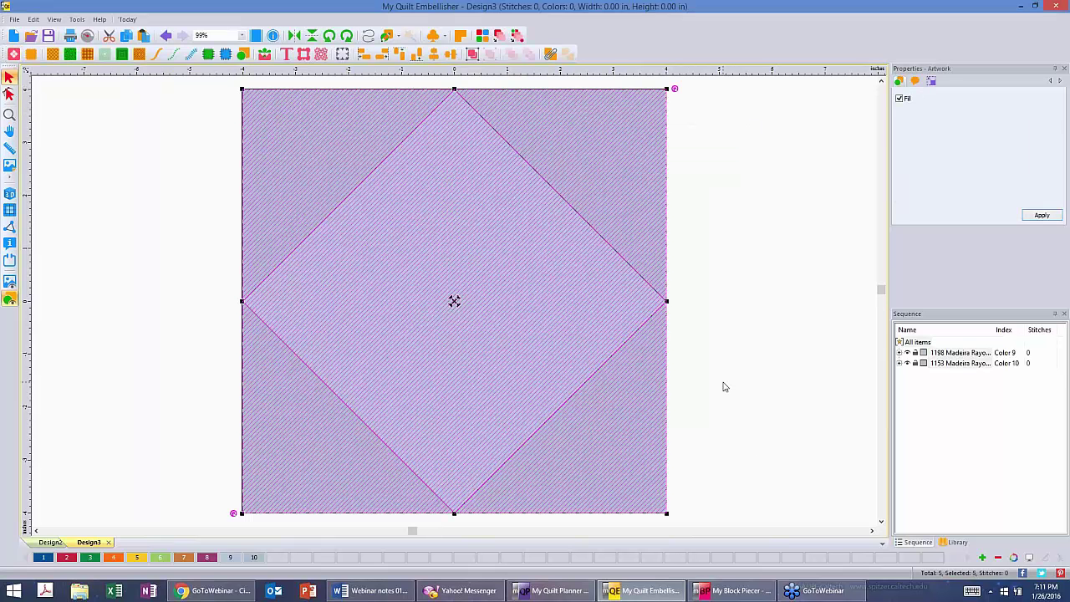
pyautogui.click(725, 386)
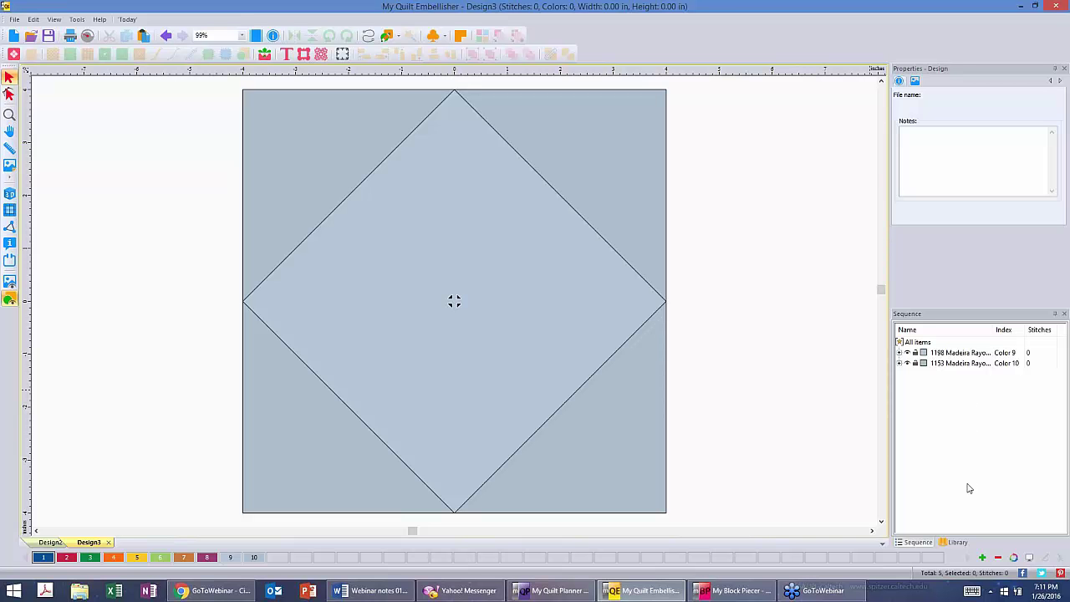
pyautogui.click(957, 543)
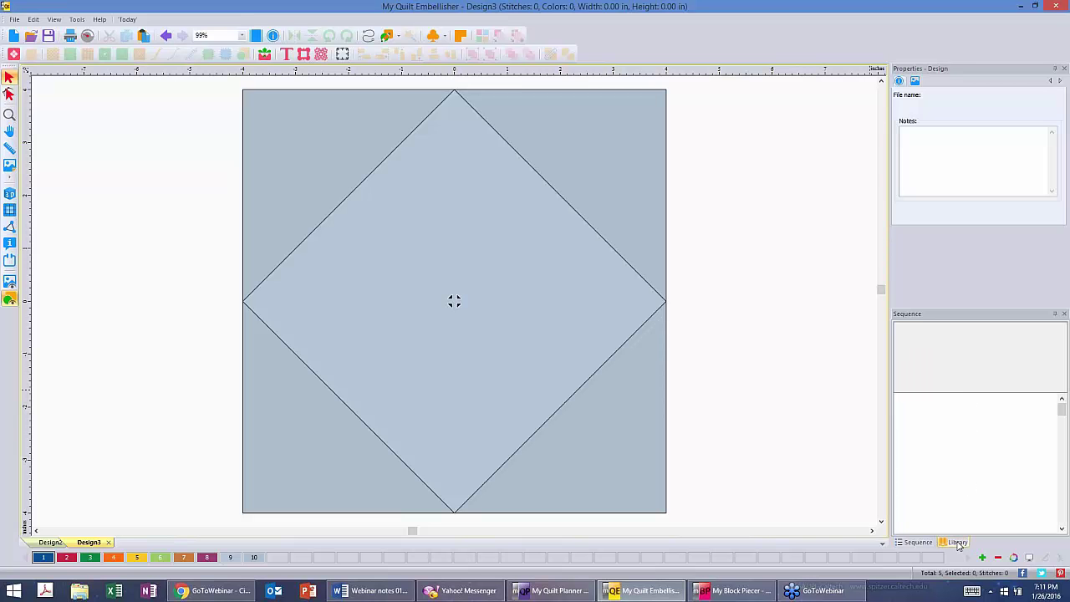
# - Try moving the upper-right corner triangle out of the block, and undo the move
pyautogui.click(649, 167)
pyautogui.moveTo(642, 162); pyautogui.dragTo(708, 169)
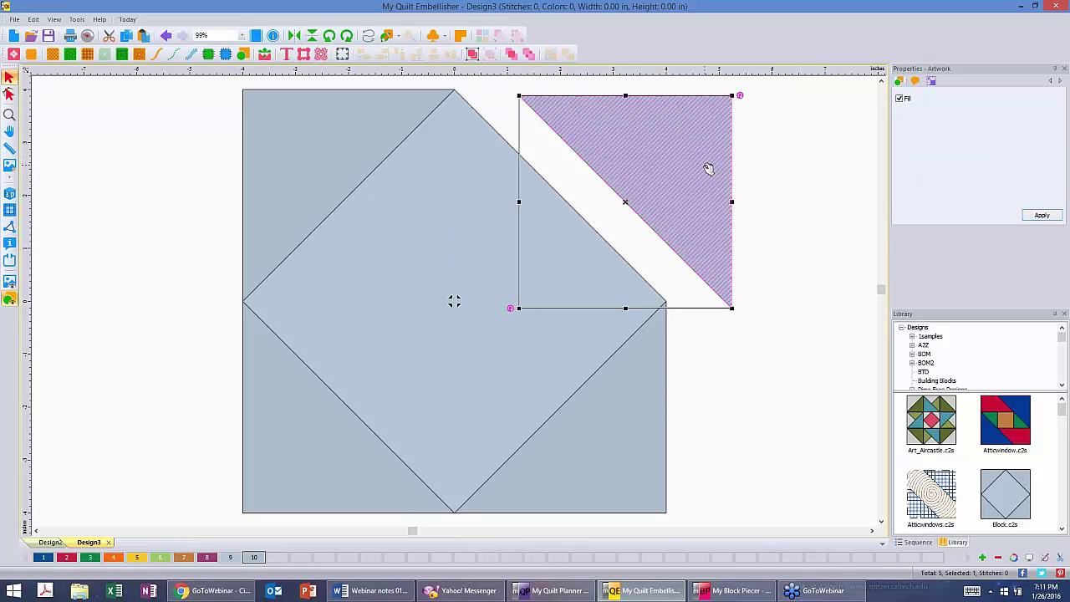
pyautogui.hotkey('ctrl', 'z')
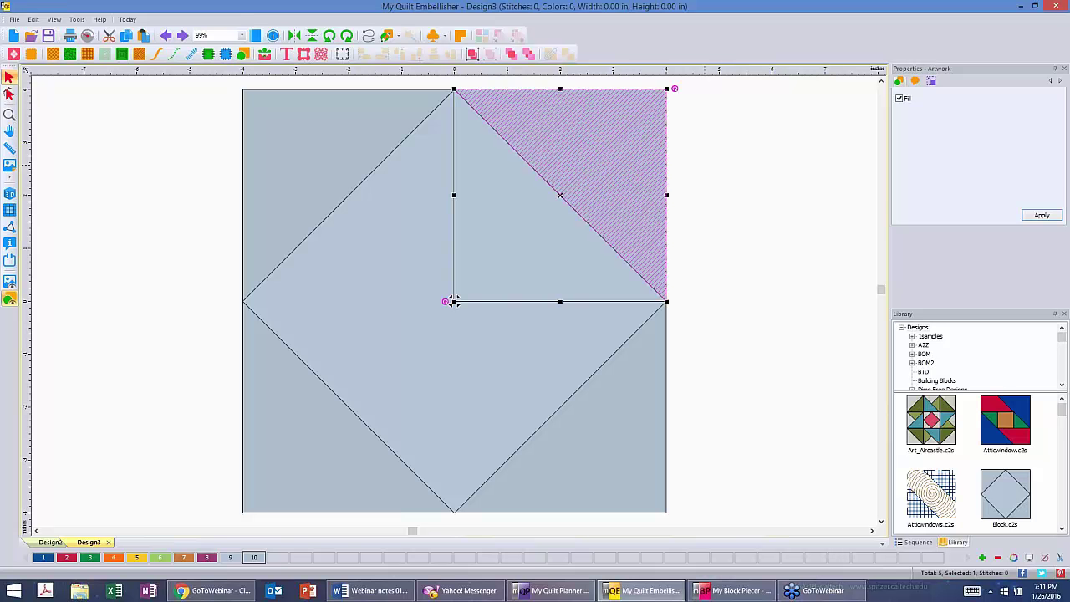
pyautogui.click(706, 167)
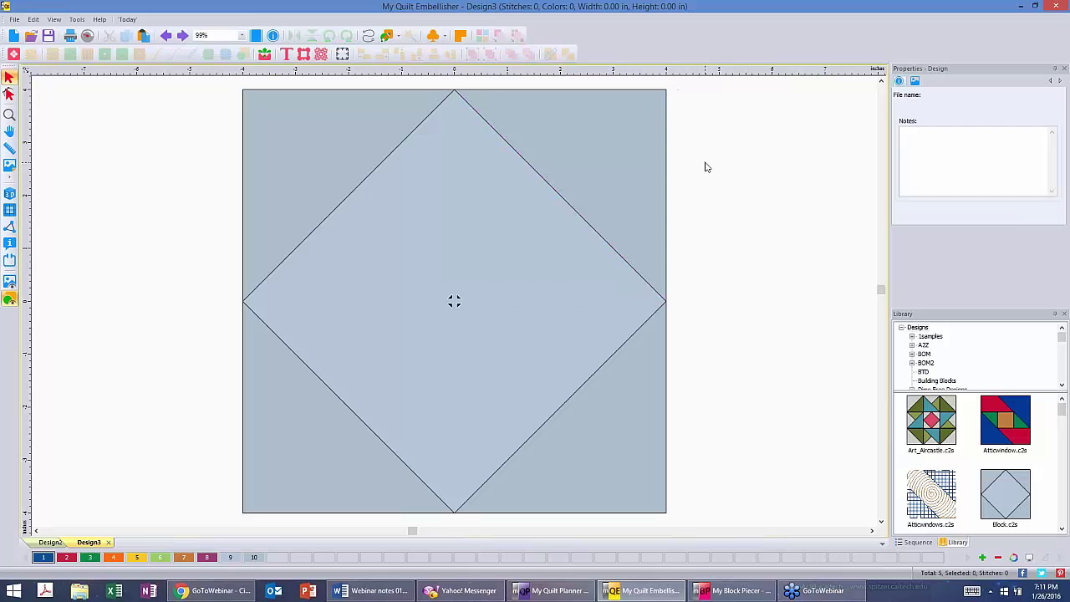
# - Recolor the block's central diamond with red color 2
pyautogui.click(491, 339)
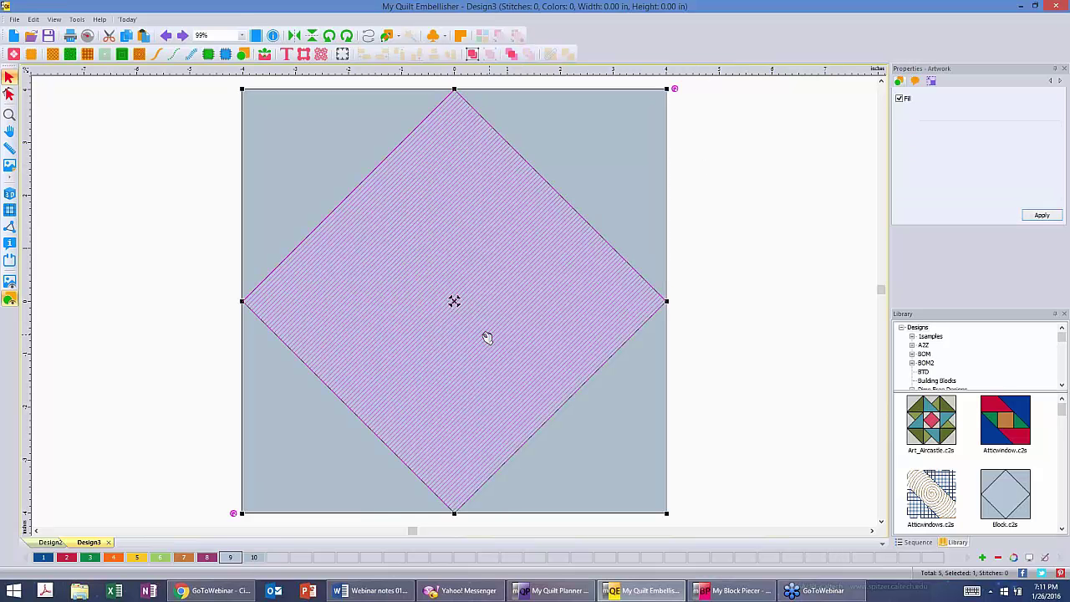
pyautogui.click(66, 557)
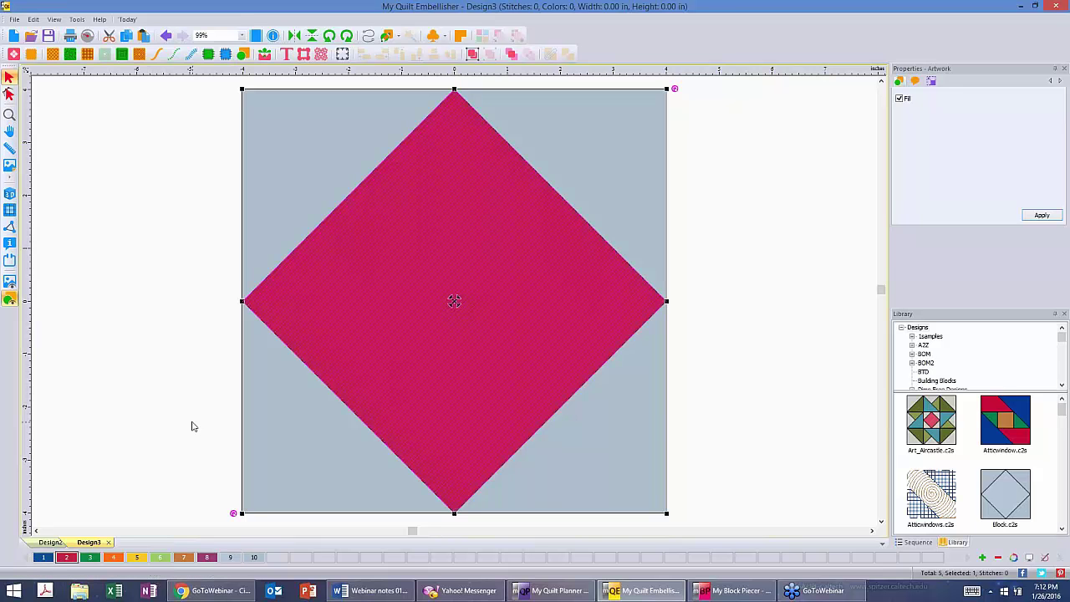
pyautogui.click(160, 423)
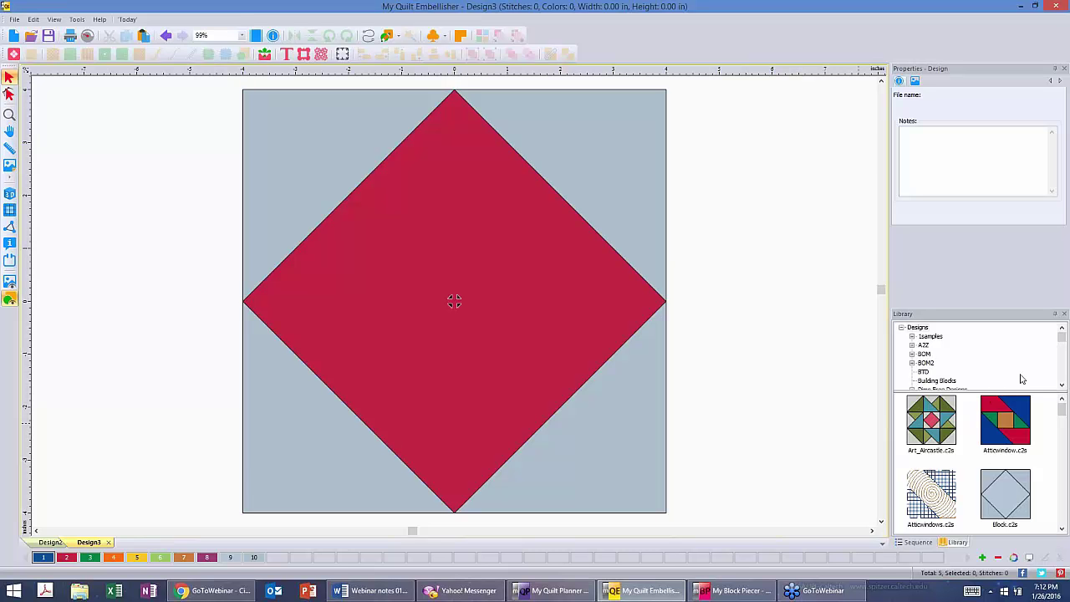
# - Place the cupid design 16477.c2s from the January_2016 folder of Dime Free Designs on the red diamond
pyautogui.click(1061, 385)
pyautogui.click(1061, 385)
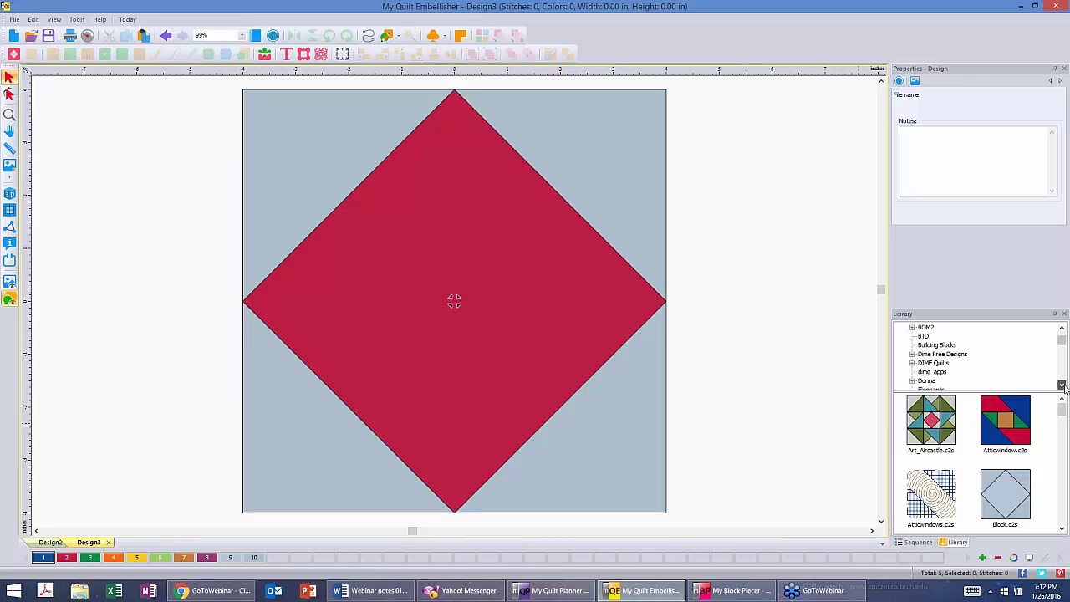
pyautogui.click(1061, 386)
pyautogui.click(1061, 385)
pyautogui.click(1061, 385)
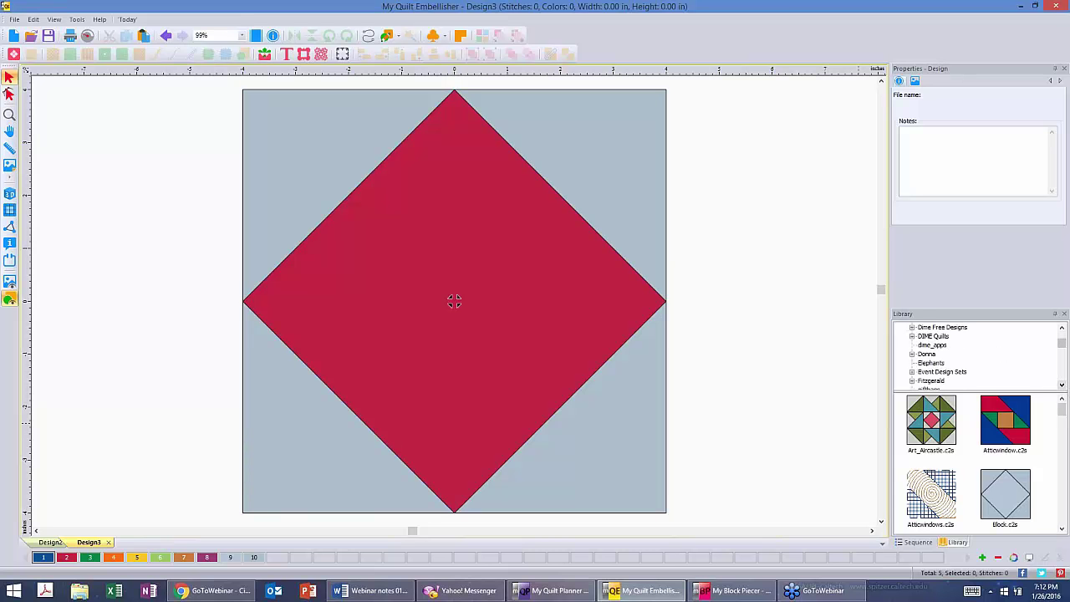
pyautogui.click(912, 327)
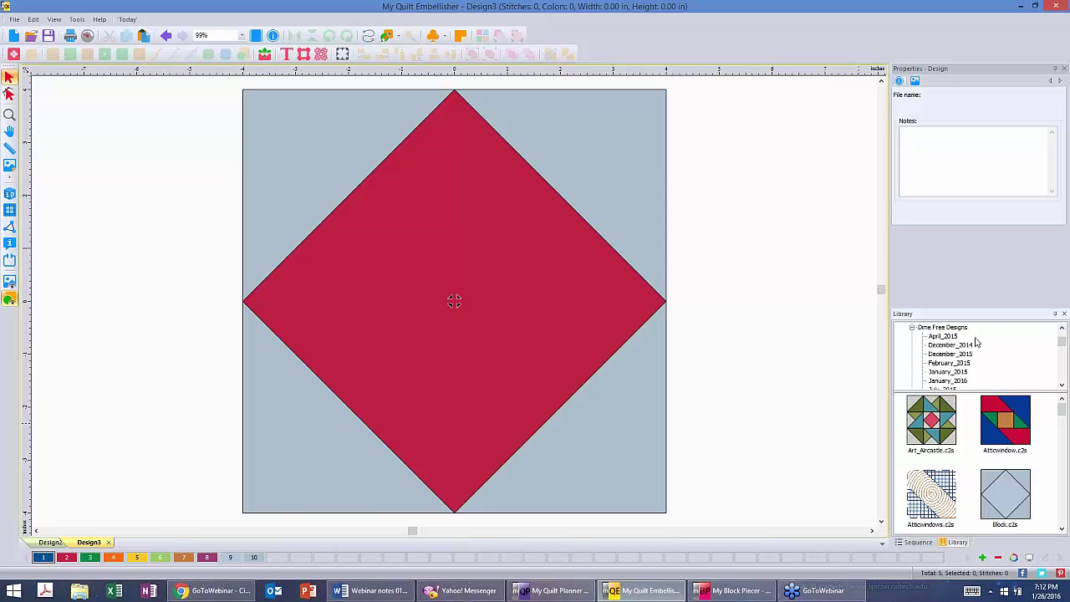
pyautogui.click(947, 381)
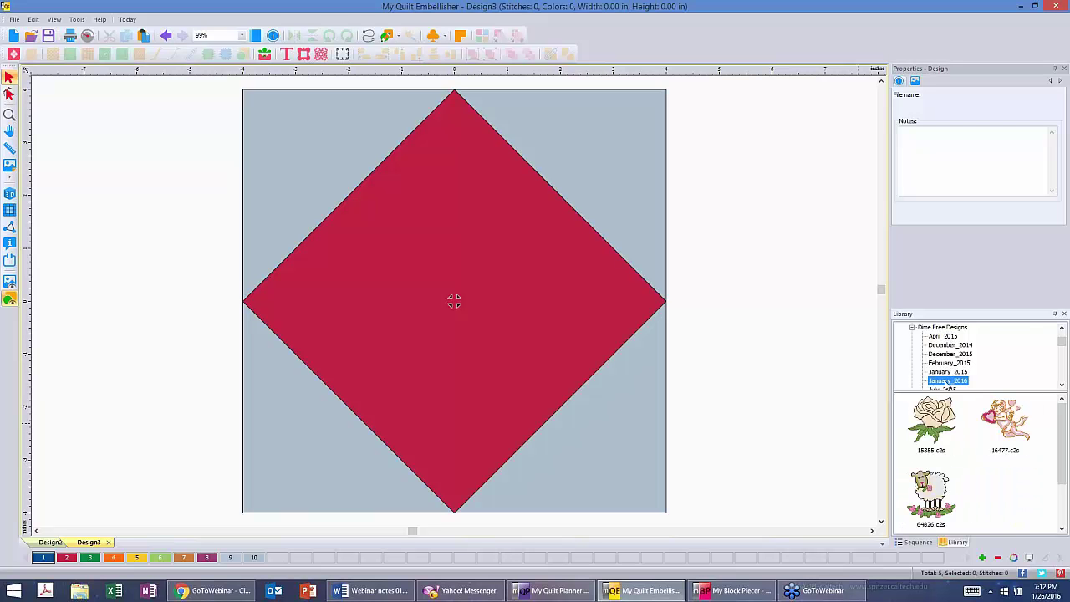
pyautogui.click(1062, 435)
pyautogui.moveTo(1064, 444); pyautogui.dragTo(1065, 391)
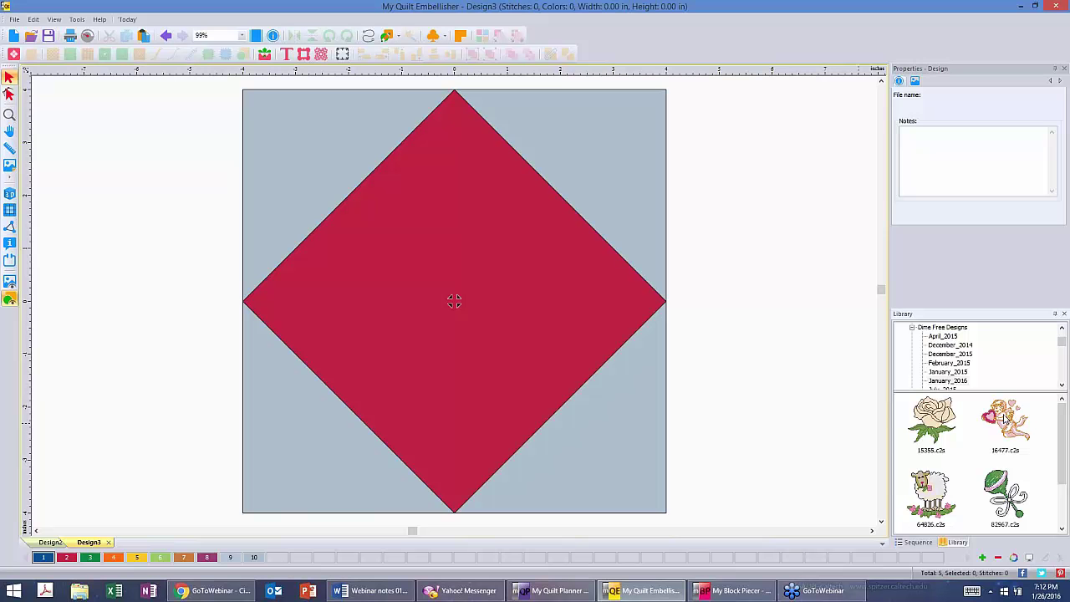
pyautogui.moveTo(1008, 421); pyautogui.dragTo(449, 301)
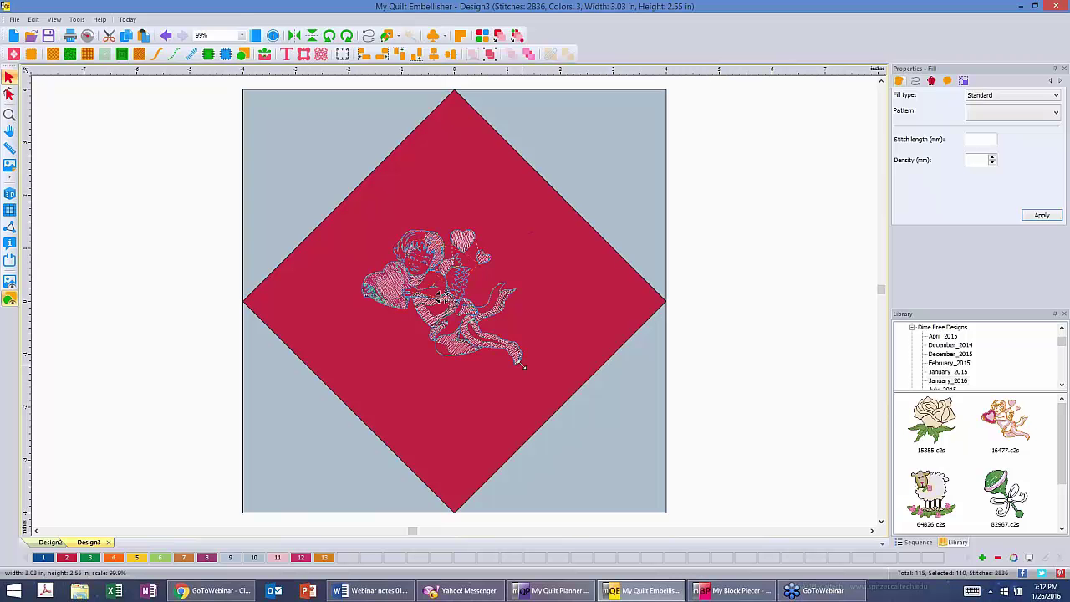
# - Enlarge the cupid to about 4.17 by 3.54 in and center it within the red diamond
pyautogui.moveTo(525, 377); pyautogui.dragTo(551, 411)
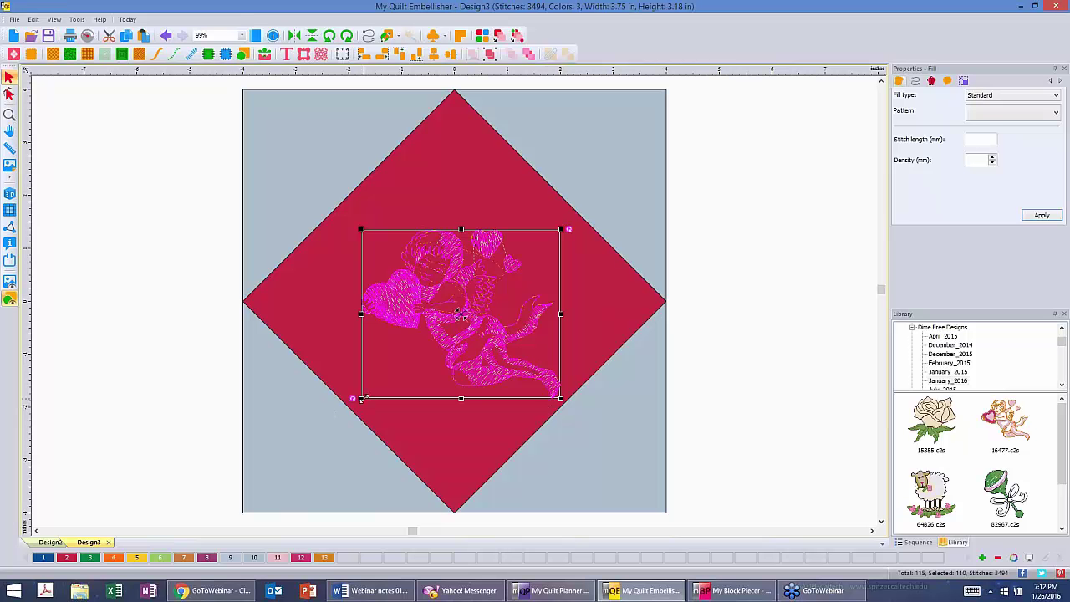
pyautogui.moveTo(356, 407); pyautogui.dragTo(339, 418)
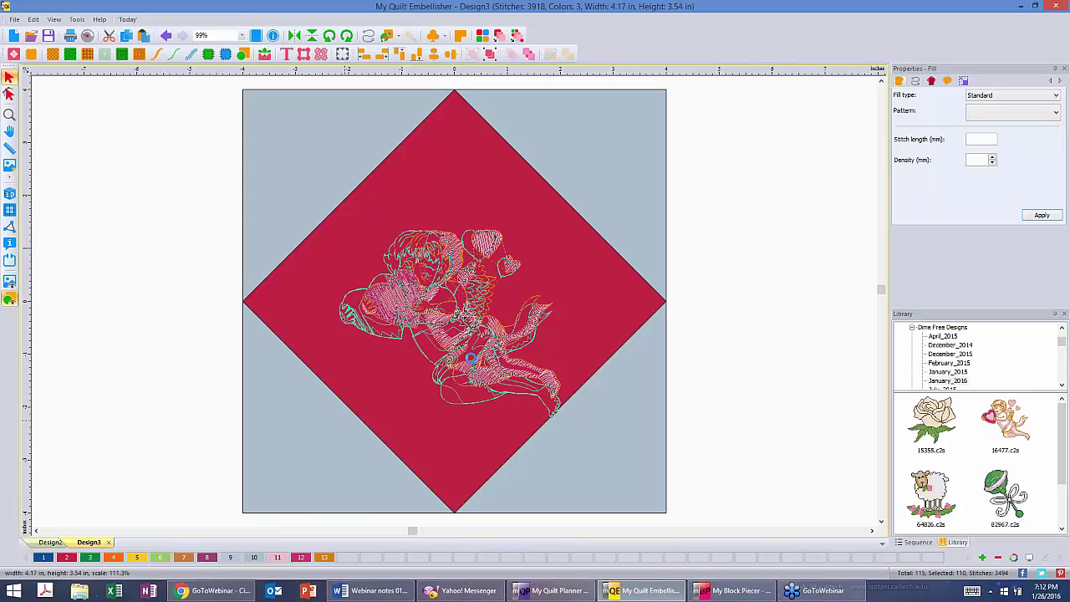
pyautogui.moveTo(471, 341); pyautogui.dragTo(457, 315)
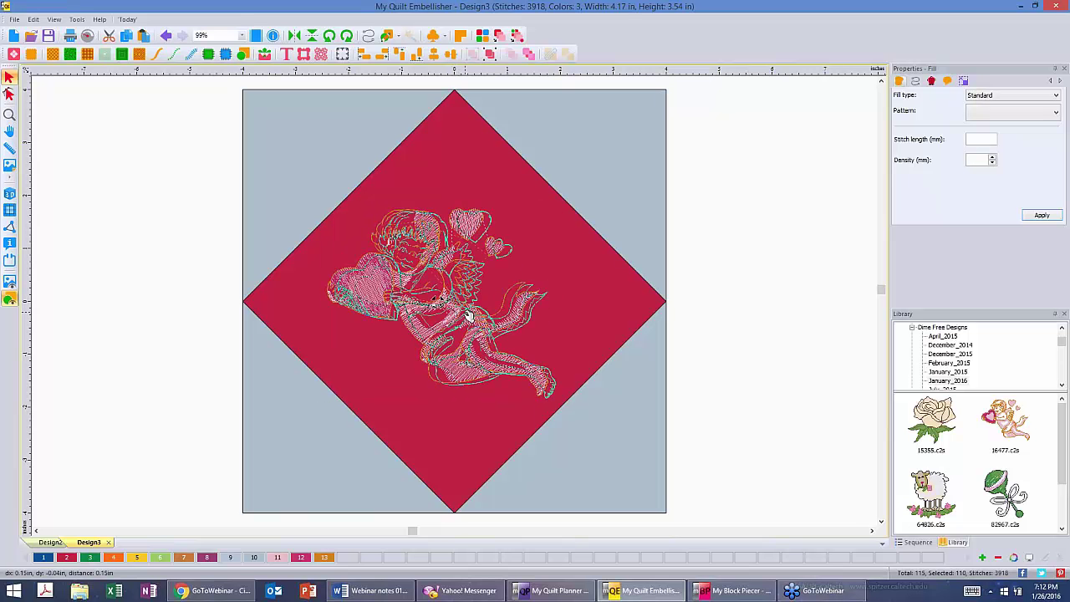
pyautogui.click(450, 306)
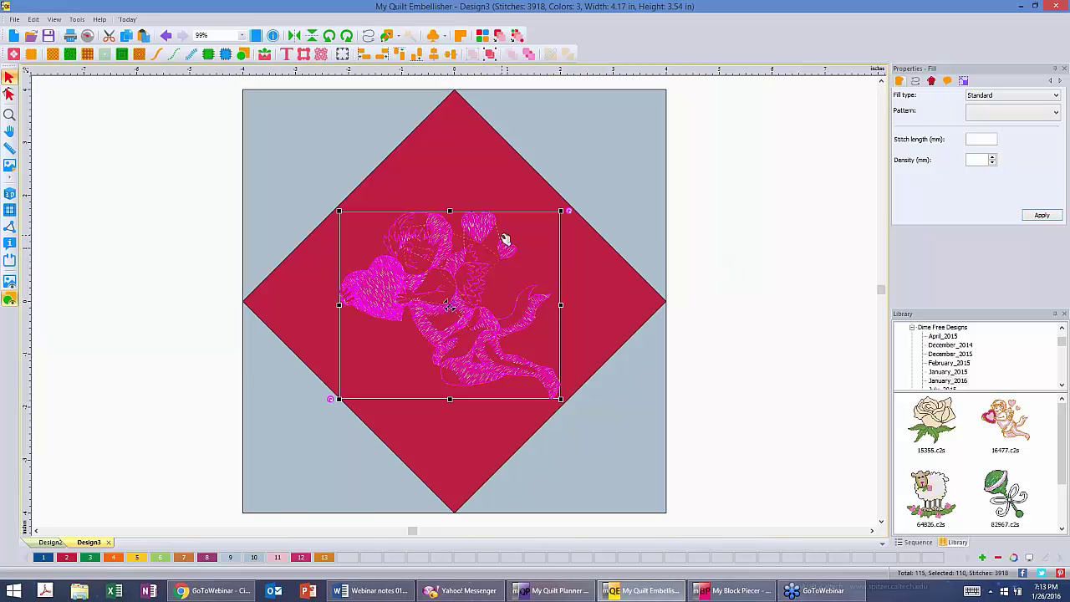
pyautogui.click(687, 238)
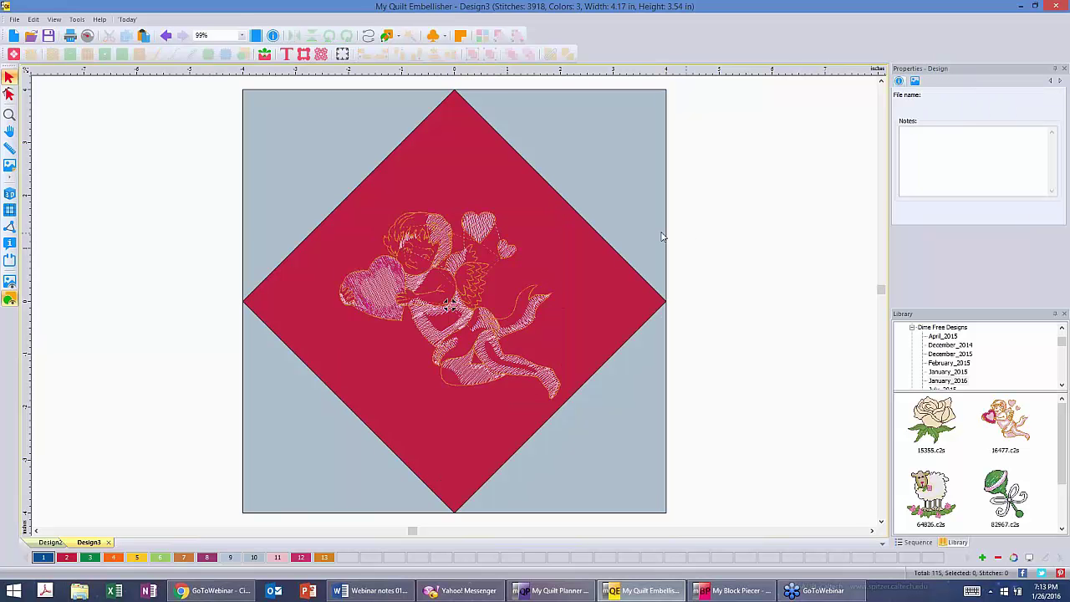
# - Show the stitches in 3D and create a single united outline around the cupid with a new offset distance
pyautogui.click(7, 194)
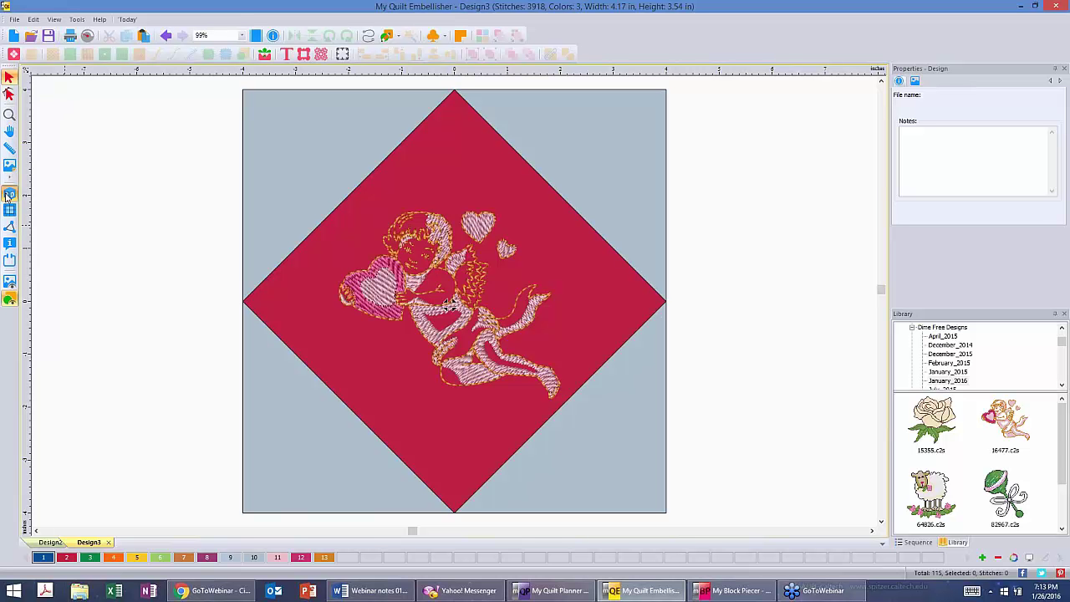
pyautogui.click(7, 194)
pyautogui.click(377, 250)
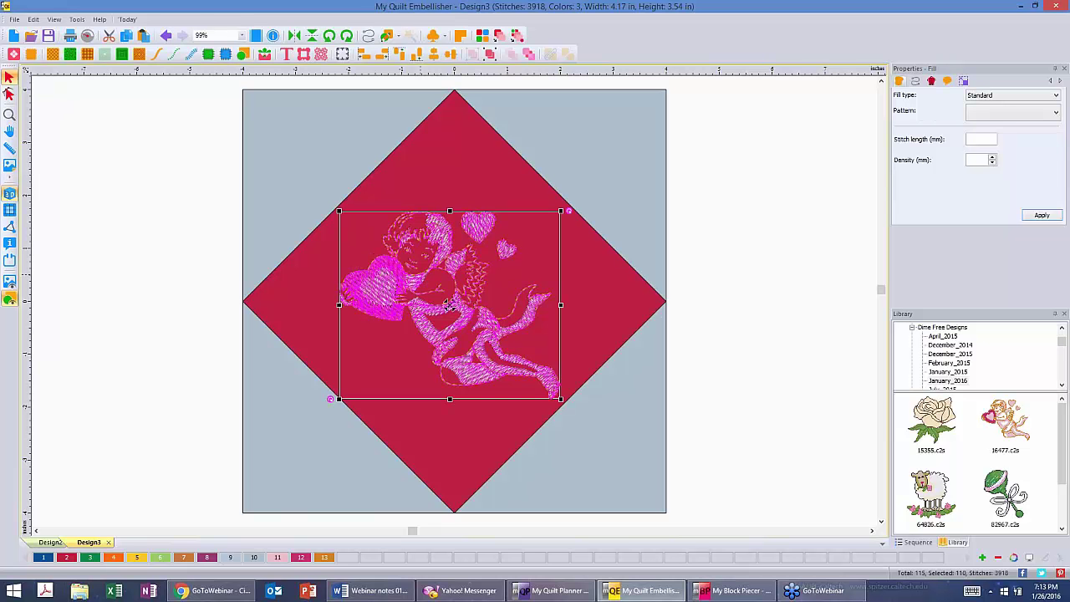
pyautogui.rightClick(430, 275)
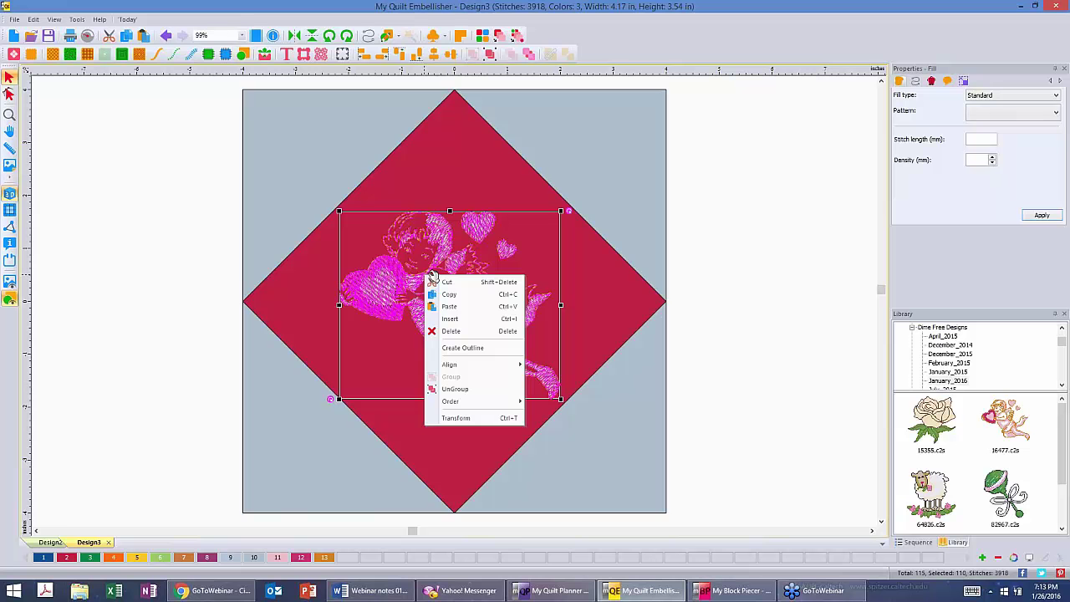
pyautogui.click(471, 350)
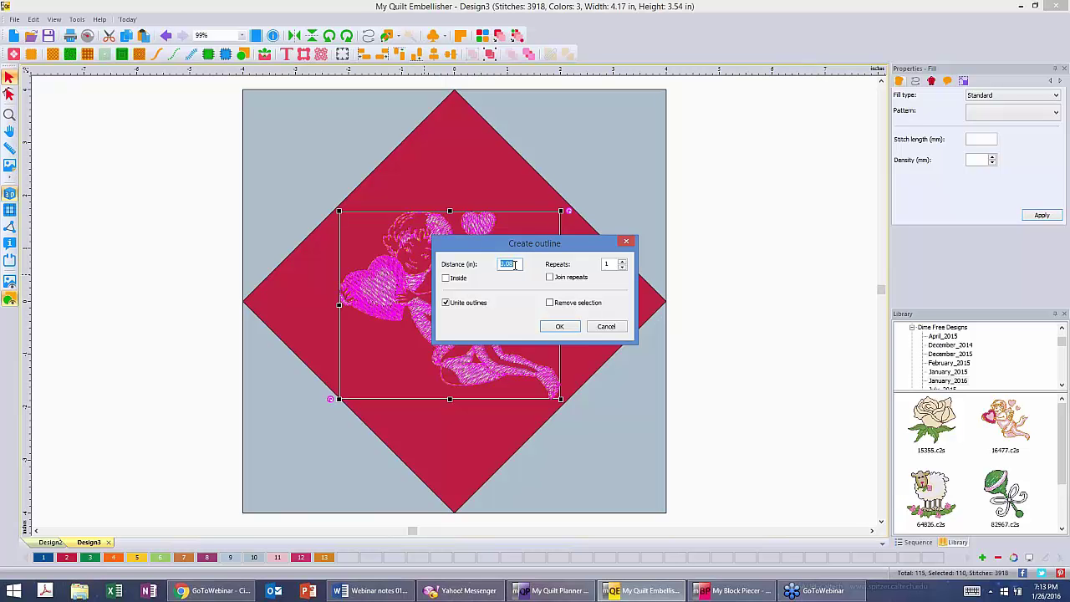
pyautogui.moveTo(505, 264); pyautogui.dragTo(506, 266)
pyautogui.write('1')
pyautogui.click(559, 326)
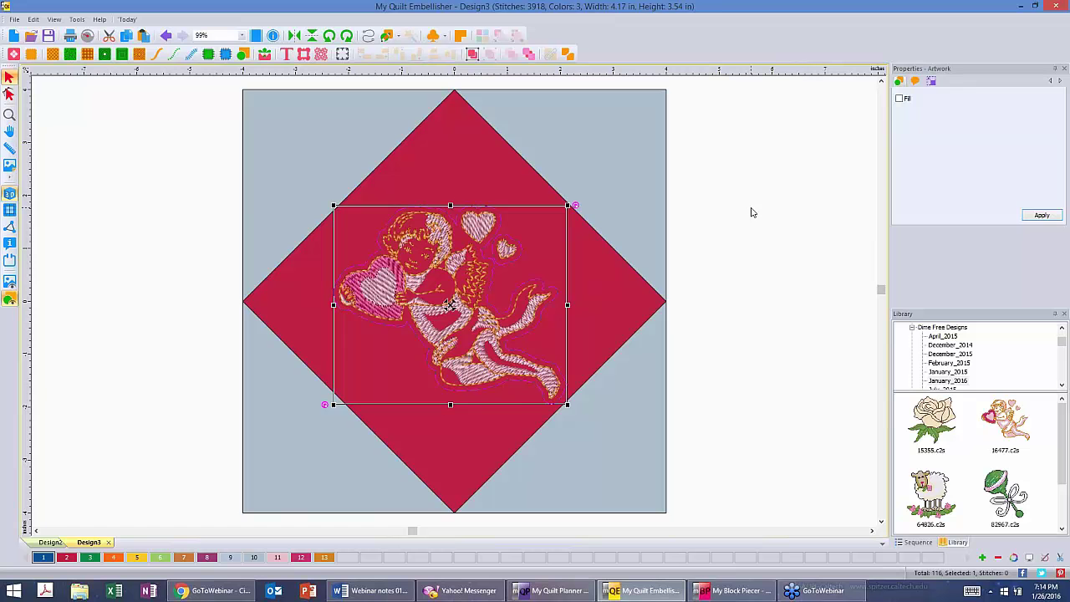
pyautogui.click(749, 209)
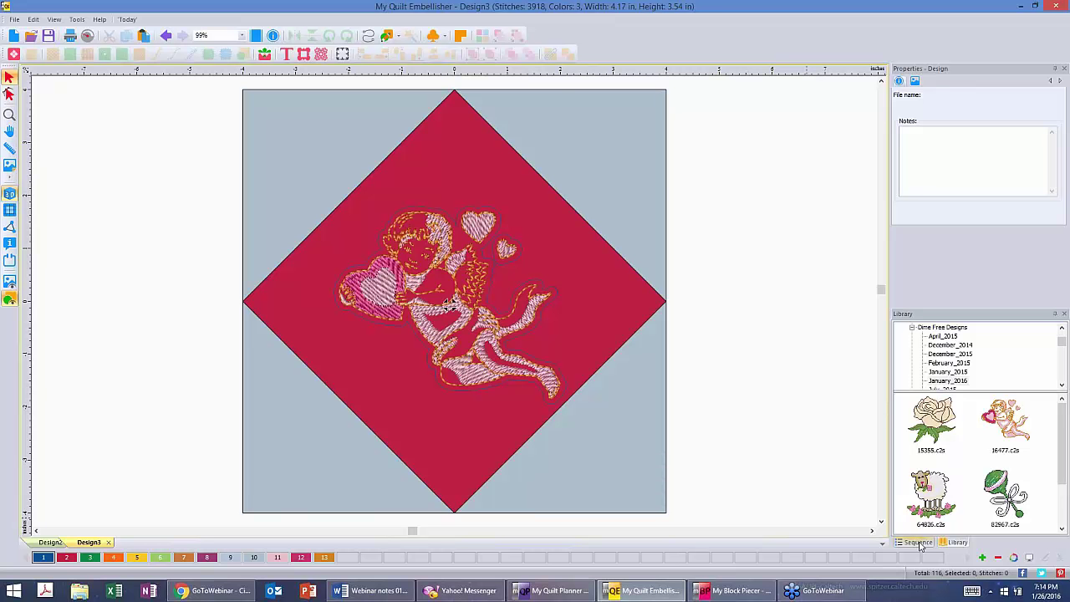
# - Review the color layers in the sequence list and select the blue cupid outline together with the red diamond
pyautogui.click(919, 542)
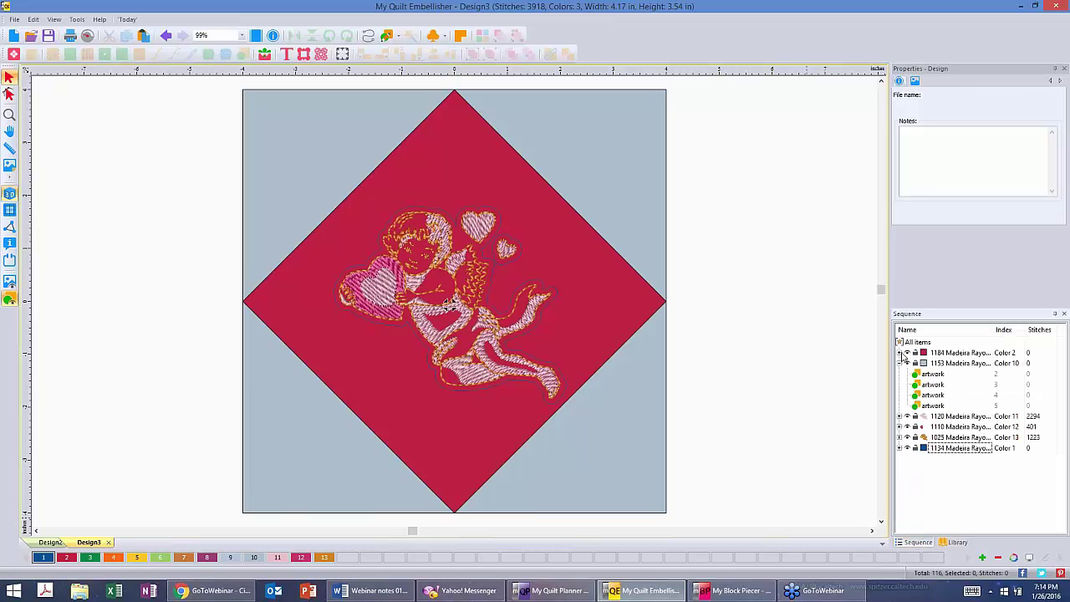
pyautogui.click(961, 353)
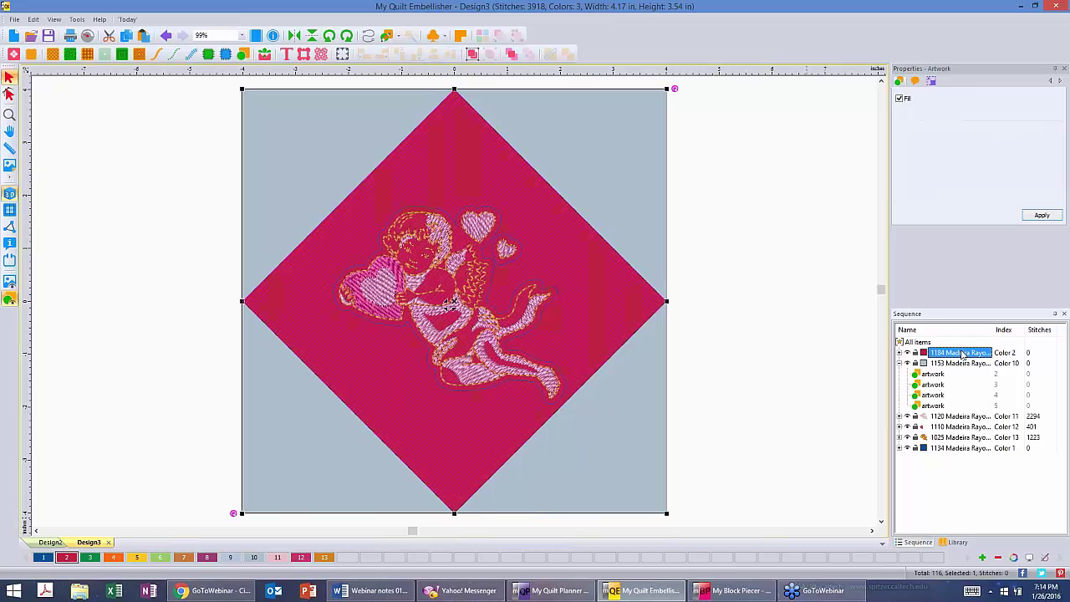
pyautogui.click(963, 365)
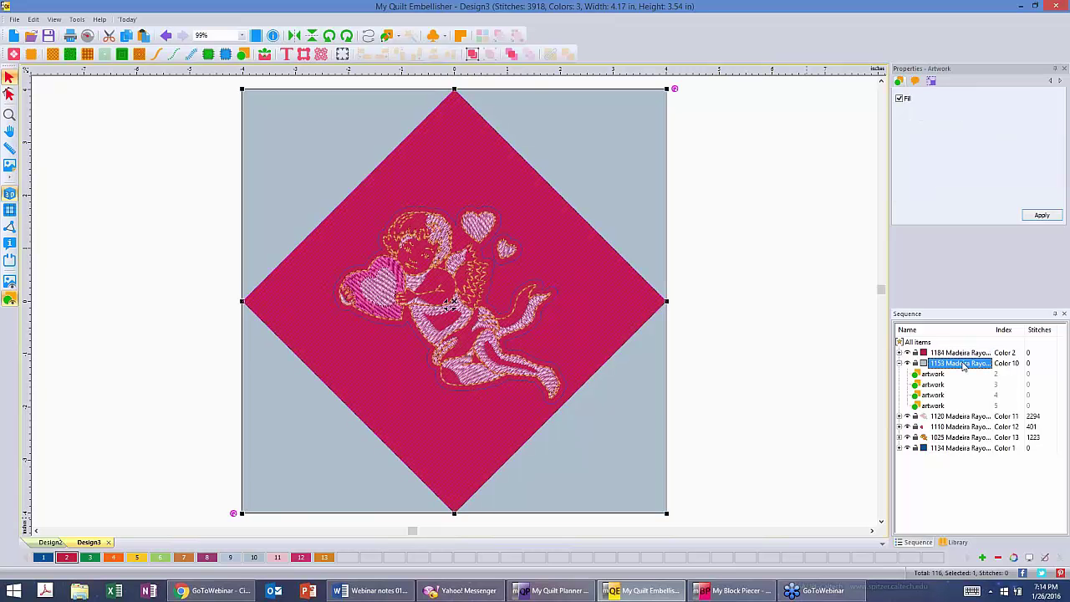
pyautogui.click(967, 416)
pyautogui.keyDown('shift'); pyautogui.click(968, 435); pyautogui.keyUp('shift')
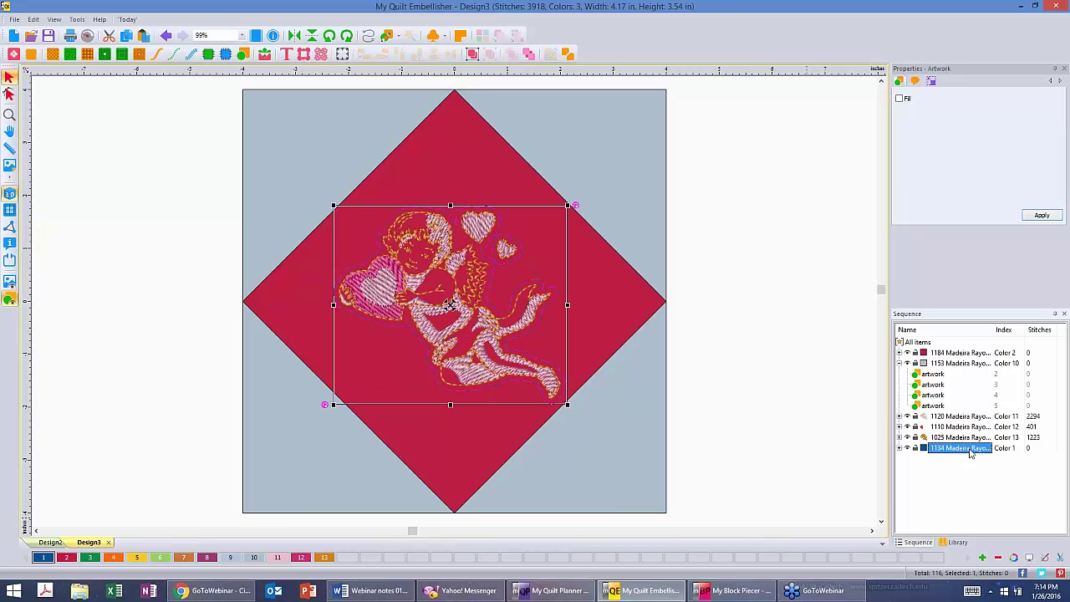
pyautogui.click(950, 352)
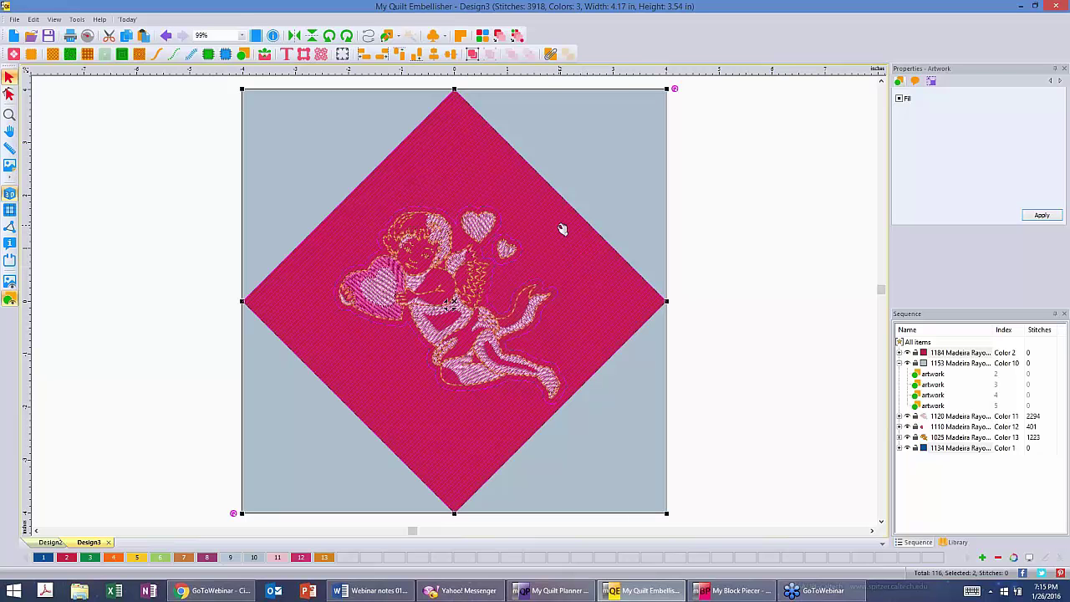
# - Combine the cupid outline with the red diamond as a cutout and convert the combined shape to a stippling fill
pyautogui.click(553, 54)
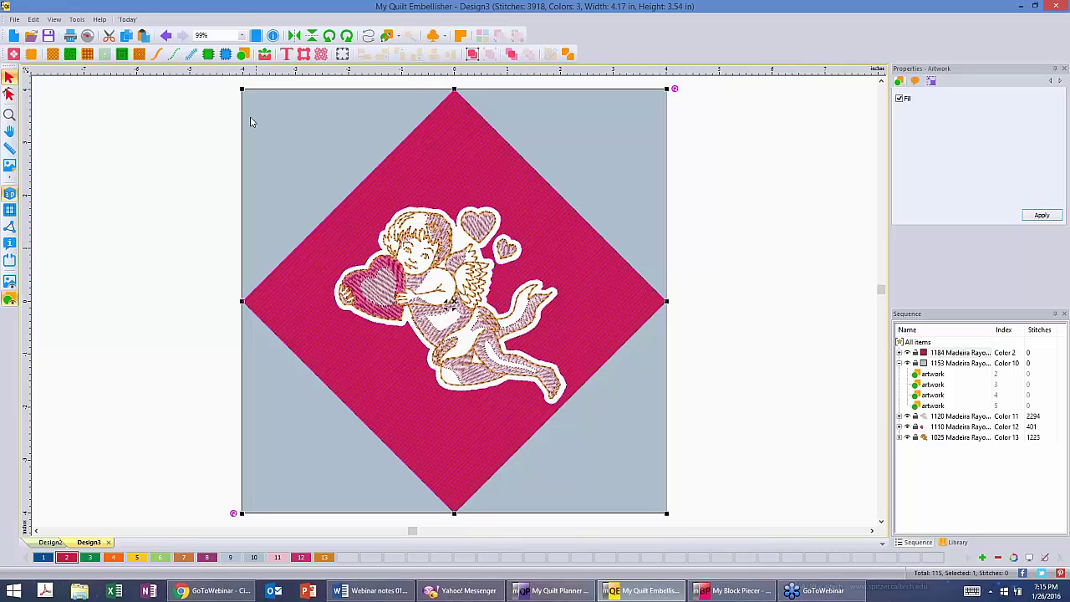
pyautogui.click(70, 54)
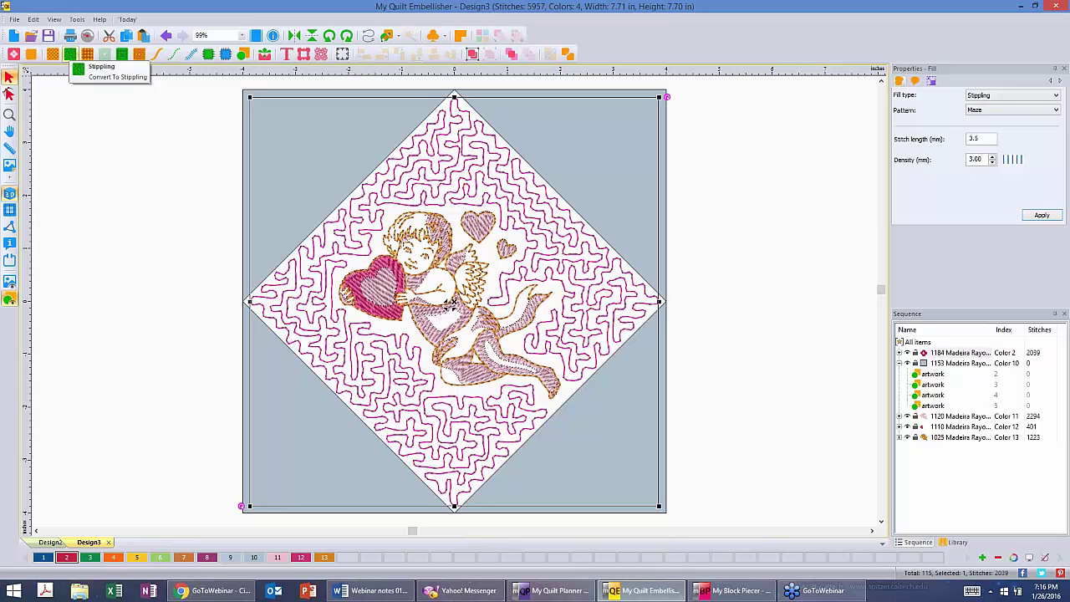
# - Convert the diamond's fill to advanced stippling with the Heart_Crossover pattern and deselect it
pyautogui.click(88, 53)
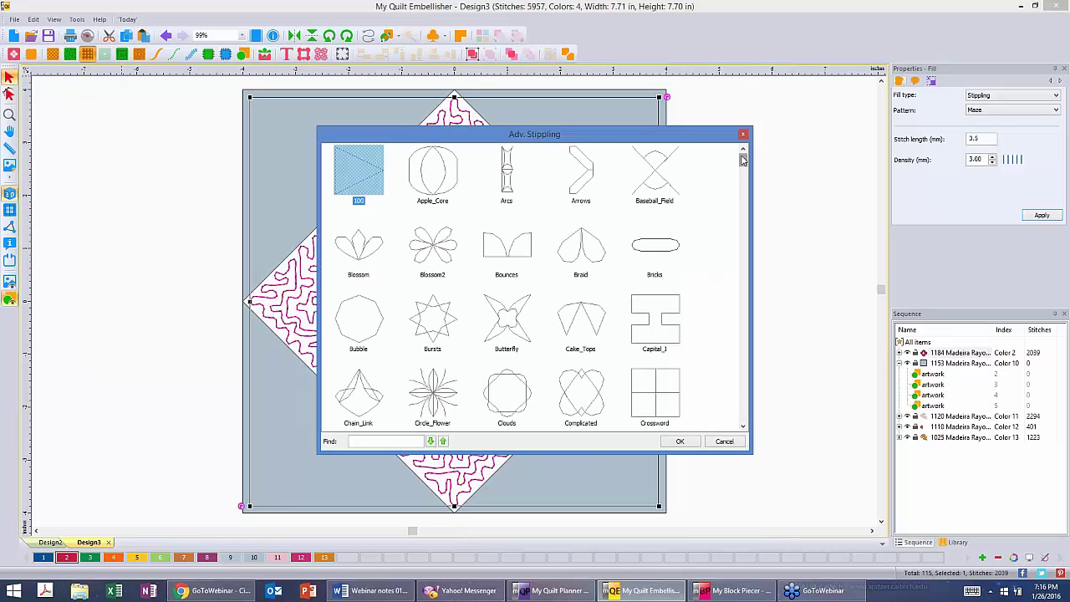
pyautogui.scroll(-2, 742, 165)
pyautogui.moveTo(742, 165)
pyautogui.mouseDown()
pyautogui.moveTo(742, 189)
pyautogui.moveTo(743, 180)
pyautogui.mouseUp()
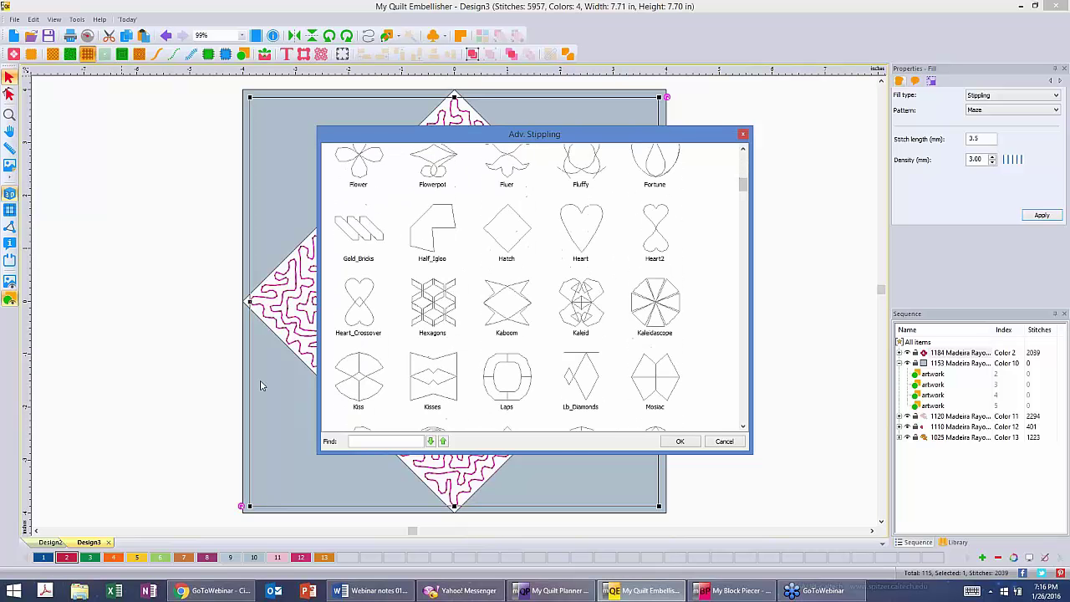
pyautogui.click(363, 290)
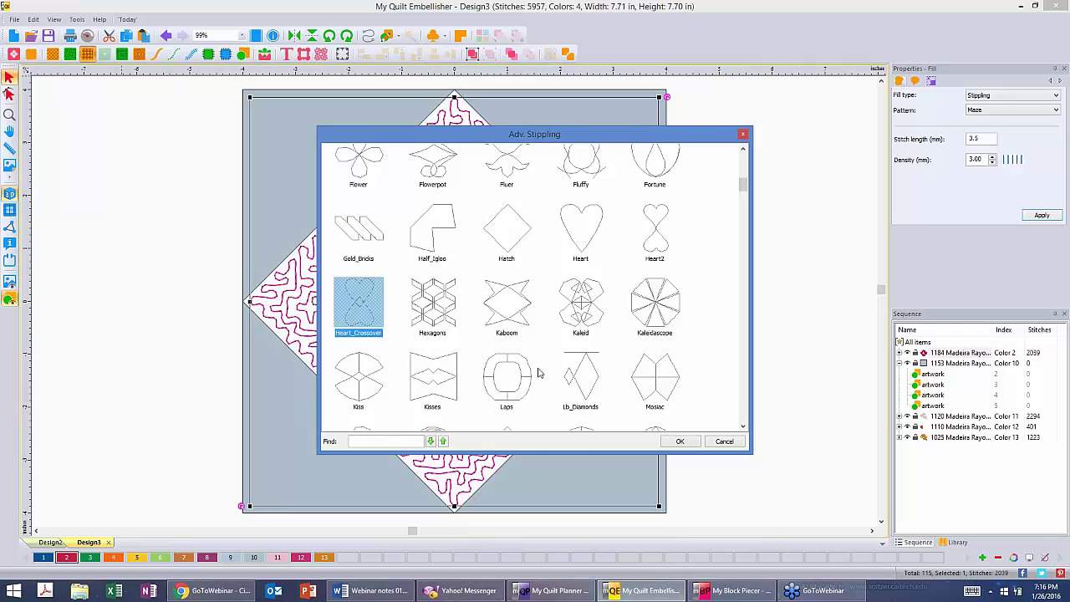
pyautogui.click(682, 442)
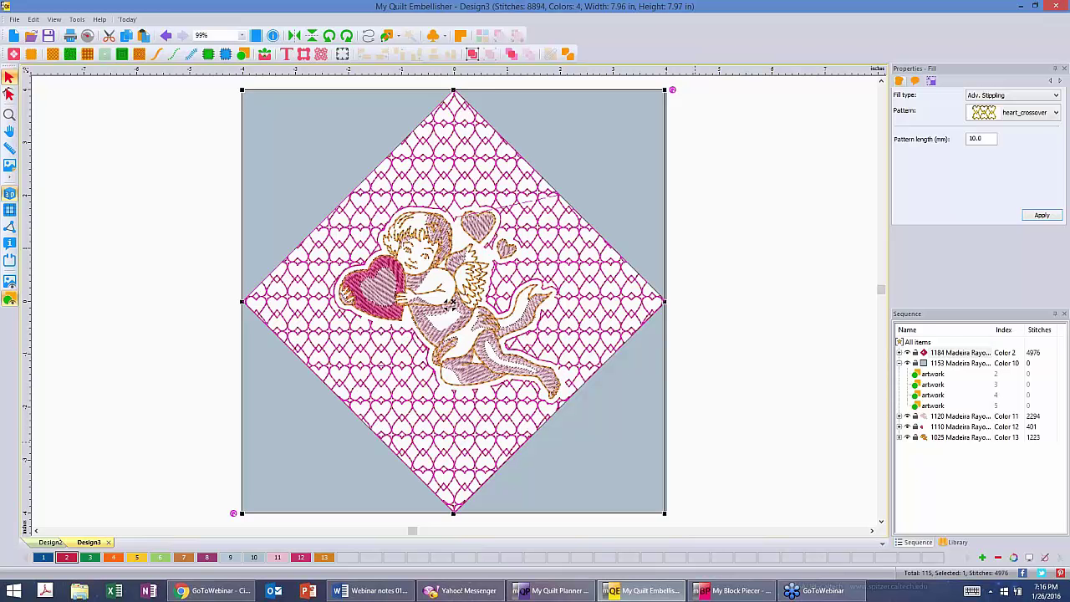
pyautogui.click(703, 416)
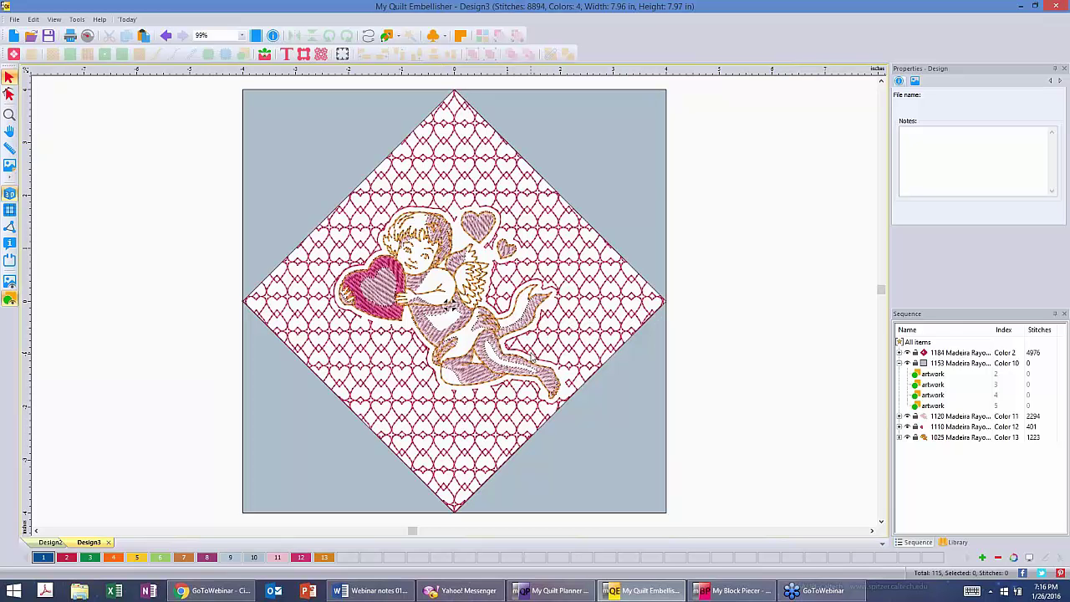
# - Create a border around the diamond's heart-patterned fill, including the cutout around the cupid
pyautogui.click(459, 182)
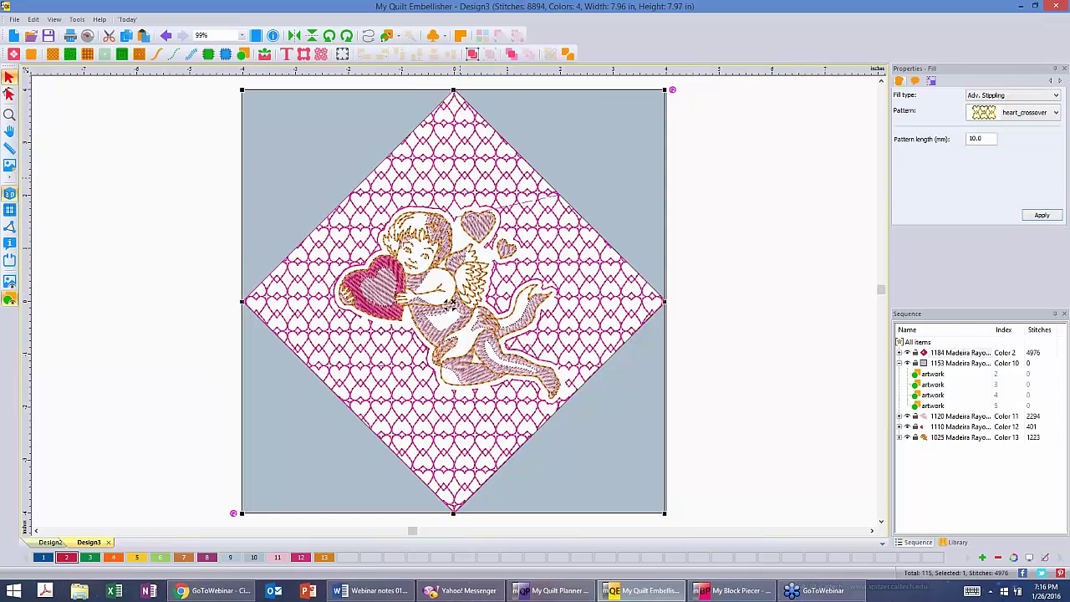
pyautogui.rightClick(461, 171)
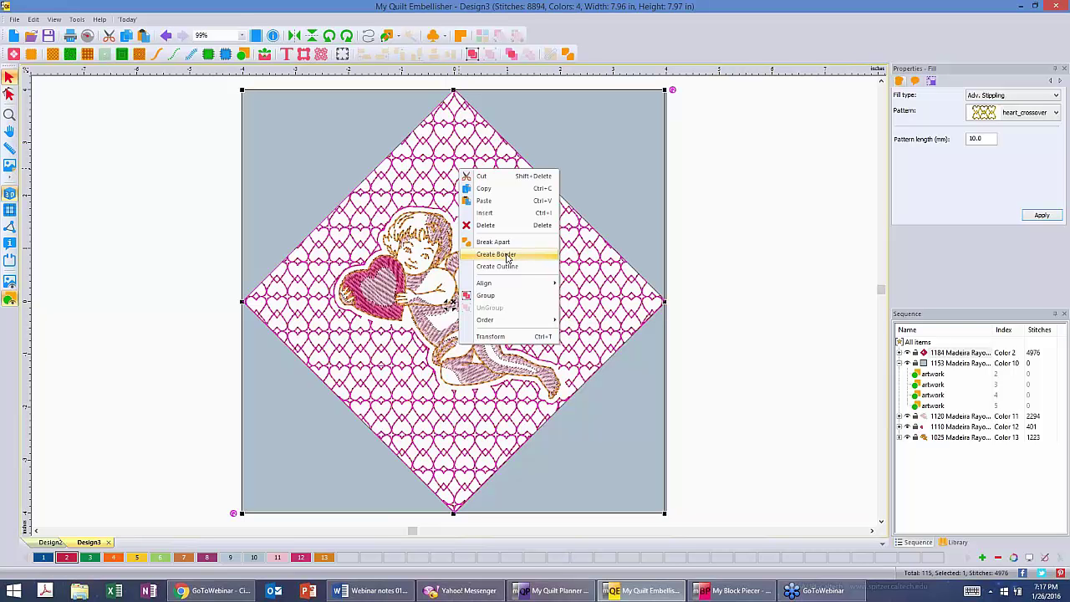
pyautogui.click(495, 254)
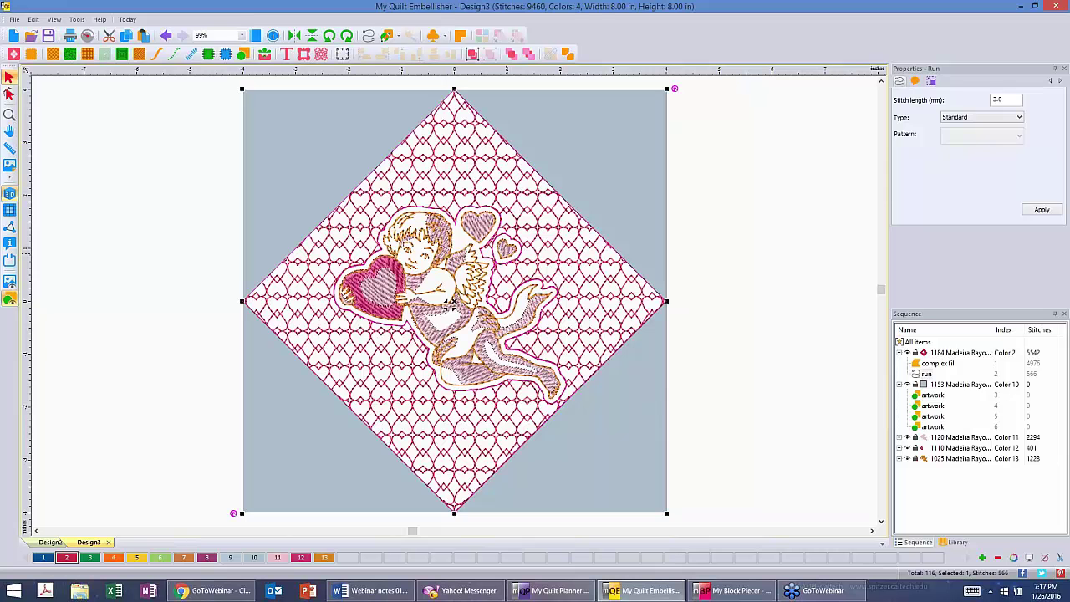
pyautogui.press('Escape')
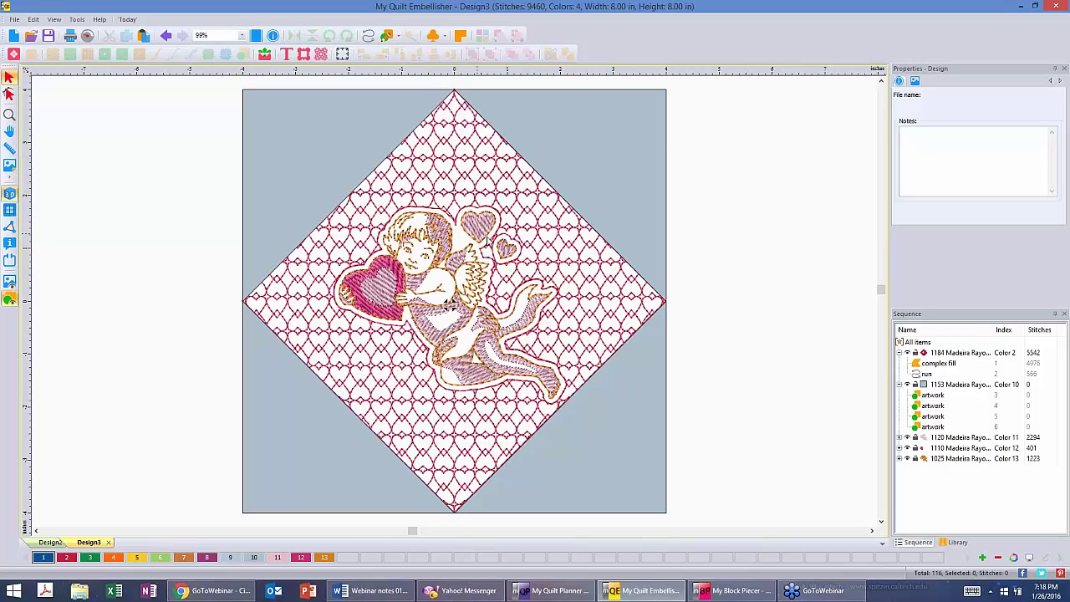
# - Set the pattern length of the diamond's heart_crossover fill to 5 mm
pyautogui.click(512, 179)
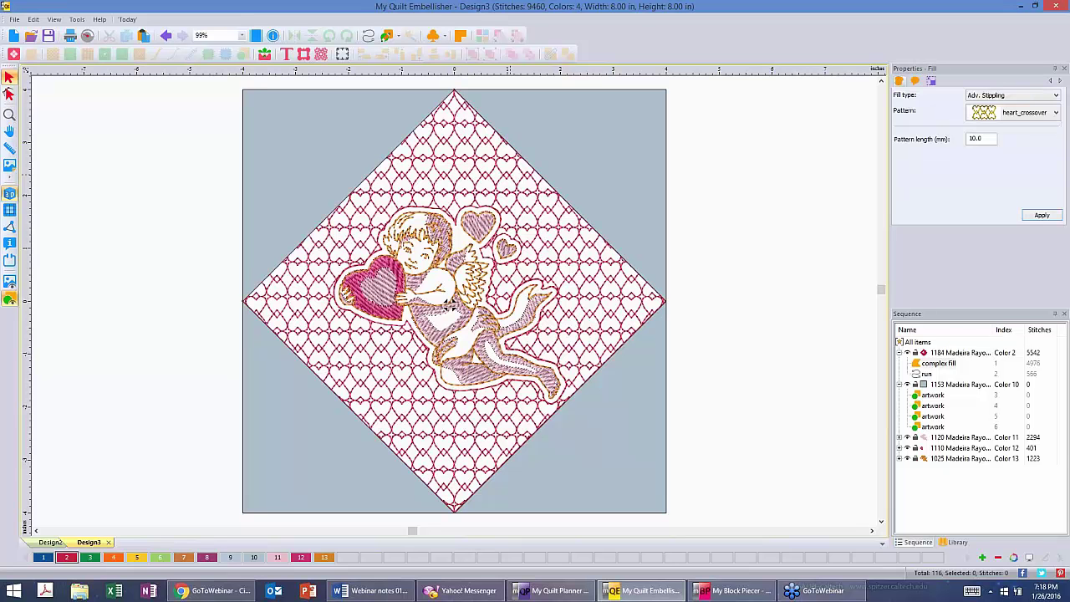
pyautogui.click(450, 304)
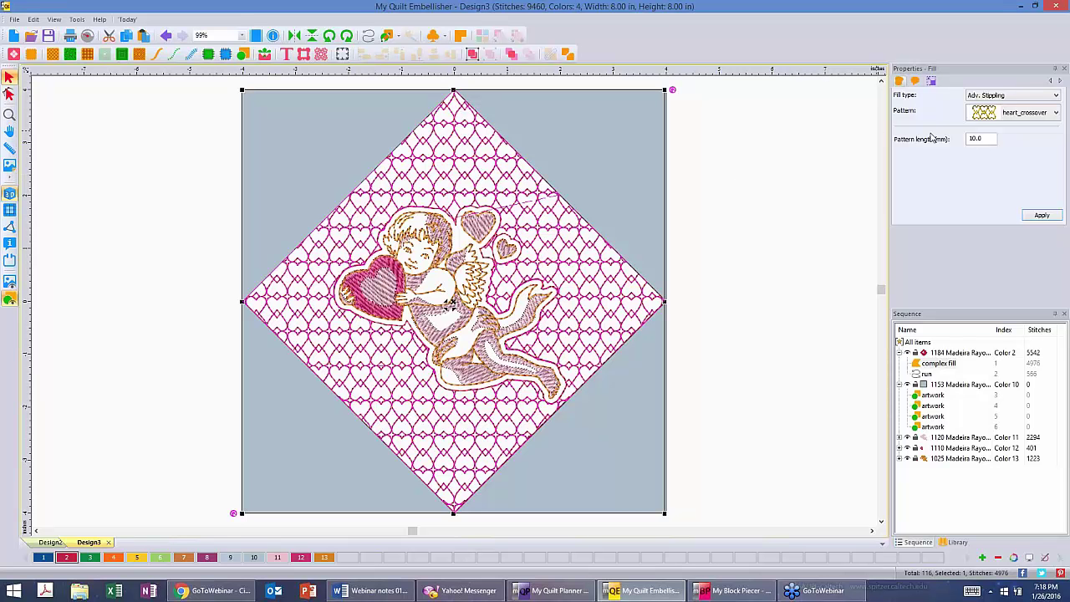
pyautogui.click(989, 136)
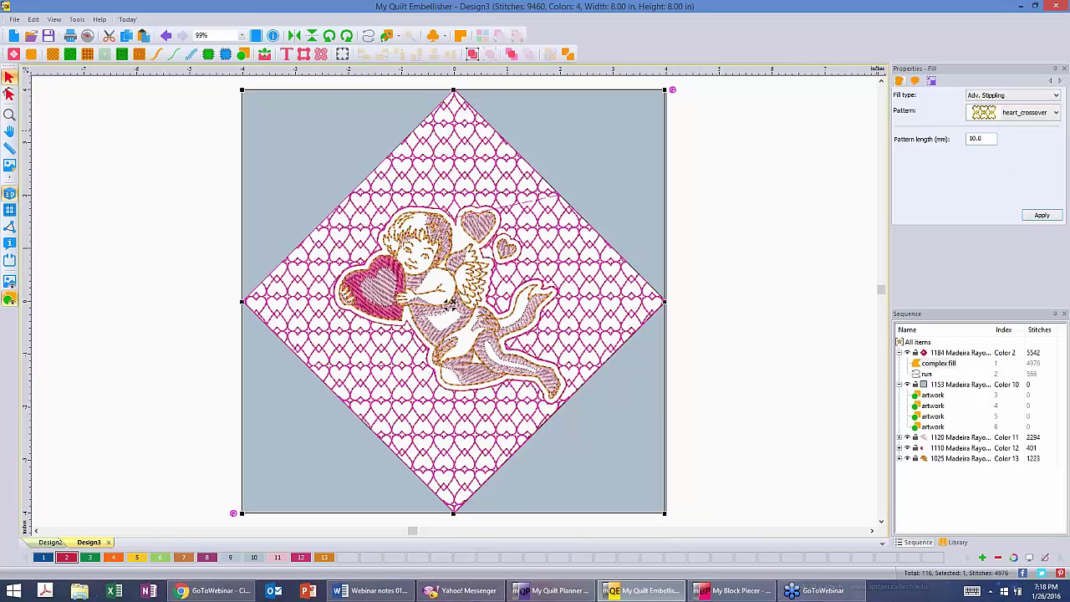
pyautogui.doubleClick(983, 138)
pyautogui.write('5.')
pyautogui.click(1040, 216)
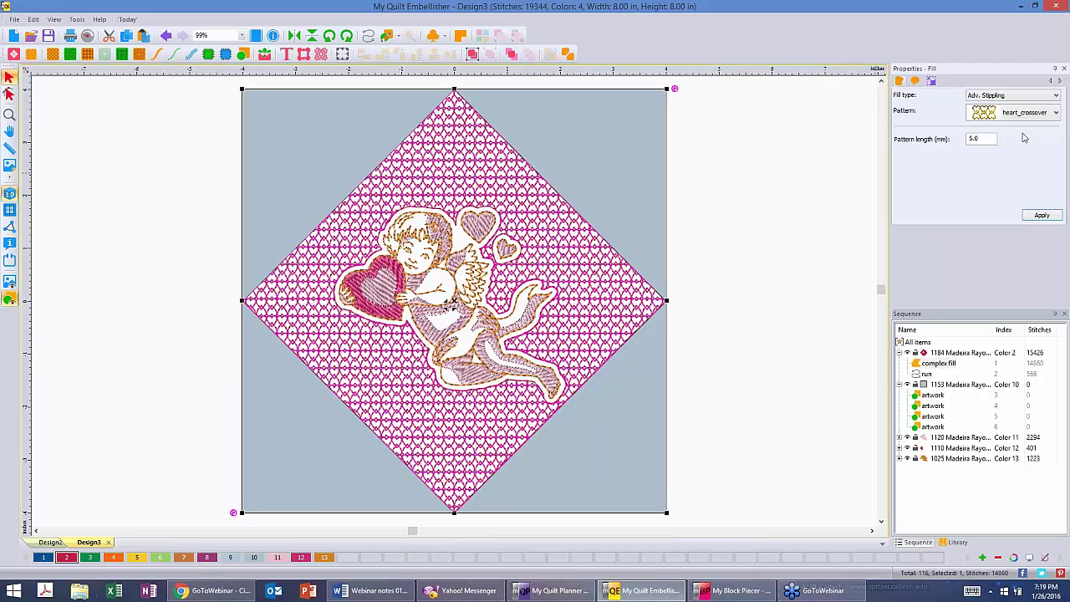
# - Try a pattern length of 20 mm on the diamond's heart_crossover fill
pyautogui.doubleClick(970, 137)
pyautogui.write('20')
pyautogui.click(1043, 215)
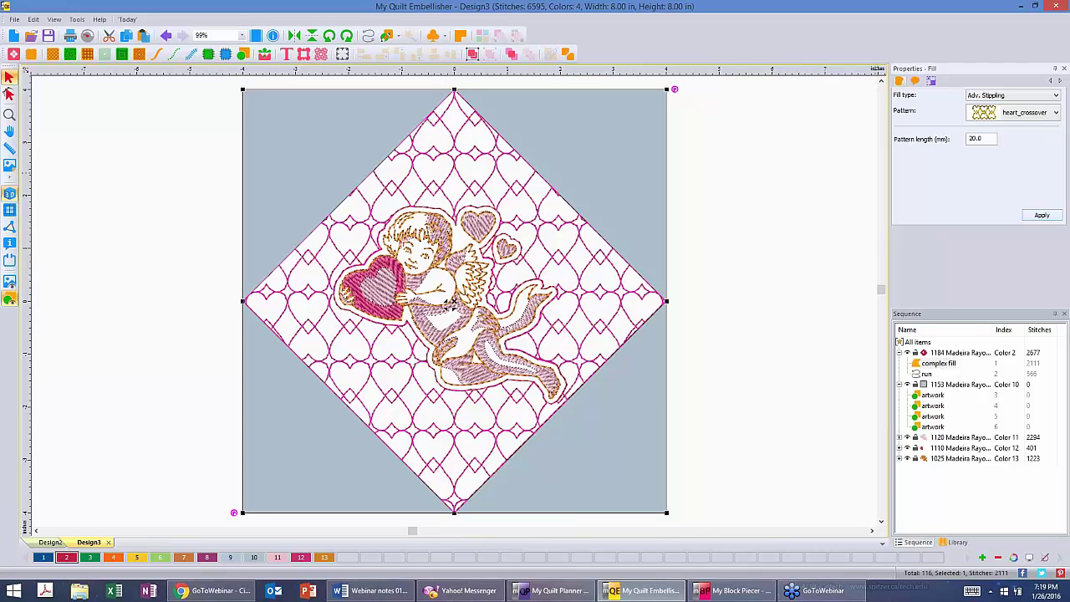
# - Set the heart_crossover fill's pattern length to 12 mm
pyautogui.moveTo(986, 138); pyautogui.dragTo(948, 139)
pyautogui.write('12')
pyautogui.click(1043, 216)
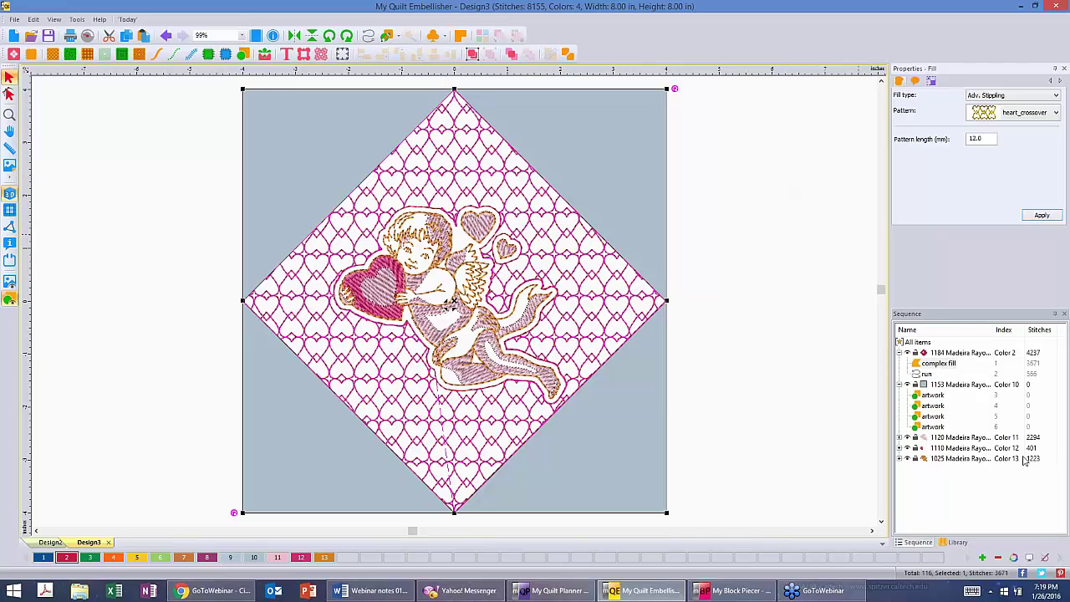
# - Select the run border in the sequence list and change the selection highlight color in the general options to yellow
pyautogui.click(946, 368)
pyautogui.click(947, 367)
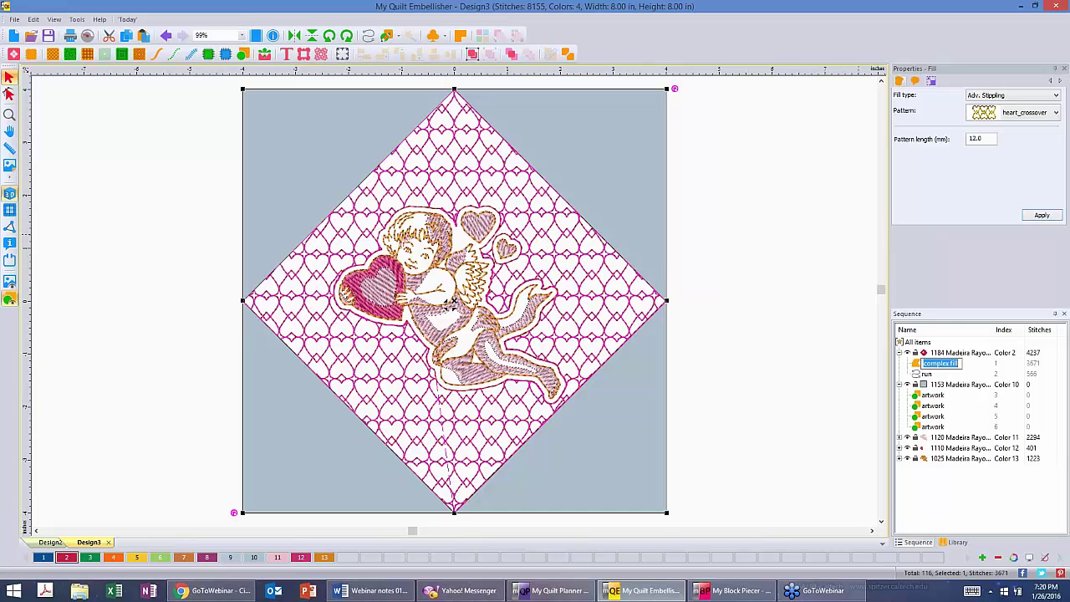
pyautogui.click(927, 374)
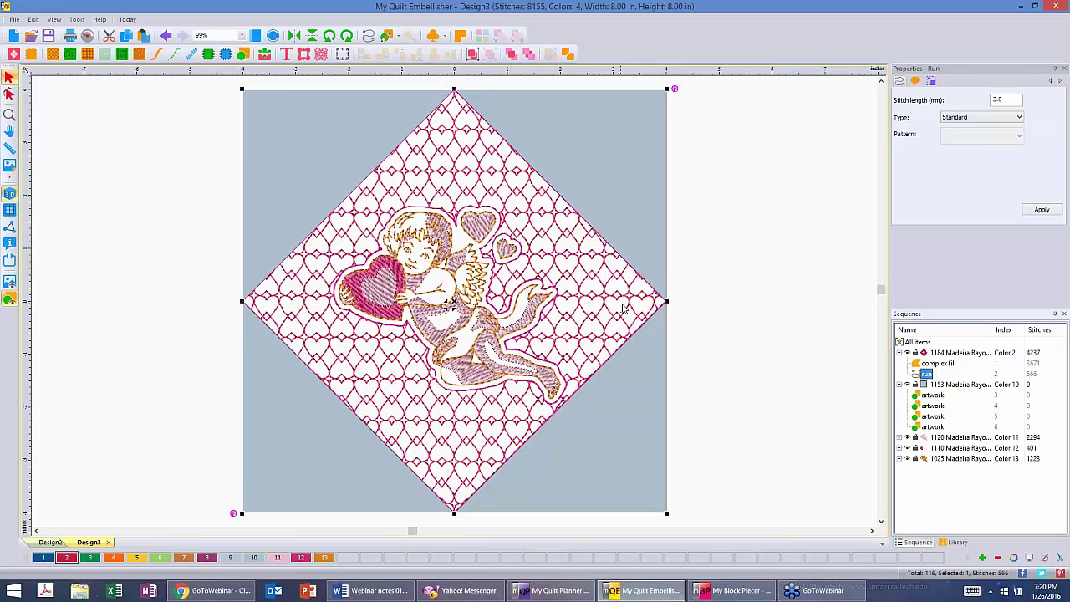
pyautogui.click(76, 20)
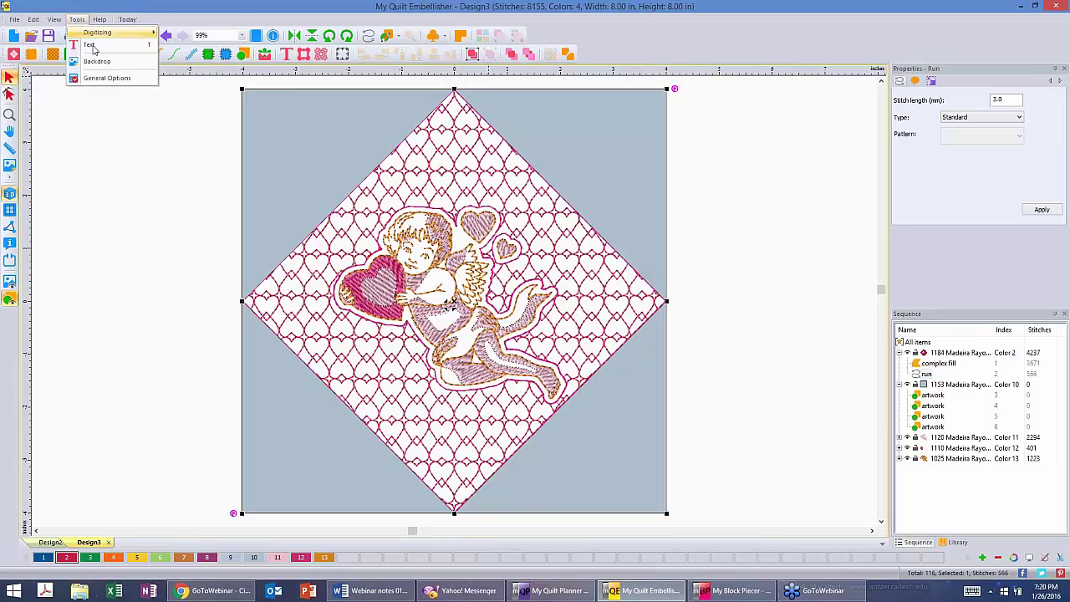
pyautogui.click(115, 82)
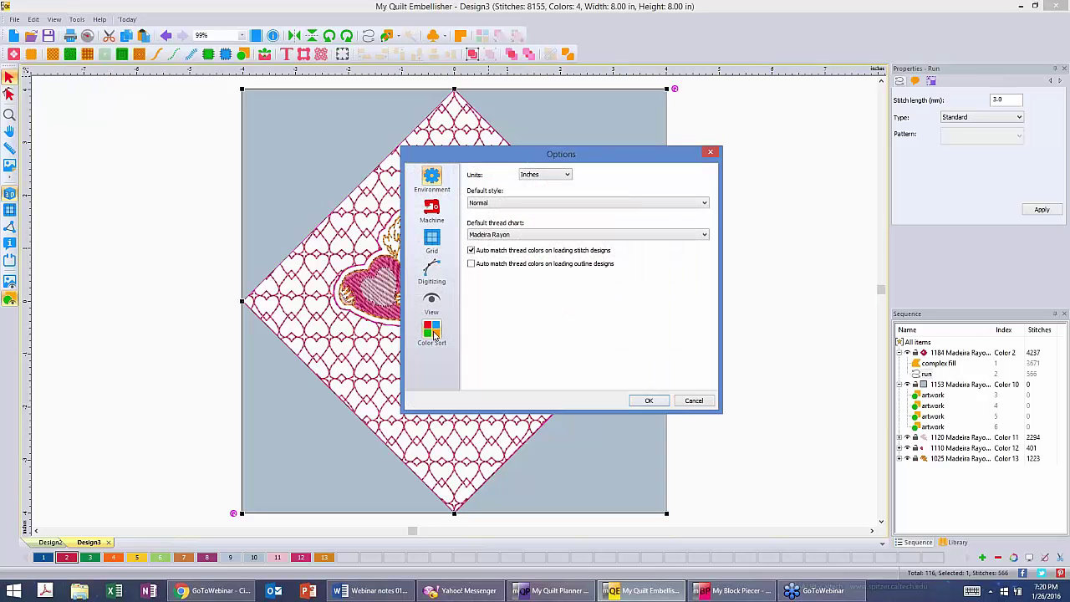
pyautogui.click(432, 306)
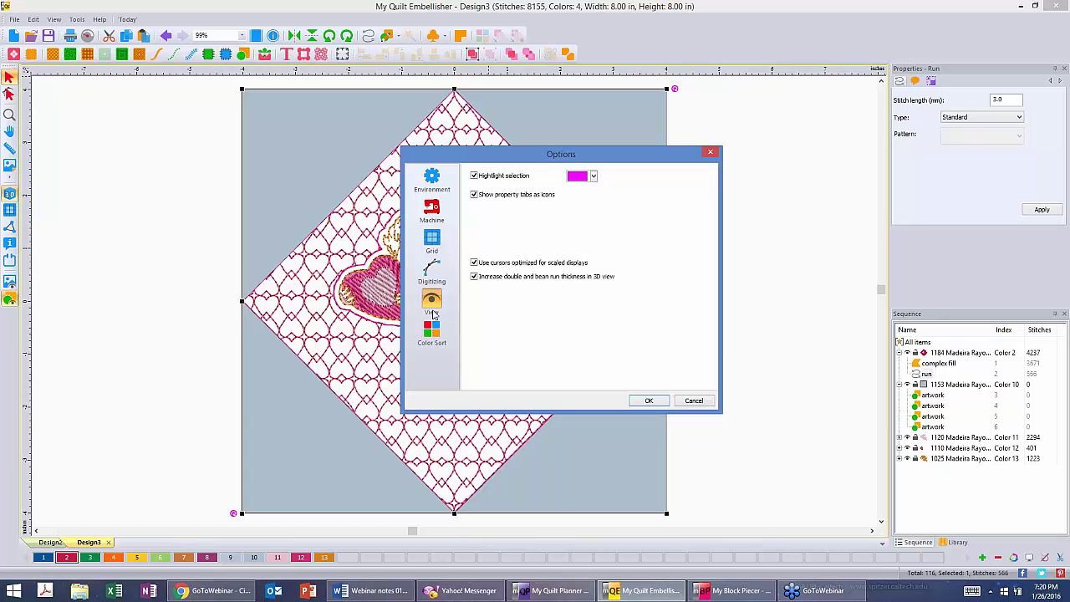
pyautogui.click(593, 177)
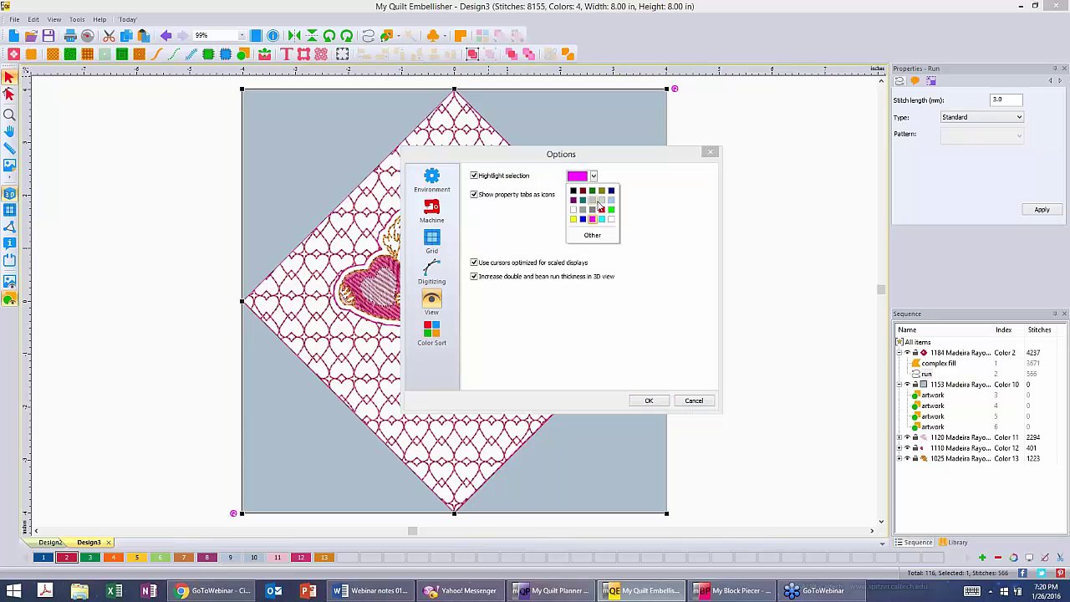
pyautogui.click(573, 219)
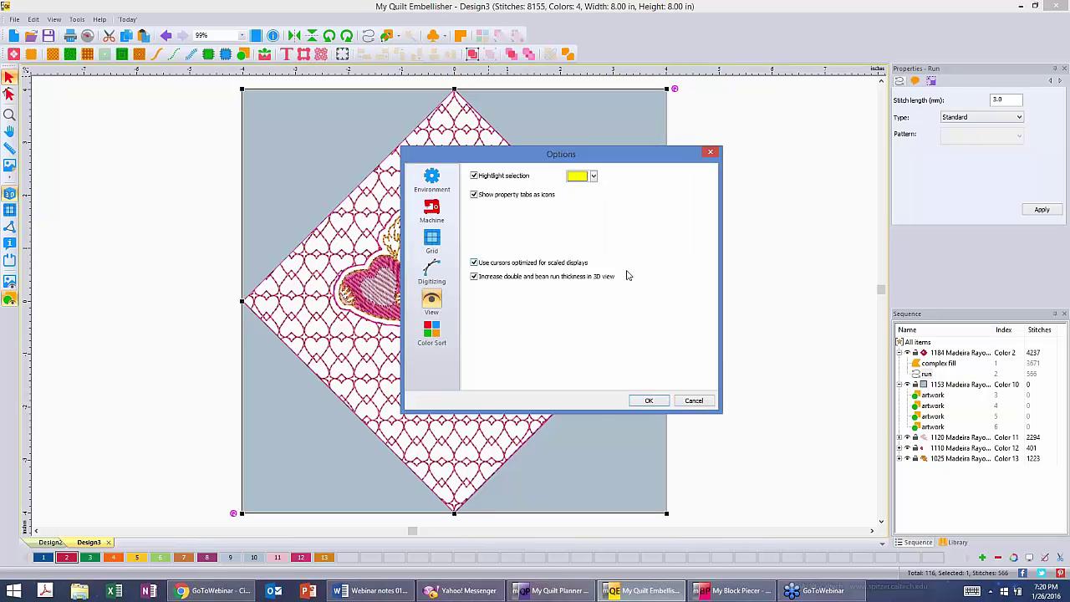
pyautogui.click(659, 402)
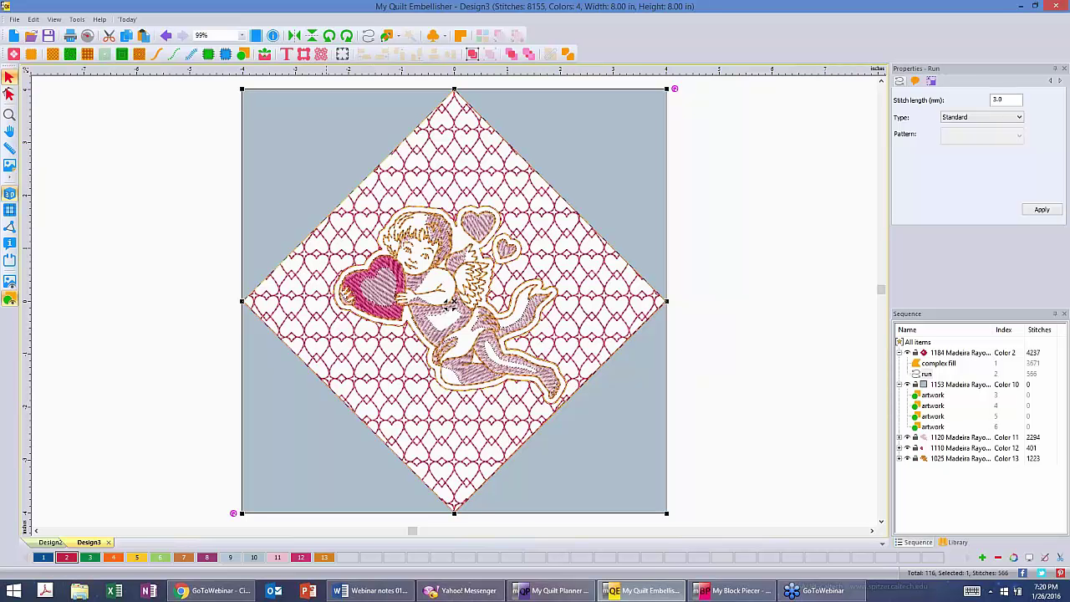
# - Change the run border to a Bean stitch with 5 repeats and a 2.5 mm stitch length, then deselect it
pyautogui.click(929, 375)
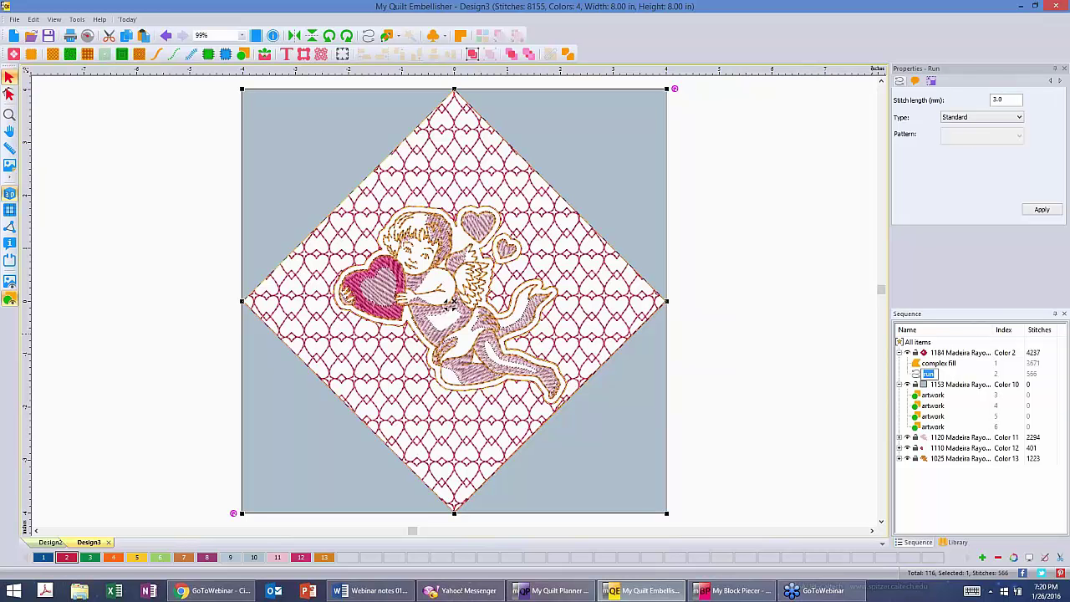
pyautogui.click(1018, 118)
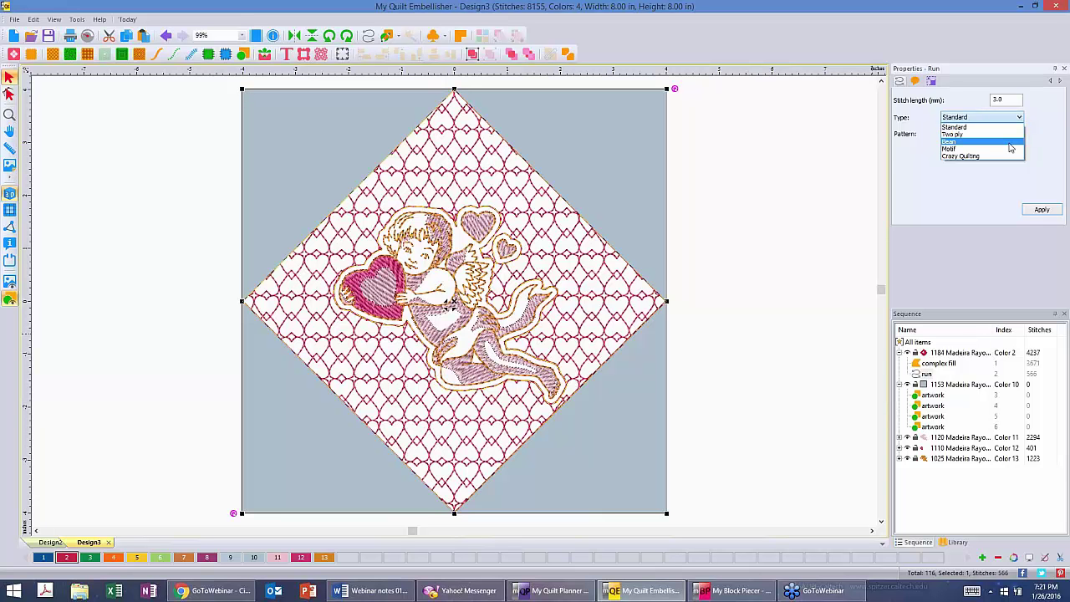
pyautogui.click(1008, 143)
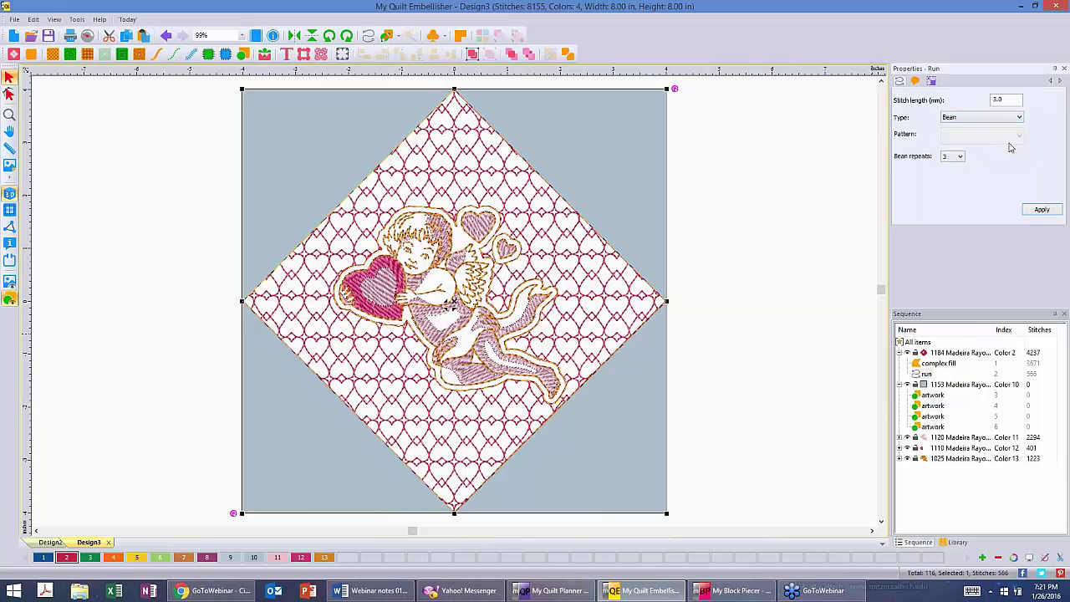
pyautogui.click(960, 157)
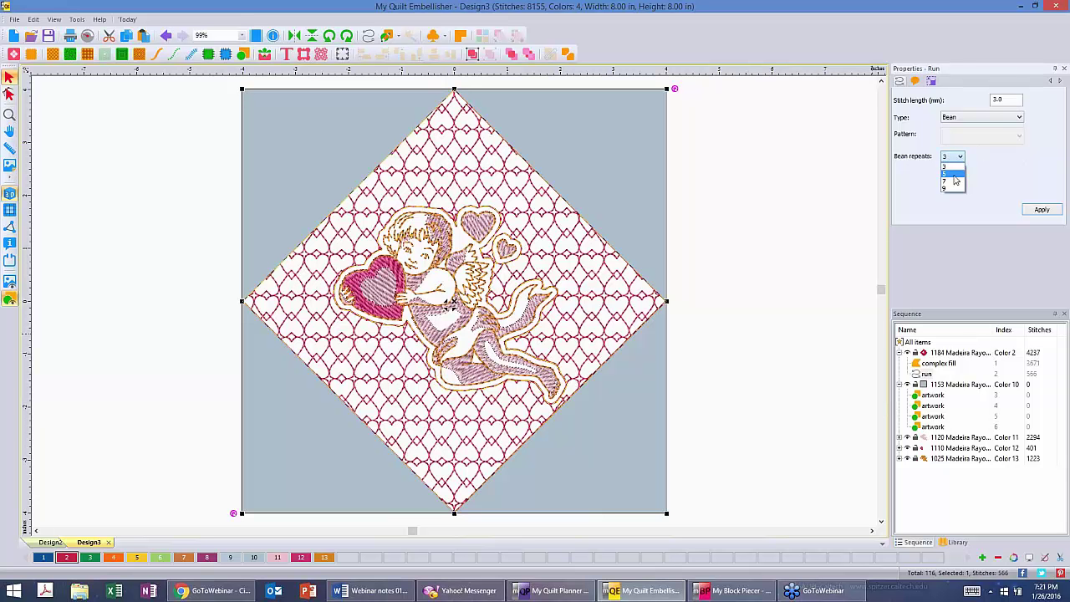
pyautogui.click(951, 166)
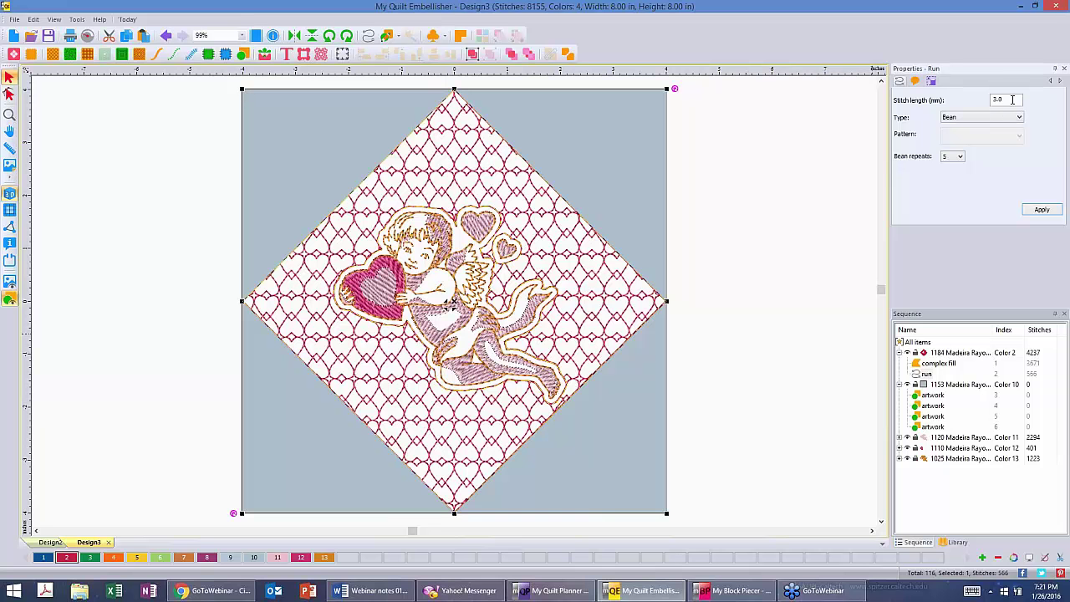
pyautogui.moveTo(1012, 99); pyautogui.dragTo(966, 99)
pyautogui.write('2.5')
pyautogui.click(1037, 211)
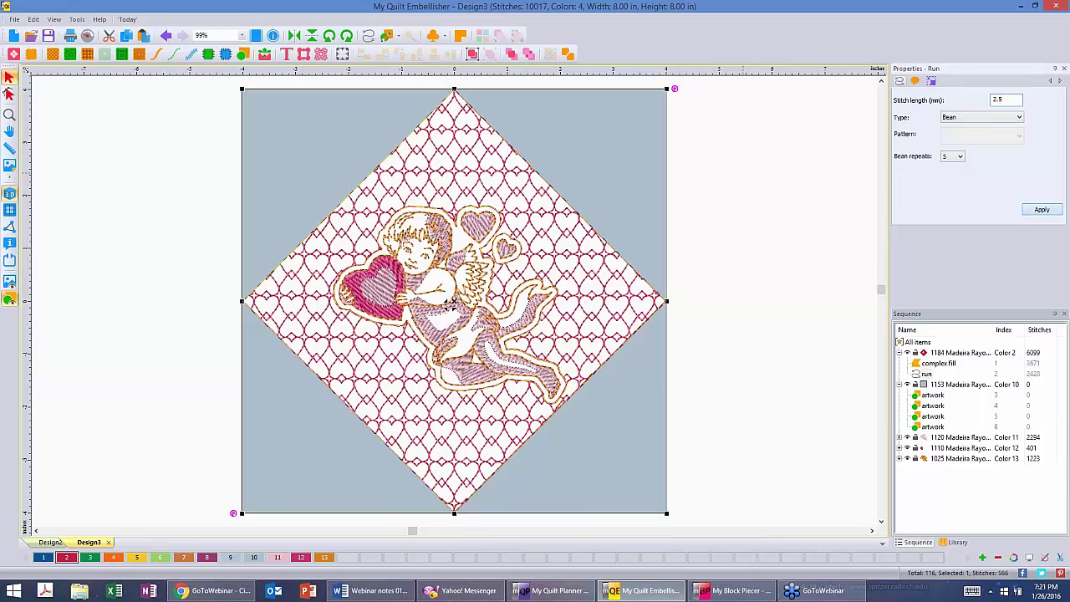
pyautogui.click(757, 187)
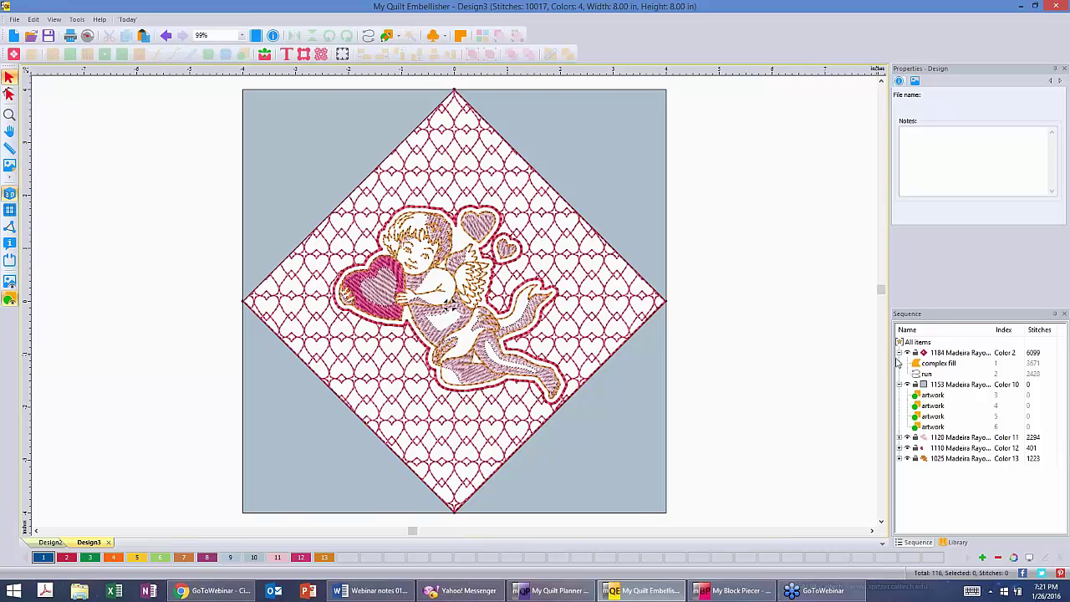
# - Select all four gray corner triangles and move them to the start of the stitching sequence, ahead of the diamond
pyautogui.click(598, 148)
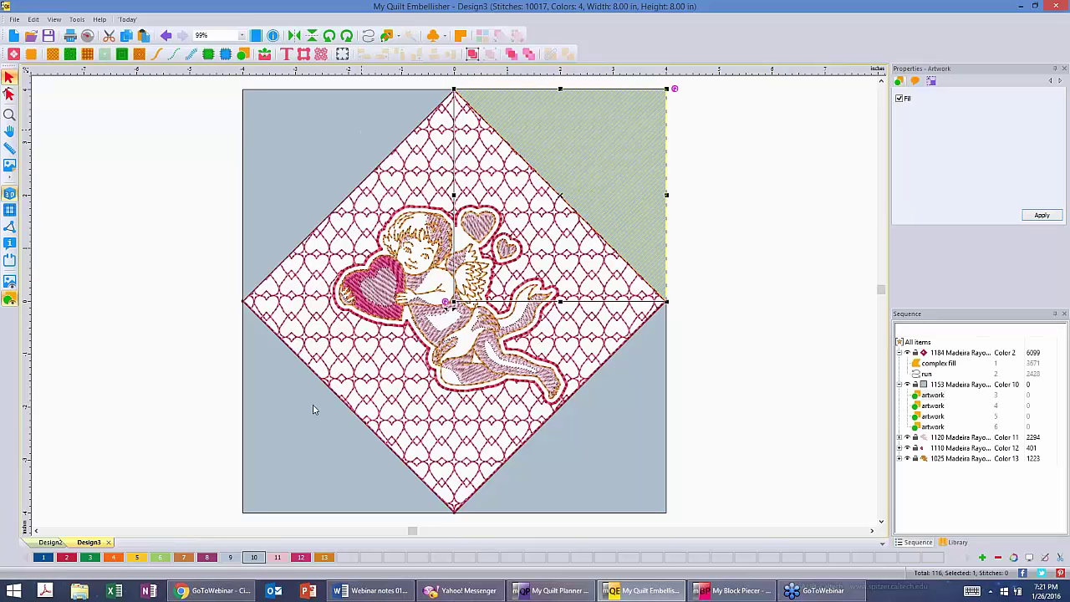
pyautogui.hotkey('ctrl', 'a')
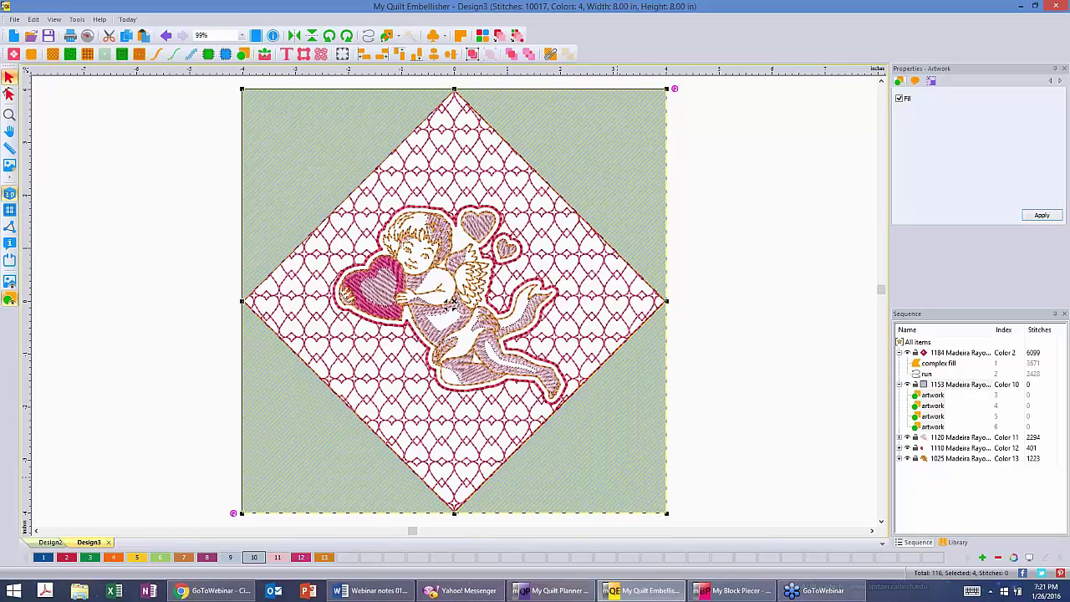
pyautogui.click(530, 54)
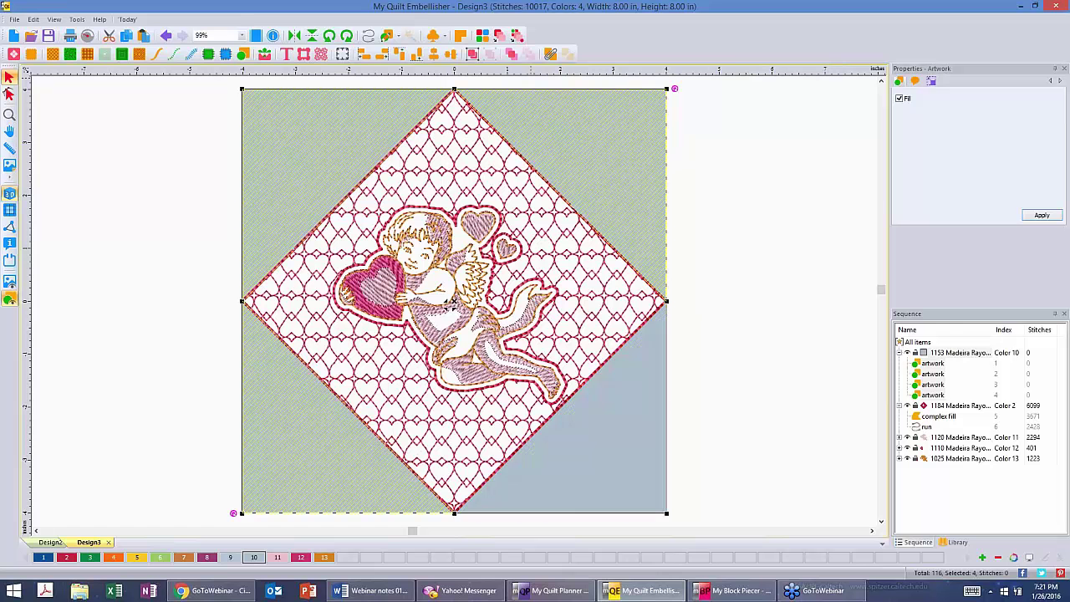
# - Select the four gray corner triangles around the diamond and convert them to Contour fills
pyautogui.click(730, 198)
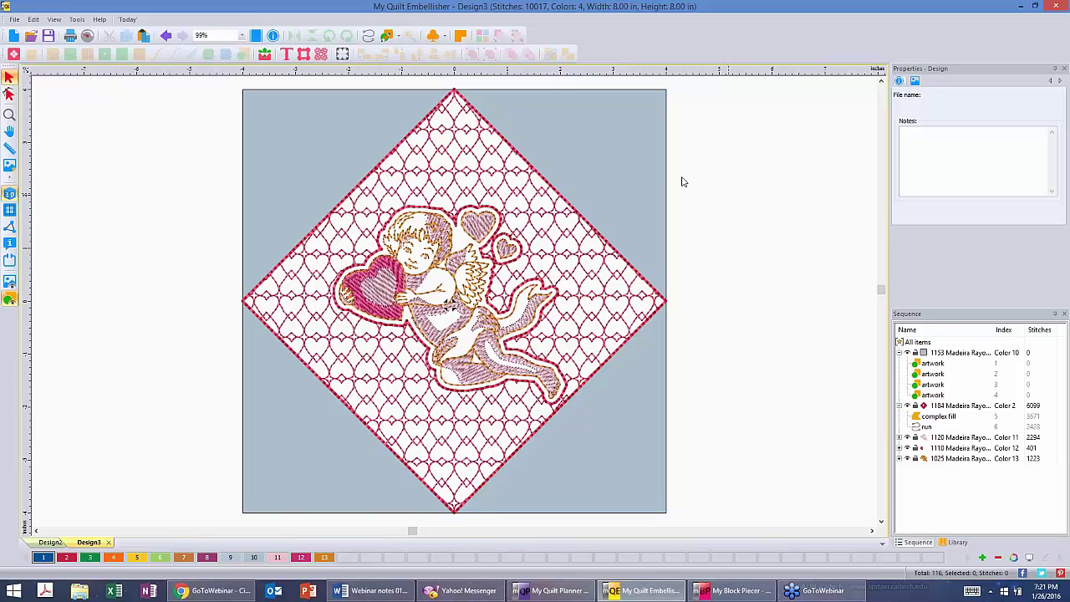
pyautogui.click(590, 137)
pyautogui.click(601, 140)
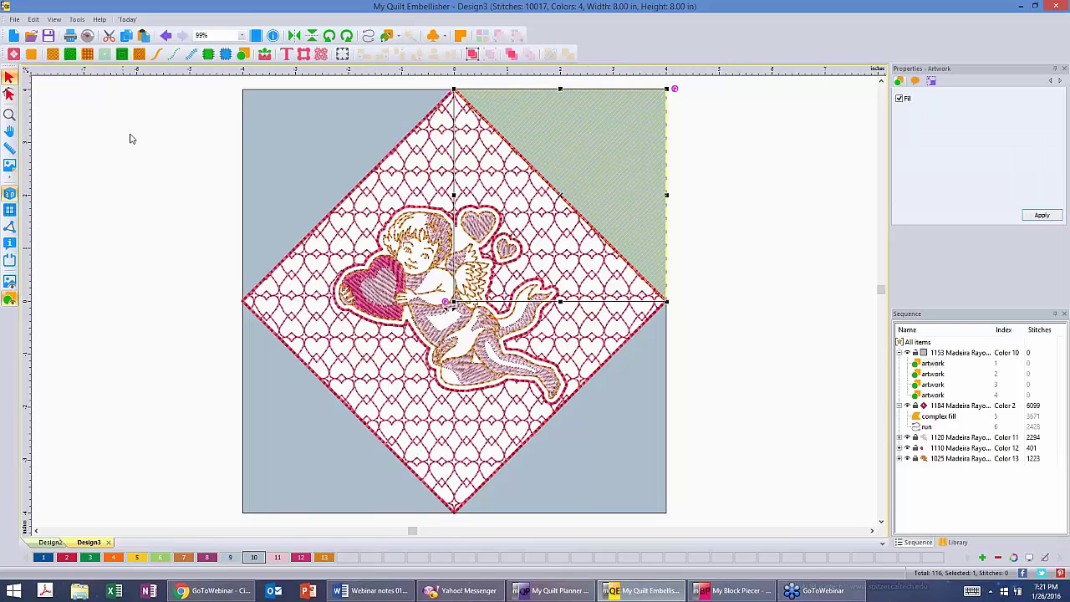
pyautogui.keyDown('ctrl'); pyautogui.click(324, 160); pyautogui.keyUp('ctrl')
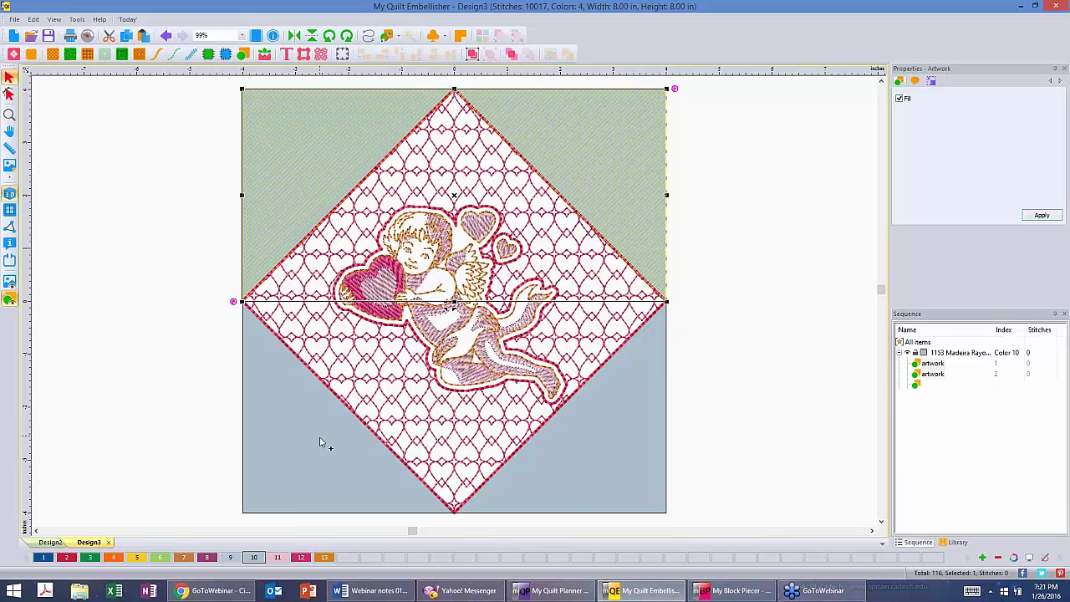
pyautogui.keyDown('ctrl'); pyautogui.click(319, 443); pyautogui.keyUp('ctrl')
pyautogui.keyDown('ctrl'); pyautogui.click(585, 432); pyautogui.keyUp('ctrl')
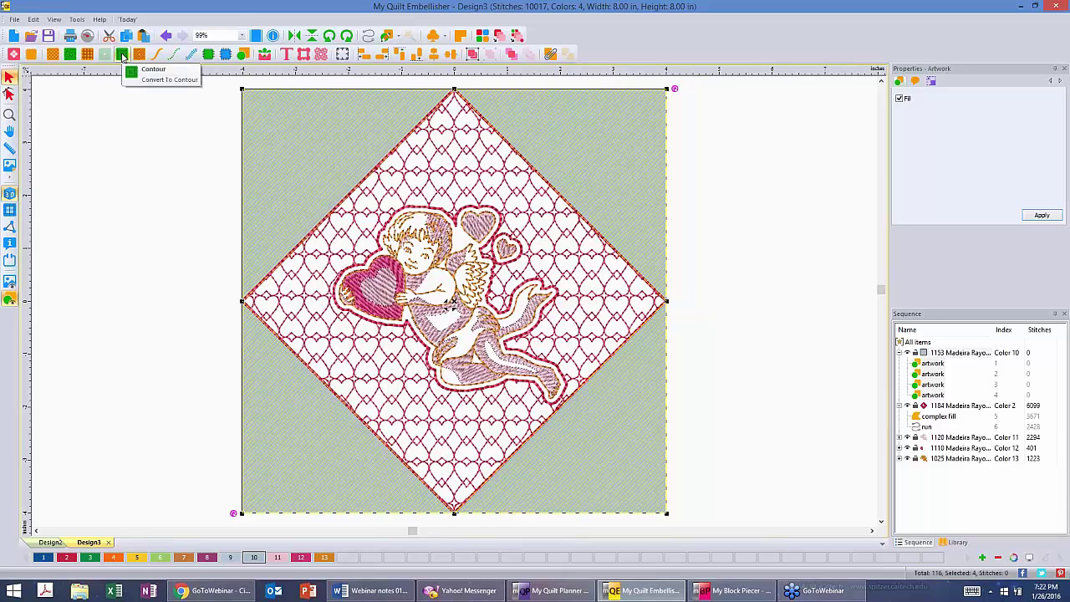
pyautogui.click(121, 56)
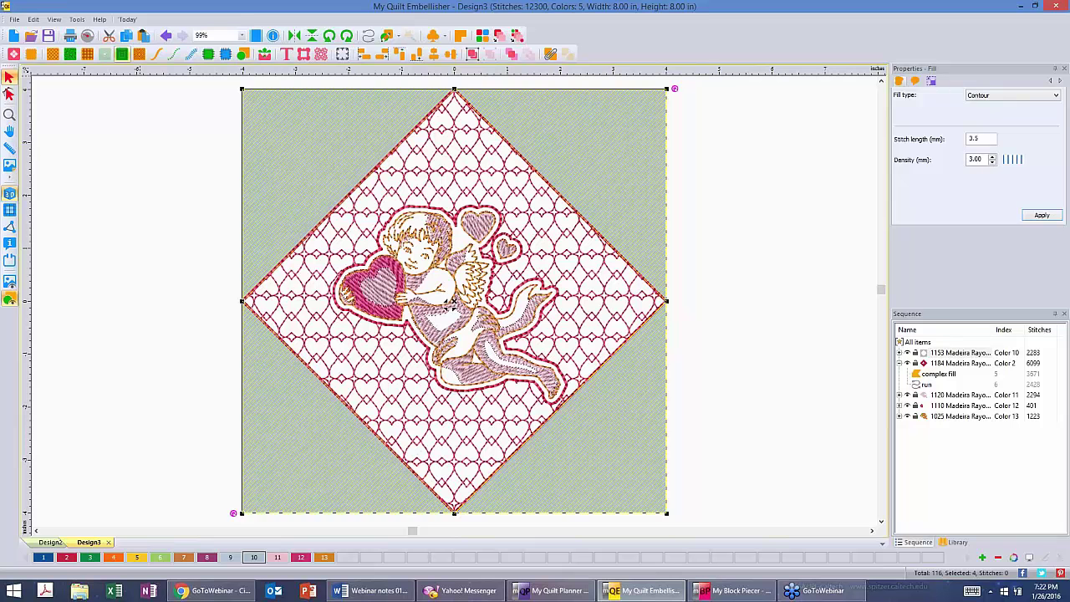
# - Convert the four selected corners to Shape fills using diamond shape 101, and deselect them
pyautogui.click(138, 54)
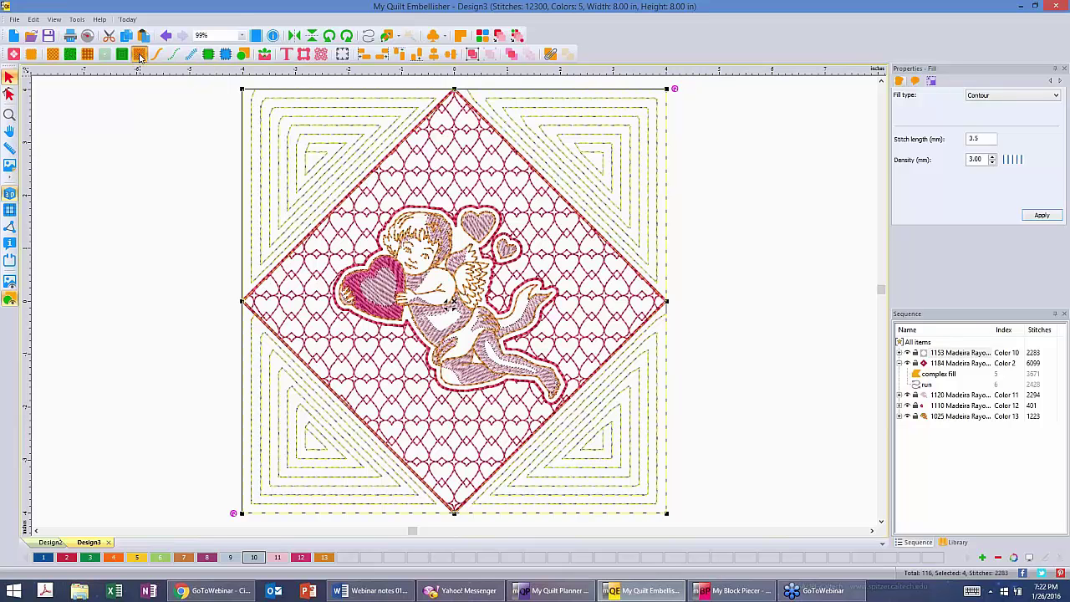
pyautogui.click(140, 56)
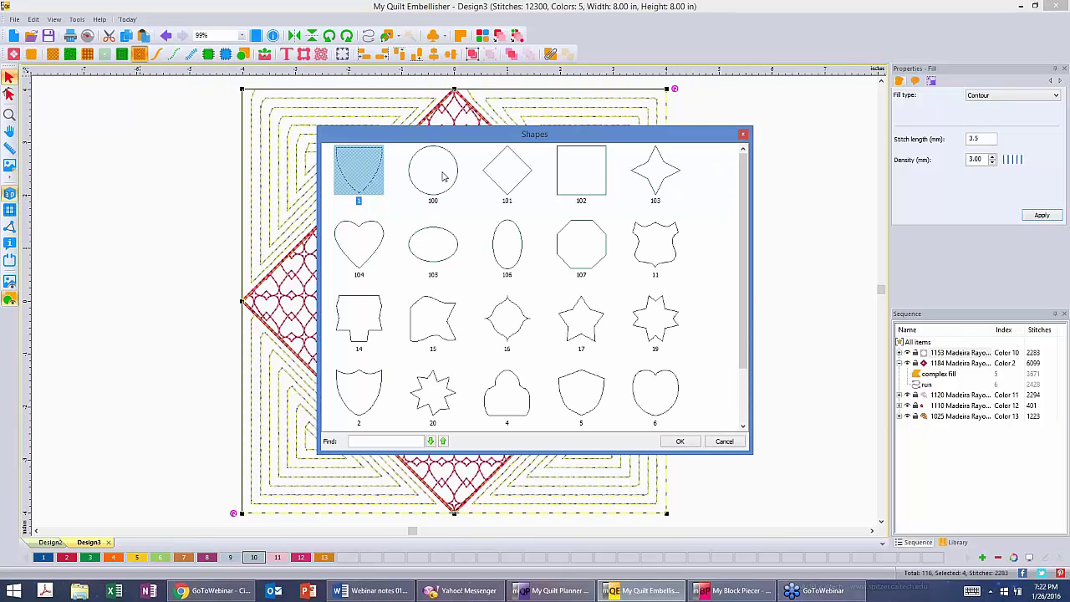
pyautogui.click(526, 165)
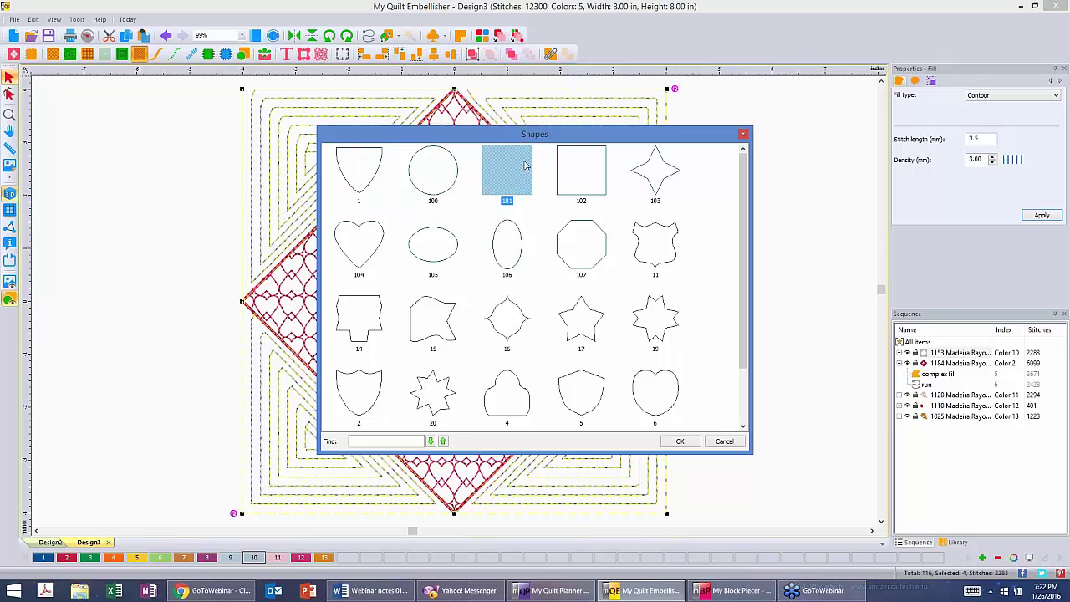
pyautogui.click(680, 444)
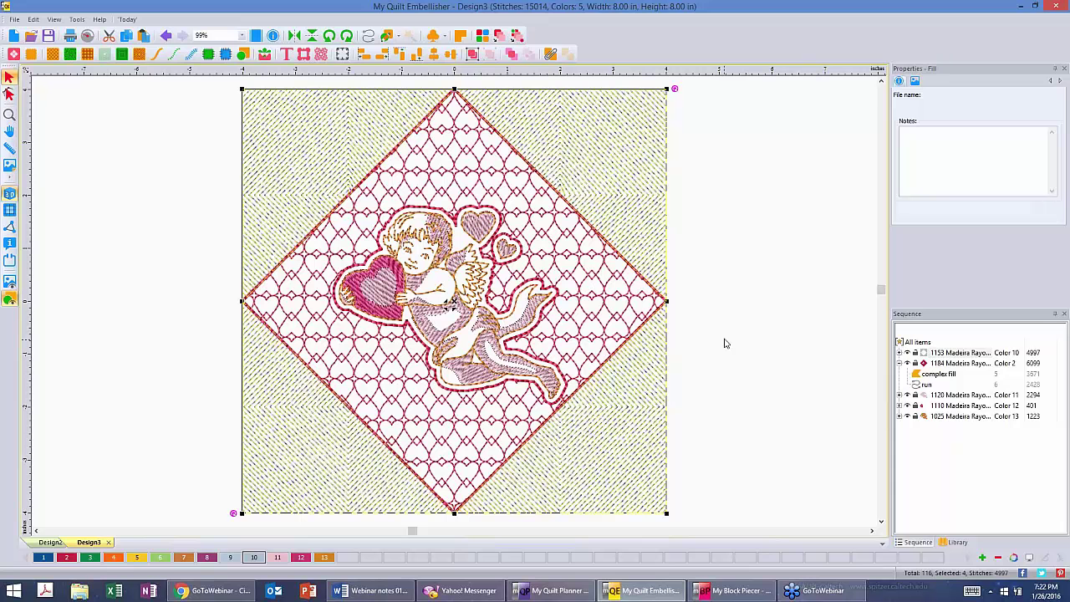
pyautogui.click(725, 342)
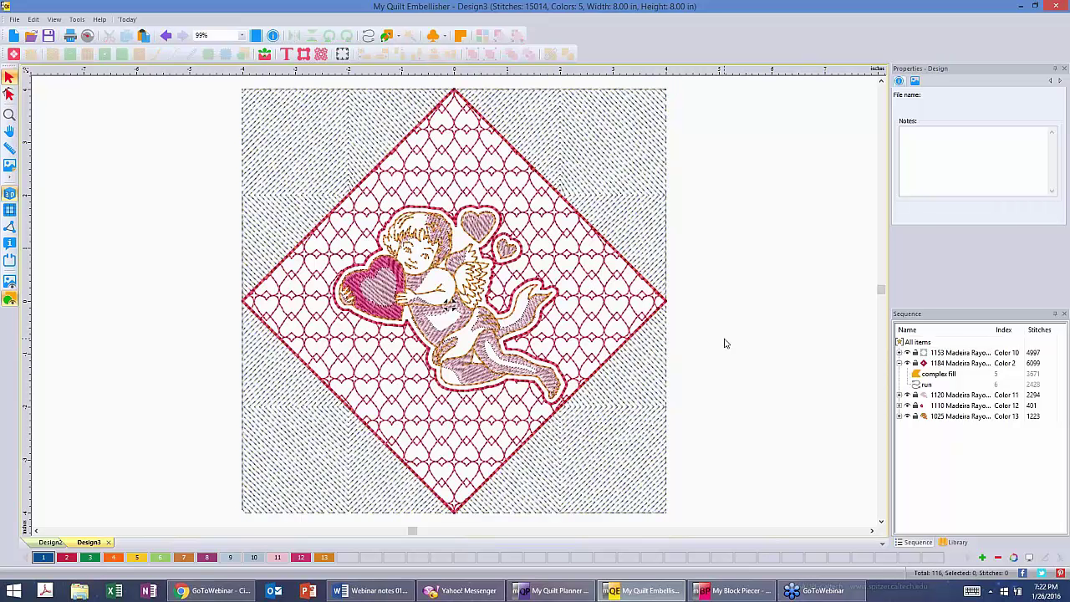
# - Try moving the upper-right corner fill's center point into the triangle and to the block's center, and undo the last move
pyautogui.click(610, 194)
pyautogui.click(613, 194)
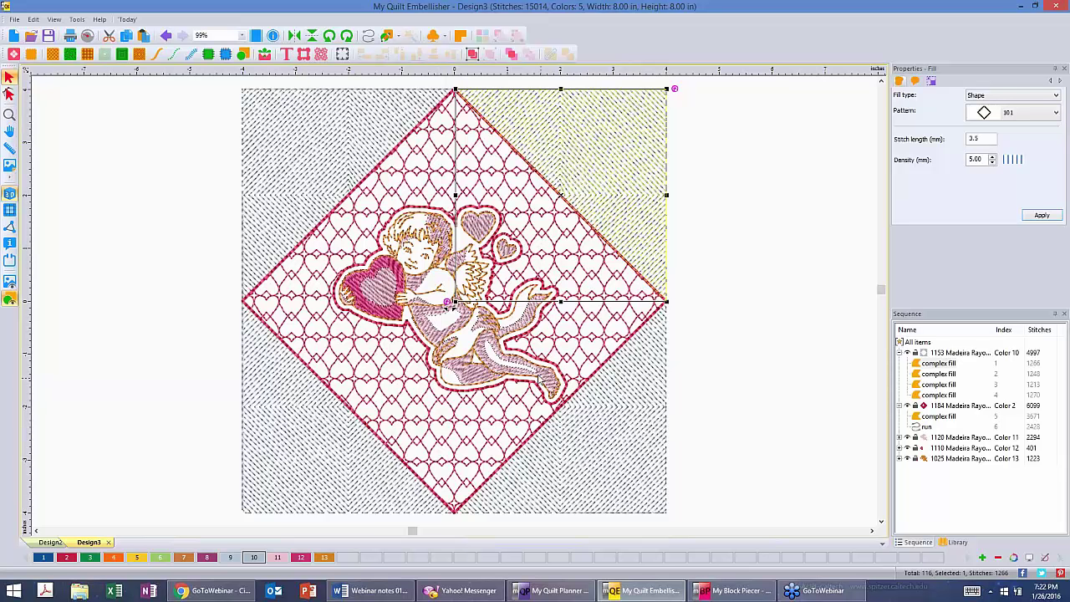
pyautogui.click(9, 94)
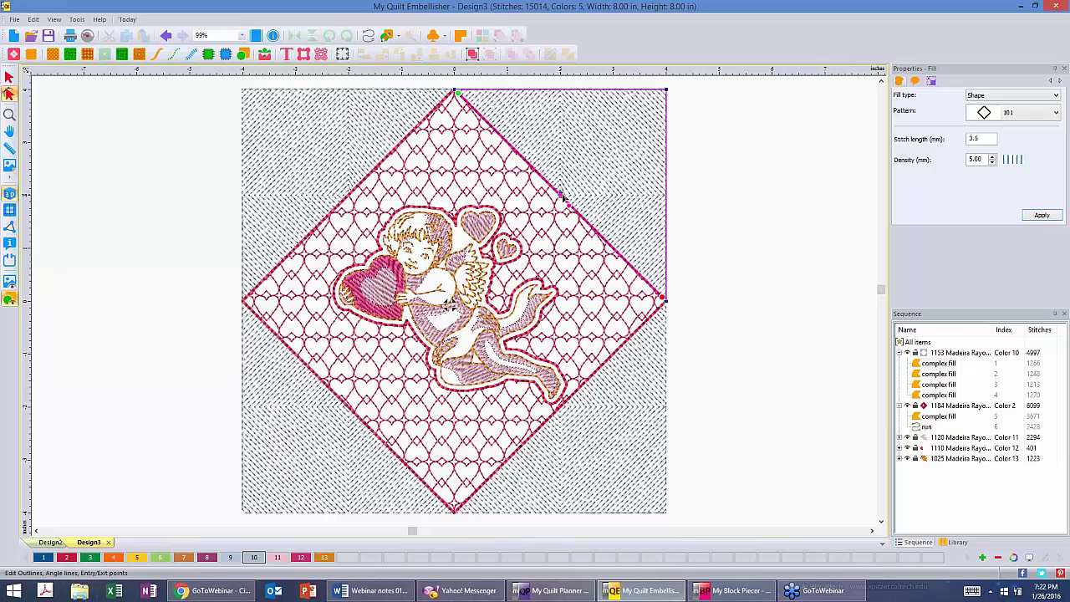
pyautogui.moveTo(562, 199); pyautogui.dragTo(604, 150)
pyautogui.click(605, 150)
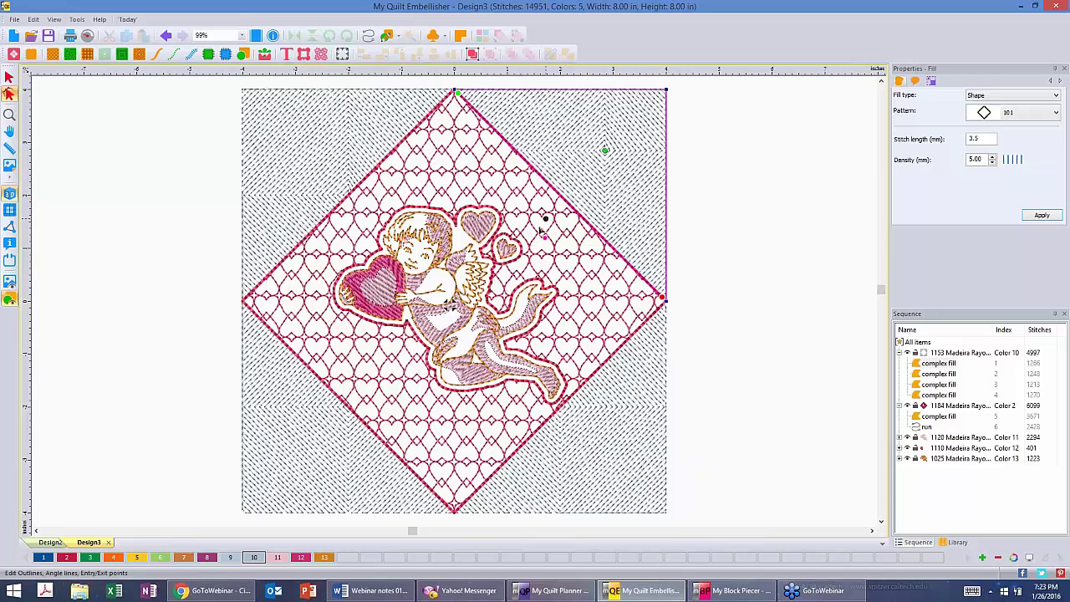
pyautogui.press('Delete')
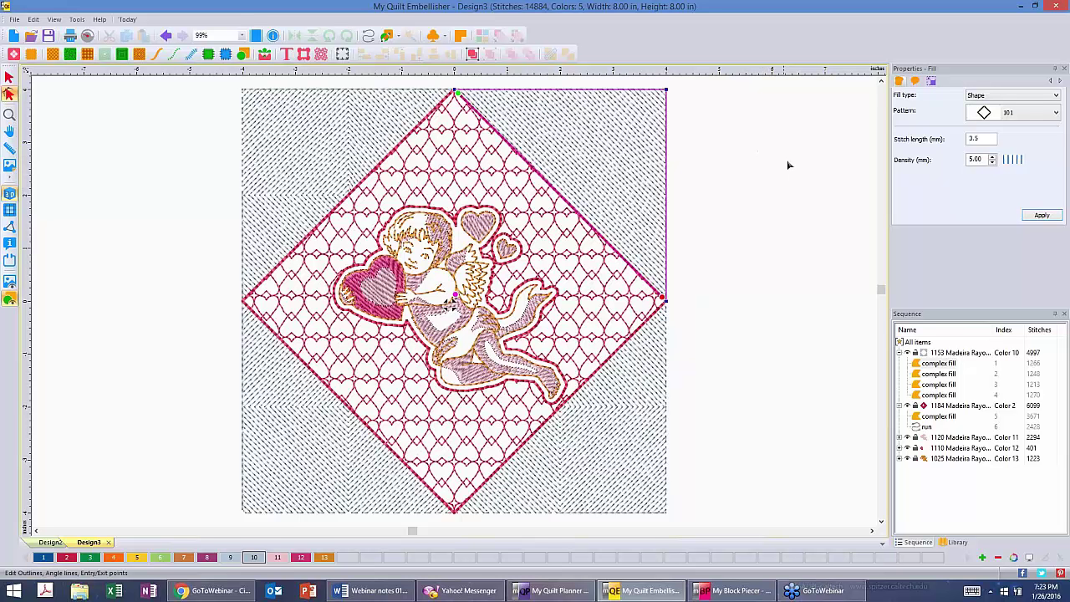
pyautogui.click(167, 37)
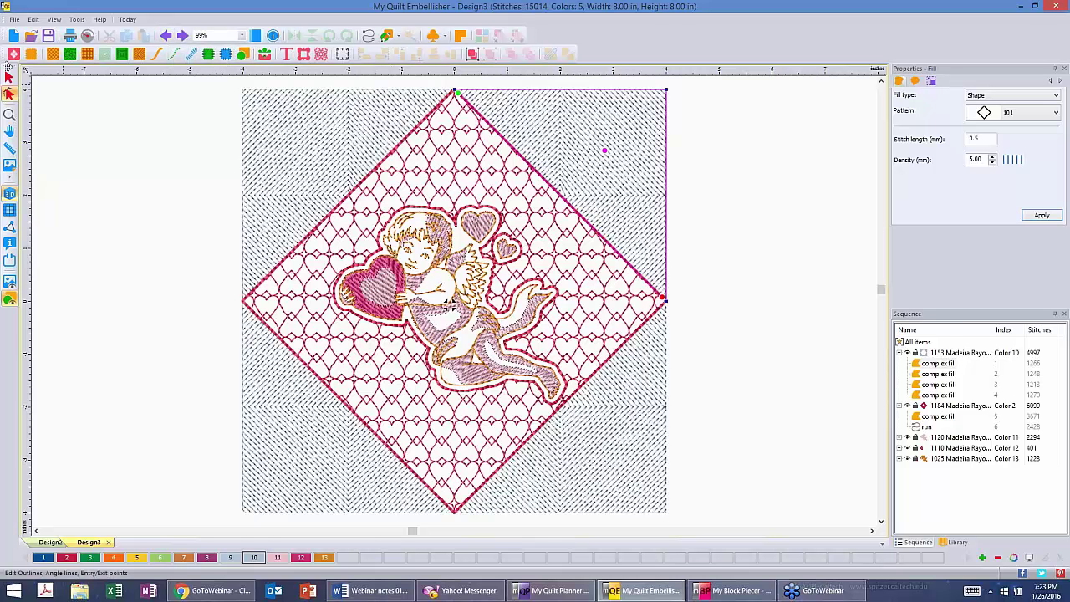
# - Try combining the four corner fills into a single object with the center point inside the upper-right triangle
pyautogui.click(9, 77)
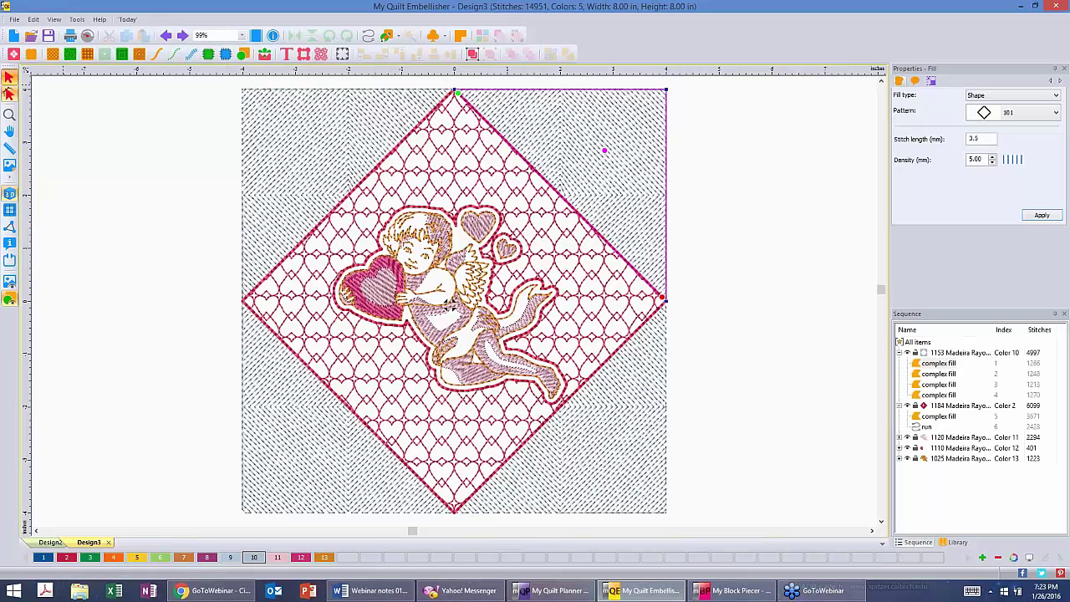
pyautogui.click(448, 303)
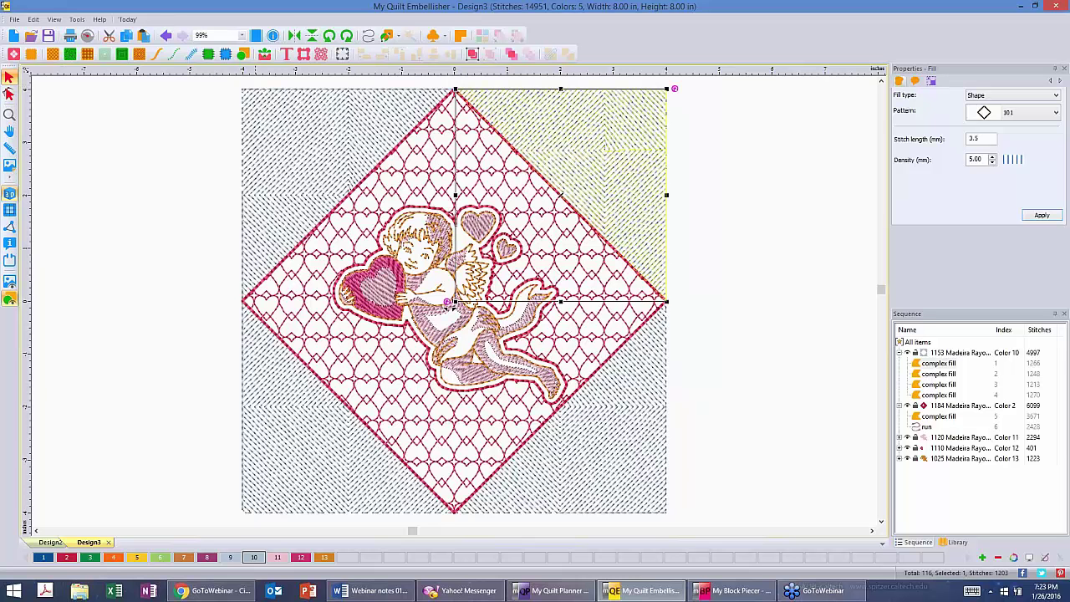
pyautogui.keyDown('shift'); pyautogui.click(444, 298); pyautogui.keyUp('shift')
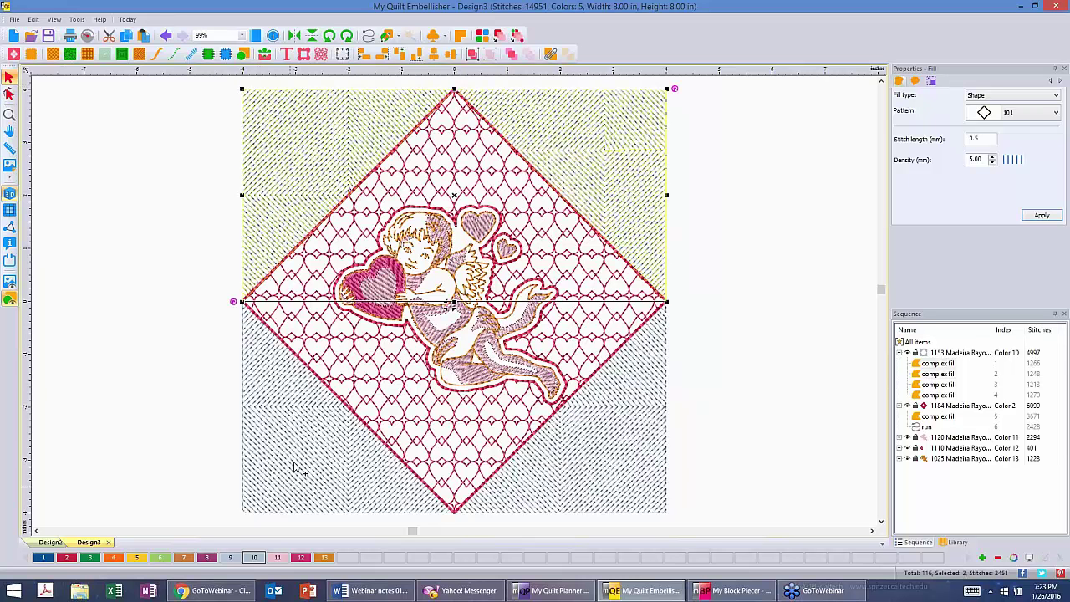
pyautogui.keyDown('shift'); pyautogui.click(471, 451); pyautogui.keyUp('shift')
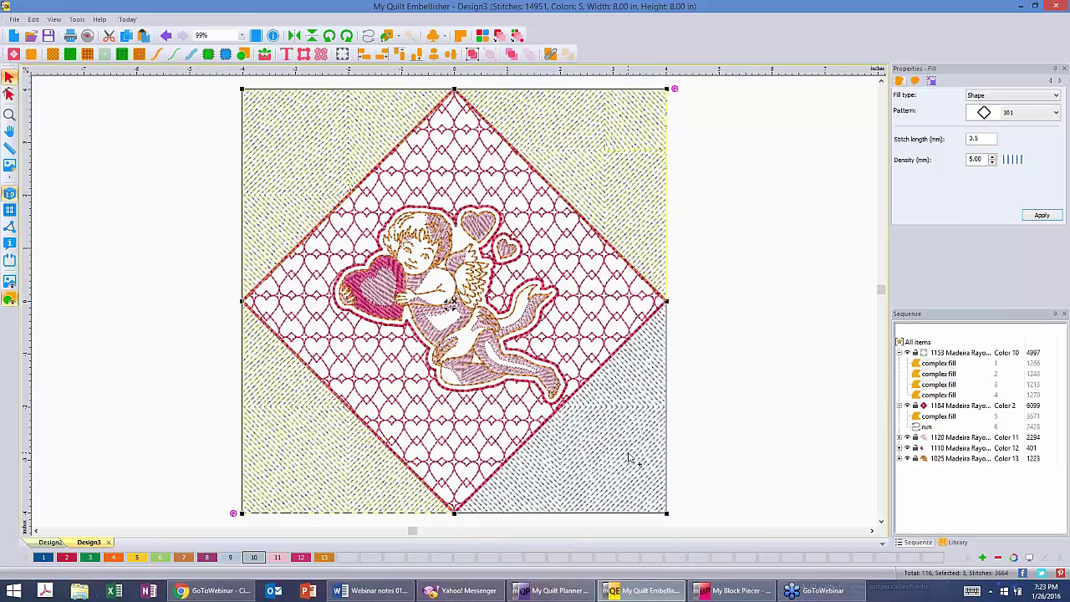
pyautogui.keyDown('shift'); pyautogui.click(629, 457); pyautogui.keyUp('shift')
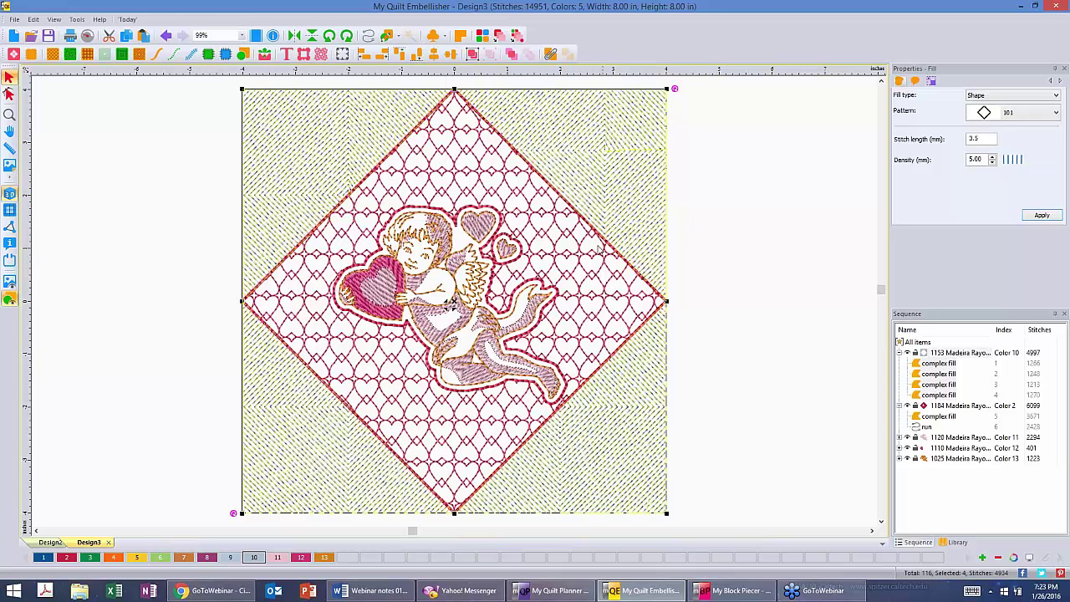
pyautogui.click(551, 55)
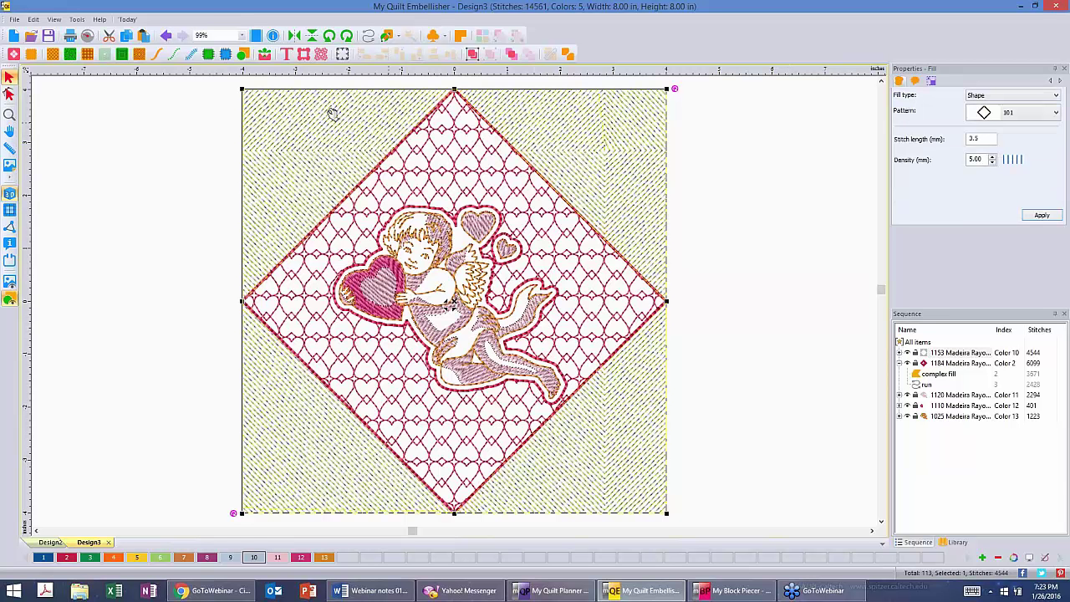
# - Show the combined fill's center point for editing, and undo back to the four separate diamond-shape corner fills
pyautogui.click(10, 92)
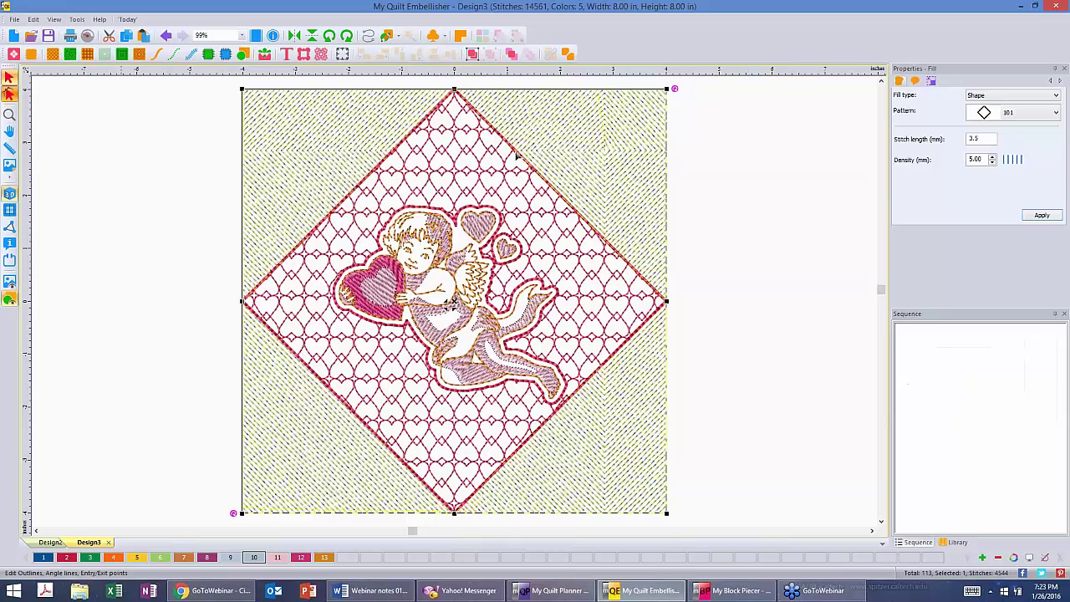
pyautogui.click(567, 164)
pyautogui.click(604, 151)
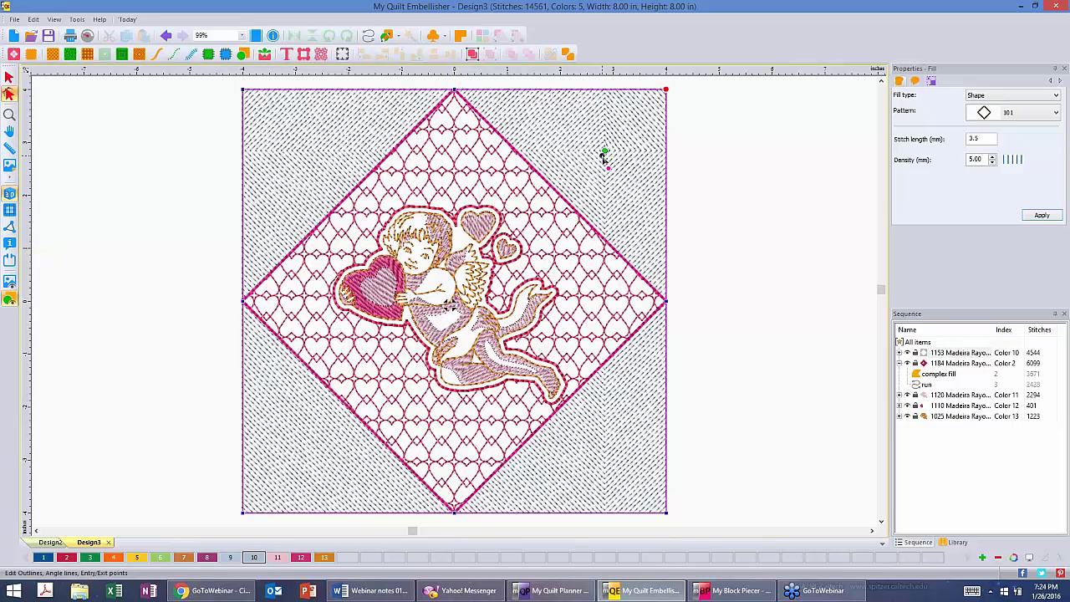
pyautogui.click(750, 172)
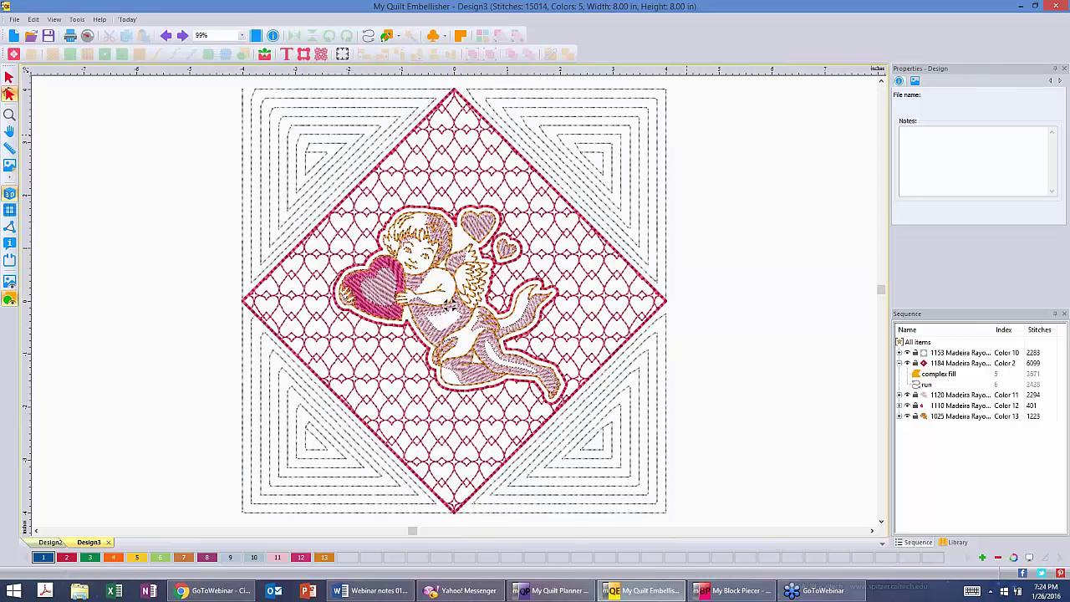
pyautogui.click(600, 143)
pyautogui.click(487, 131)
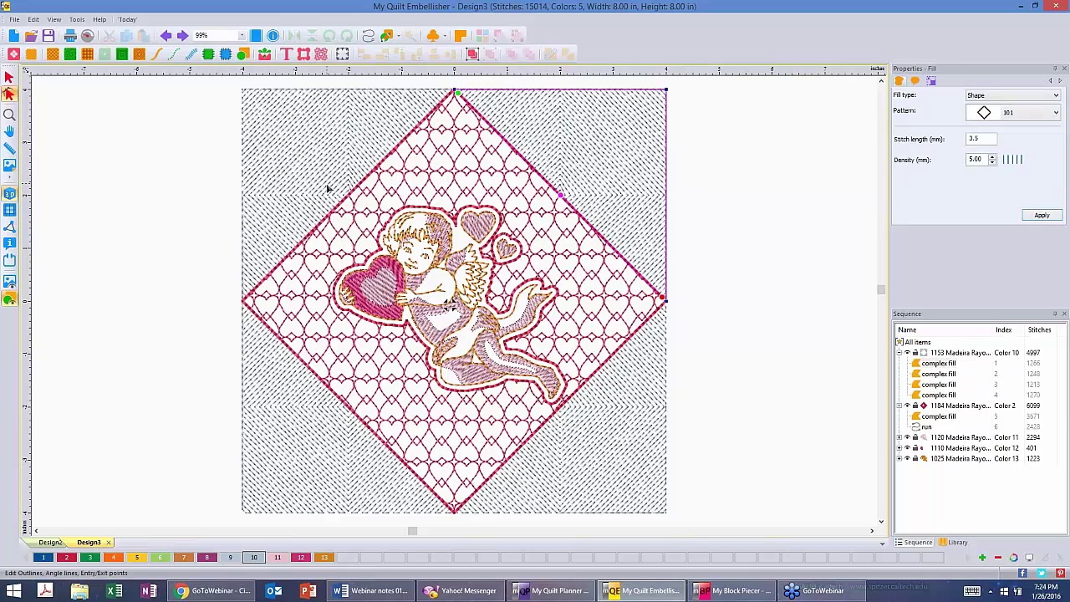
# - Select all four diamond-shape corner fills, combine them into a single object, and deselect it
pyautogui.click(9, 93)
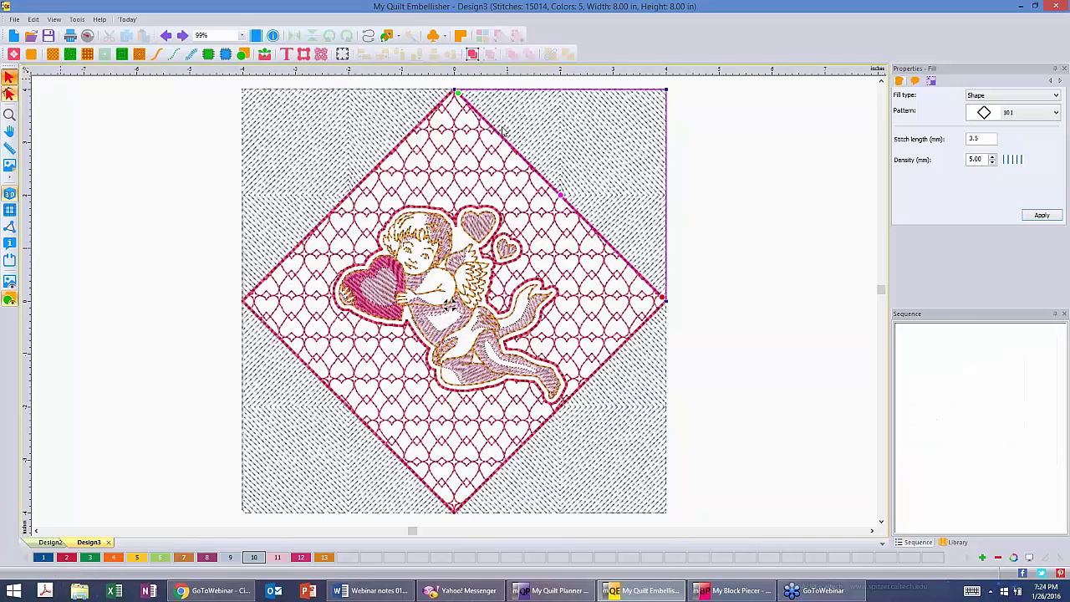
pyautogui.click(542, 130)
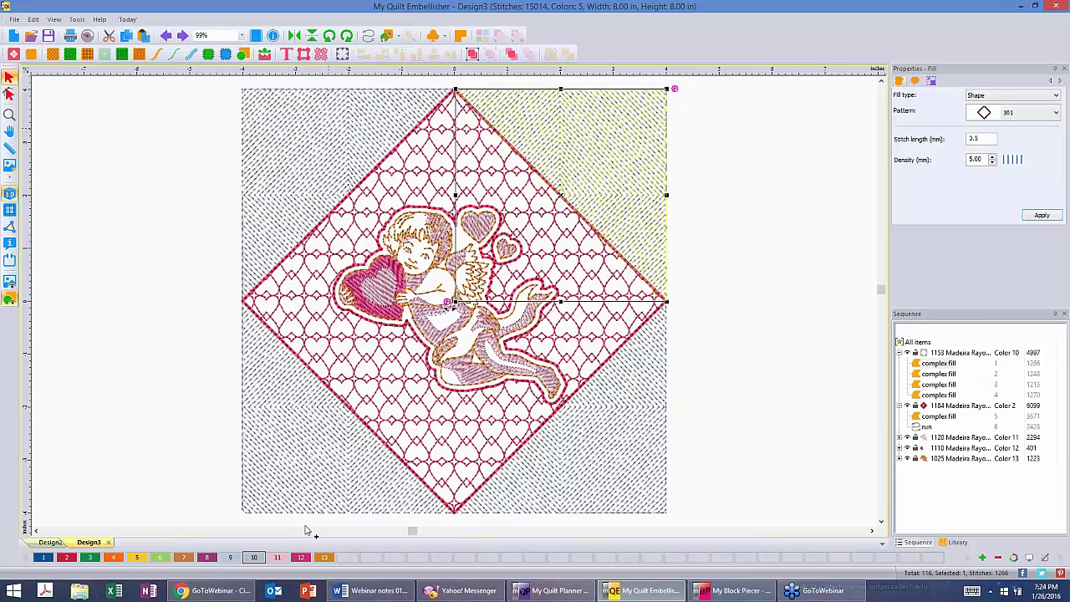
pyautogui.keyDown('ctrl'); pyautogui.click(296, 149); pyautogui.keyUp('ctrl')
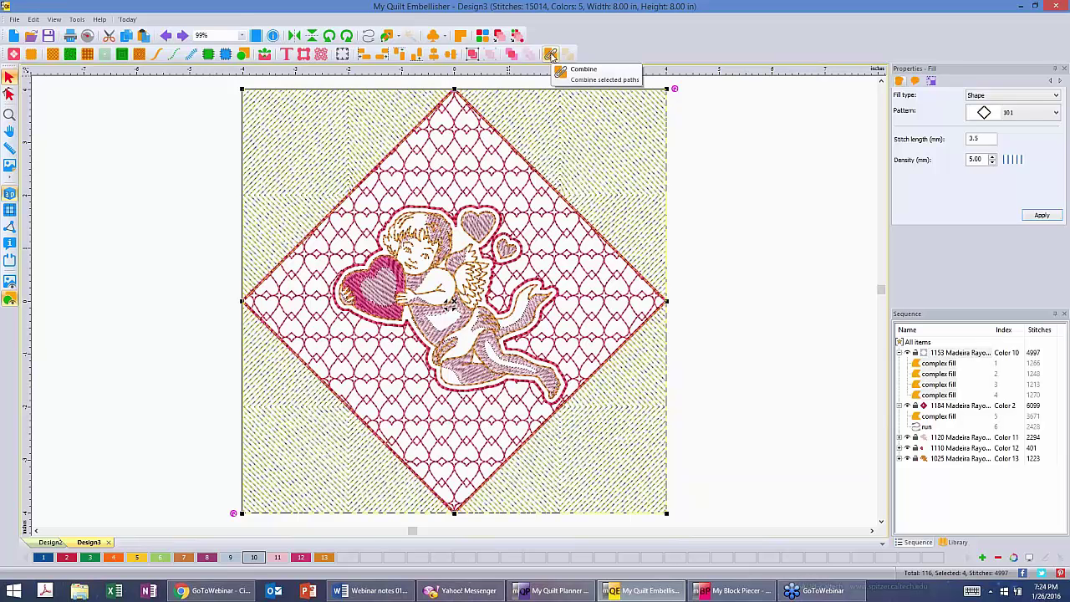
pyautogui.click(551, 54)
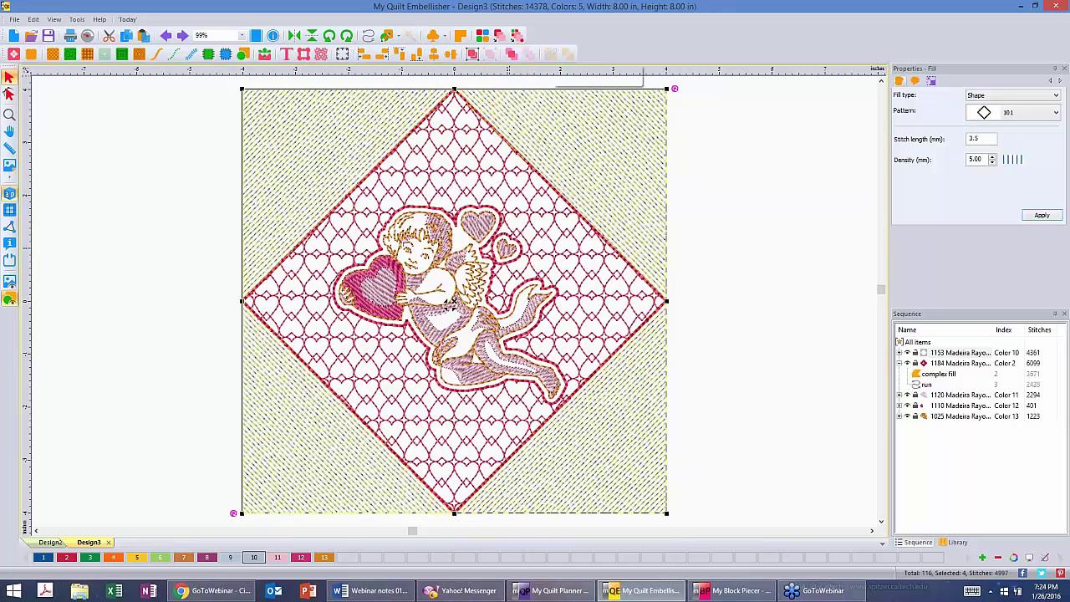
pyautogui.click(691, 145)
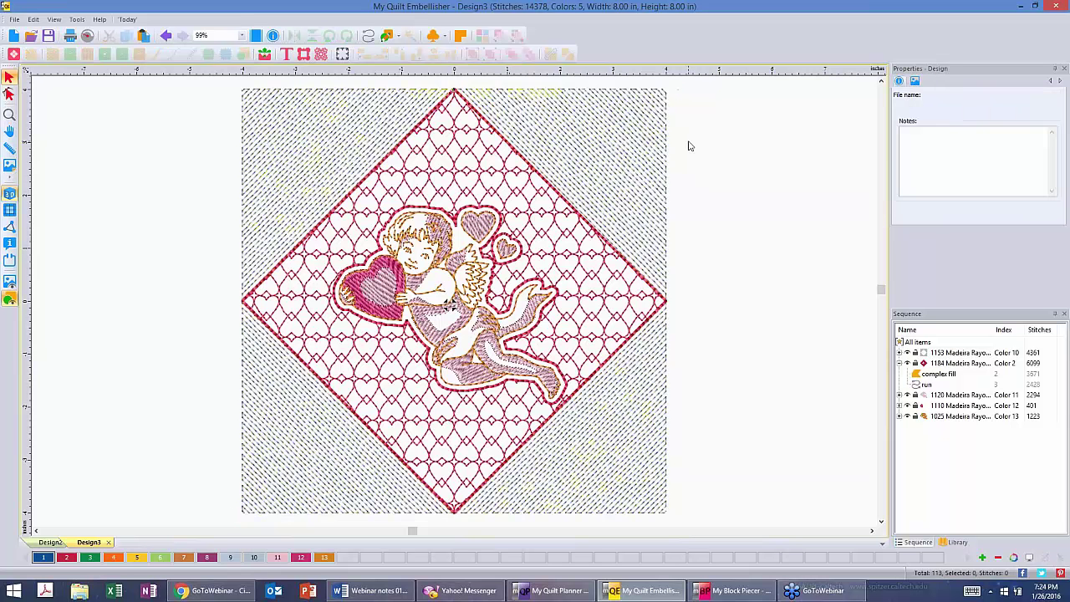
# - Select the combined corner fill and examine its outline and center point in shape editing
pyautogui.click(636, 132)
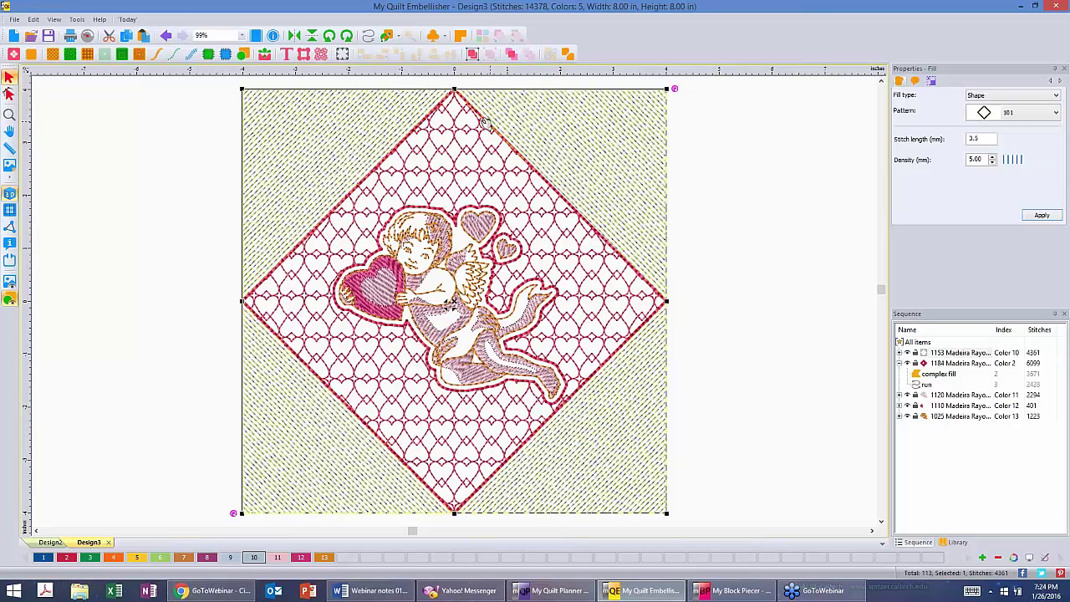
pyautogui.click(8, 94)
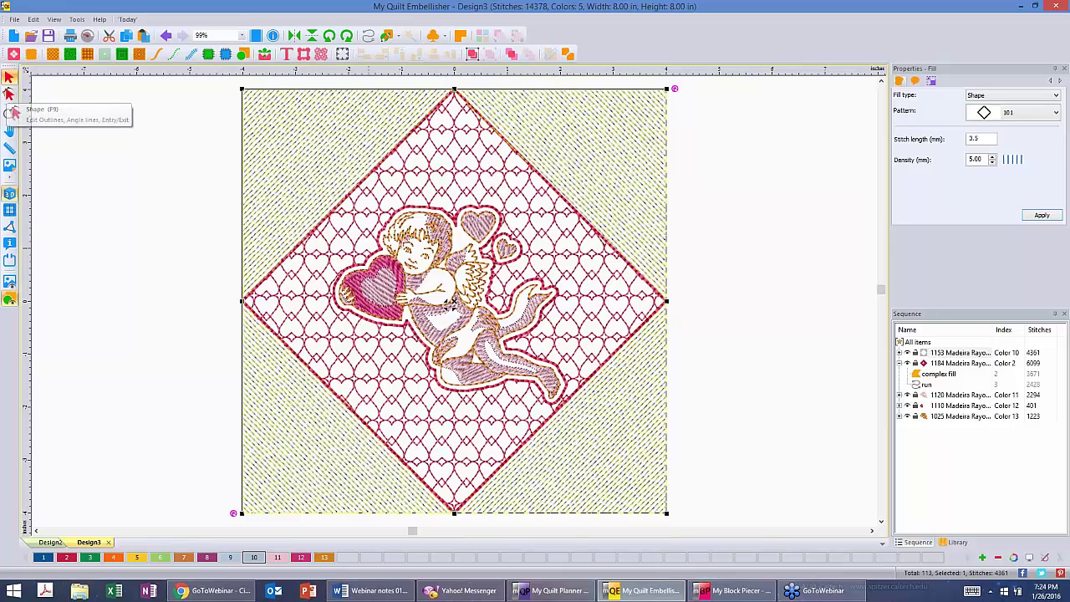
pyautogui.click(226, 177)
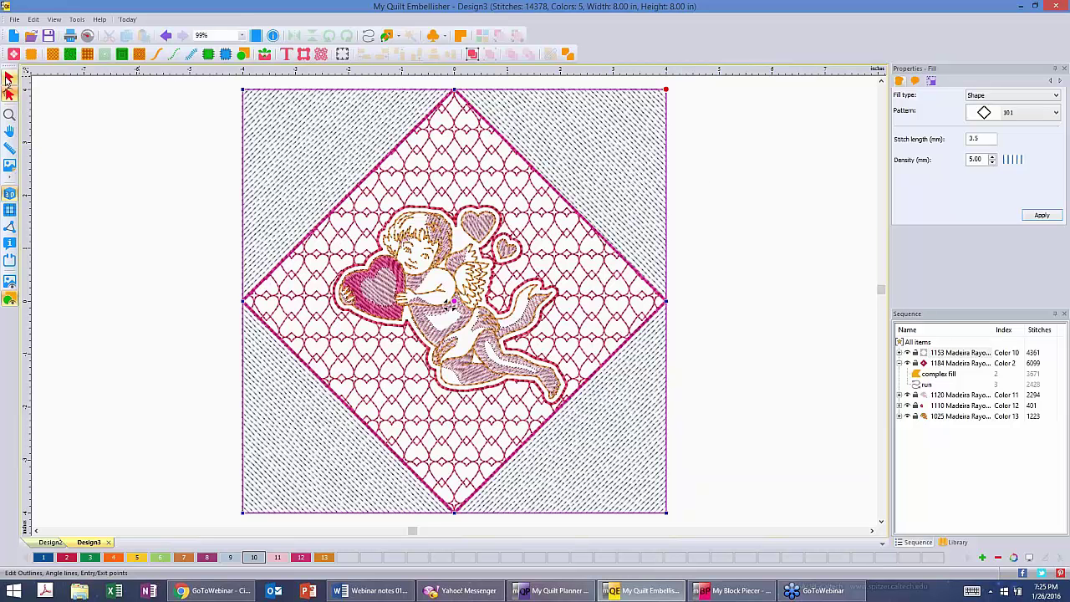
# - Set the combined corner fill's density to 15 mm, apply it, and deselect the fill
pyautogui.click(9, 79)
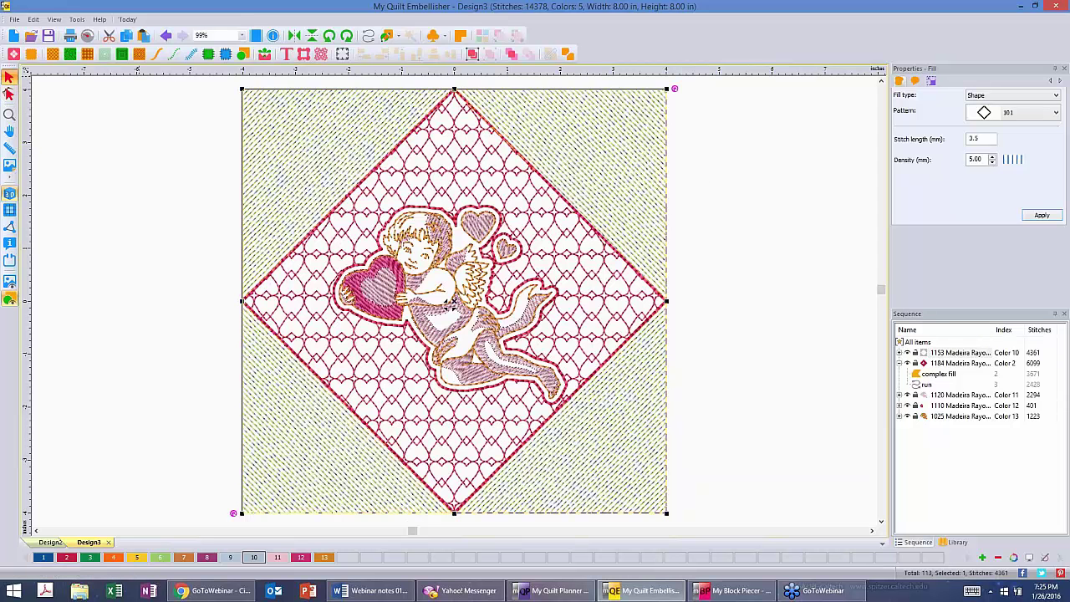
pyautogui.doubleClick(976, 160)
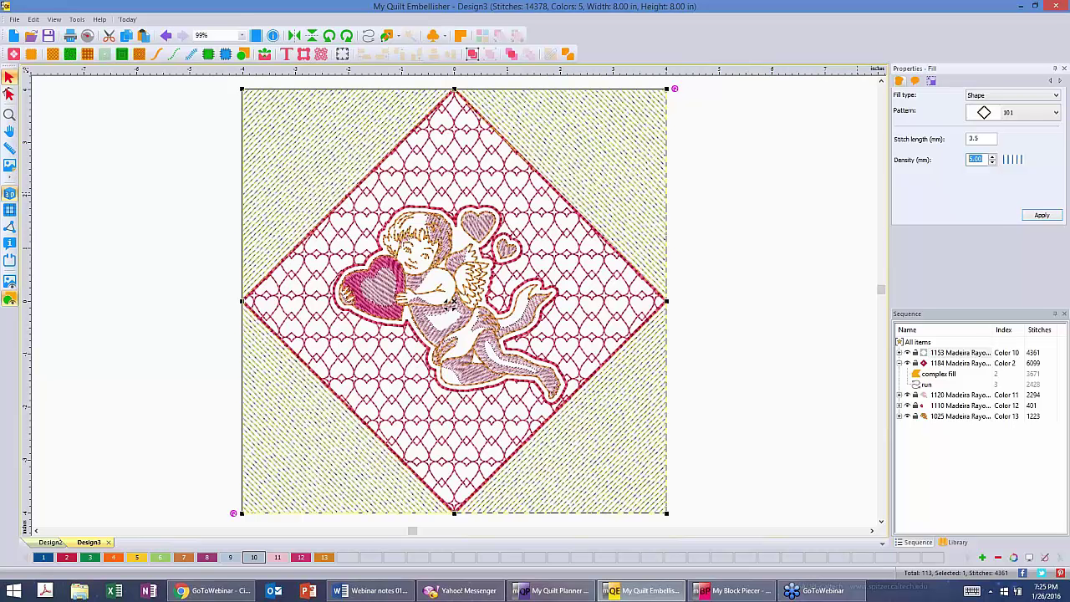
pyautogui.write('15')
pyautogui.click(1041, 215)
pyautogui.click(791, 191)
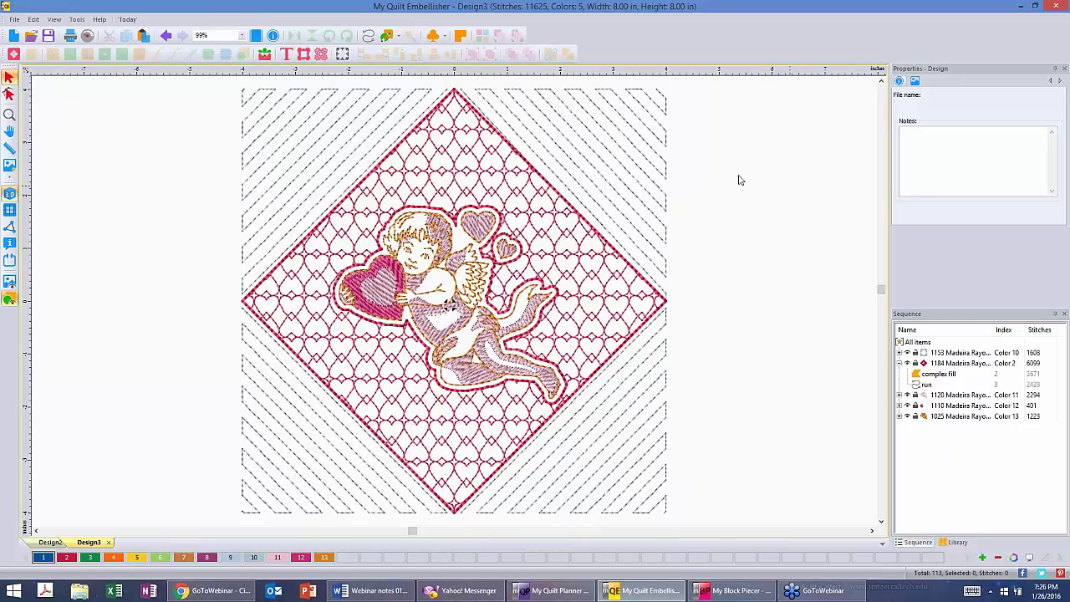
# - Set the combined corner fill's density to 10 mm and deselect it
pyautogui.click(620, 167)
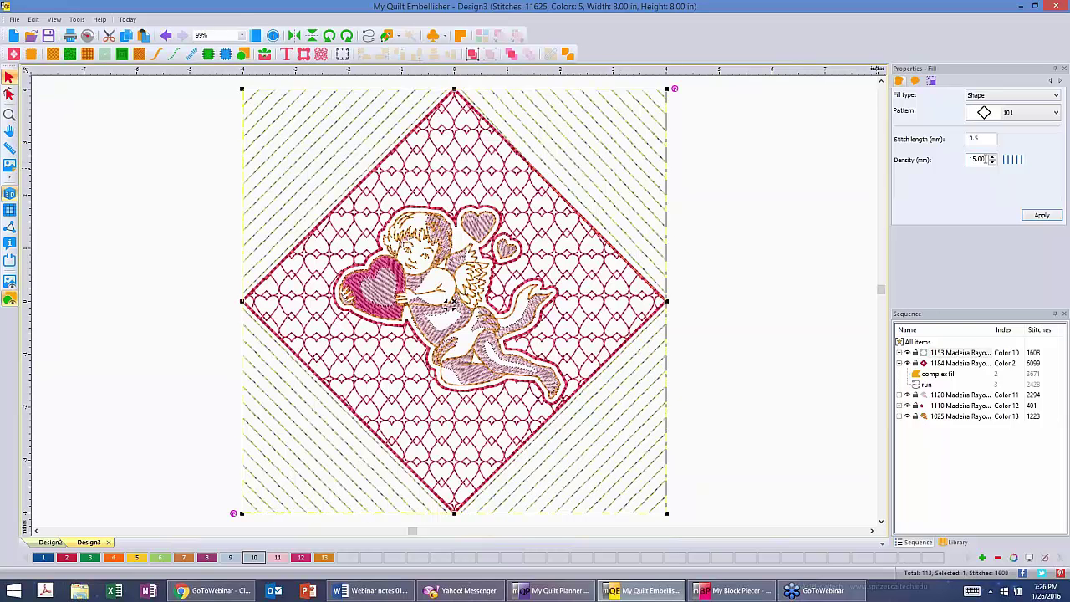
pyautogui.moveTo(987, 158); pyautogui.dragTo(926, 154)
pyautogui.write('10')
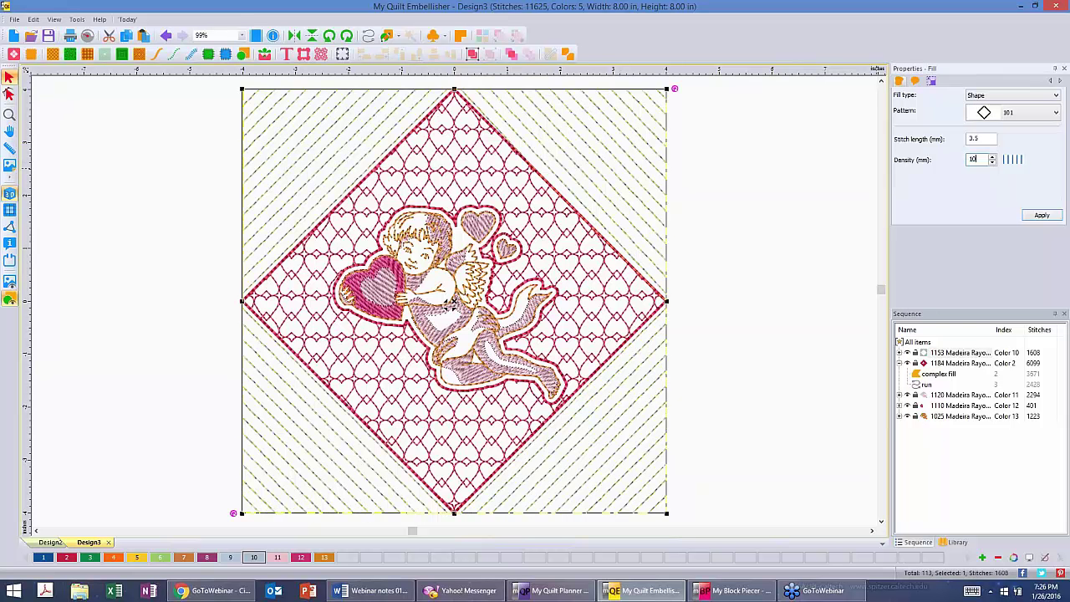
pyautogui.press('Return')
pyautogui.click(867, 155)
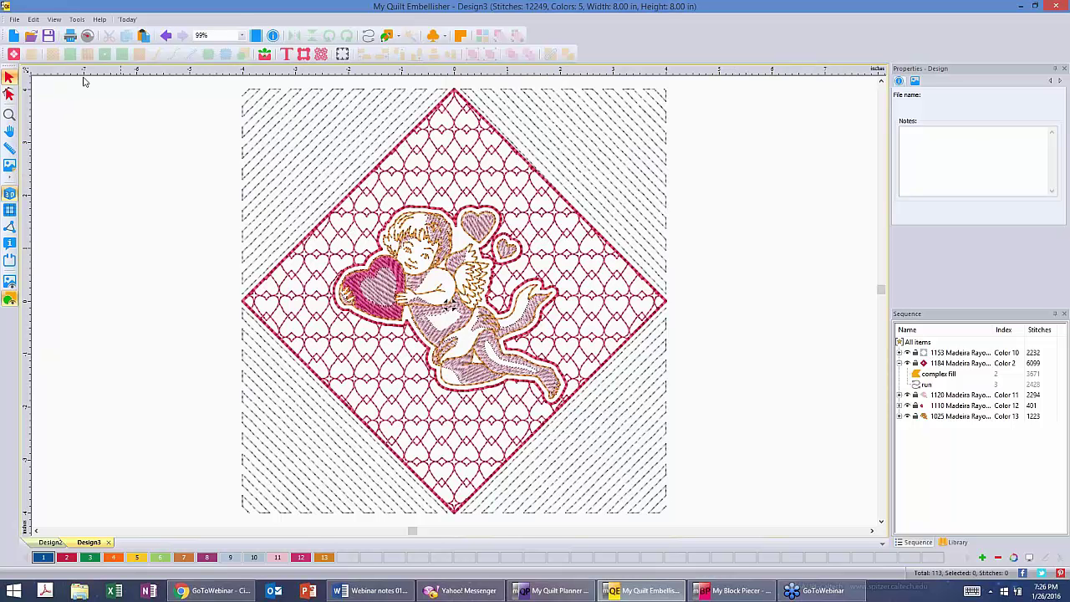
# - Start a new design and load the "onpoint" quilt-block image as its backdrop
pyautogui.click(14, 37)
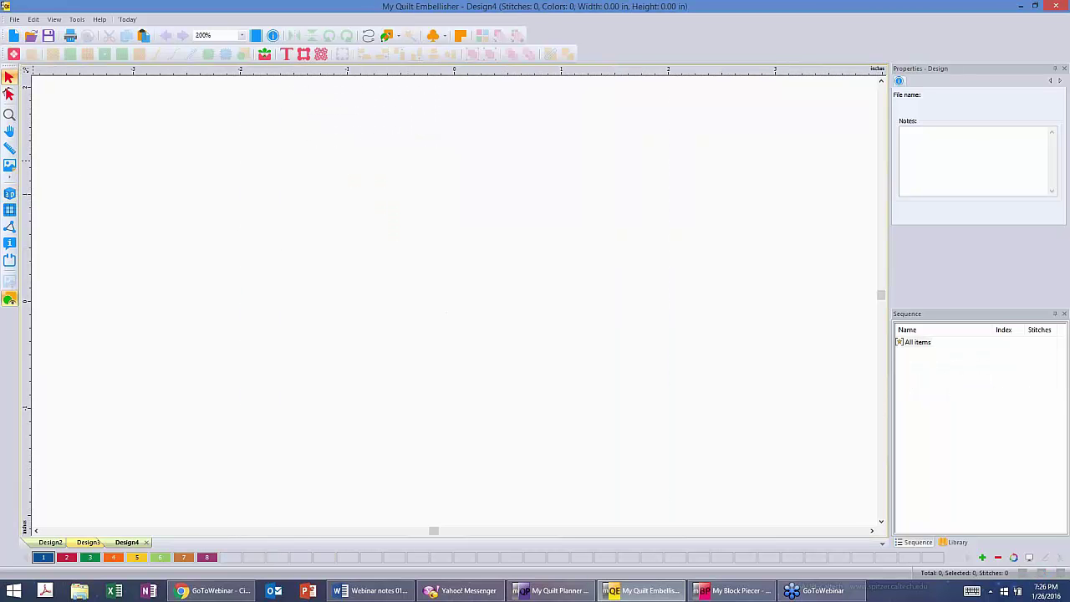
pyautogui.click(11, 166)
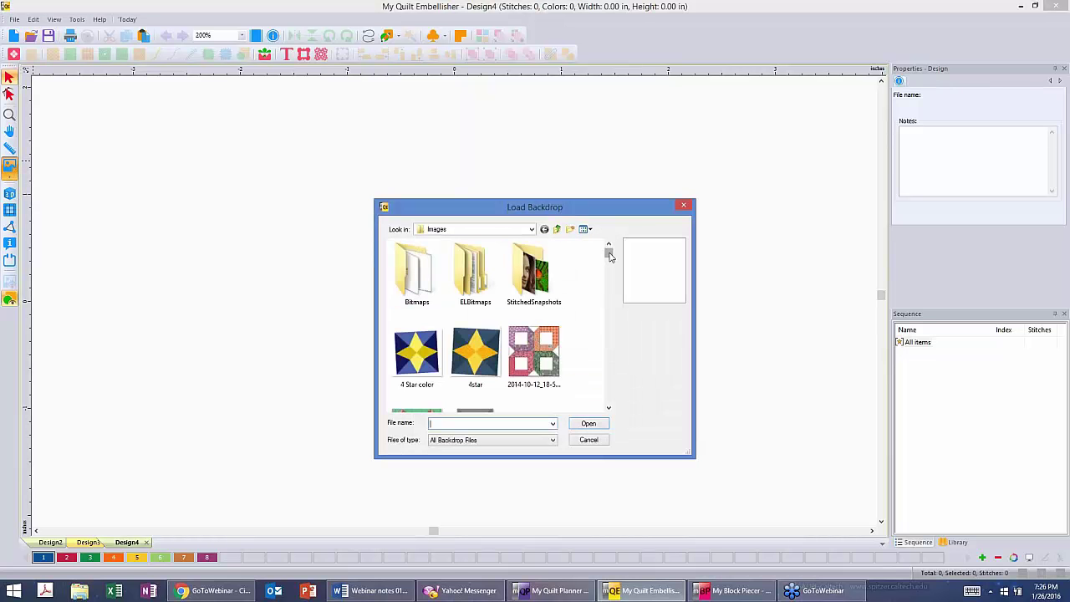
pyautogui.moveTo(611, 256); pyautogui.dragTo(608, 357)
pyautogui.click(476, 317)
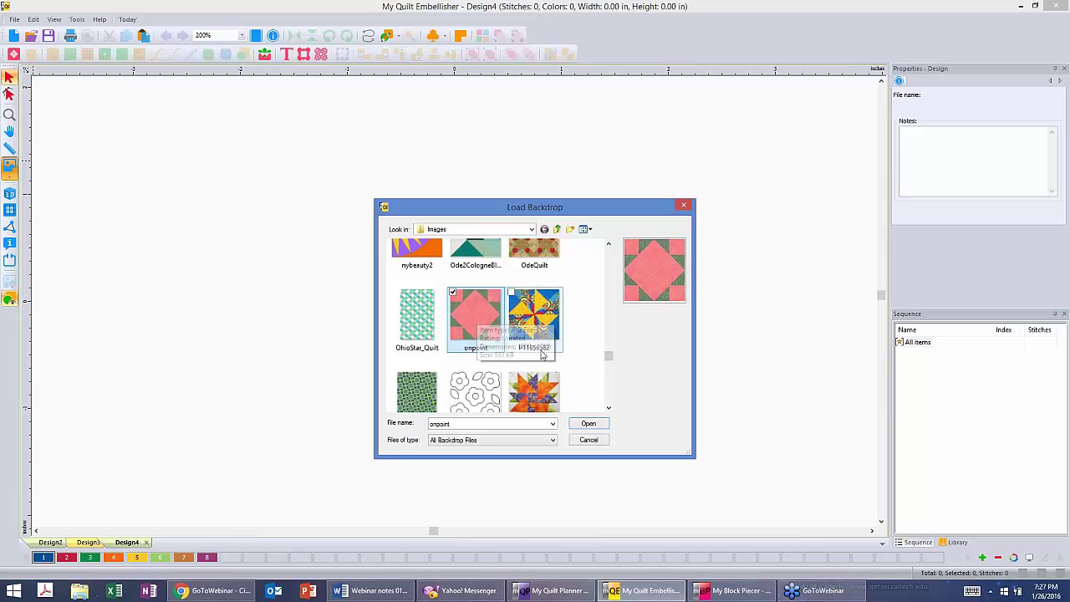
pyautogui.click(595, 427)
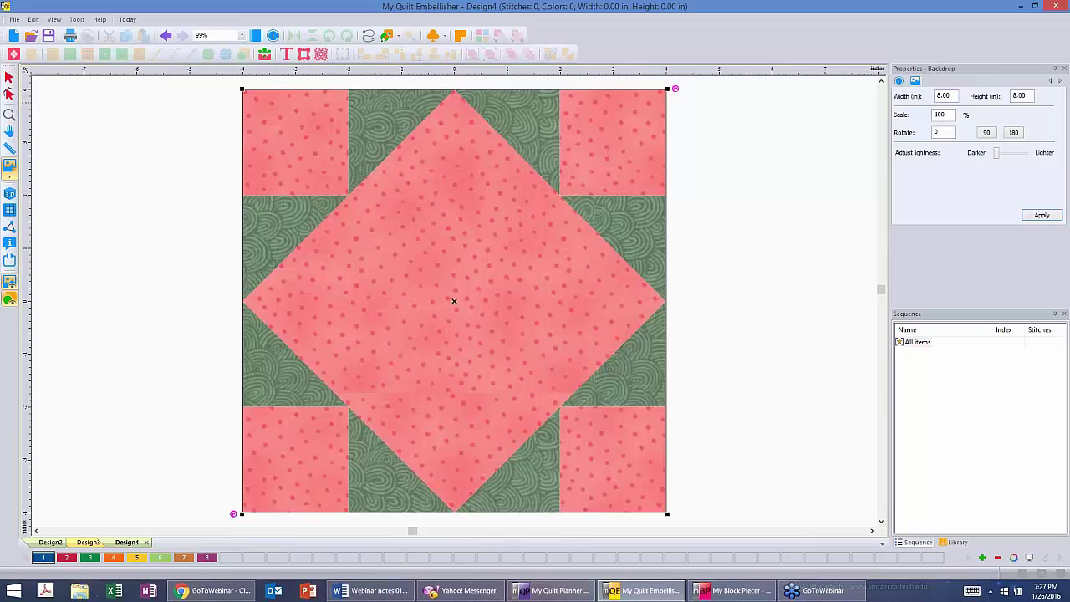
# - Resize the backdrop to a width of 7.75 in and deselect it
pyautogui.moveTo(952, 98); pyautogui.dragTo(912, 94)
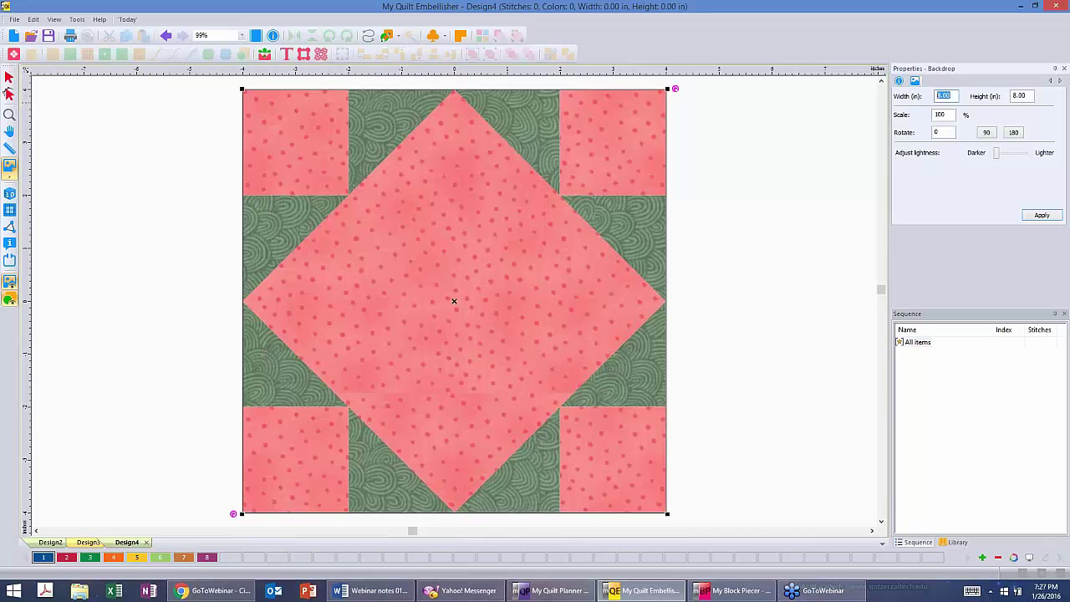
pyautogui.write('7.75')
pyautogui.click(1046, 217)
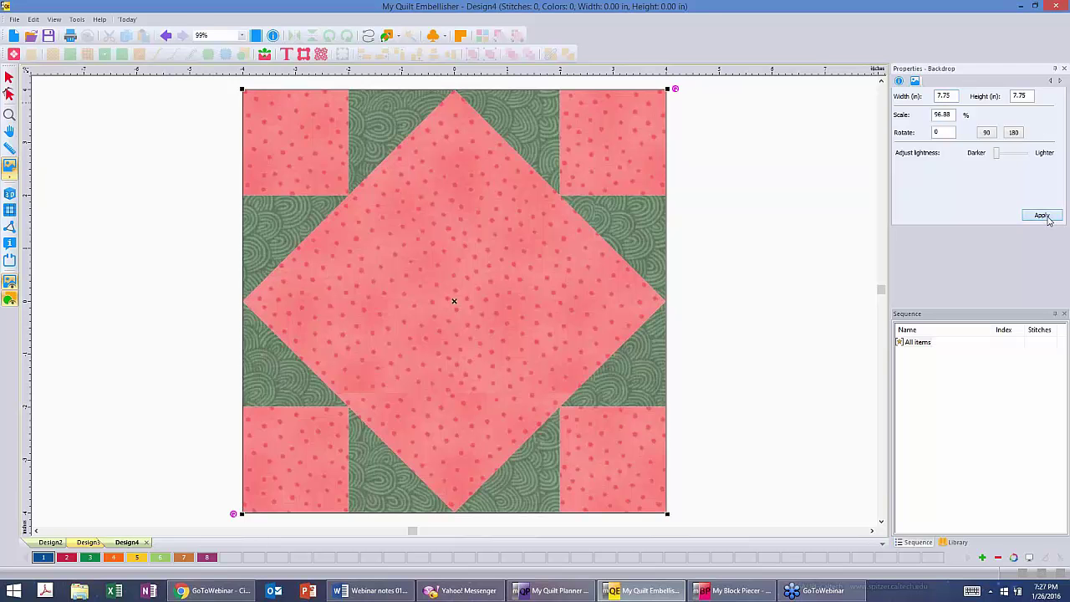
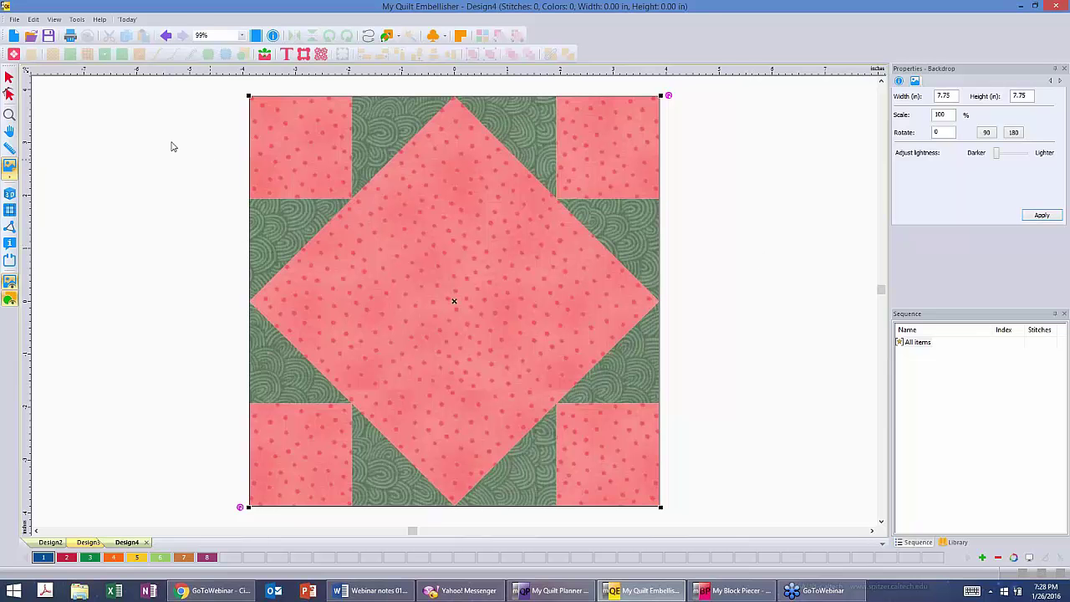
pyautogui.click(89, 103)
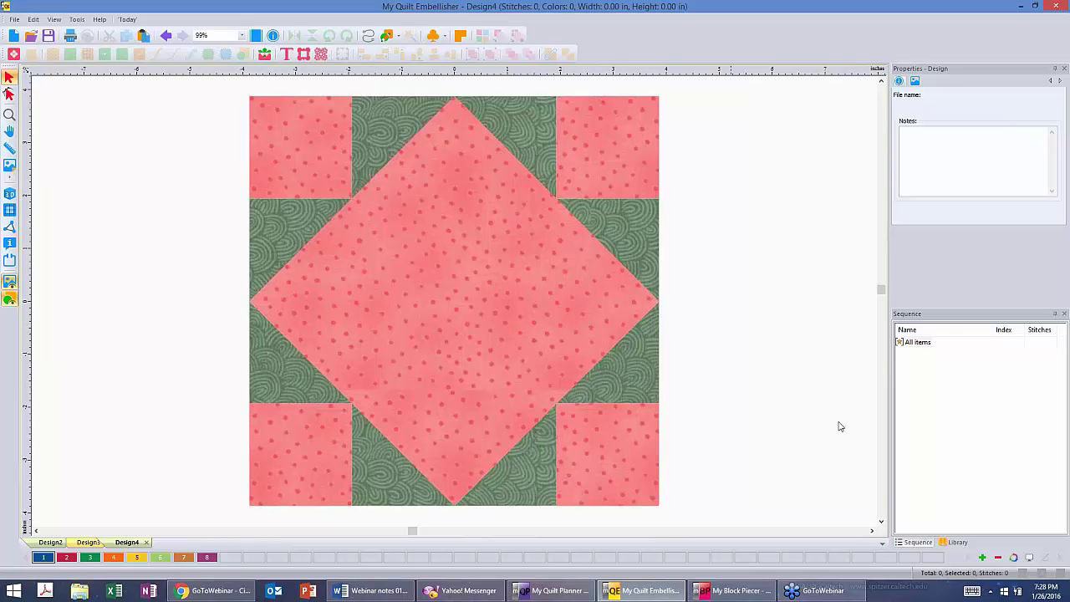
# - Place the sheep design from the library in the block's center and enlarge it to about 3.62 by 3.57 in
pyautogui.click(957, 542)
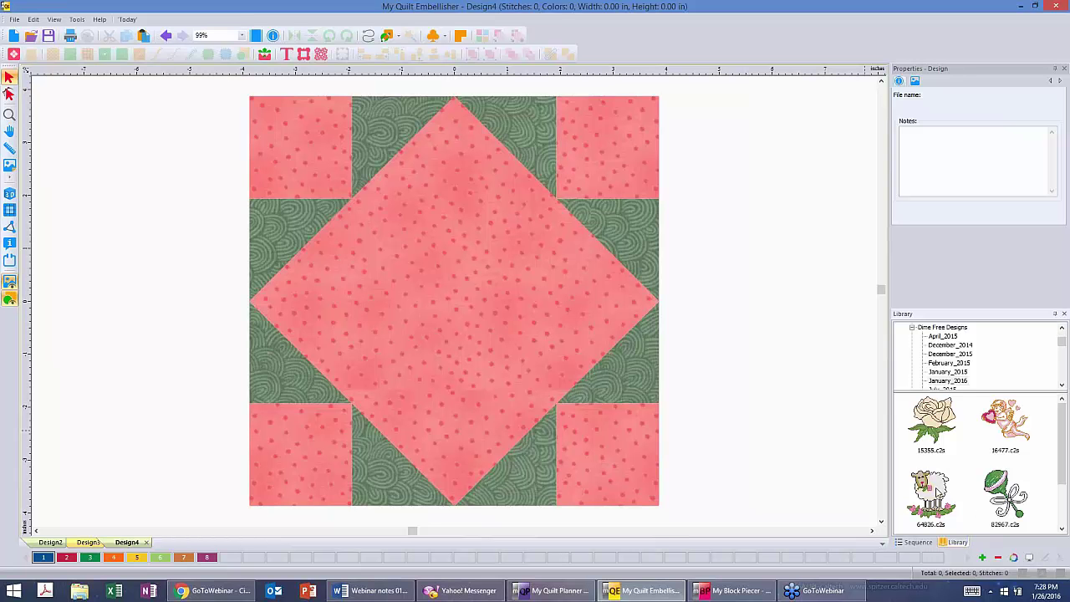
pyautogui.moveTo(937, 493); pyautogui.dragTo(445, 299)
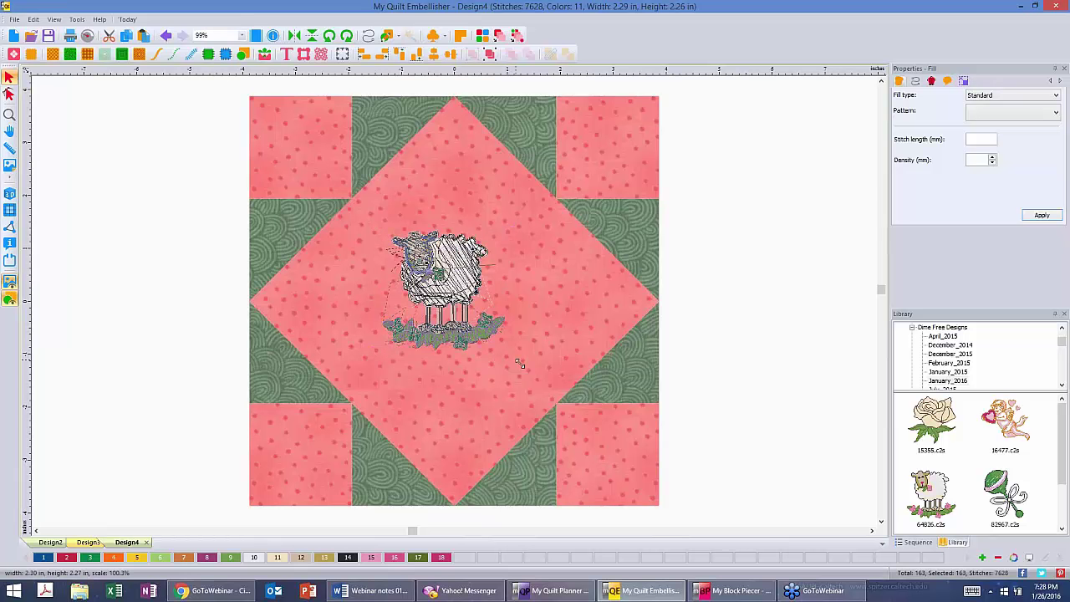
pyautogui.moveTo(518, 363)
pyautogui.mouseDown()
pyautogui.moveTo(577, 418)
pyautogui.moveTo(492, 365)
pyautogui.moveTo(522, 381)
pyautogui.mouseUp()
# - Center the origin for the enlarged sheep design, deselect it, and show the stitches in 3D
pyautogui.rightClick(436, 73)
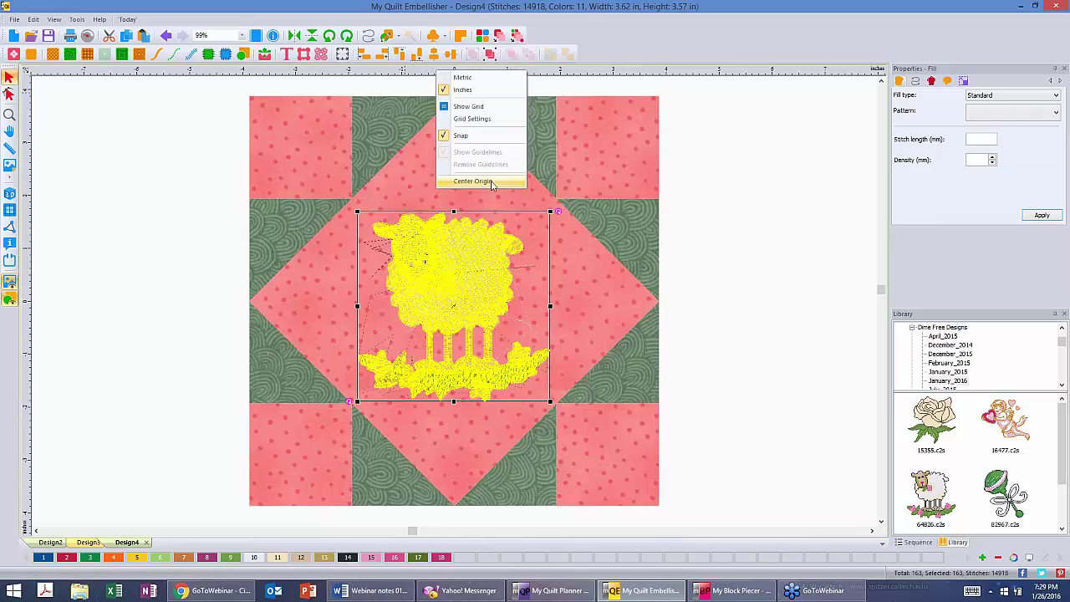
pyautogui.click(480, 181)
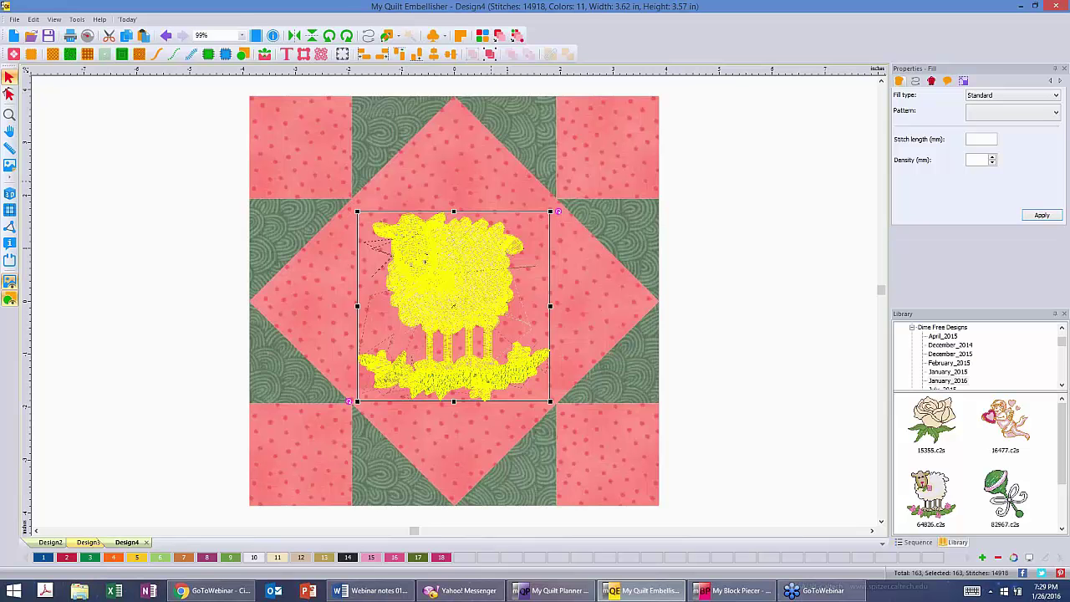
pyautogui.click(699, 206)
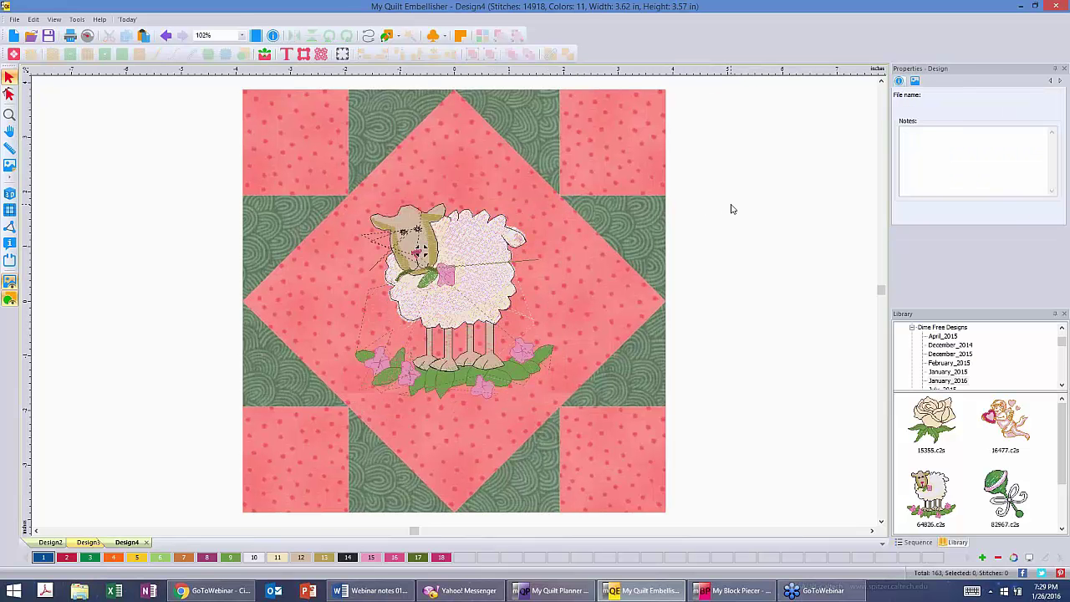
pyautogui.click(11, 194)
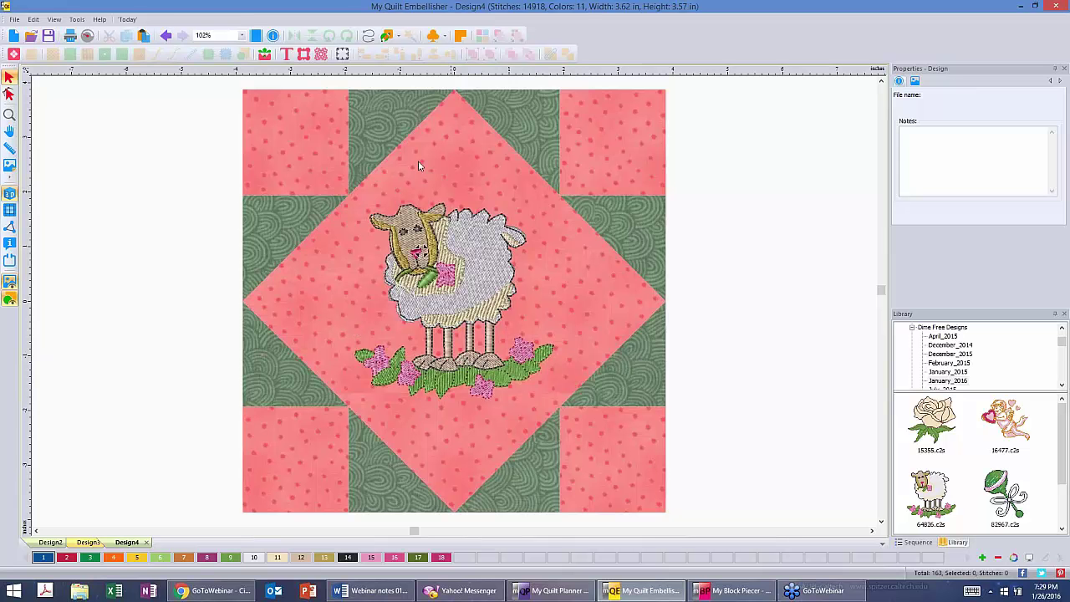
# - Draw a diamond artwork shape over the large pink center diamond of the backdrop
pyautogui.click(398, 36)
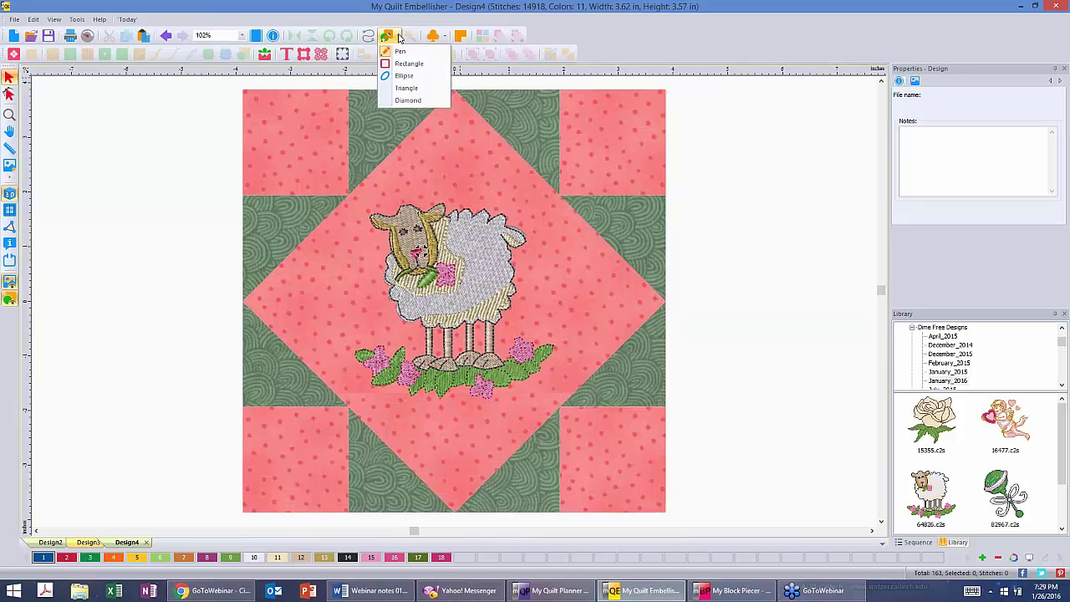
pyautogui.click(410, 100)
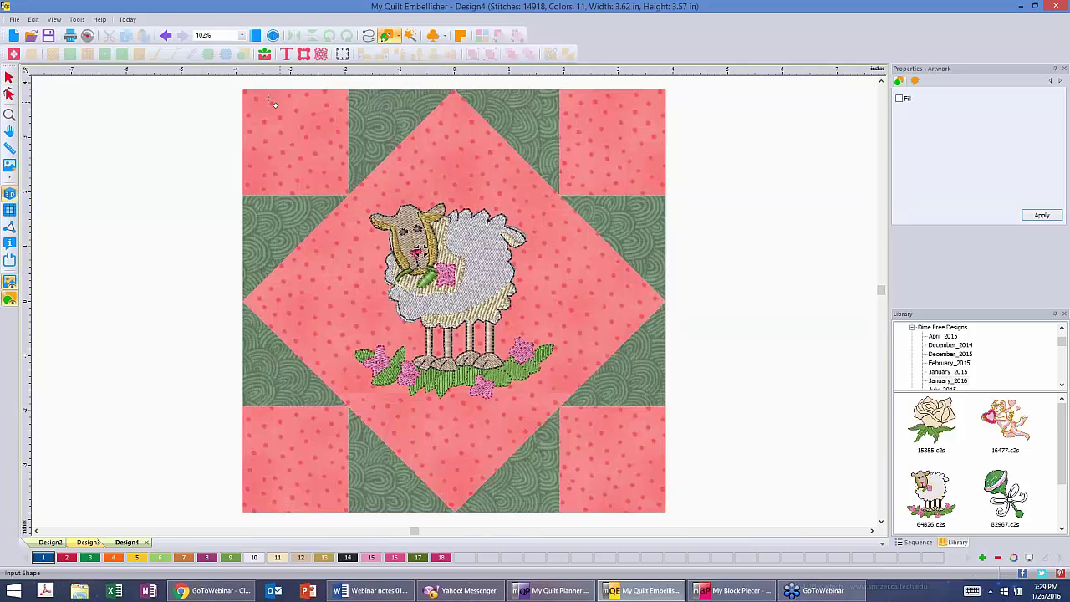
pyautogui.moveTo(274, 112); pyautogui.dragTo(671, 515)
pyautogui.click(8, 77)
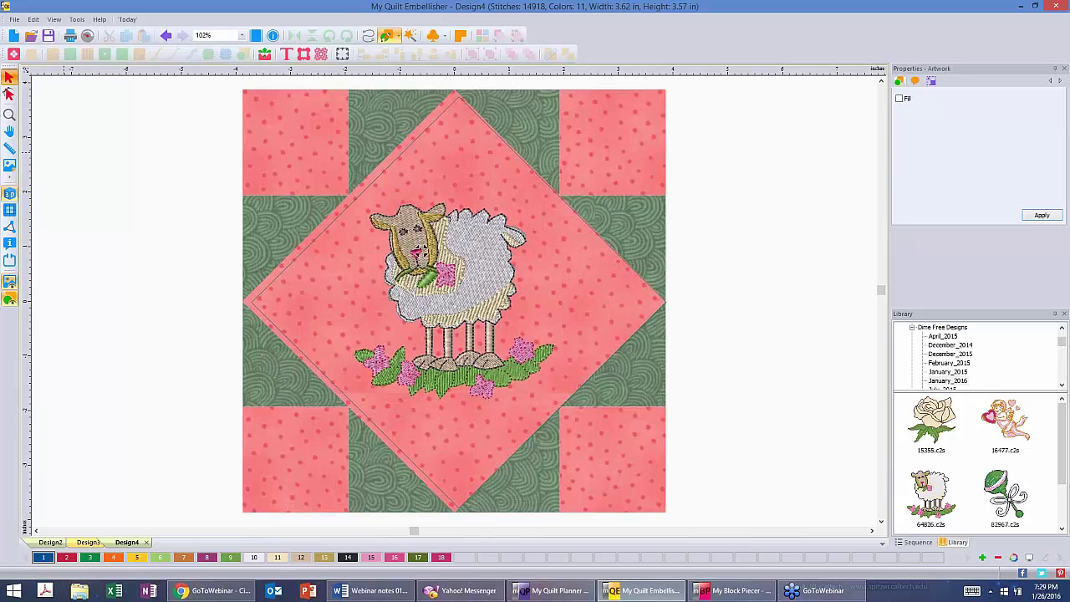
# - Reshape the drawn diamond by moving its corner nodes onto the corners of the backdrop's pink diamond
pyautogui.click(10, 94)
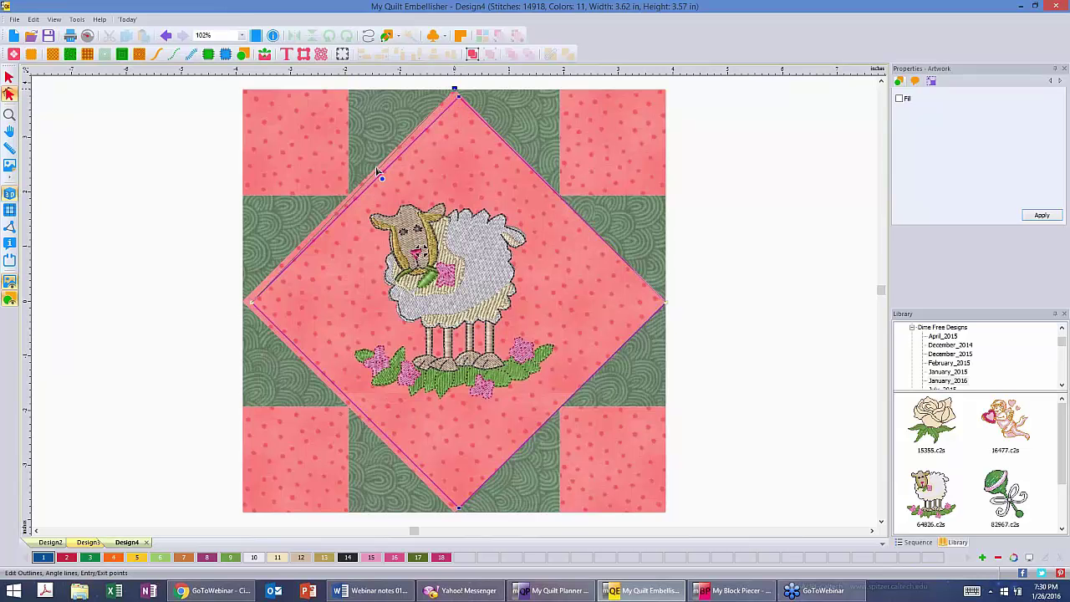
pyautogui.click(248, 305)
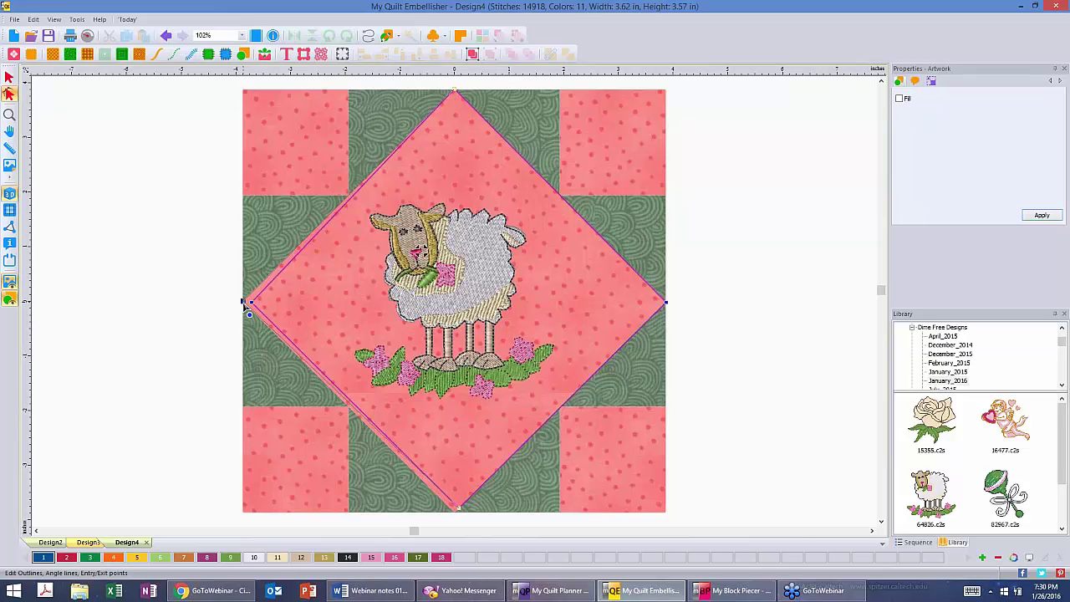
pyautogui.moveTo(252, 303); pyautogui.dragTo(242, 303)
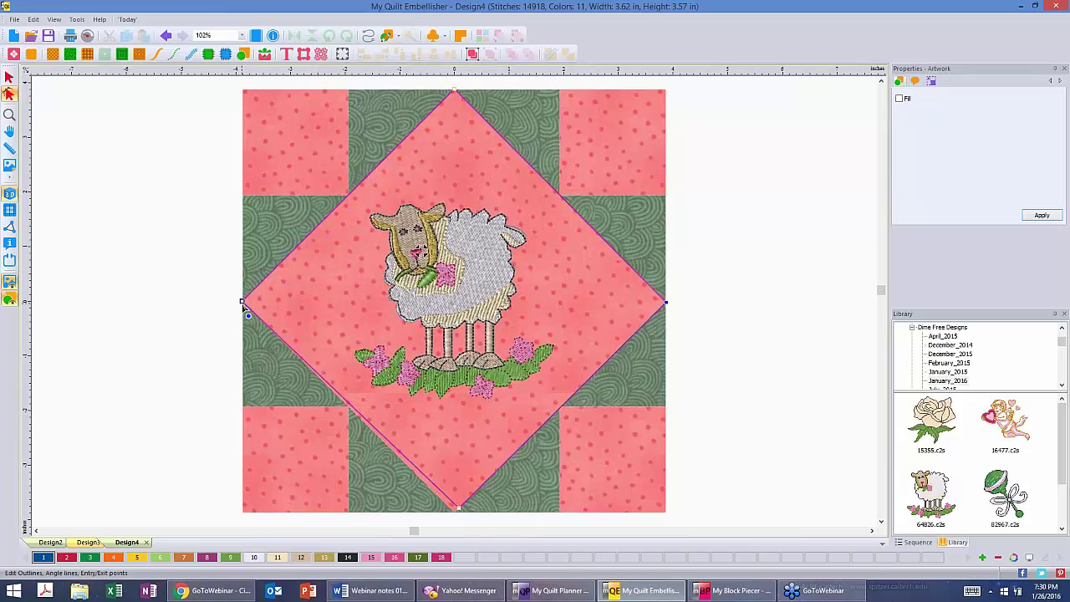
pyautogui.click(458, 509)
pyautogui.moveTo(459, 512); pyautogui.dragTo(457, 517)
# - Fill the diamond artwork with solid color, move it to the back behind the sheep, and deselect it
pyautogui.click(899, 101)
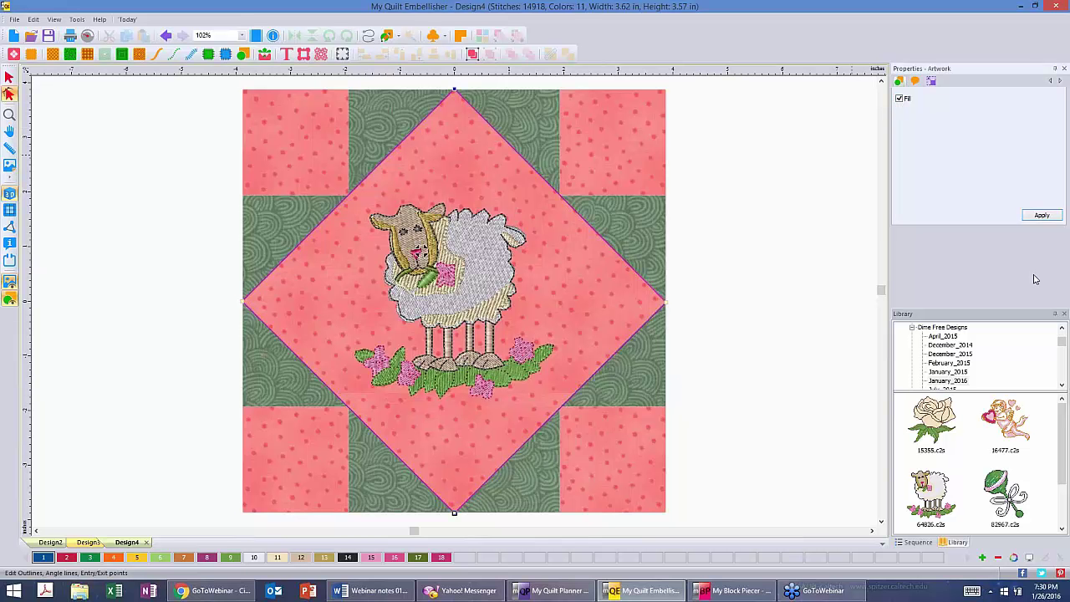
pyautogui.click(1032, 219)
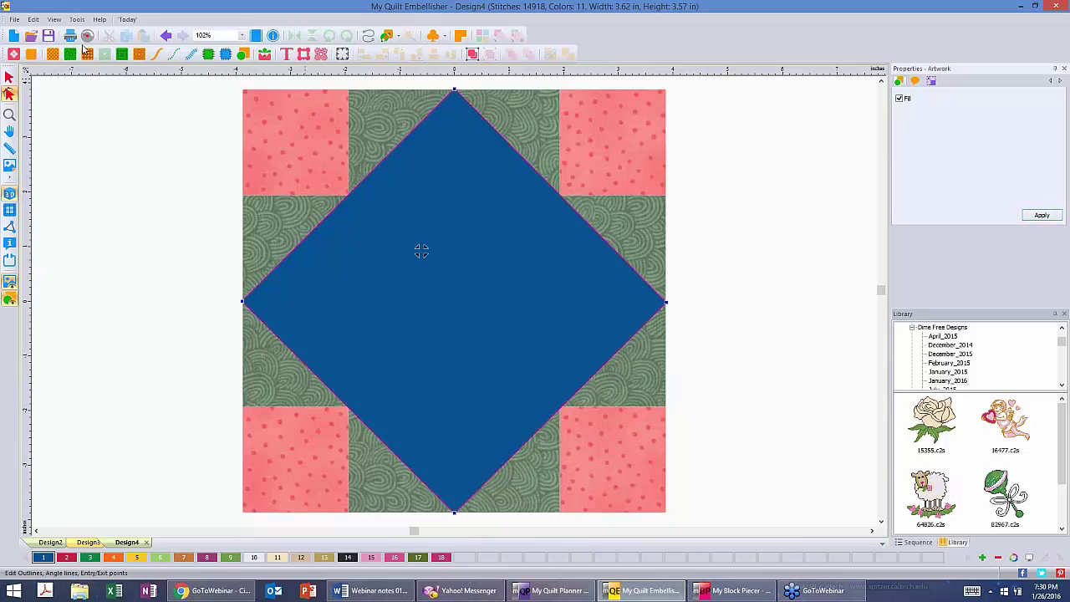
pyautogui.click(9, 78)
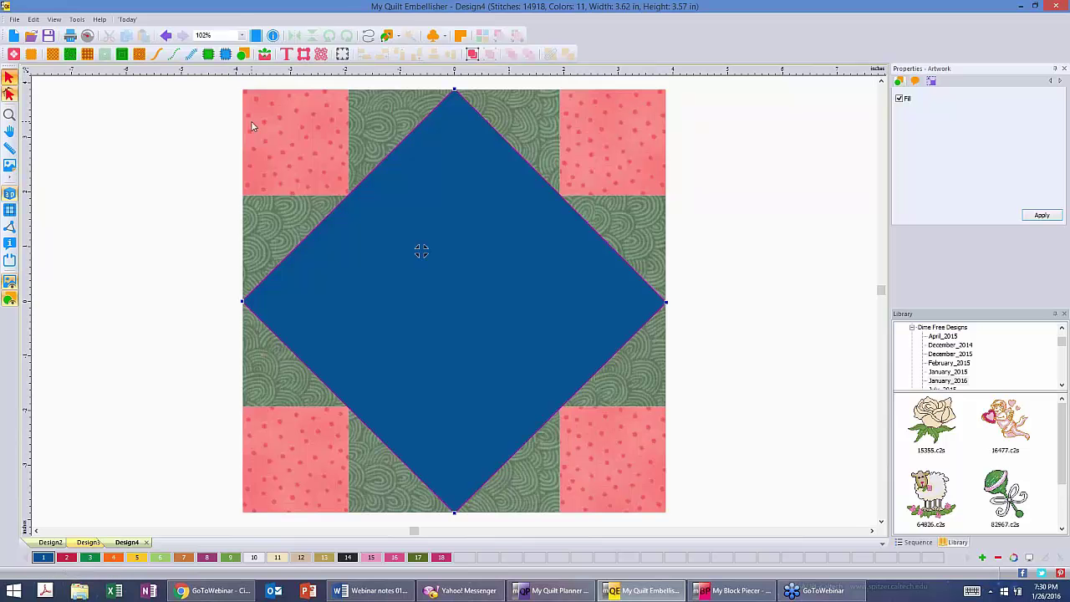
pyautogui.click(250, 121)
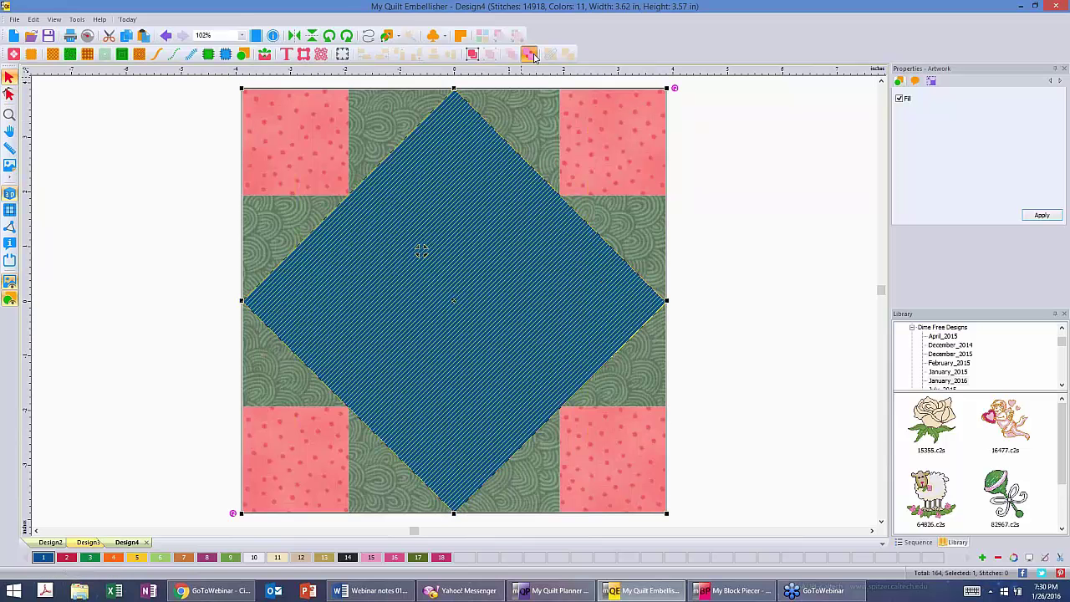
pyautogui.click(529, 54)
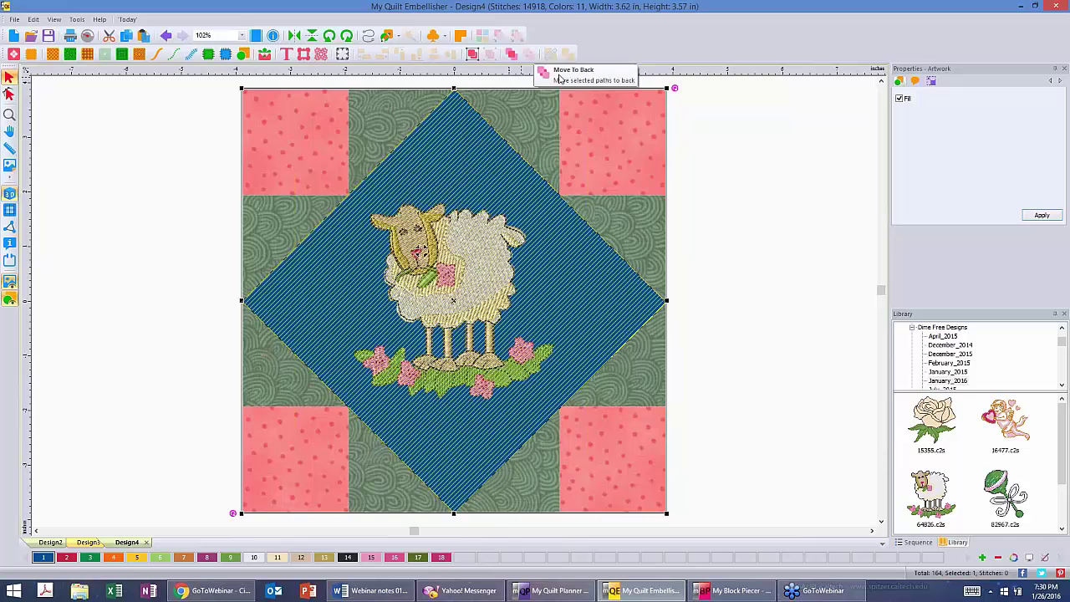
pyautogui.click(712, 168)
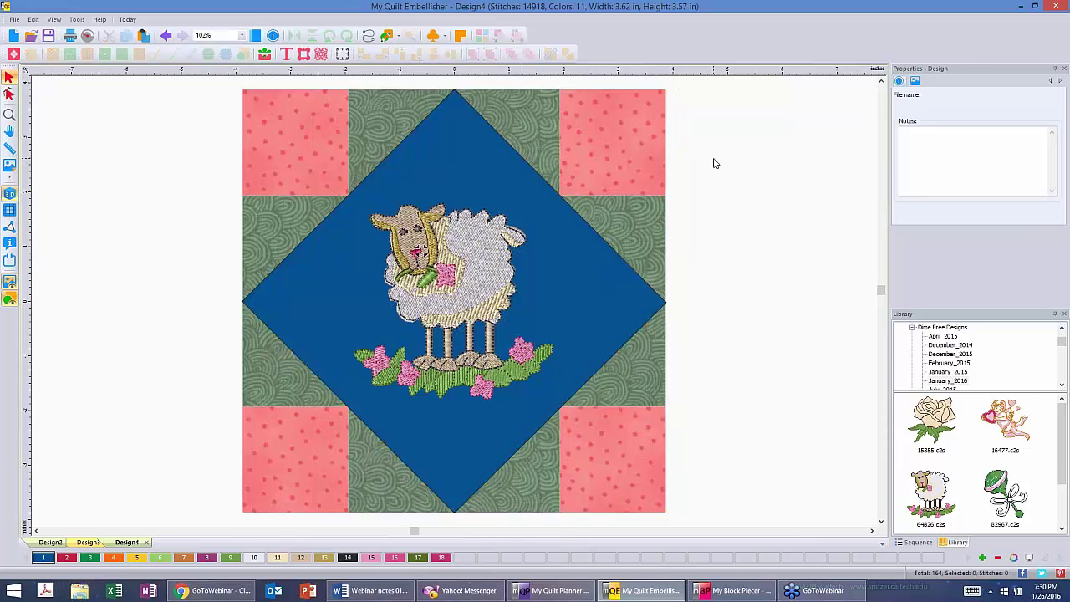
# - Create a united outline around the sheep design at a distance of 0.02 in
pyautogui.click(470, 257)
pyautogui.rightClick(447, 256)
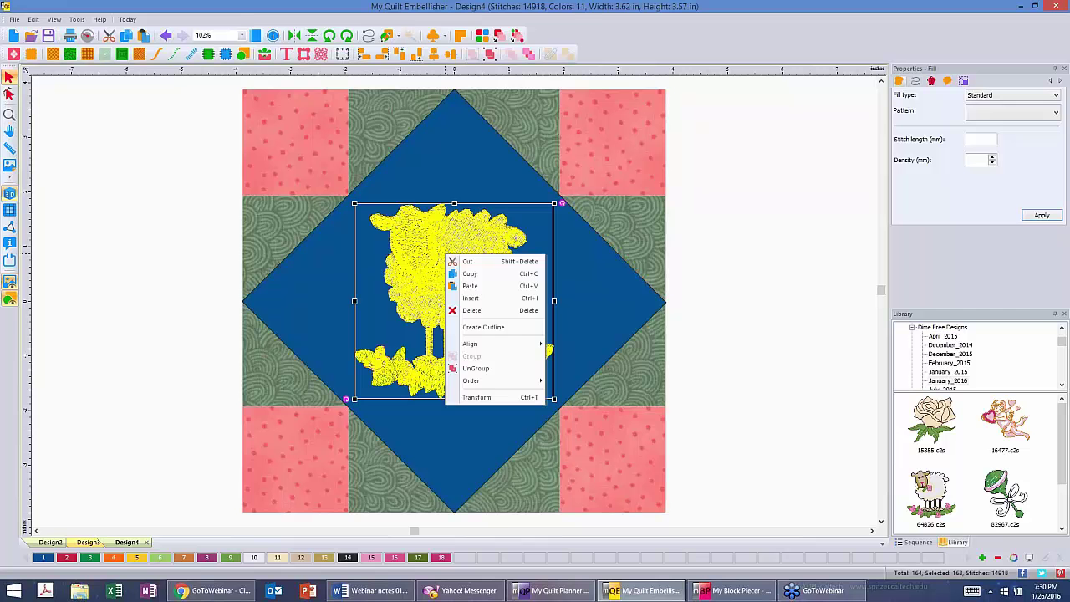
pyautogui.click(507, 328)
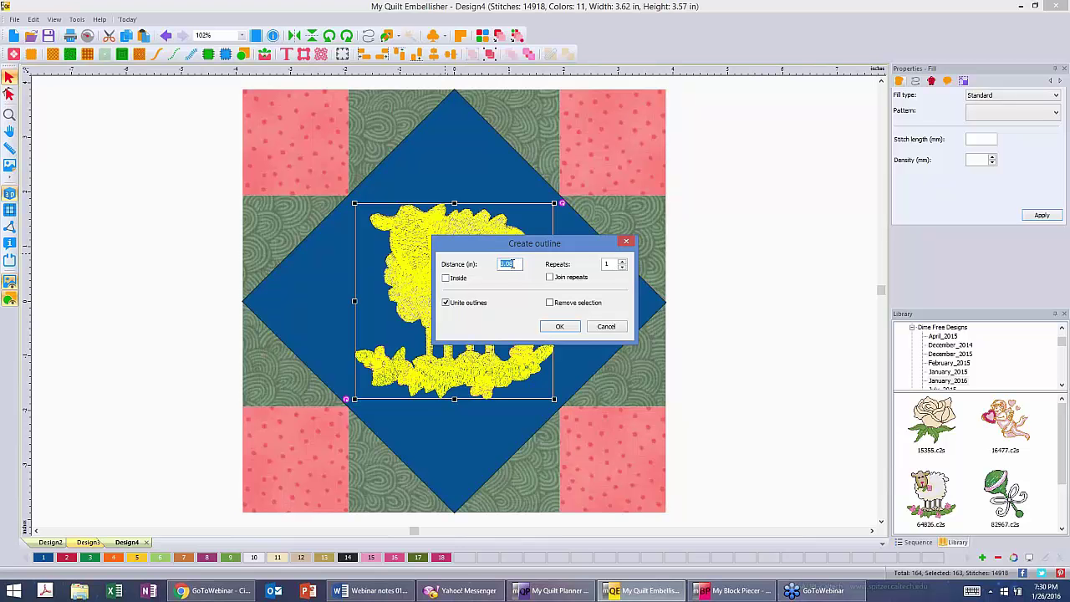
pyautogui.moveTo(513, 264); pyautogui.dragTo(507, 261)
pyautogui.write('02')
pyautogui.click(560, 327)
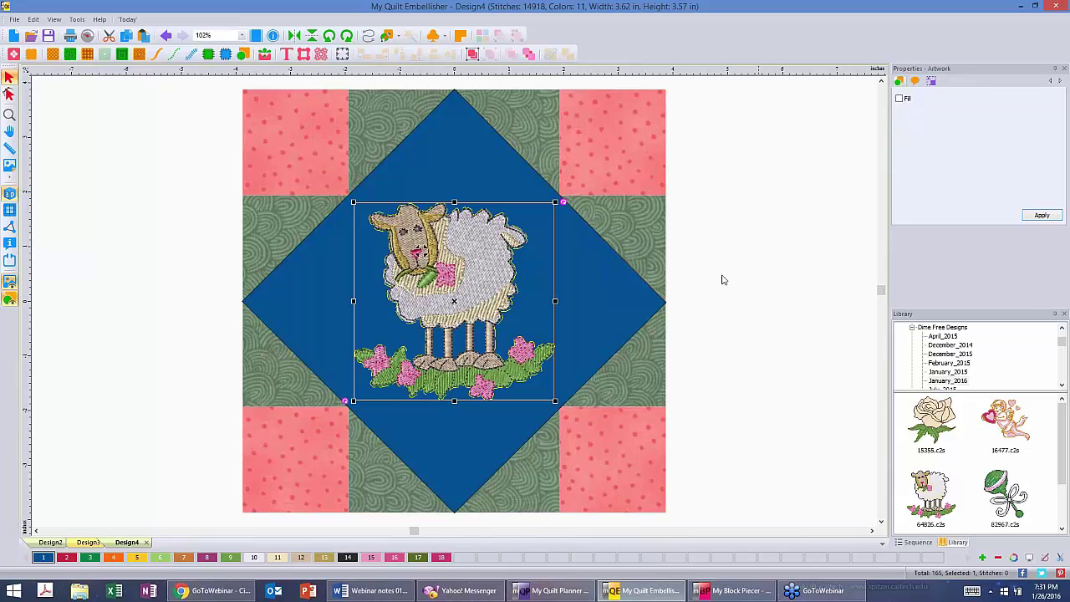
# - Combine the sheep outline with the filled diamond artwork so the sheep area is cut out of the diamond
pyautogui.keyDown('shift'); pyautogui.click(630, 294); pyautogui.keyUp('shift')
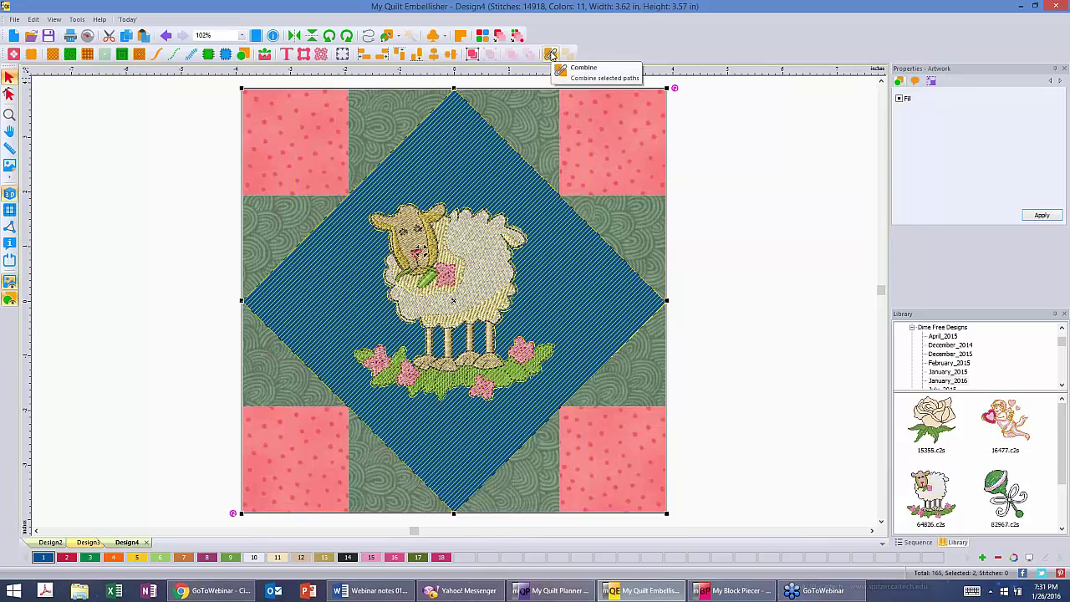
pyautogui.click(550, 53)
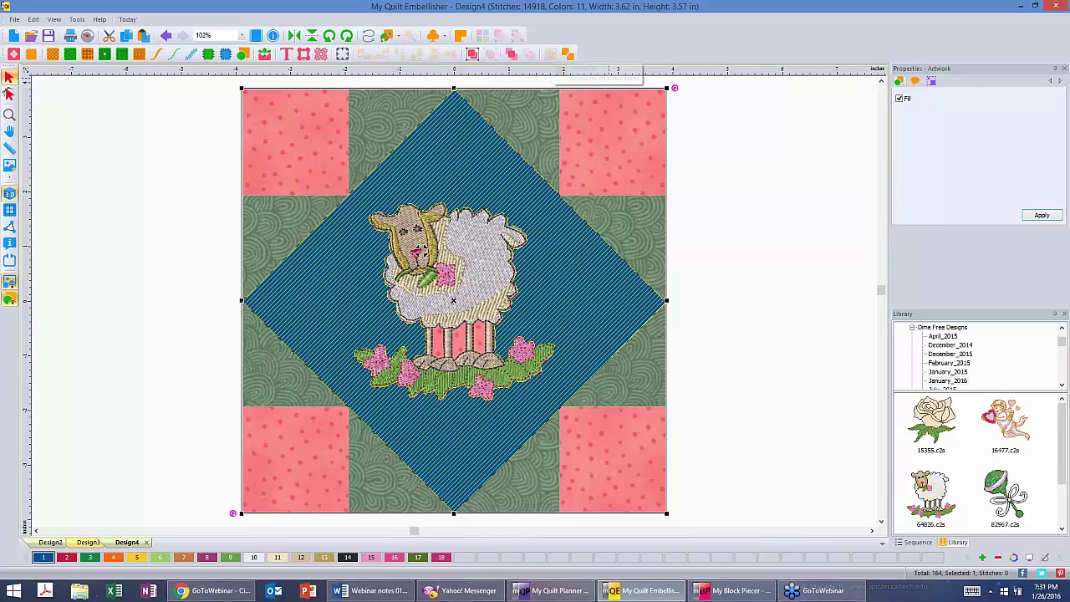
pyautogui.click(760, 197)
pyautogui.click(415, 394)
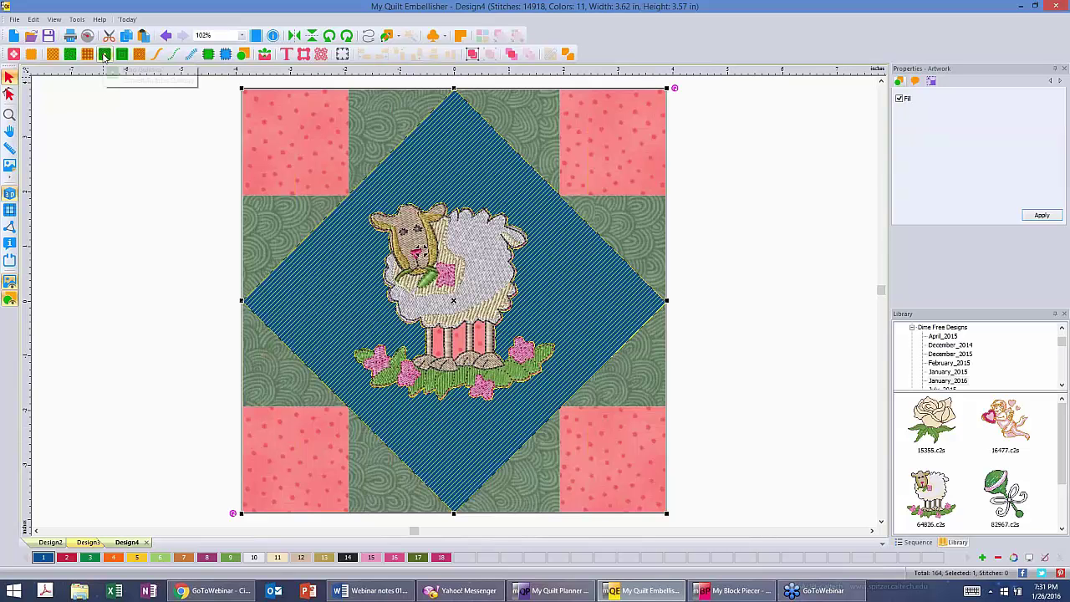
# - Convert the combined diamond artwork to an Echo Quilting fill with 3.5 mm stitch length and 3.00 mm density, and deselect it
pyautogui.click(105, 55)
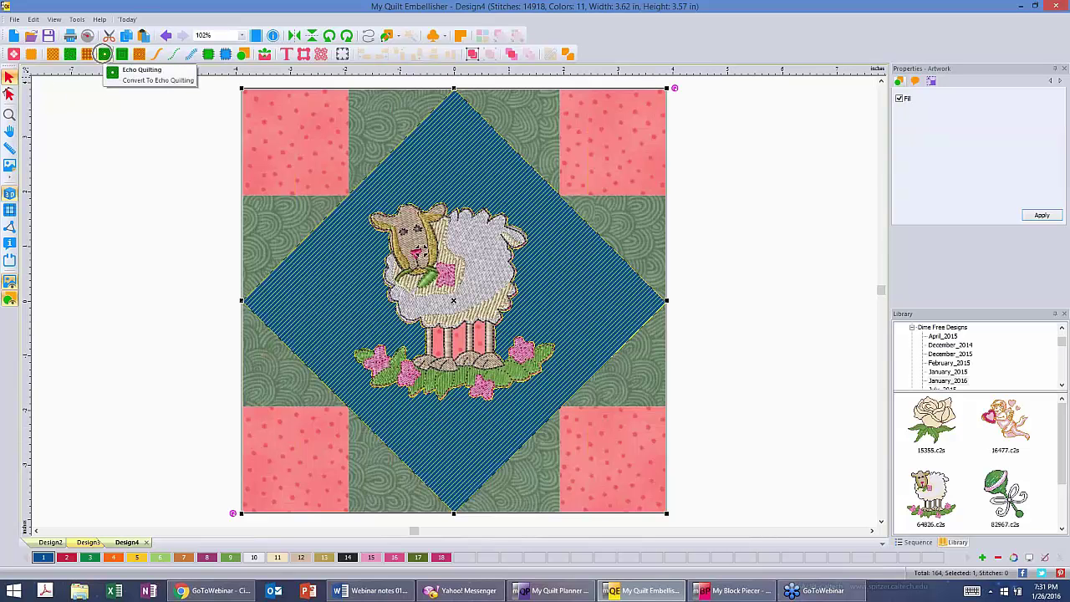
pyautogui.click(105, 55)
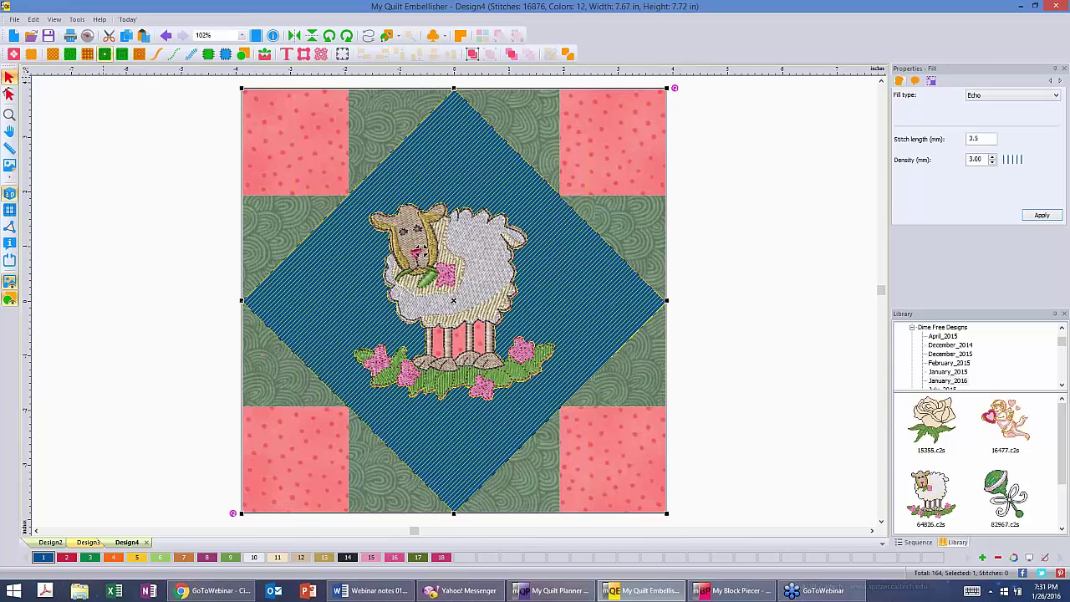
pyautogui.click(1041, 215)
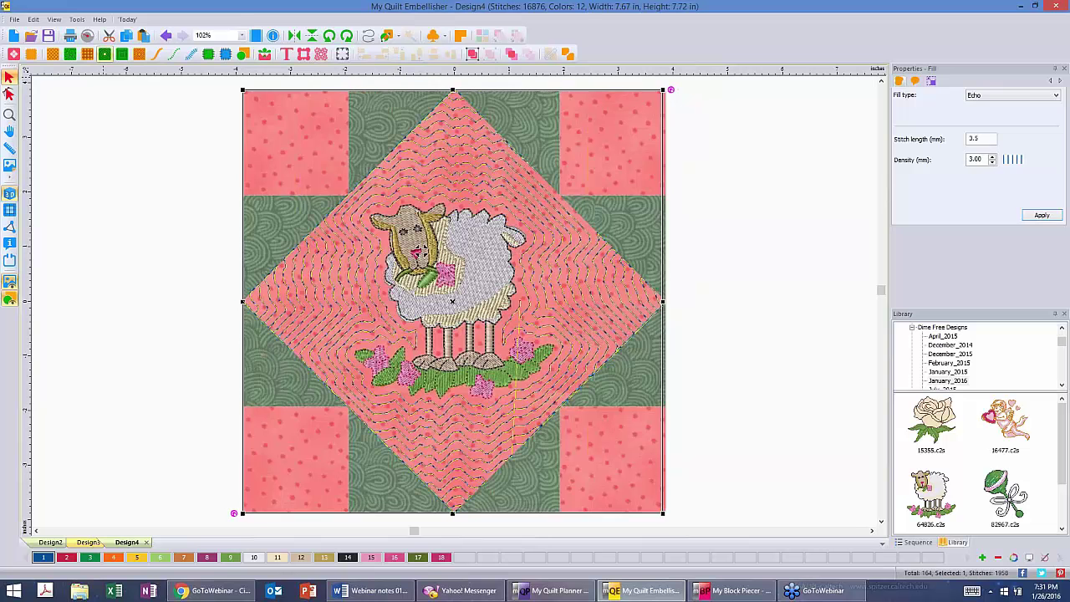
pyautogui.click(784, 217)
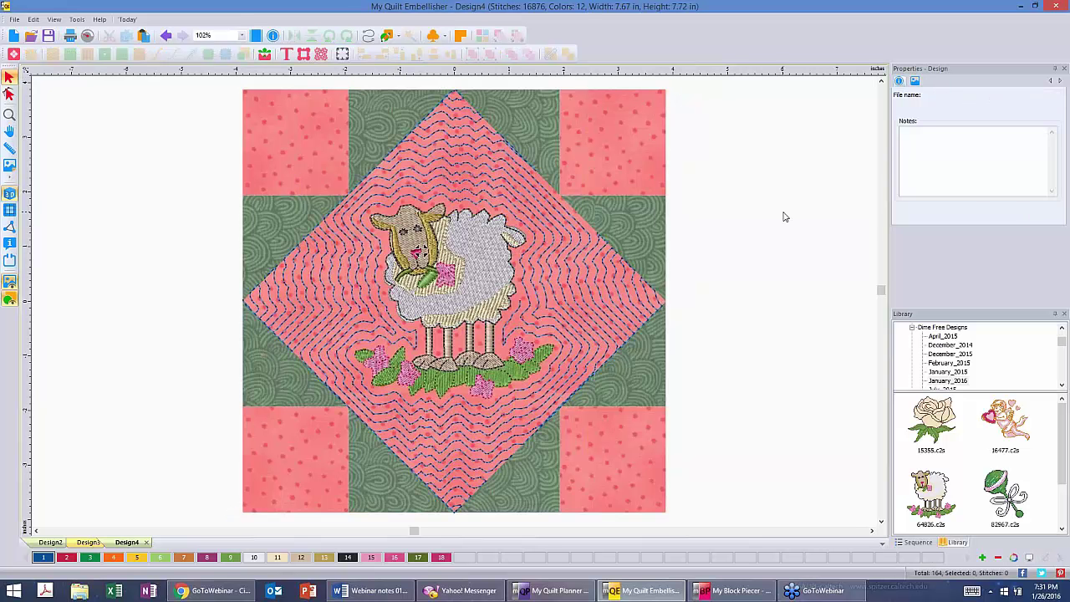
# - Change the echo fill's thread color to Madeira Rayon 1351 Sea Water and leave the fill deselected
pyautogui.click(577, 275)
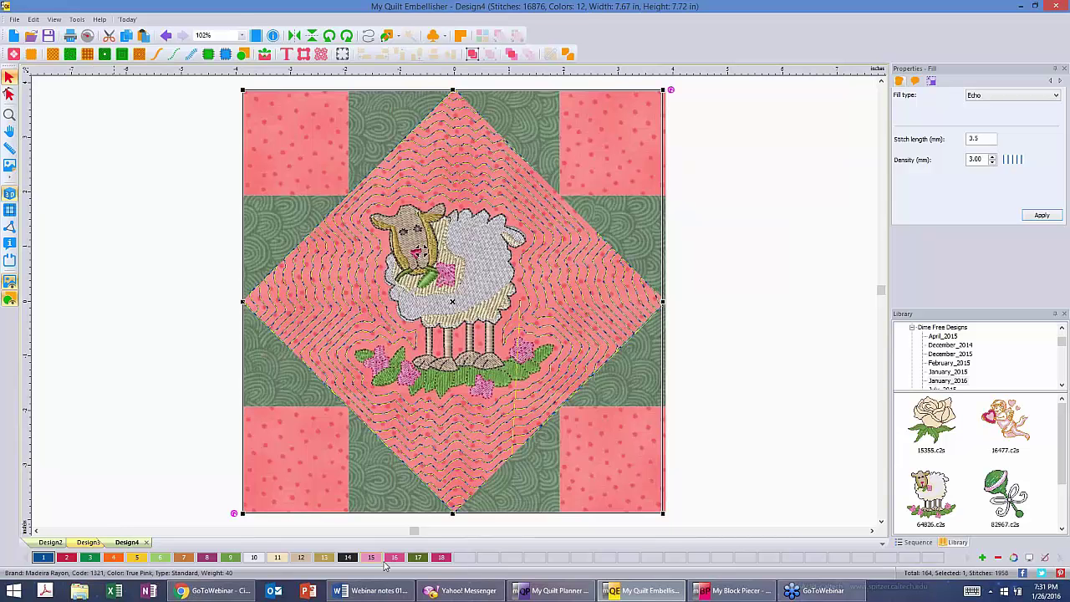
pyautogui.doubleClick(46, 557)
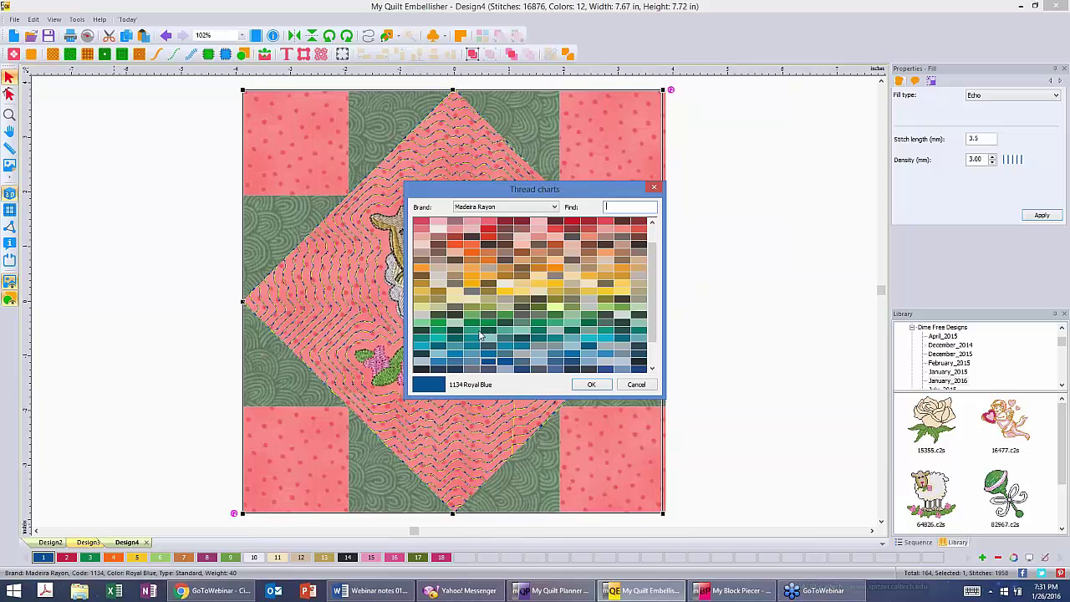
pyautogui.click(492, 332)
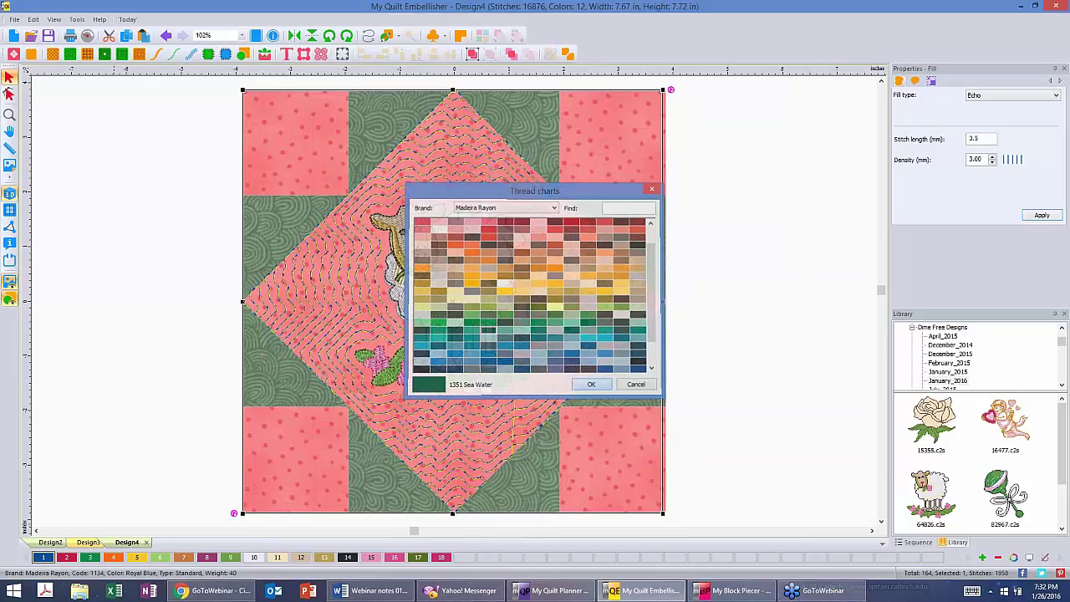
pyautogui.click(591, 384)
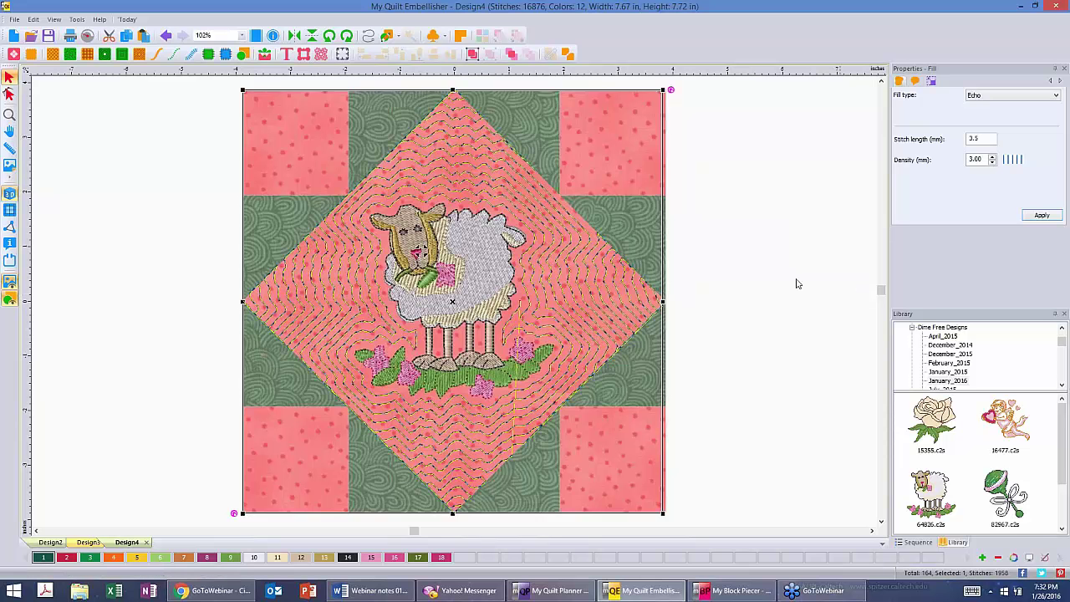
pyautogui.click(770, 276)
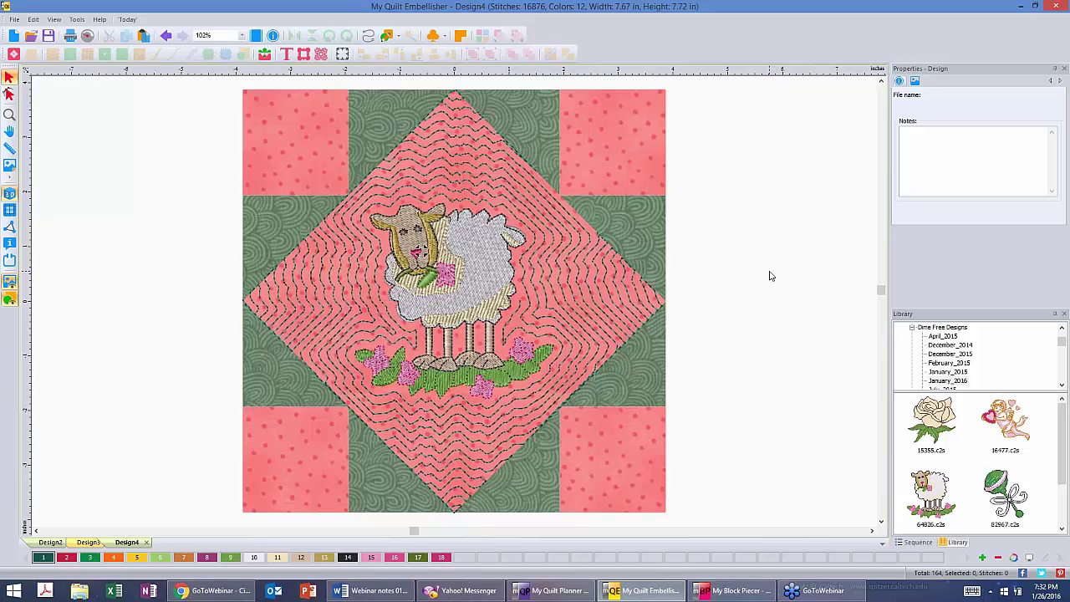
pyautogui.click(630, 281)
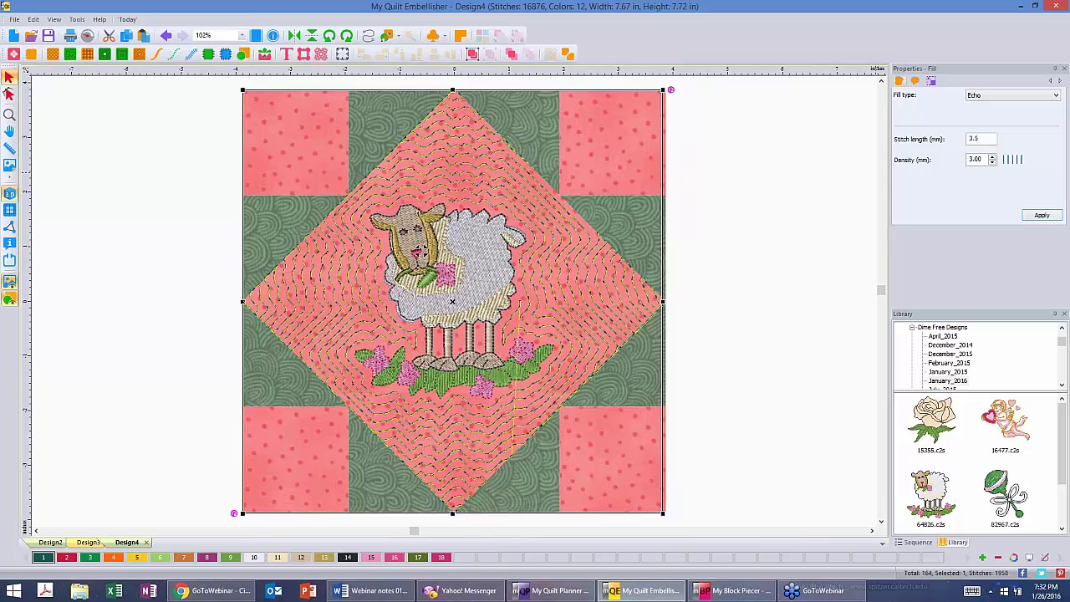
pyautogui.click(772, 173)
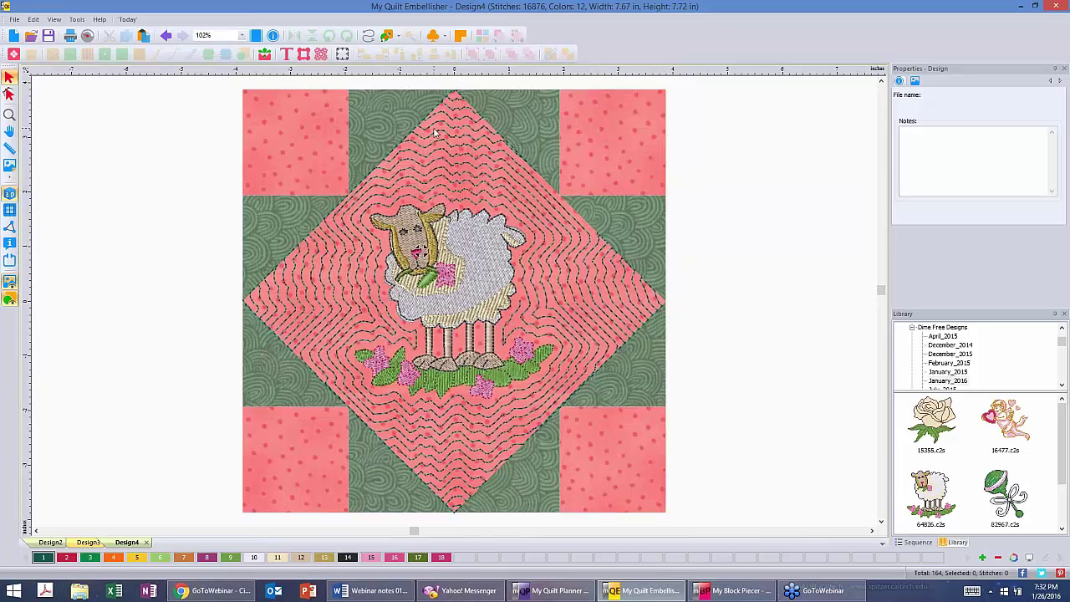
# - Draw a rectangle artwork shape about 7.75 in square over the whole quilt block and apply a solid fill to it
pyautogui.click(395, 36)
pyautogui.click(405, 63)
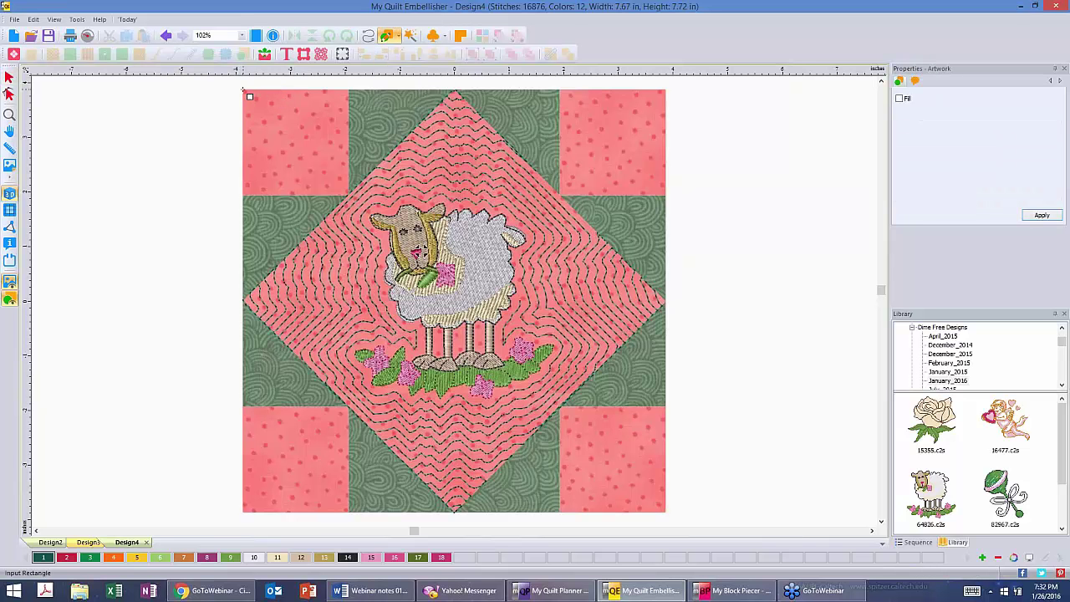
pyautogui.moveTo(244, 89); pyautogui.dragTo(298, 148)
pyautogui.moveTo(392, 225); pyautogui.dragTo(669, 517)
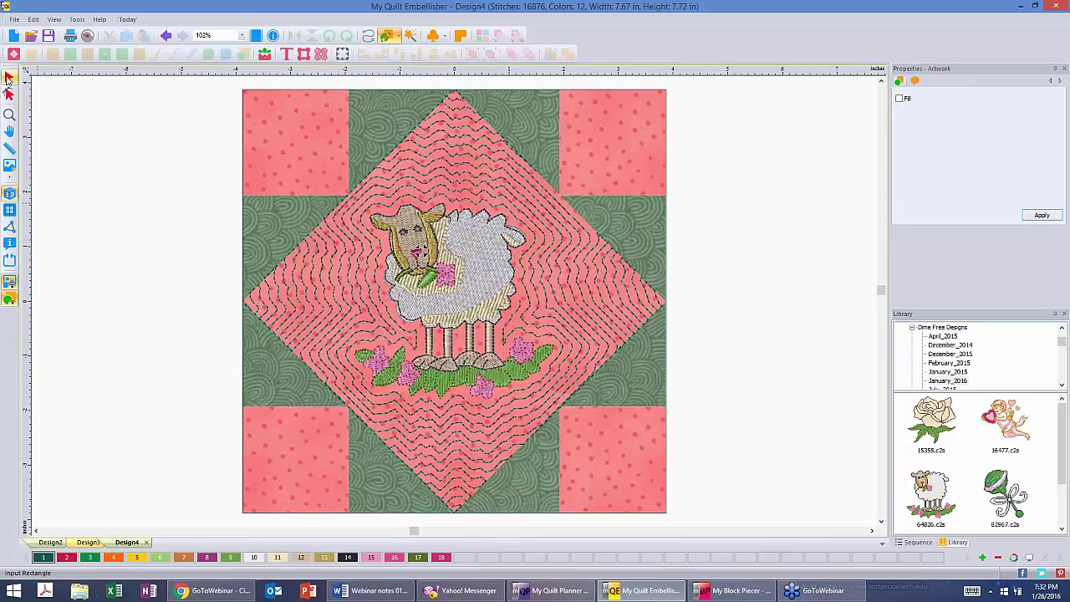
pyautogui.click(8, 77)
pyautogui.click(356, 122)
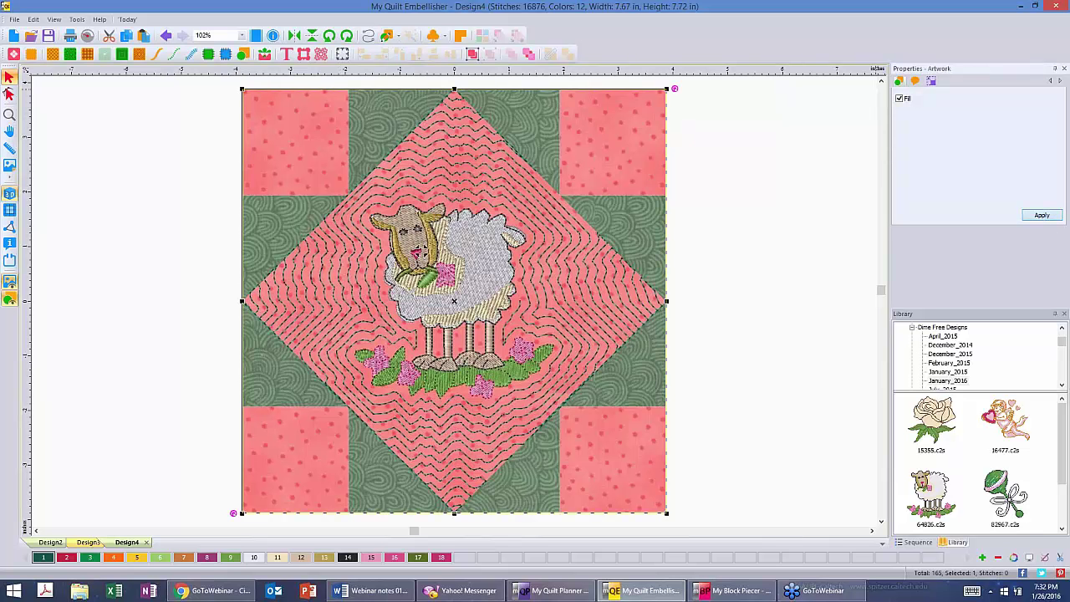
pyautogui.click(1041, 216)
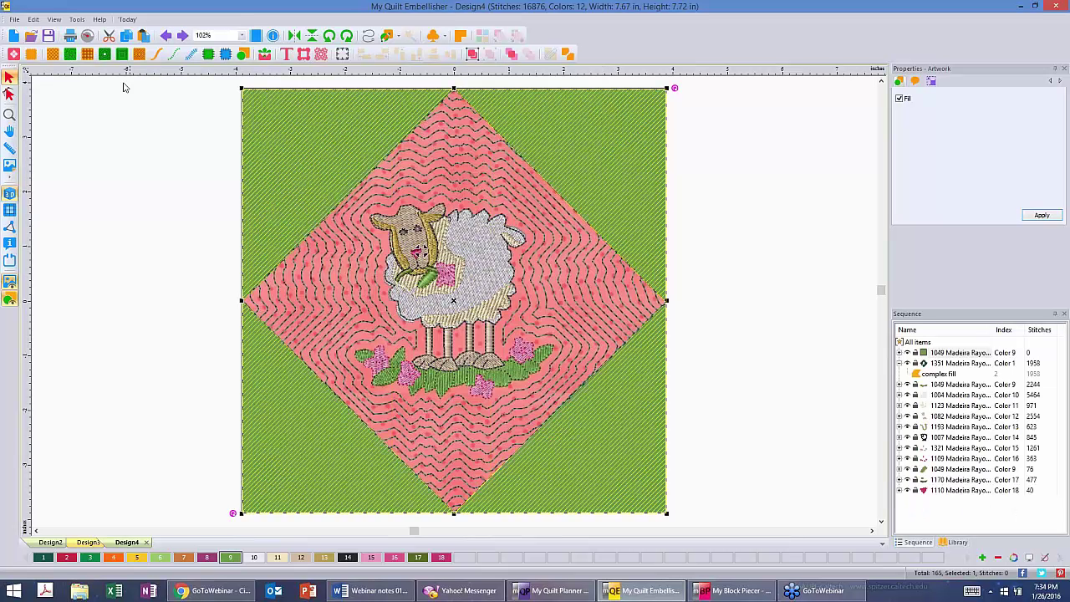
pyautogui.click(829, 365)
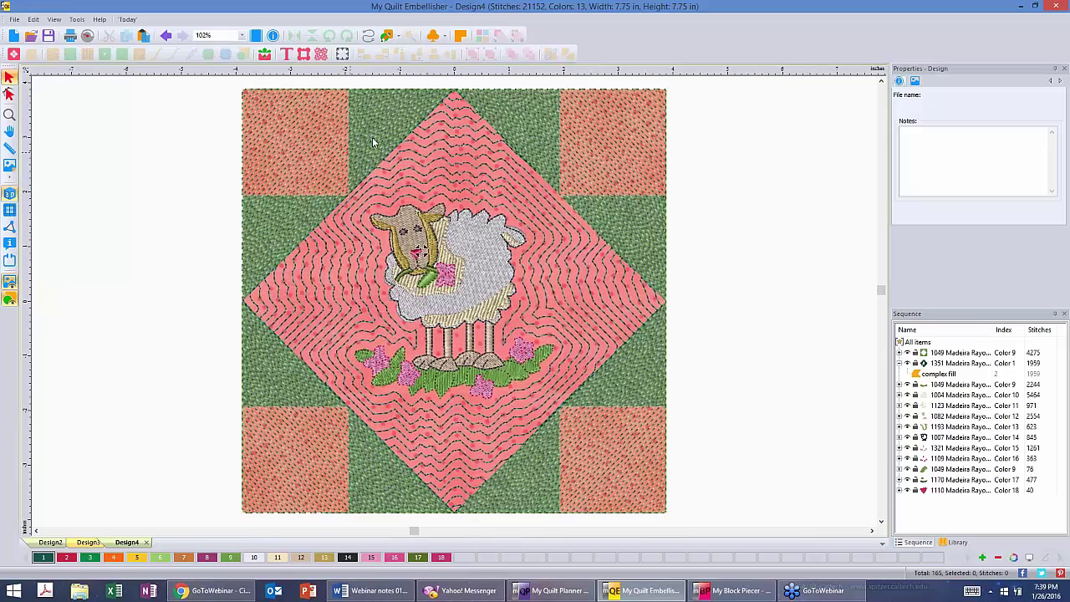
# - Create a united outline around the diamond echo fill at a distance of 0.25 in with one repeat
pyautogui.click(459, 159)
pyautogui.rightClick(460, 158)
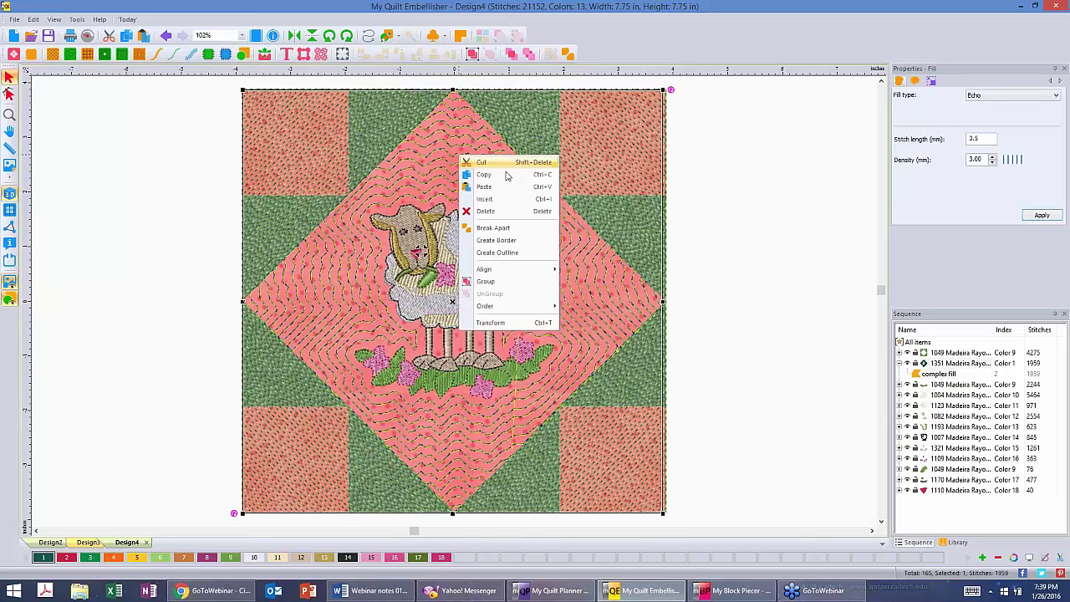
pyautogui.click(509, 254)
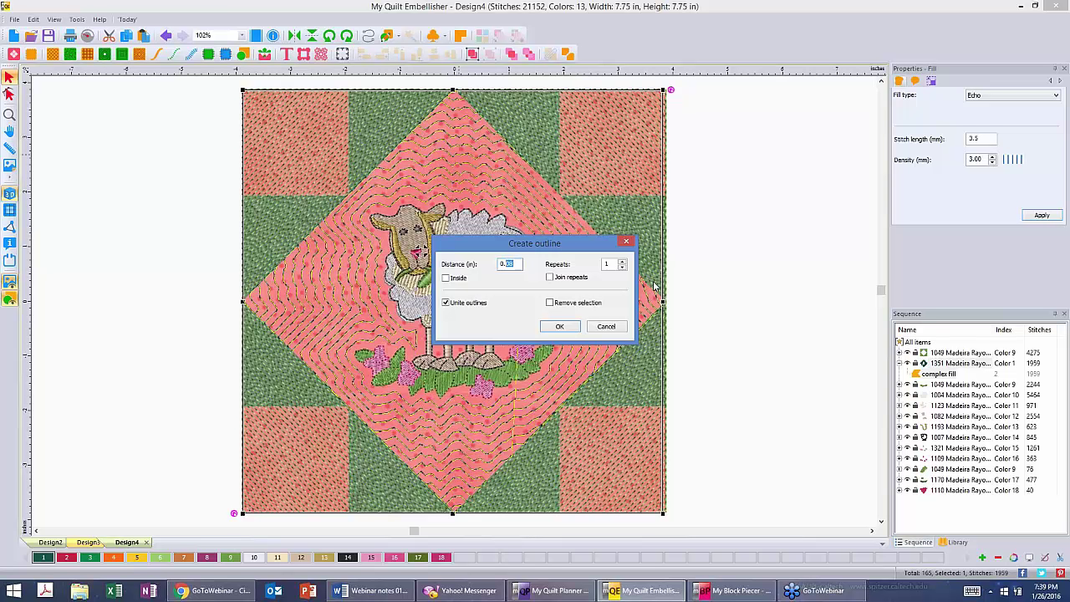
pyautogui.write('0.25')
pyautogui.click(559, 328)
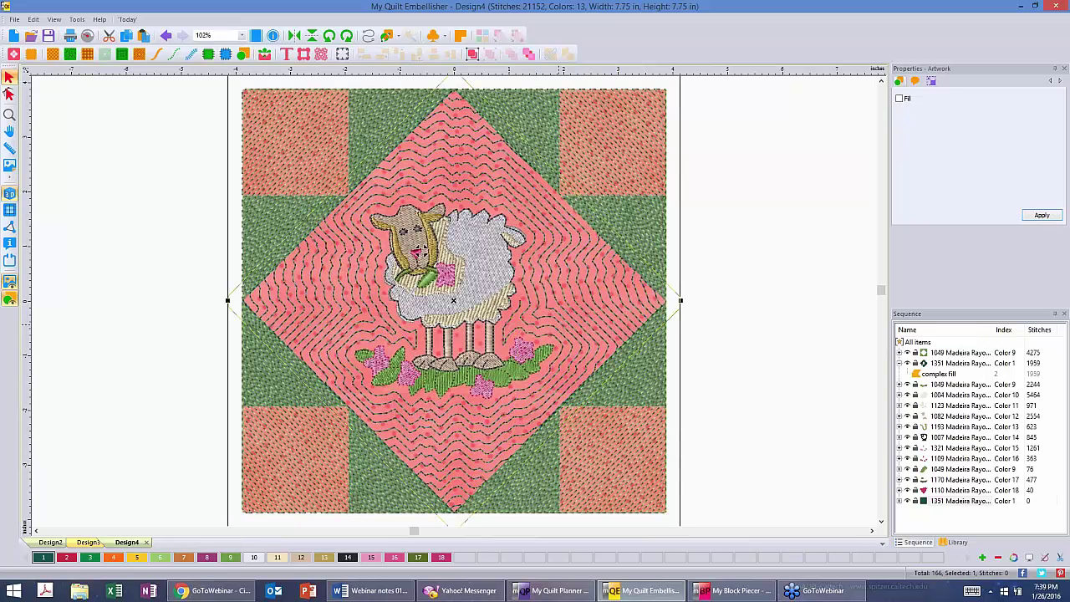
# - Hide the 1049 Madeira Rayon corner fill at the start of the stitching sequence
pyautogui.click(600, 216)
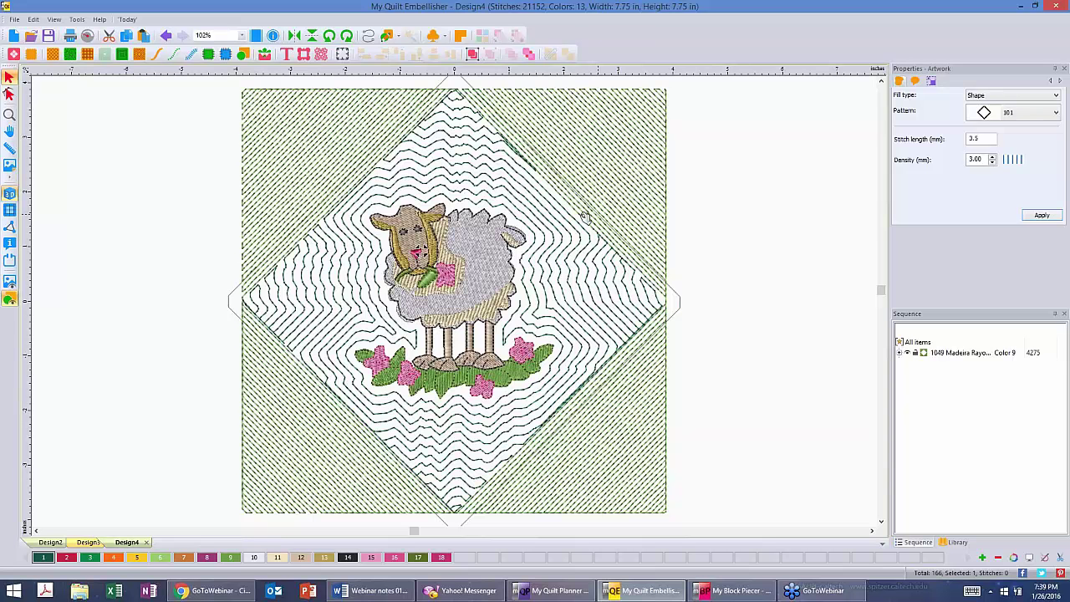
pyautogui.click(936, 365)
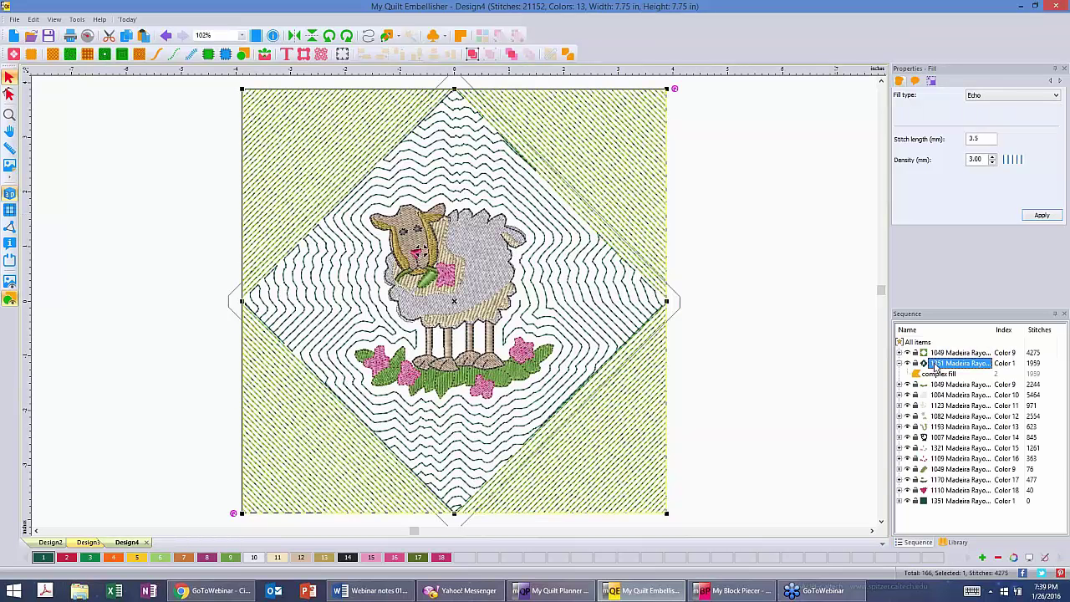
pyautogui.click(945, 352)
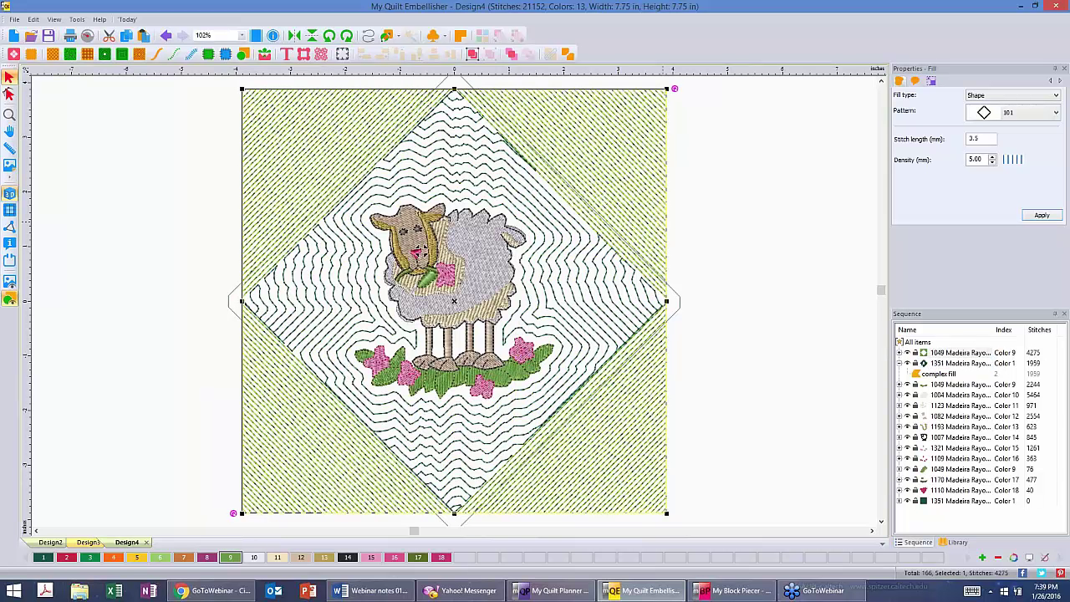
pyautogui.click(907, 353)
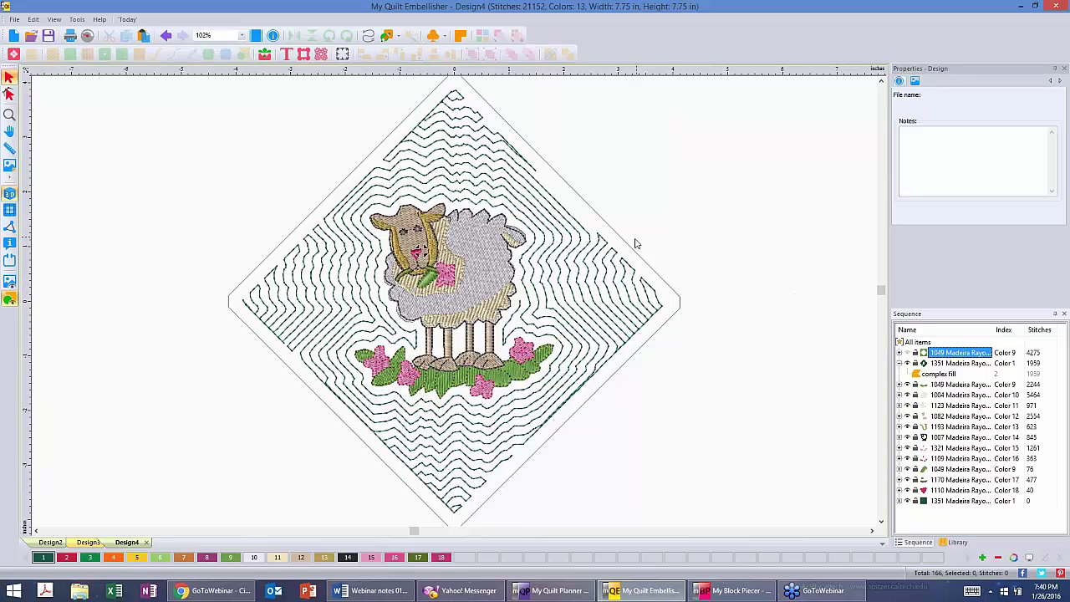
pyautogui.press('Delete')
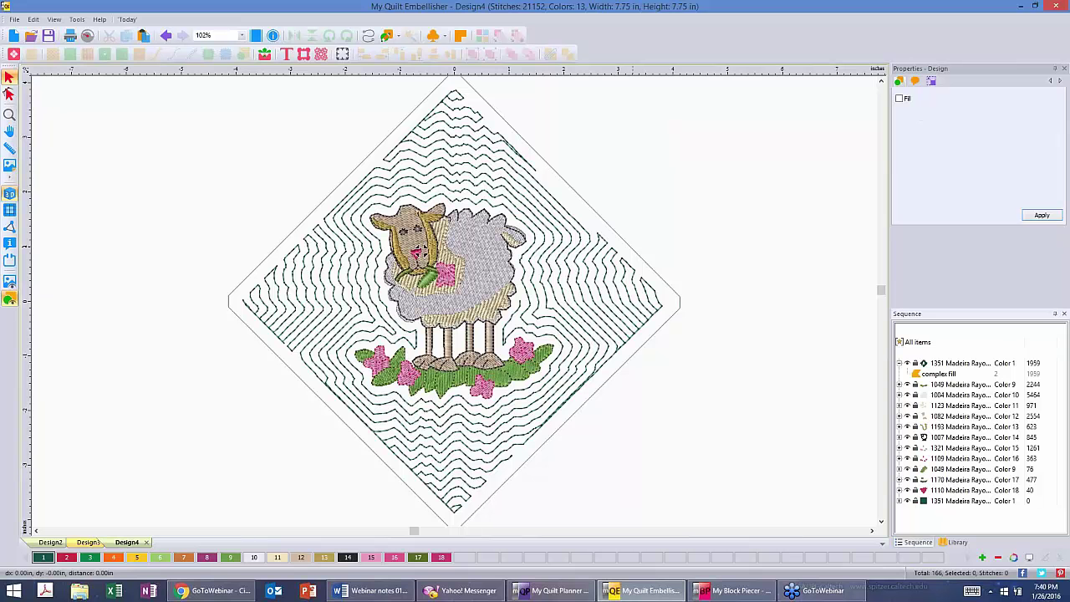
pyautogui.hotkey('ctrl', 'z')
# - Convert the outer diamond outline to a standard run stitch and deselect it
pyautogui.click(600, 219)
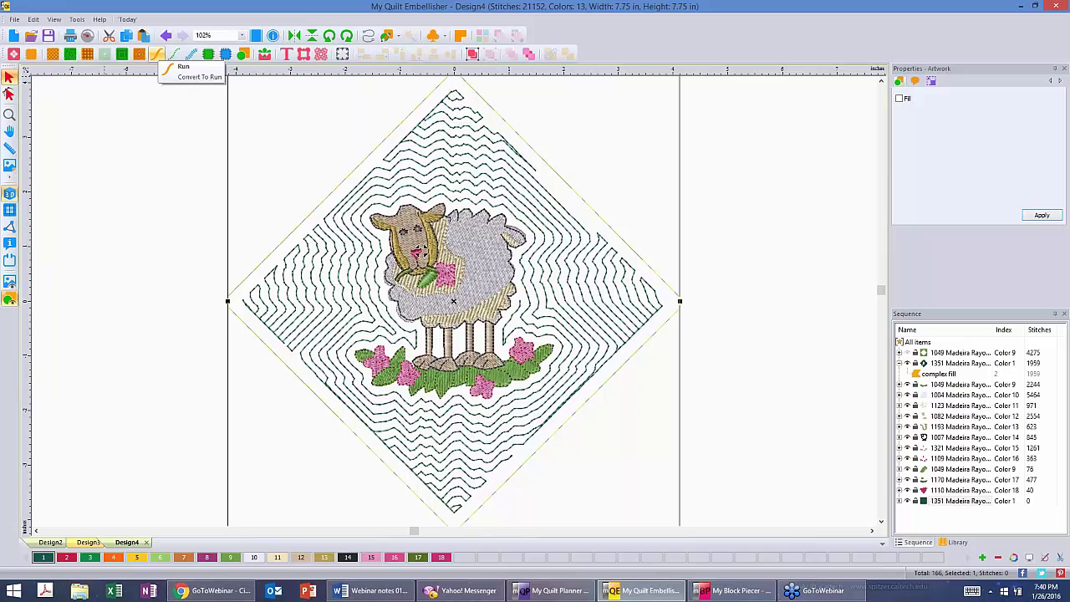
pyautogui.click(157, 54)
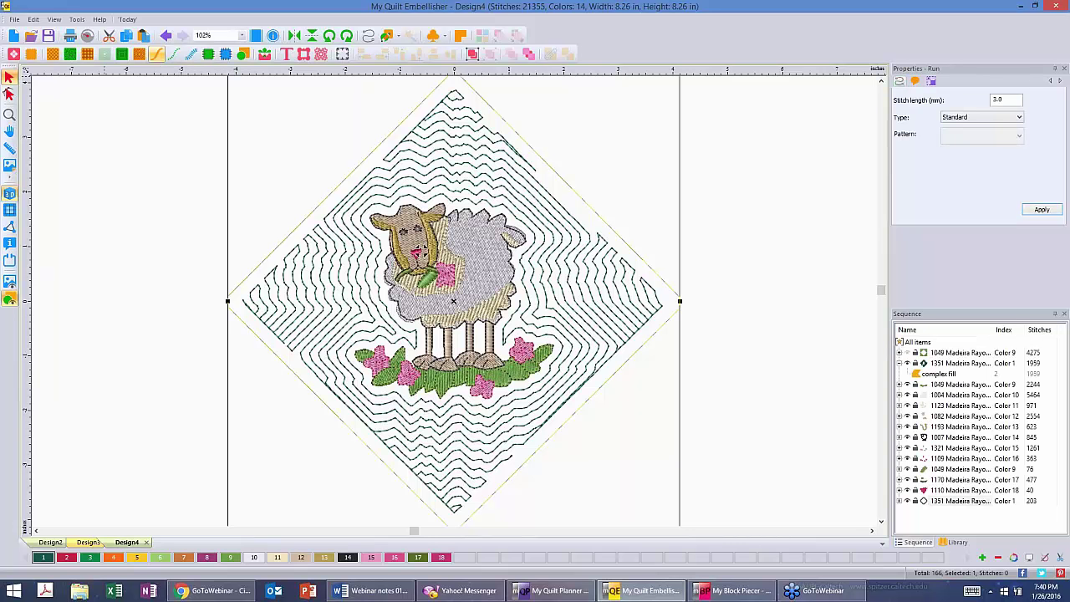
pyautogui.click(164, 215)
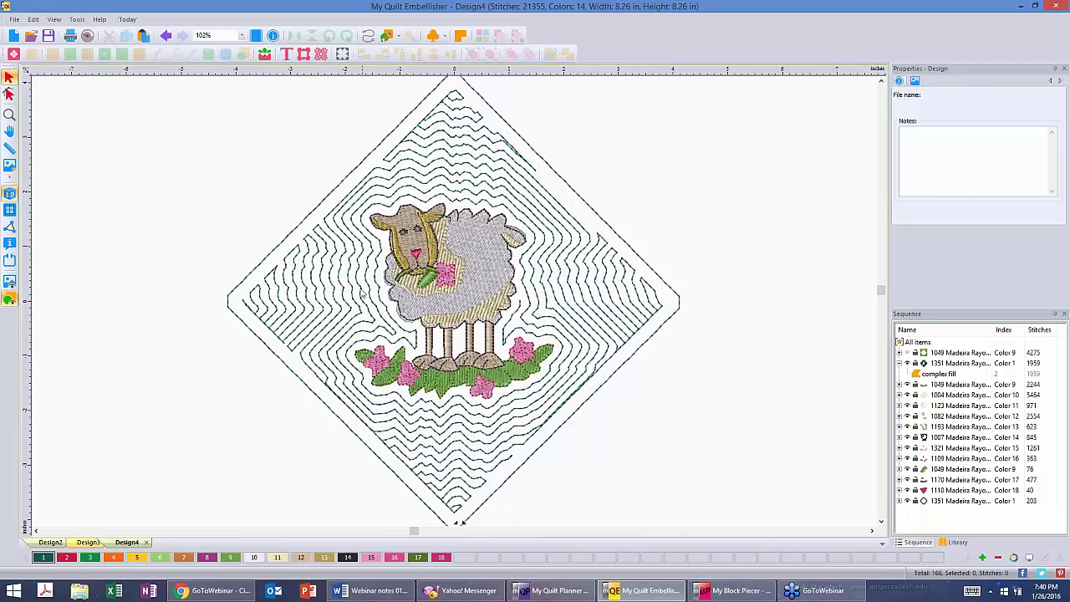
# - Create a border on the diamond echo fill, with standard run stitches 3.0 mm long, and deselect it
pyautogui.click(459, 522)
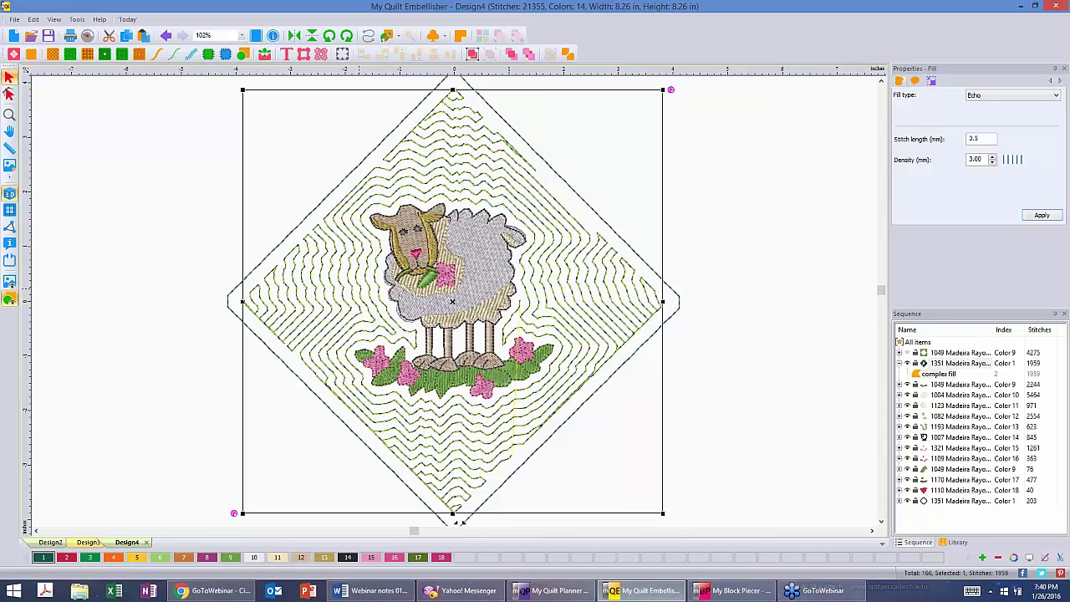
pyautogui.rightClick(360, 290)
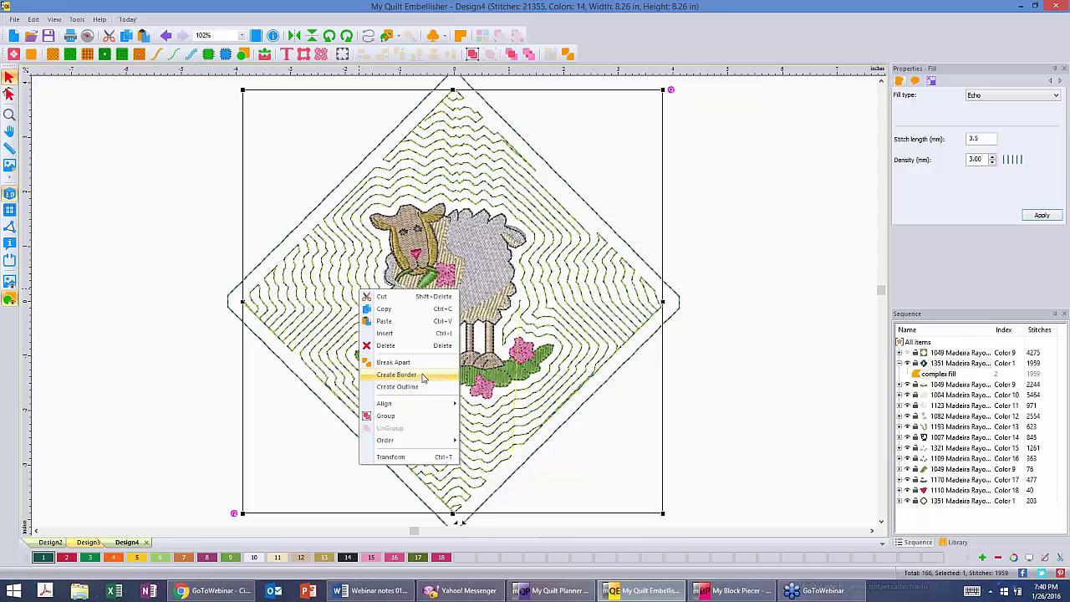
pyautogui.click(422, 379)
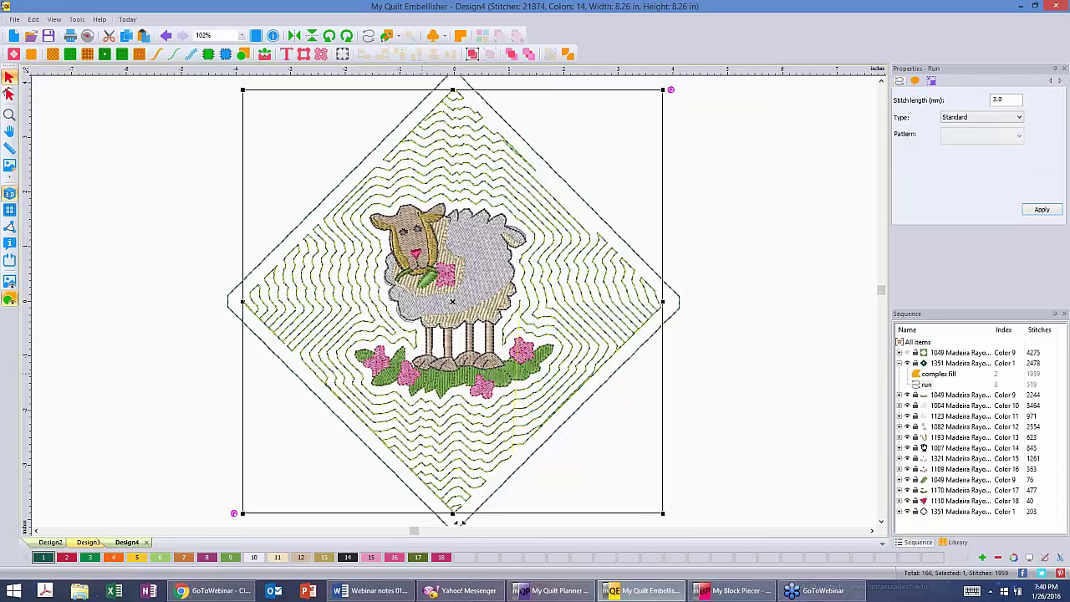
pyautogui.click(713, 267)
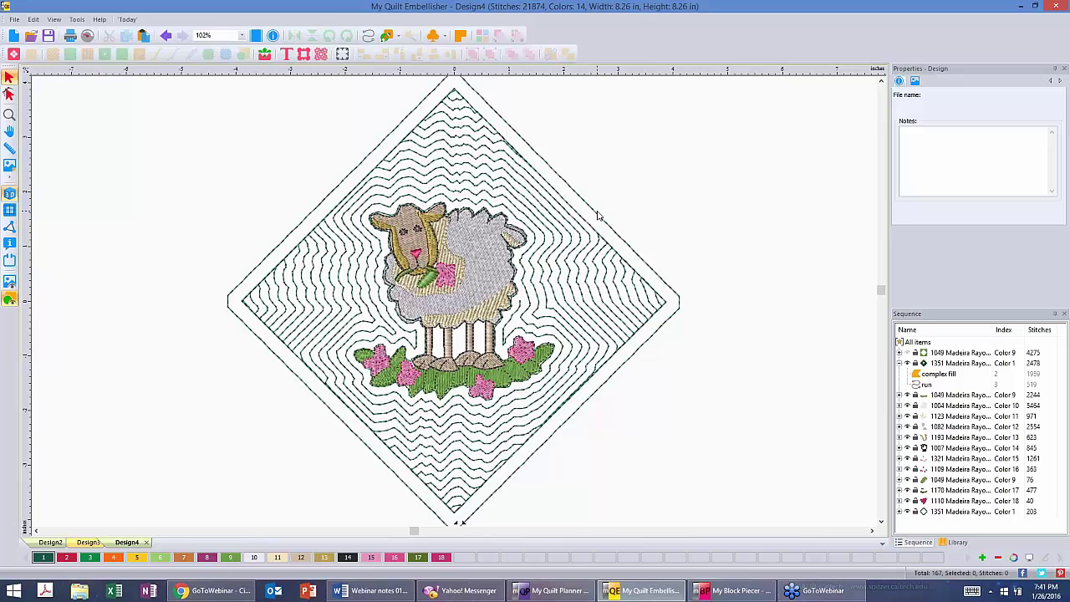
# - Start a new blank design
pyautogui.click(13, 38)
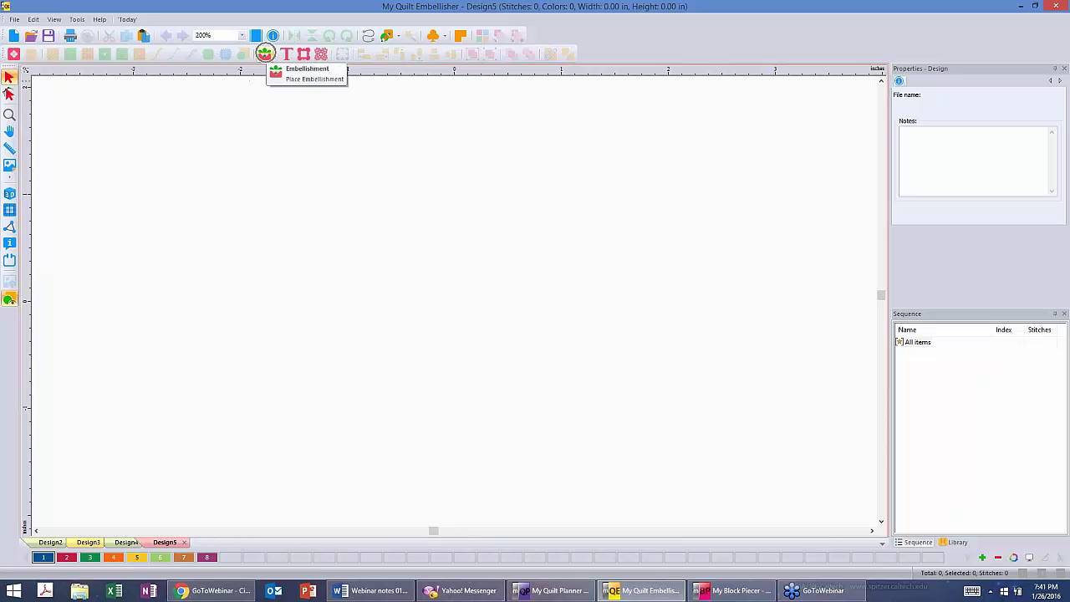
# - Place the Embellishments 19_Circle embellishment from the Elegant 04 category in the blank design
pyautogui.click(264, 53)
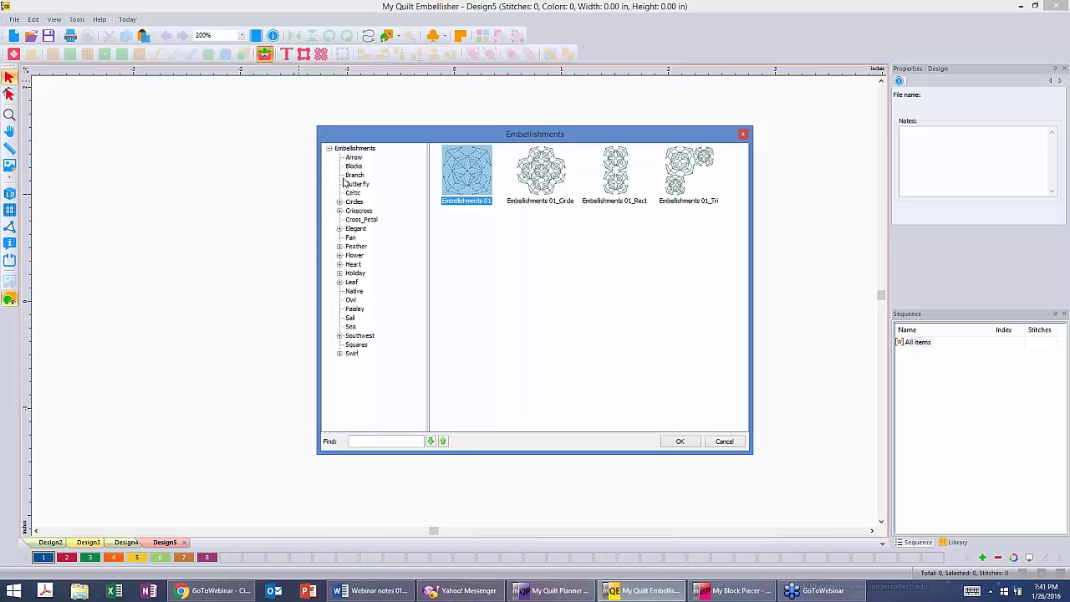
pyautogui.click(339, 229)
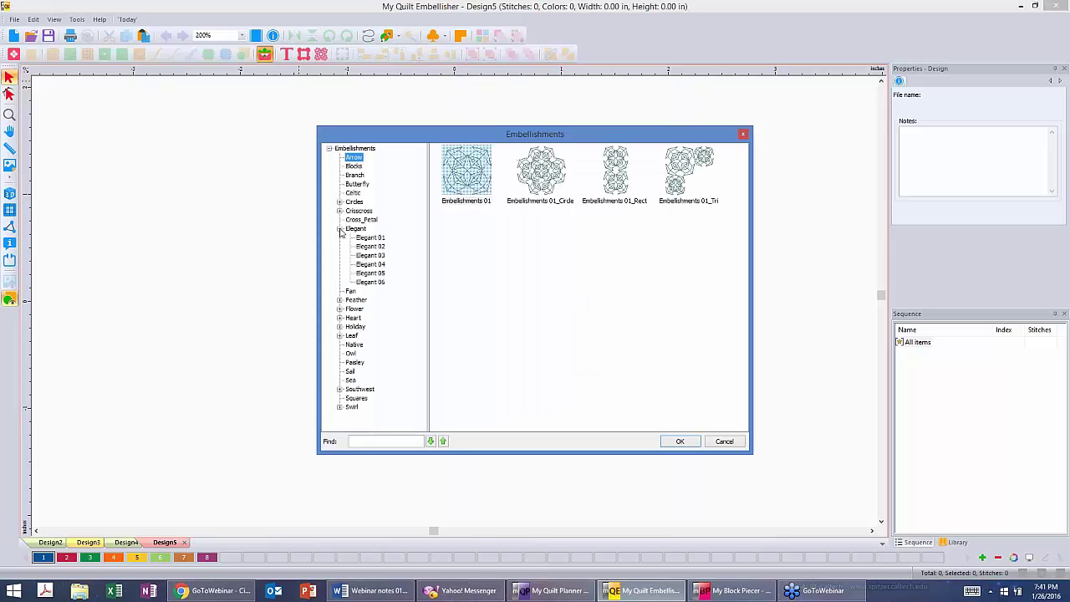
pyautogui.click(378, 266)
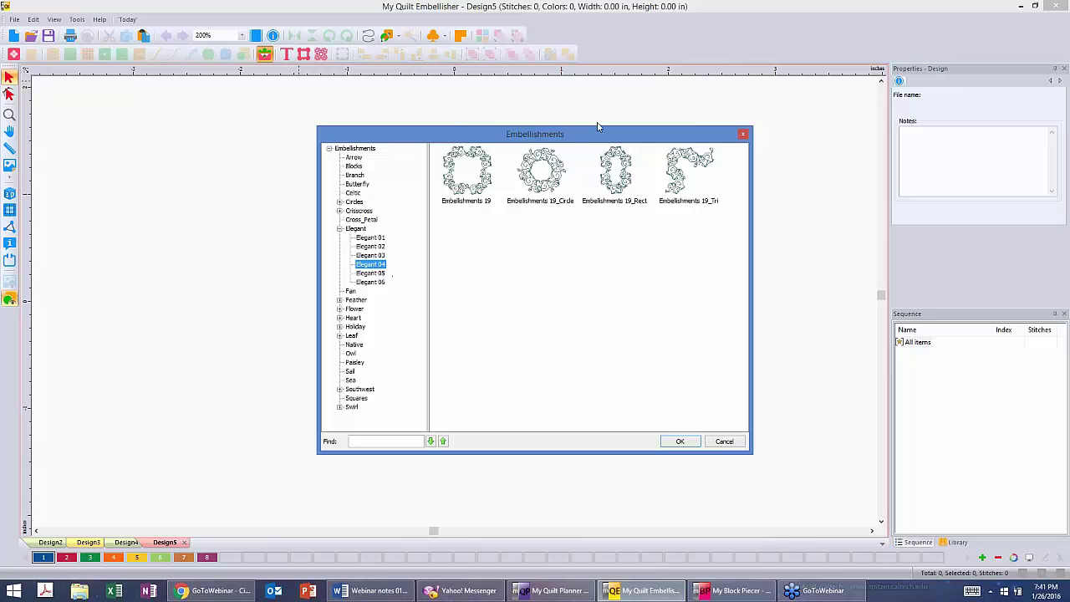
pyautogui.click(552, 160)
pyautogui.click(565, 171)
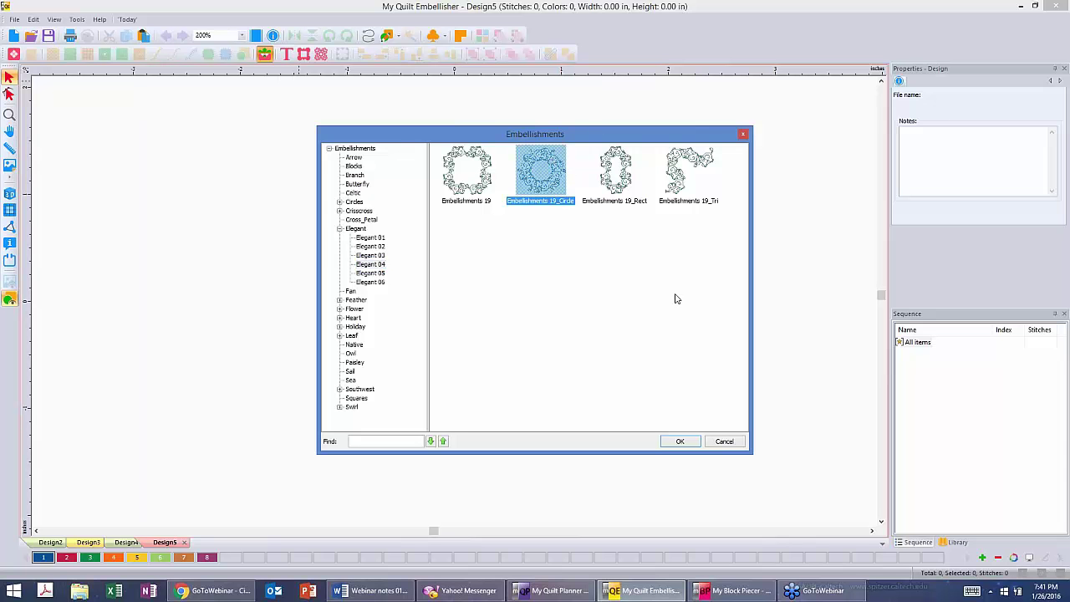
pyautogui.click(684, 441)
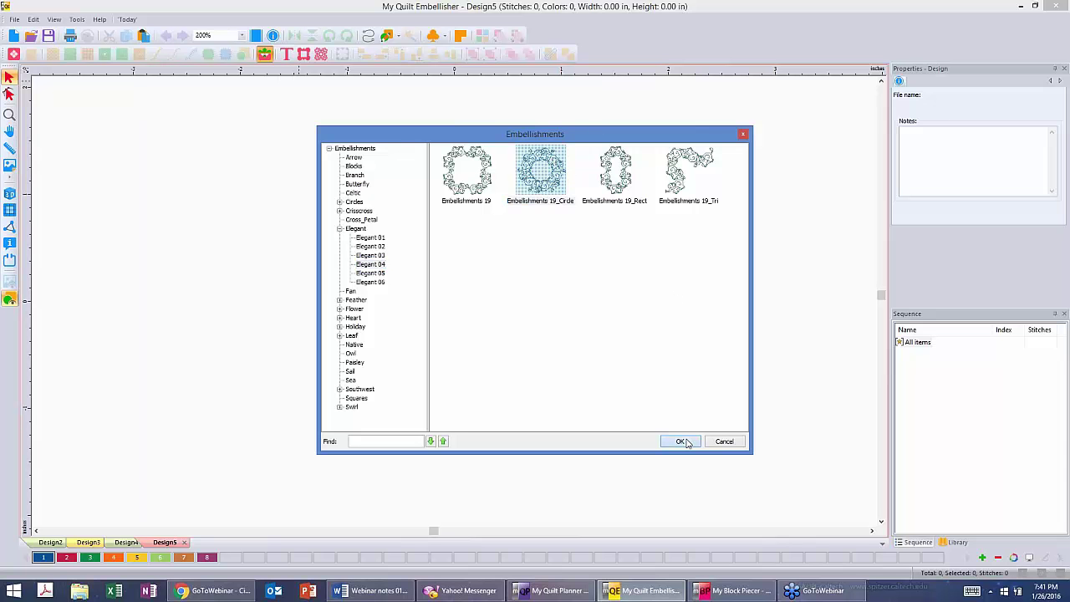
pyautogui.click(794, 251)
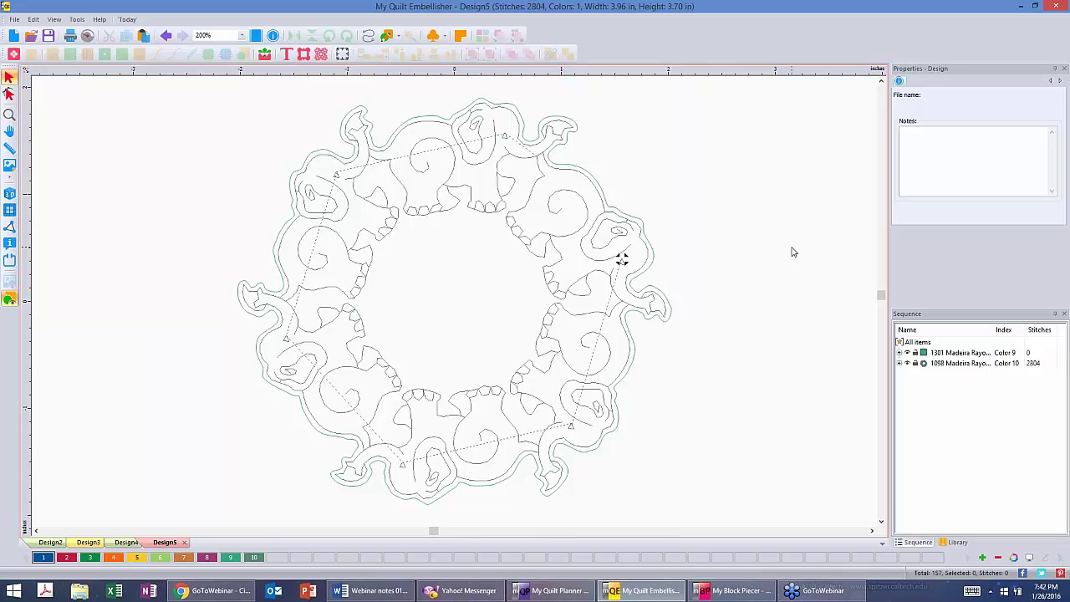
# - Delete the 1301 Madeira Rayon outline artwork around the circular embellishment and clear the selection
pyautogui.click(900, 353)
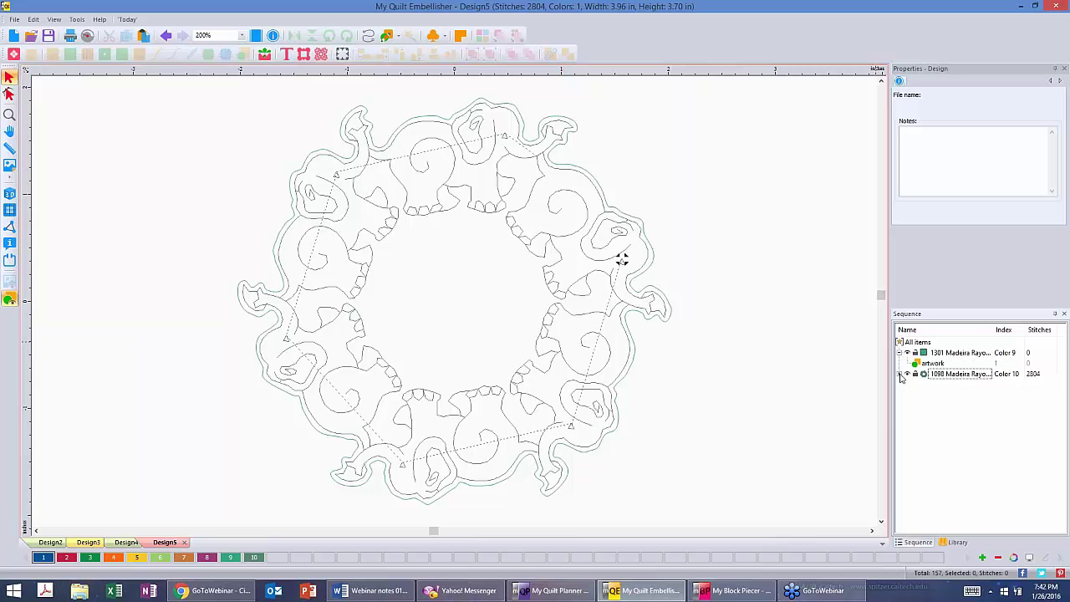
pyautogui.click(899, 373)
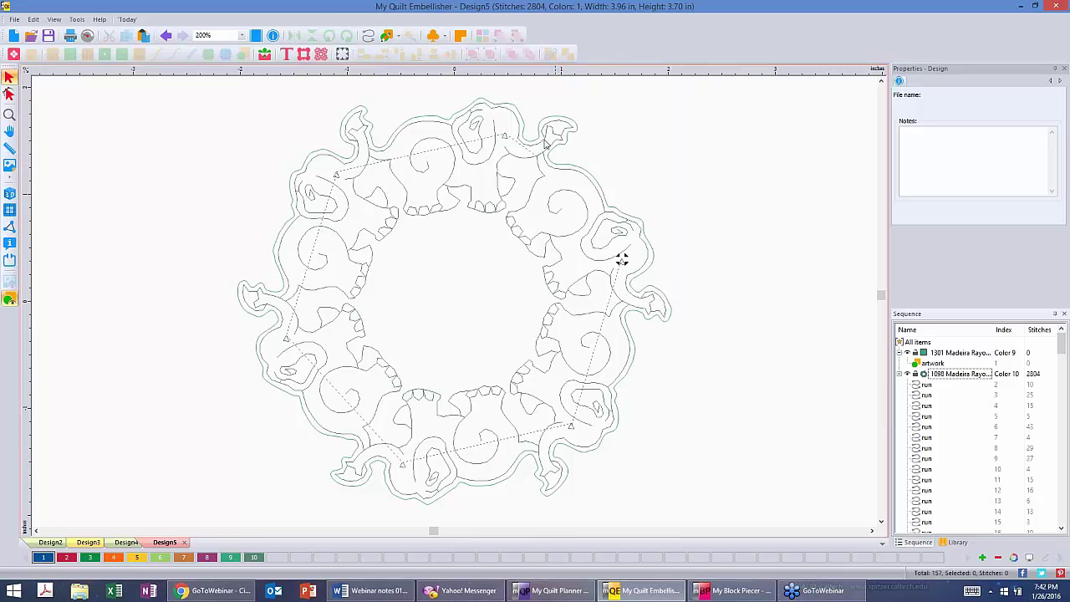
pyautogui.click(963, 374)
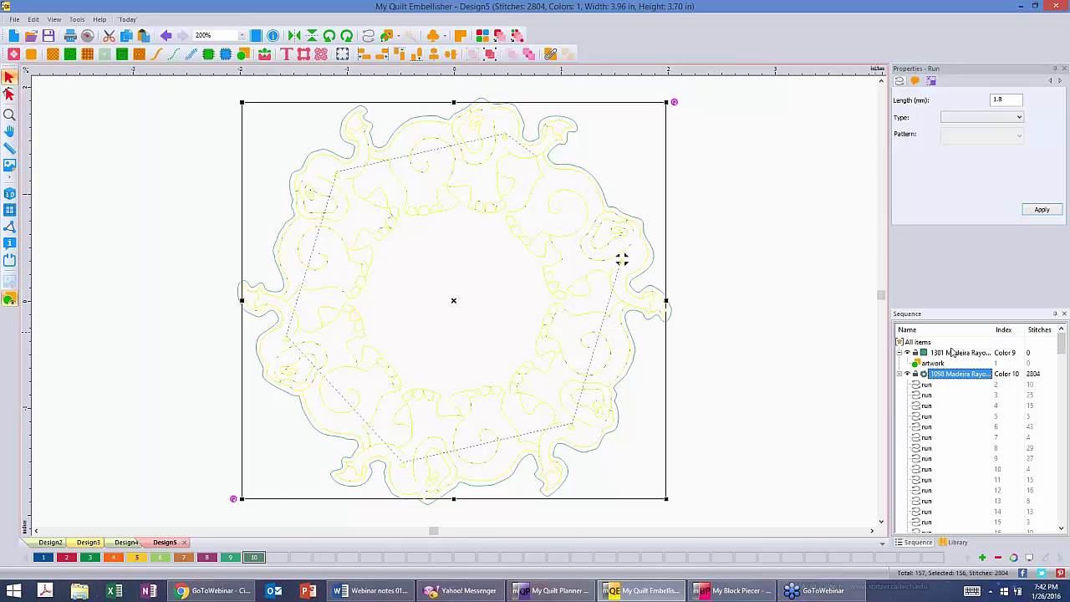
pyautogui.click(953, 353)
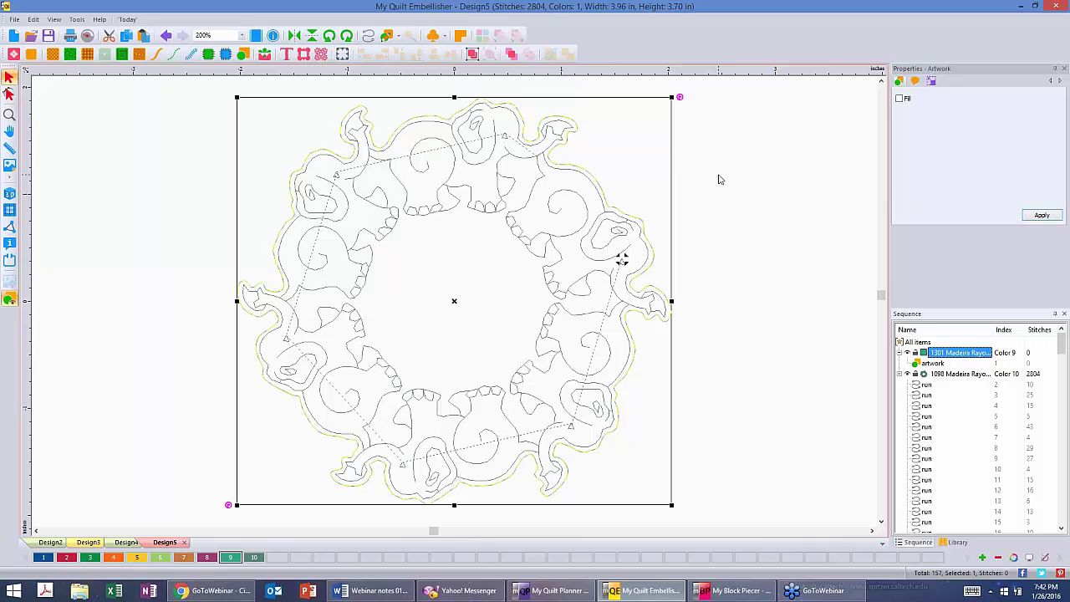
pyautogui.hotkey('ctrl', 'z')
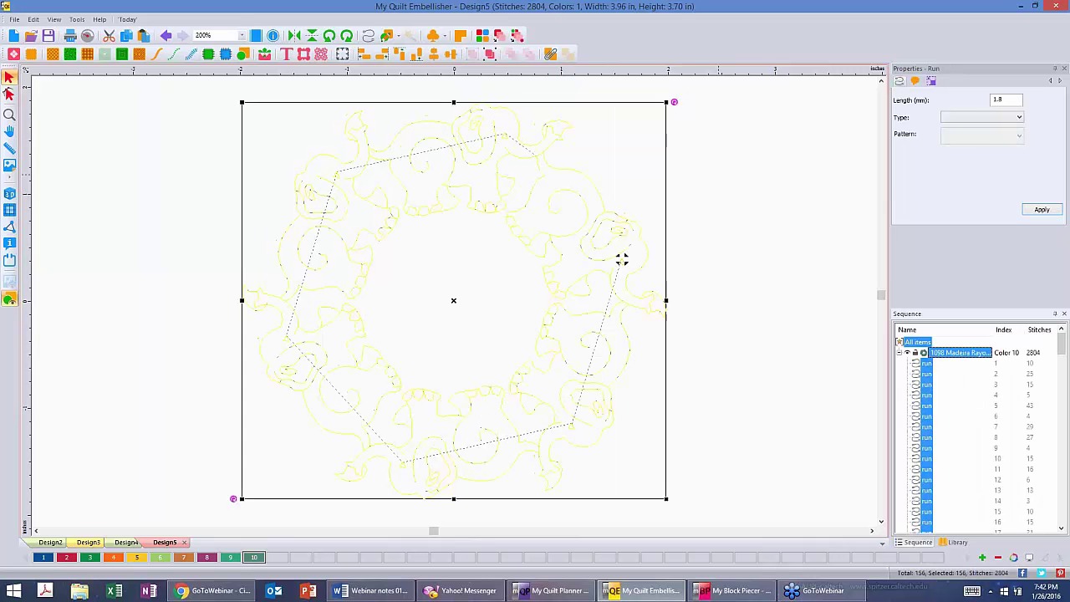
pyautogui.hotkey('ctrl', 'z')
pyautogui.press('Escape')
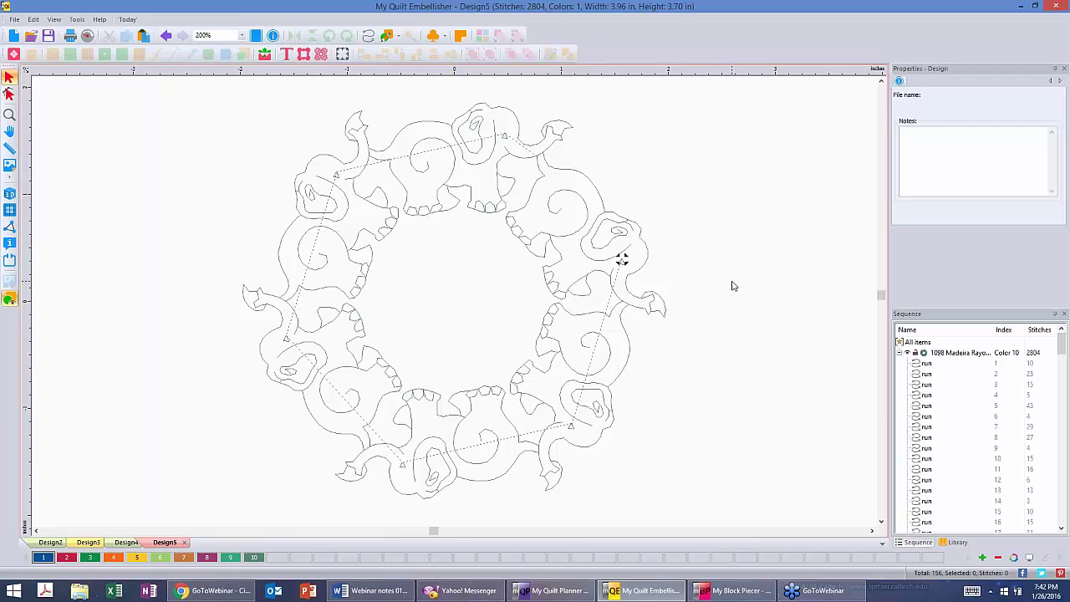
# - Change the selection highlight color to cyan in the general view options and check it by selecting the embellishment
pyautogui.click(587, 180)
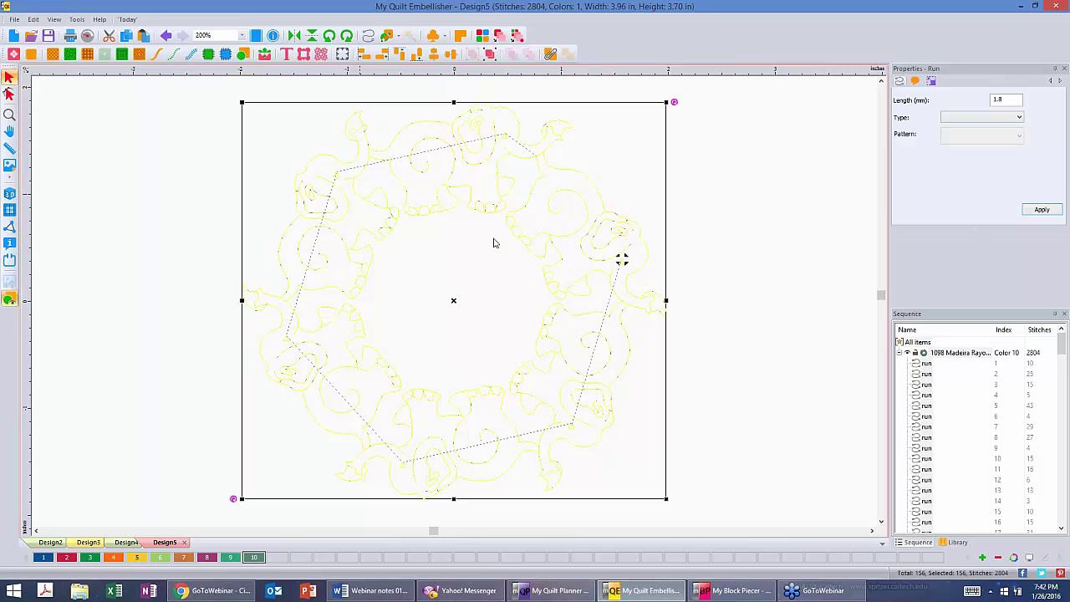
pyautogui.click(76, 20)
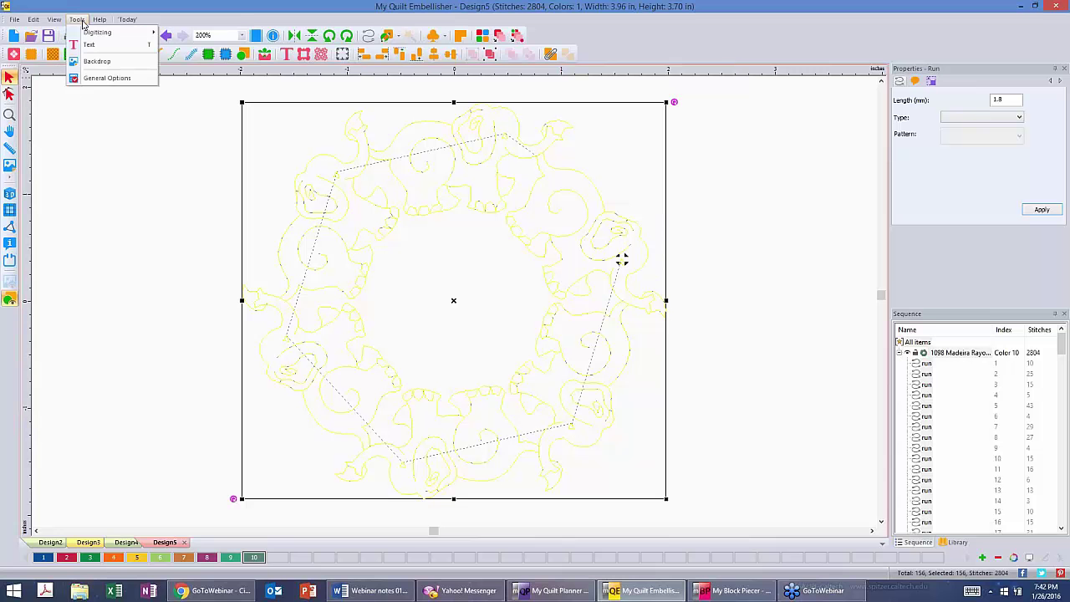
pyautogui.click(102, 79)
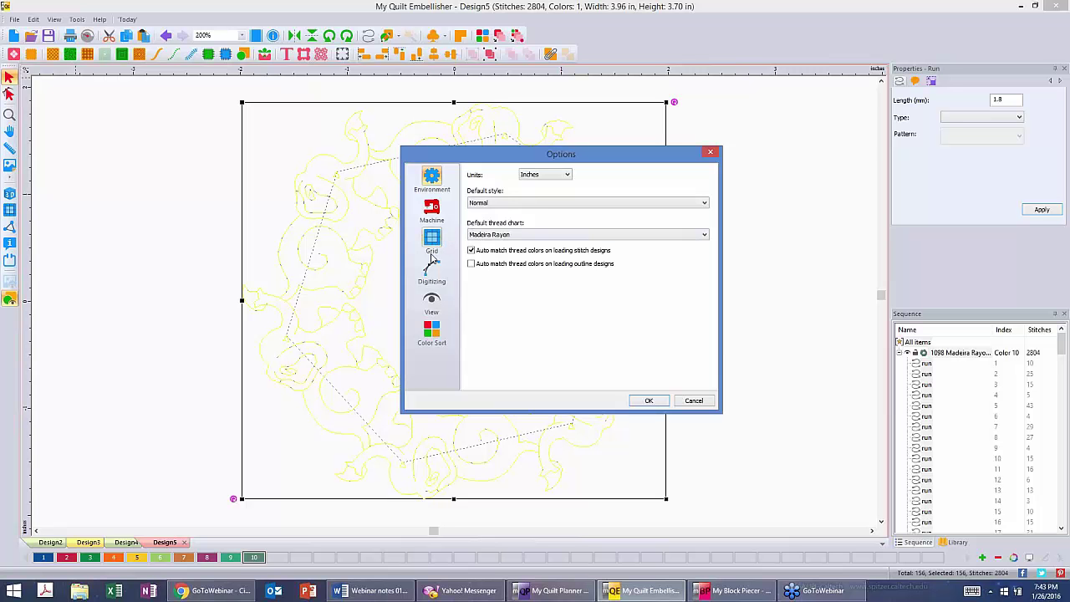
pyautogui.click(428, 305)
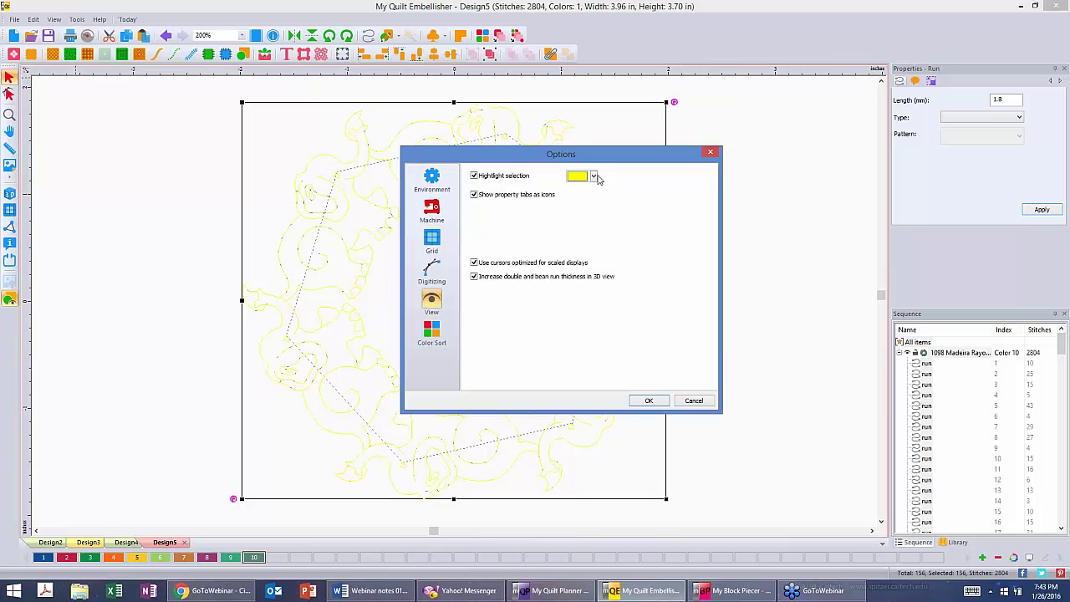
pyautogui.click(594, 177)
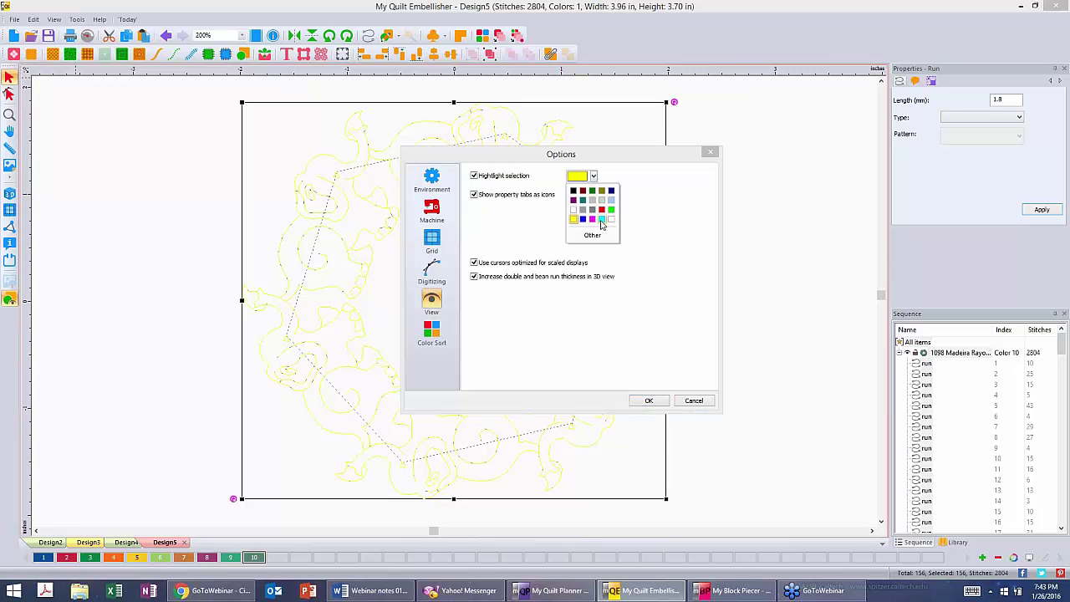
pyautogui.click(601, 221)
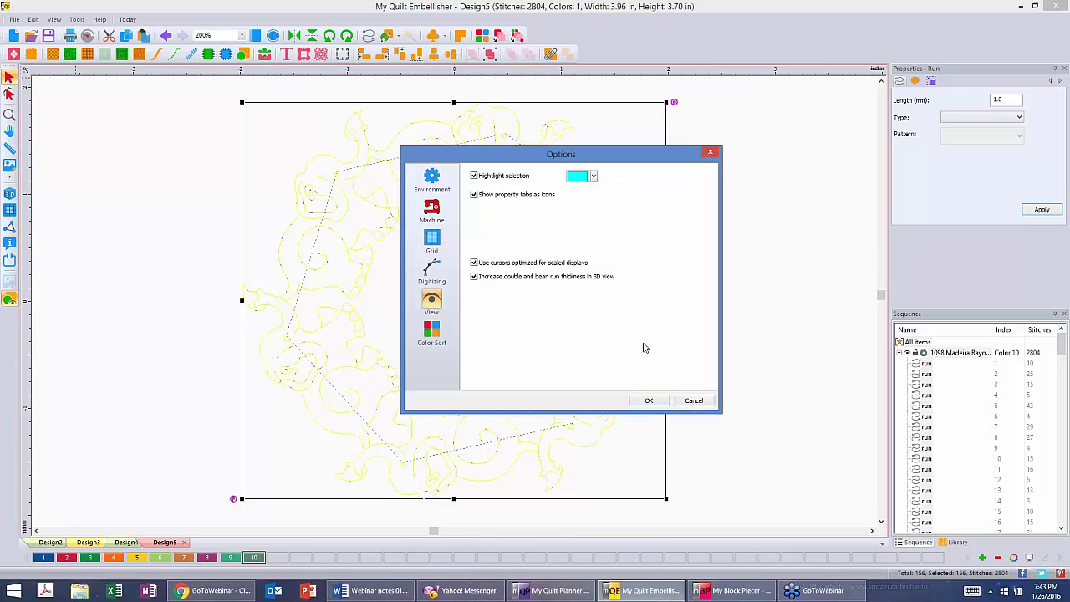
pyautogui.click(648, 401)
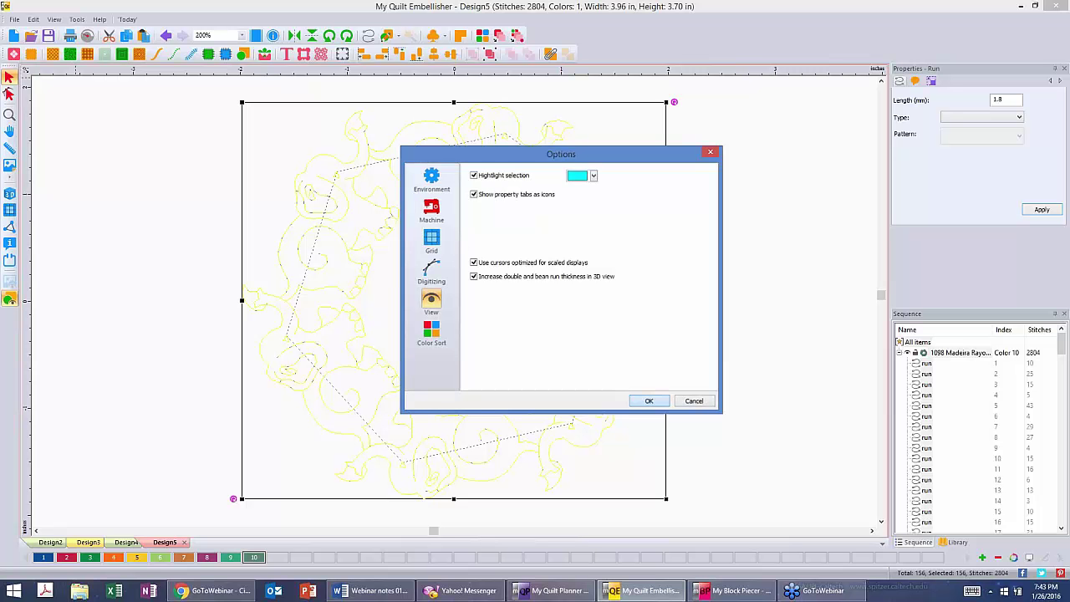
pyautogui.click(744, 197)
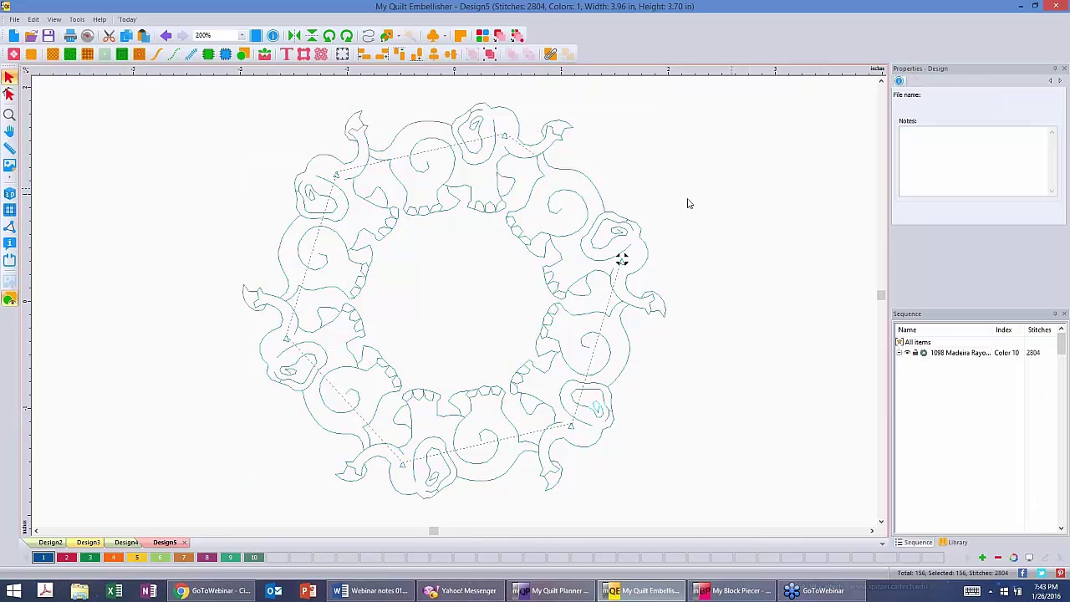
pyautogui.click(621, 259)
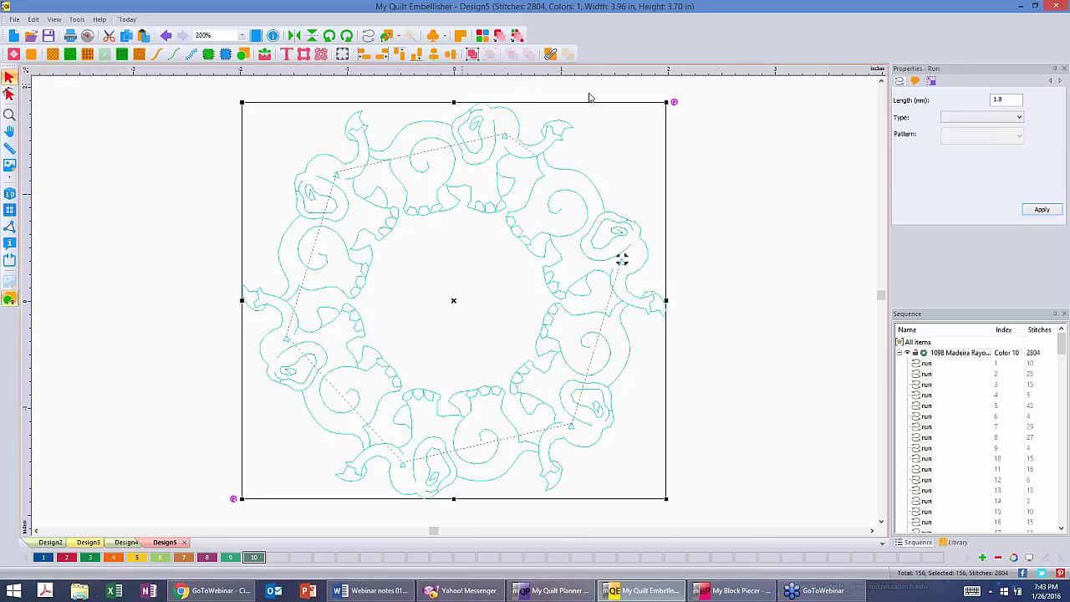
pyautogui.click(765, 216)
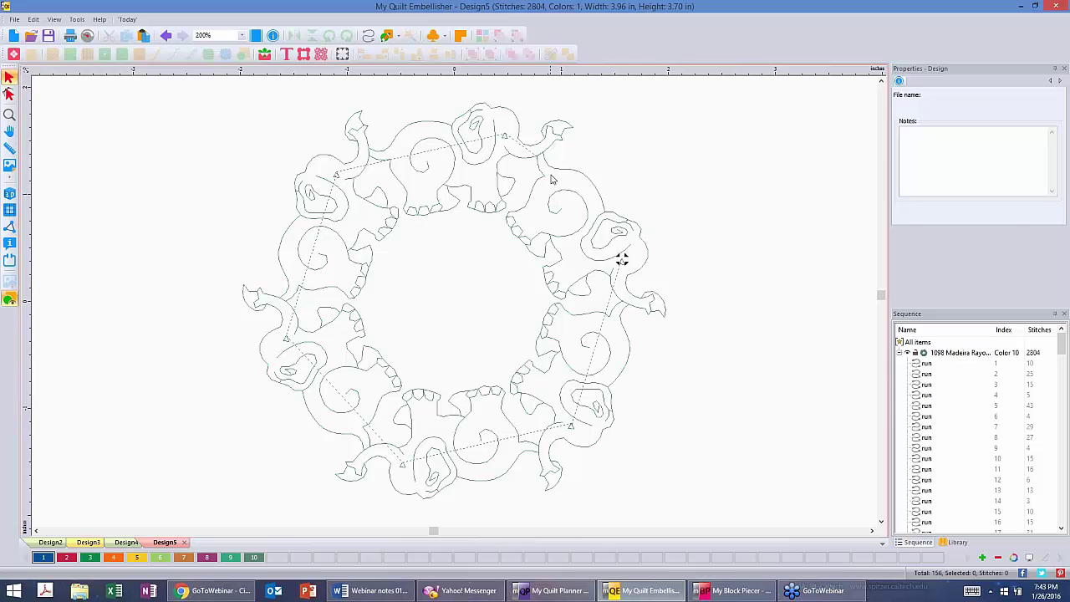
# - Set all run stitches of the embellishment to the Two ply type with a 2.0 mm stitch length, and deselect them
pyautogui.click(558, 173)
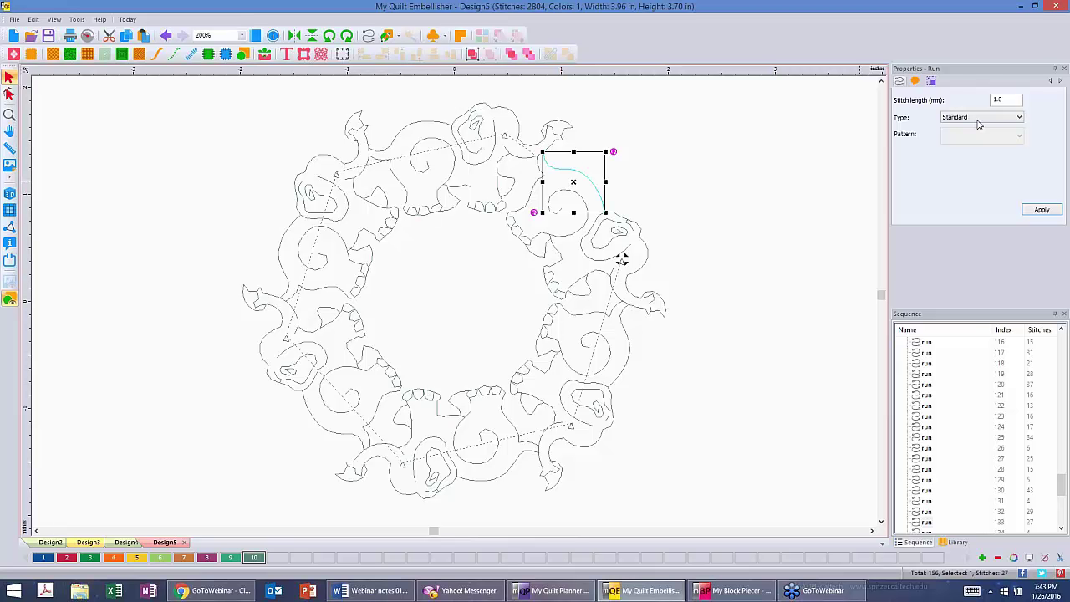
pyautogui.click(748, 226)
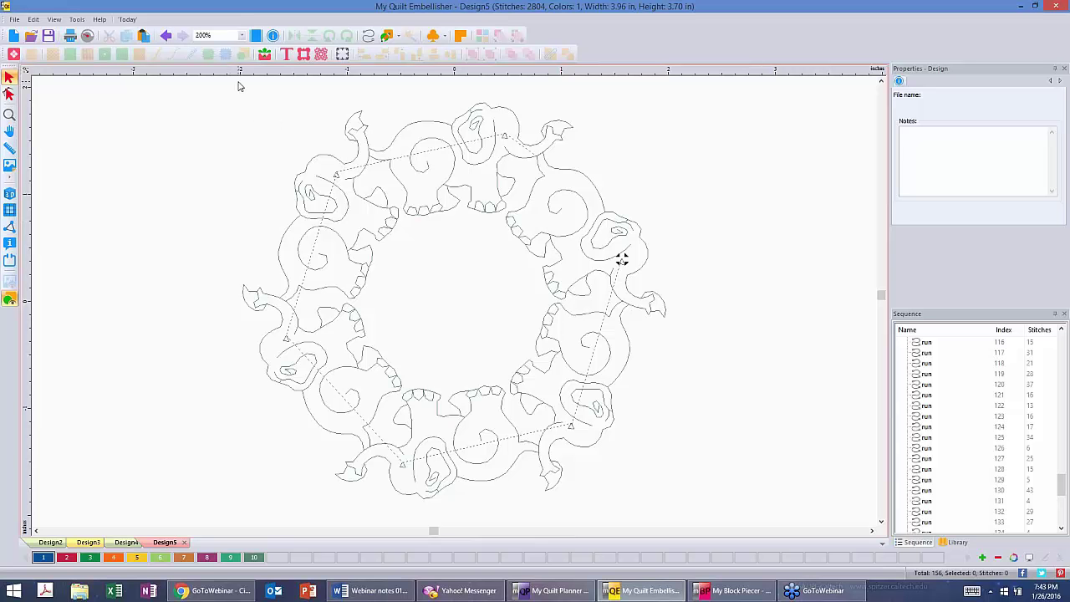
pyautogui.moveTo(231, 83); pyautogui.dragTo(721, 519)
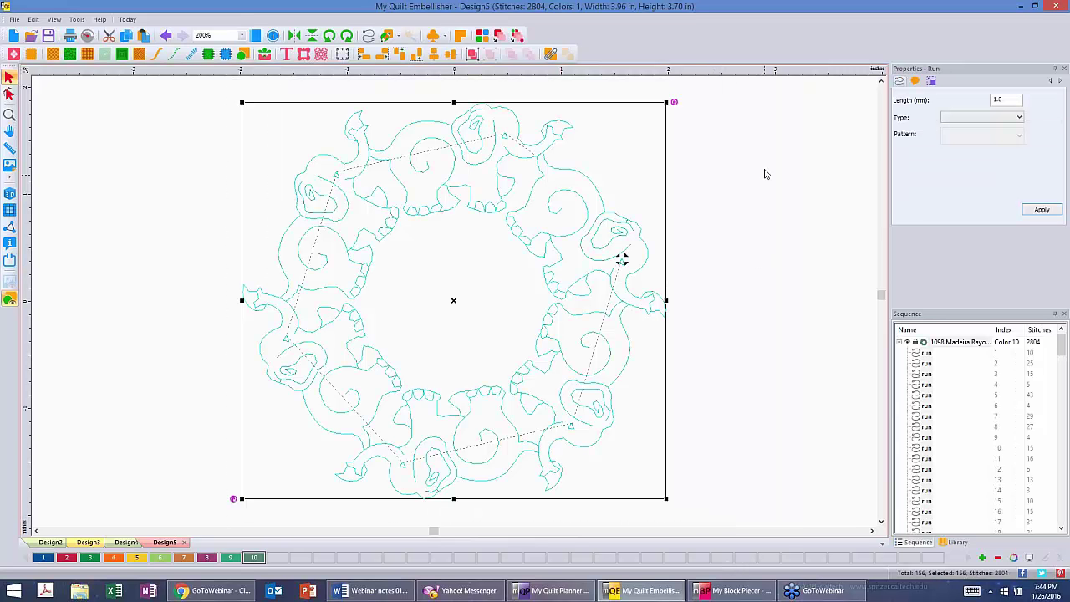
pyautogui.click(1020, 120)
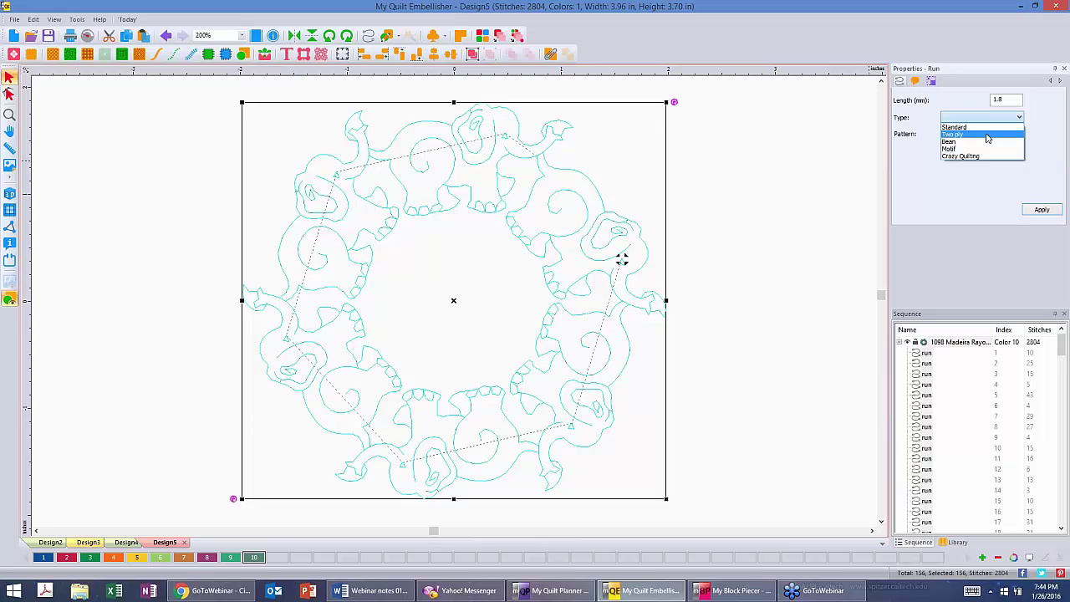
pyautogui.click(987, 138)
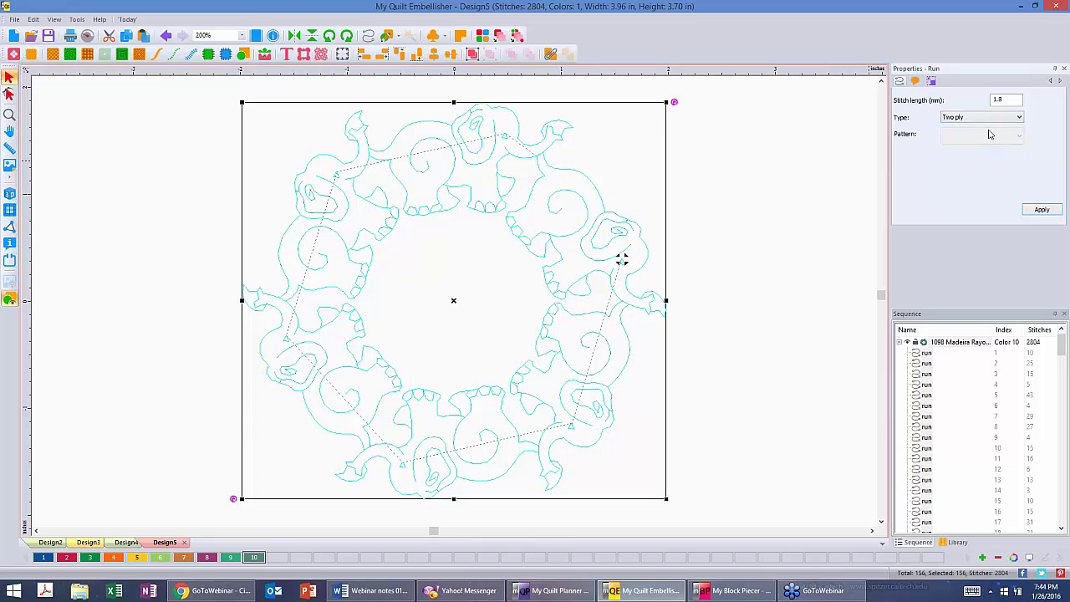
pyautogui.moveTo(1006, 100); pyautogui.dragTo(968, 97)
pyautogui.write('2.')
pyautogui.click(1042, 210)
pyautogui.click(741, 163)
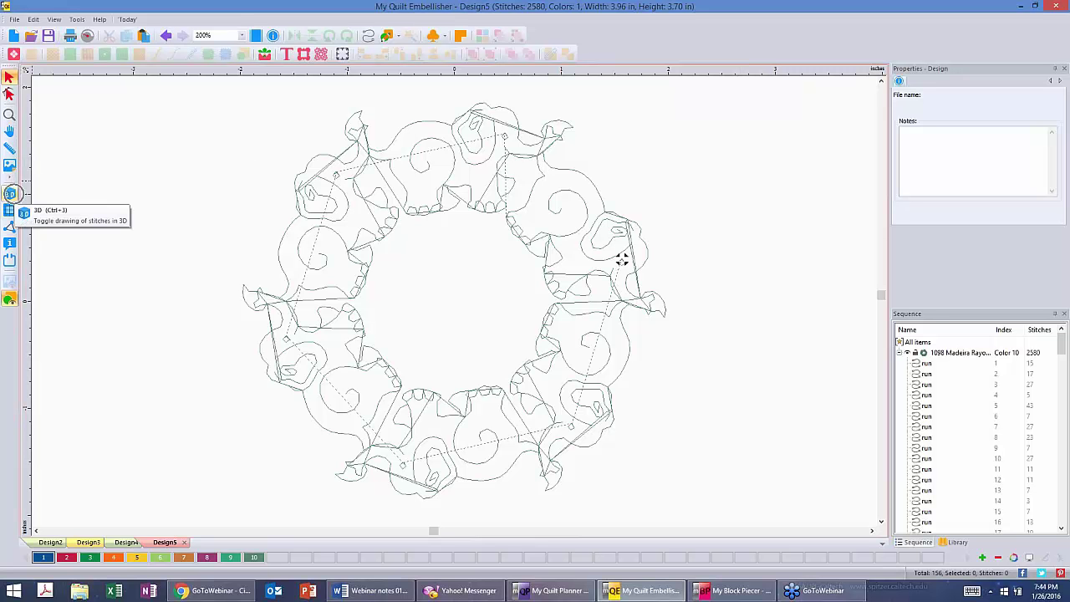
# - Show the stitches in 3D, combine all run paths of the embellishment into one object, and deselect it
pyautogui.click(10, 195)
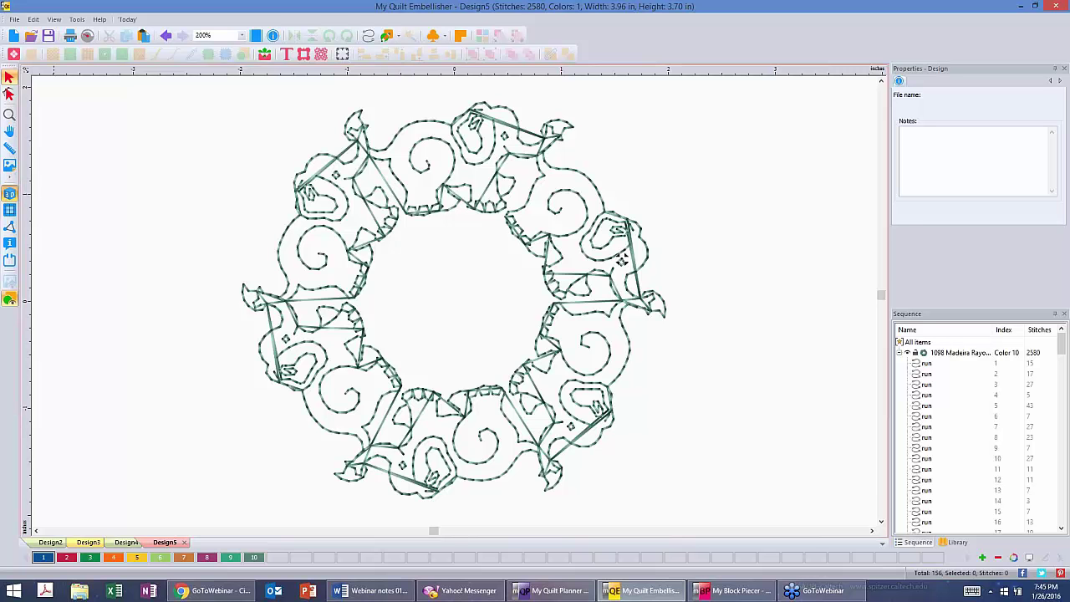
pyautogui.moveTo(215, 91); pyautogui.dragTo(619, 443)
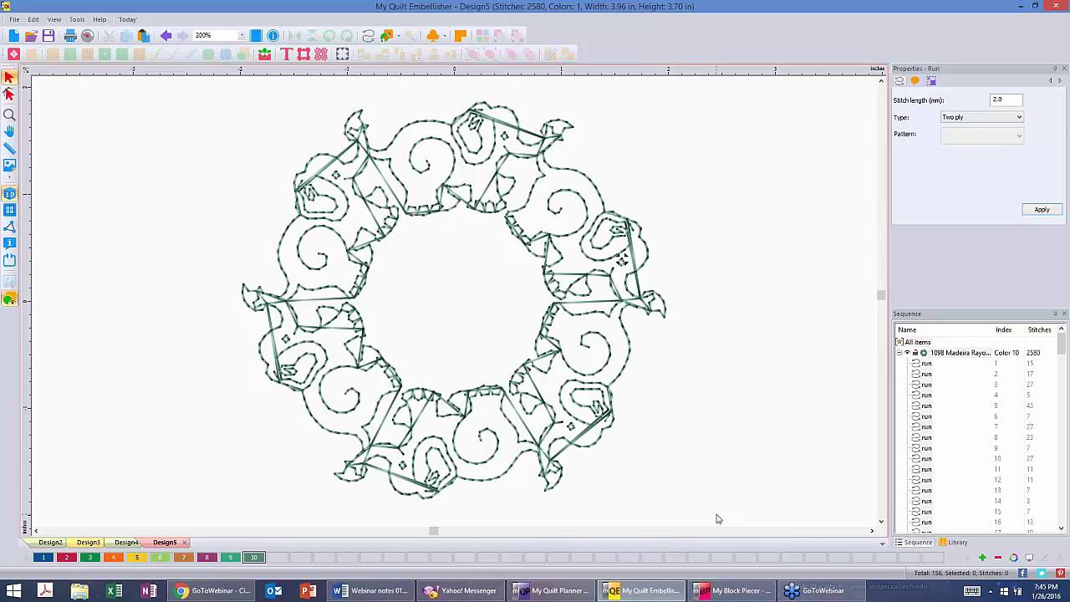
pyautogui.hotkey('ctrl', 'a')
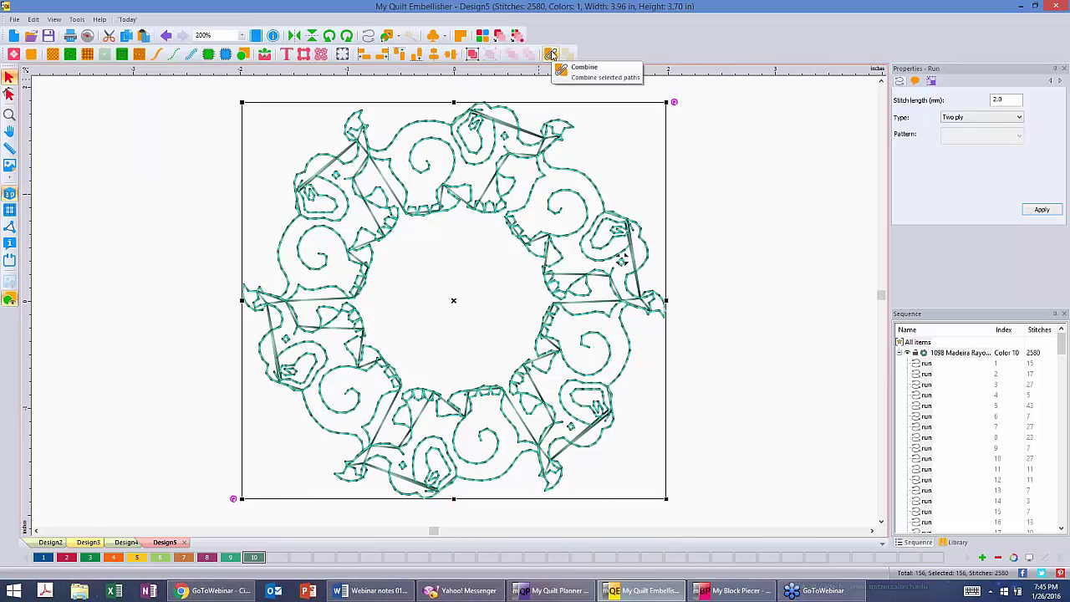
pyautogui.click(551, 54)
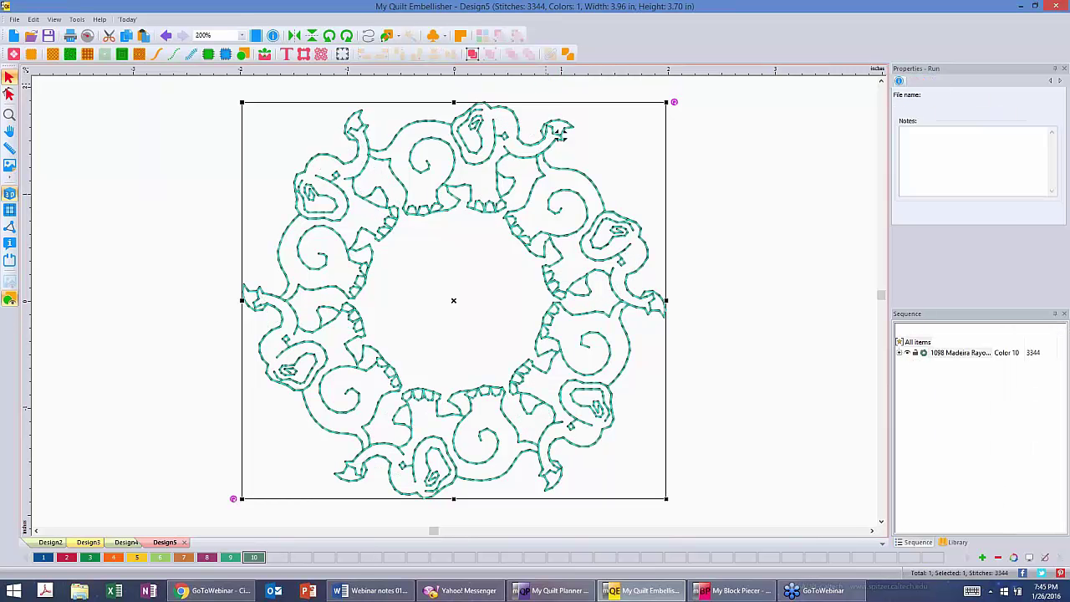
pyautogui.press('Escape')
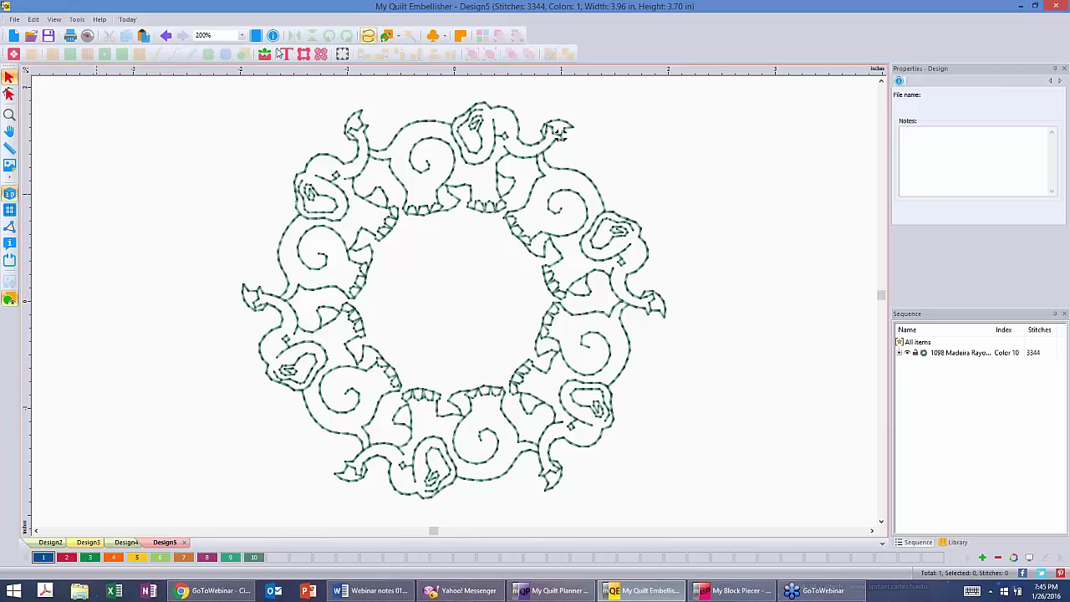
# - Undo the combining of the run paths and turn off the 3D stitch view
pyautogui.click(165, 35)
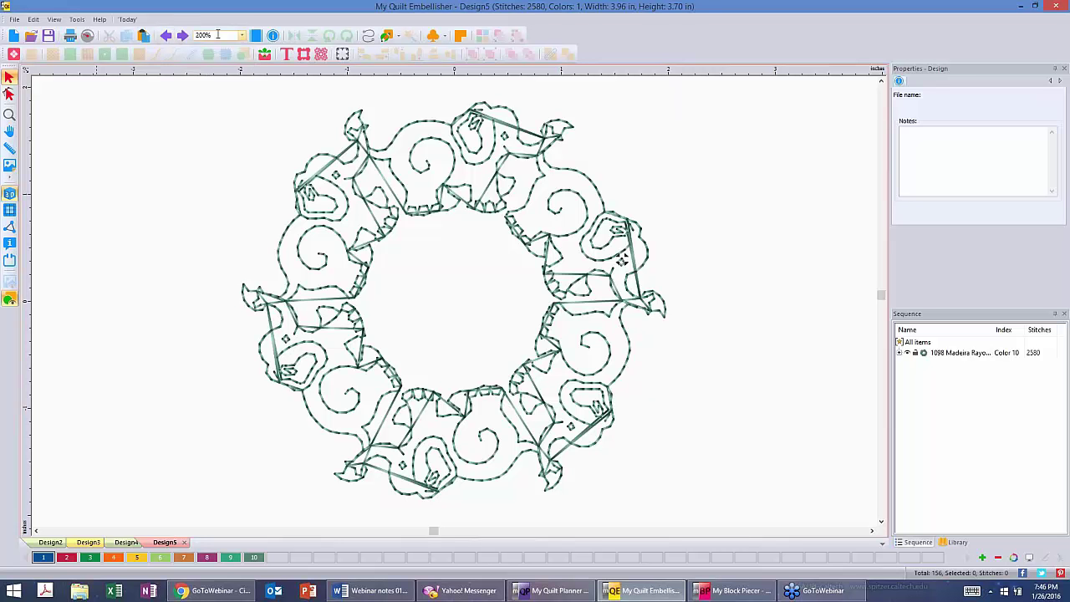
pyautogui.click(10, 193)
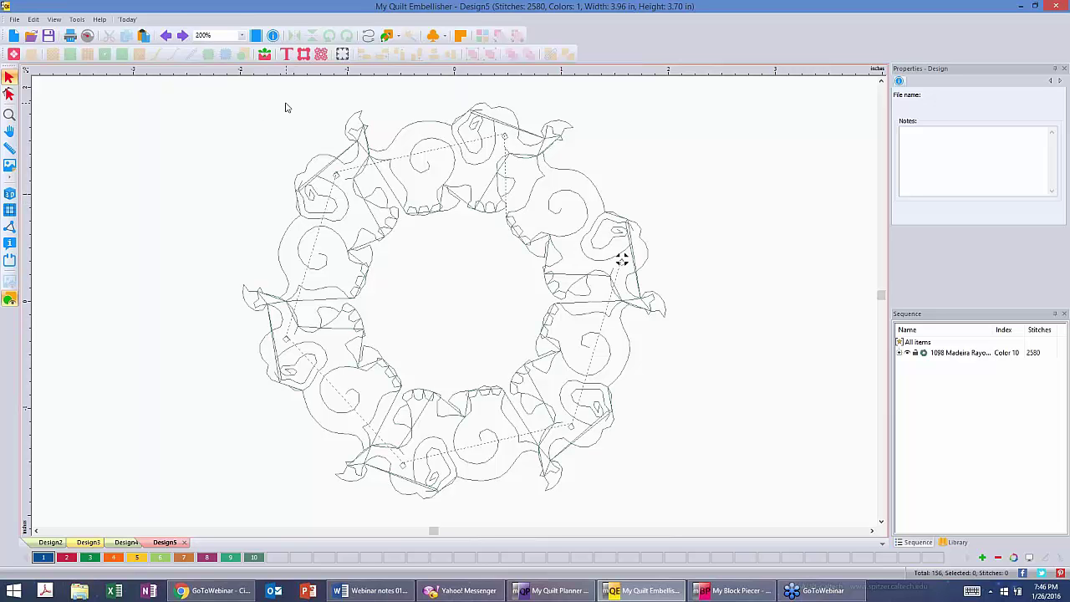
# - Redo the combining of the circular embellishment's run paths and set its run stitches to the Standard type with a 2.0 mm stitch length
pyautogui.click(182, 36)
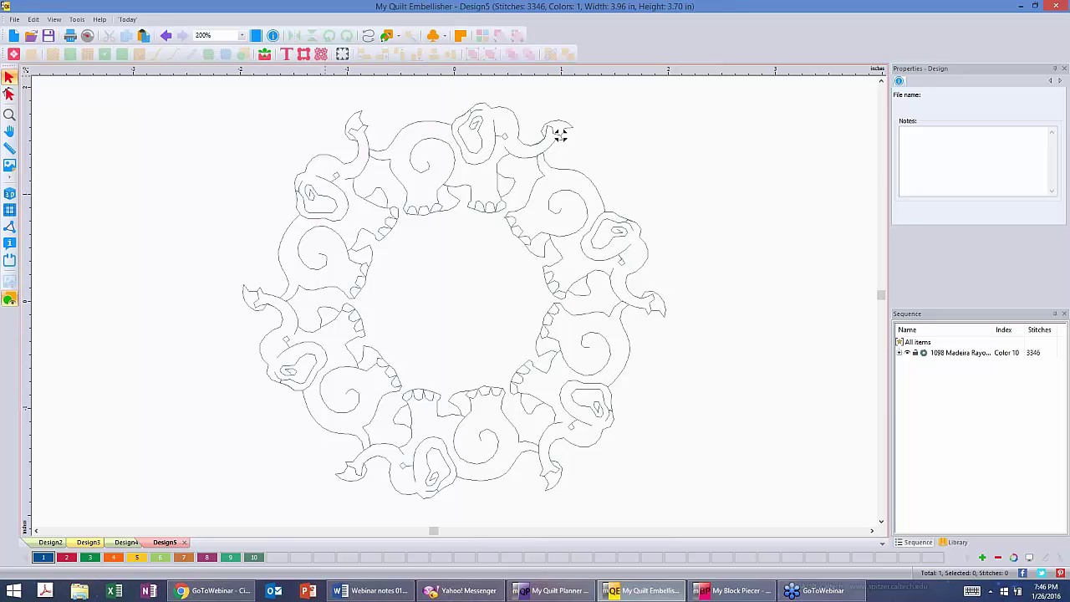
pyautogui.click(560, 134)
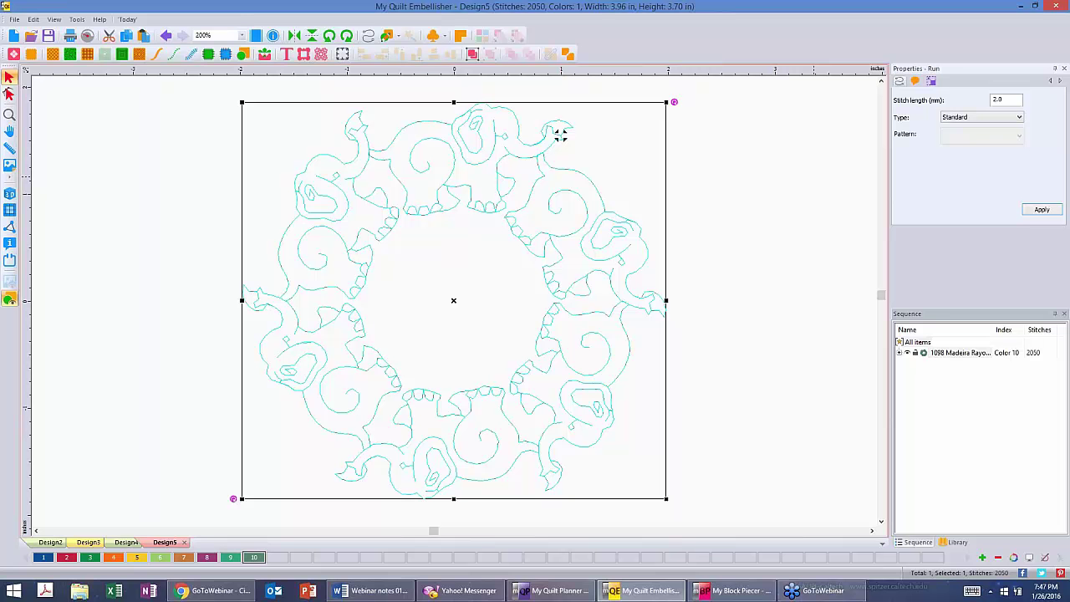
pyautogui.click(759, 177)
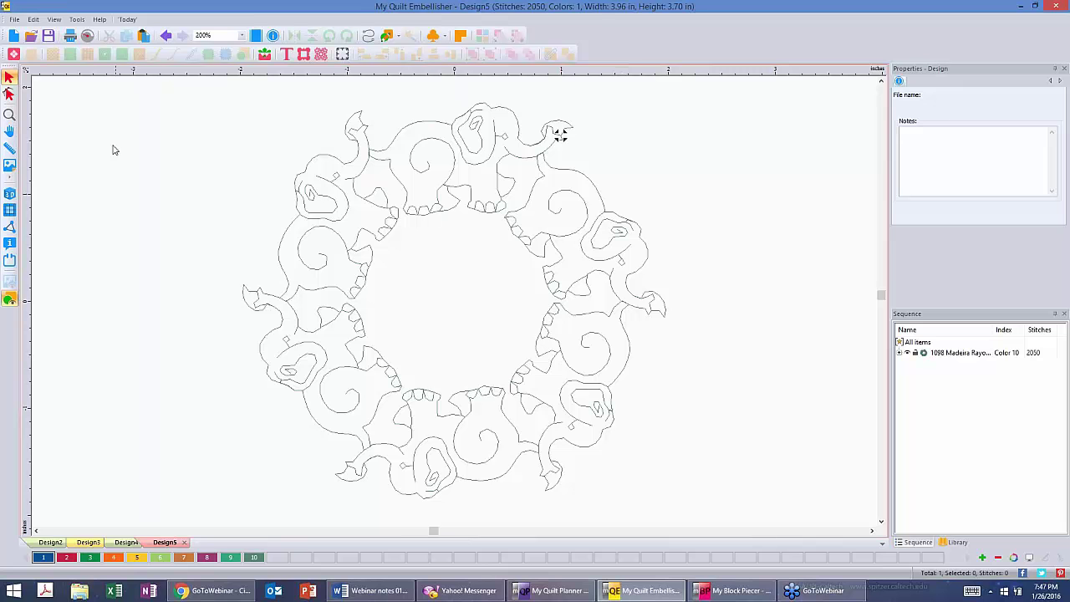
# - Create a new blank design and browse the Quilt Motifs collection in the design library
pyautogui.click(13, 36)
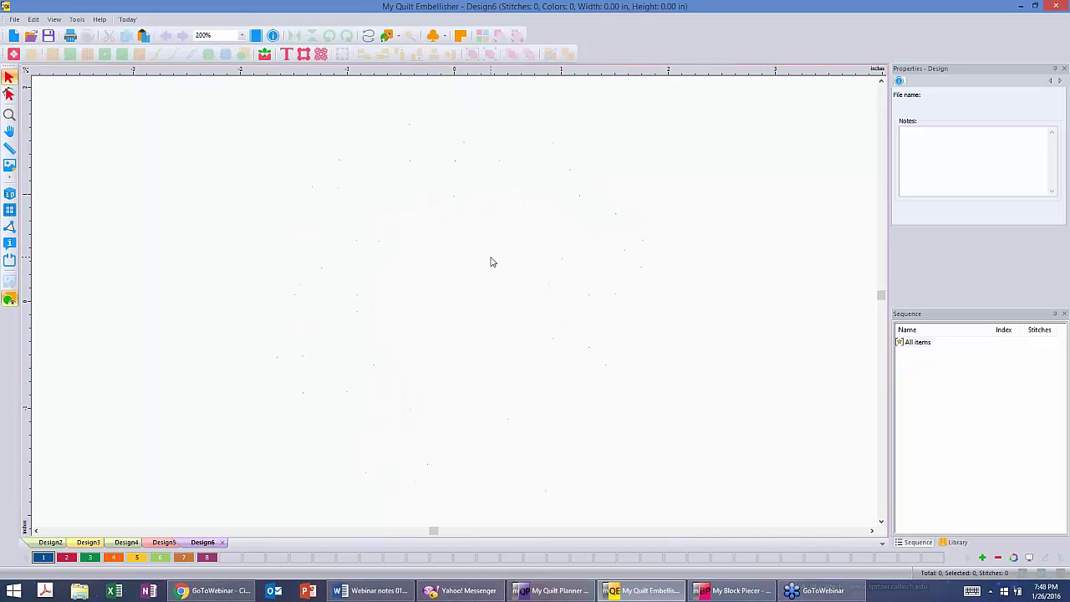
pyautogui.click(953, 542)
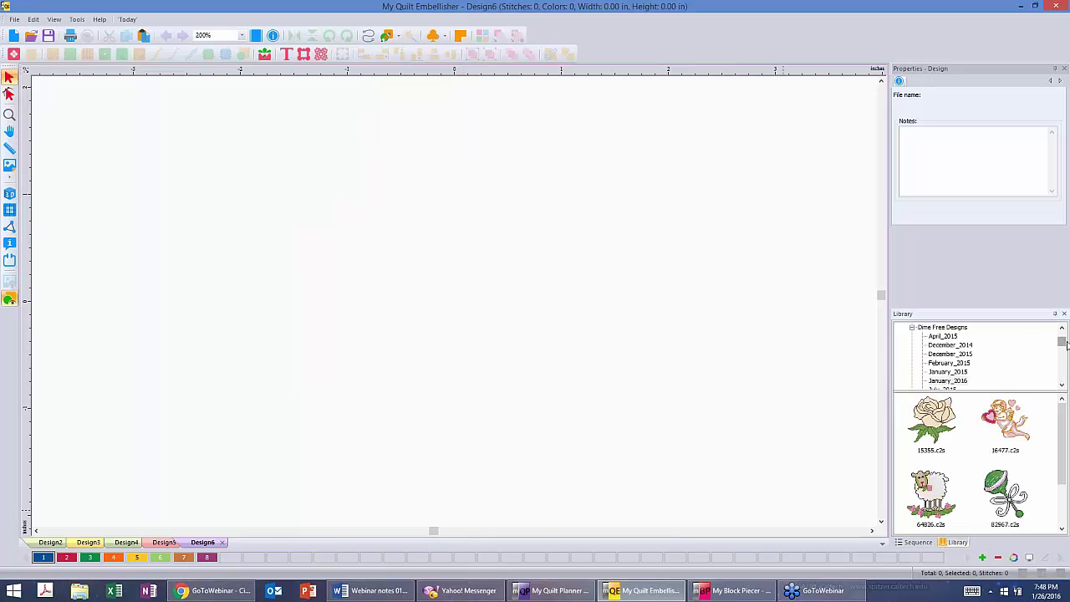
pyautogui.scroll(-1, 1063, 348)
pyautogui.moveTo(1063, 348); pyautogui.dragTo(1062, 368)
pyautogui.click(932, 371)
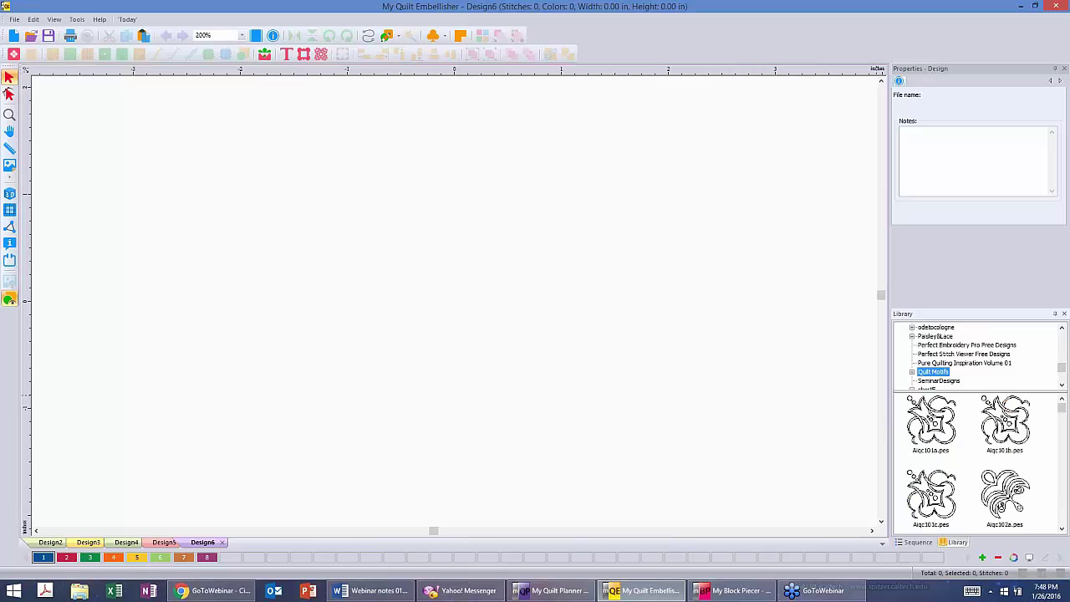
pyautogui.moveTo(1062, 409); pyautogui.dragTo(1059, 436)
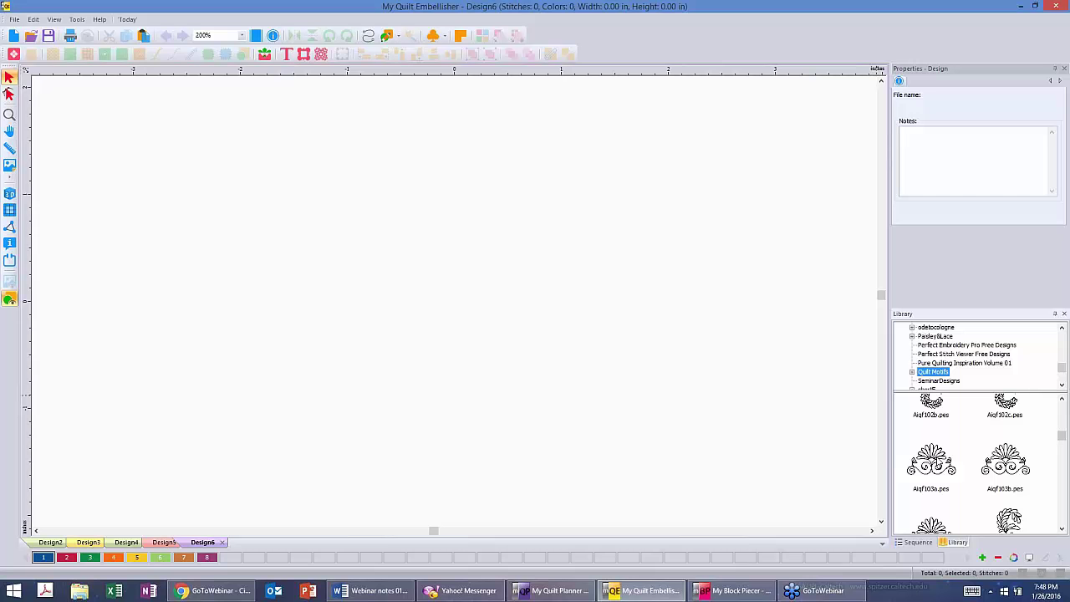
# - Place the Aiqf103a.pes motif in the design, check its extent by selecting it, and deselect it
pyautogui.moveTo(934, 464); pyautogui.dragTo(424, 304)
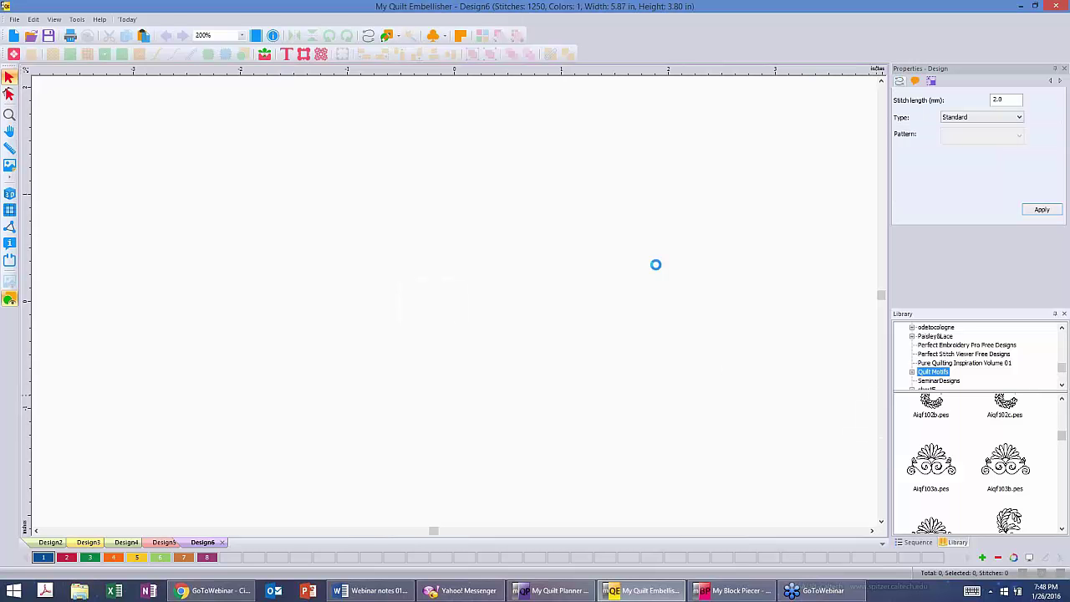
pyautogui.click(666, 239)
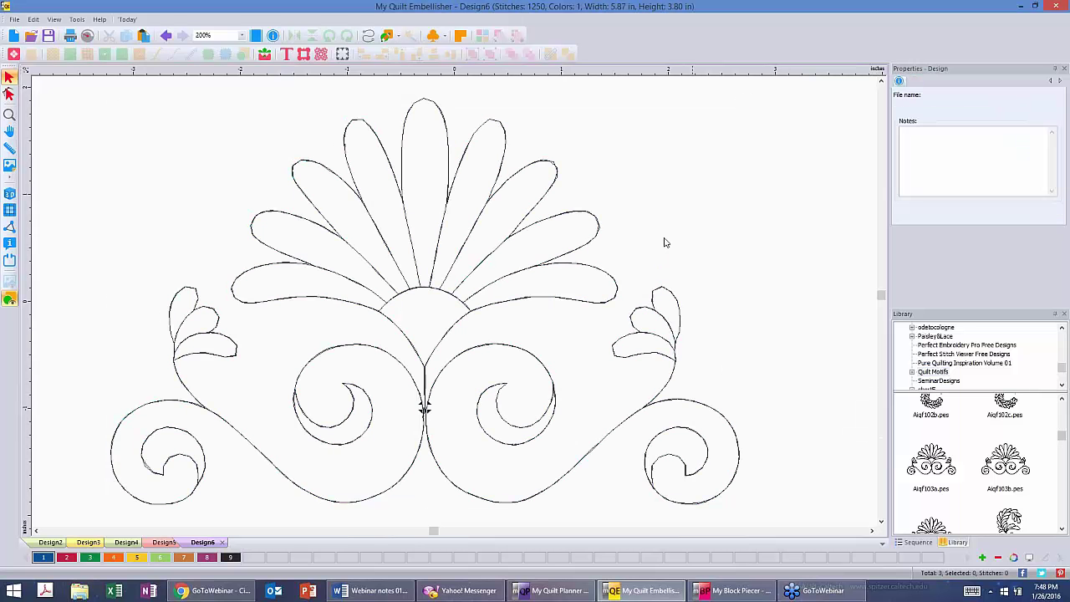
pyautogui.click(496, 144)
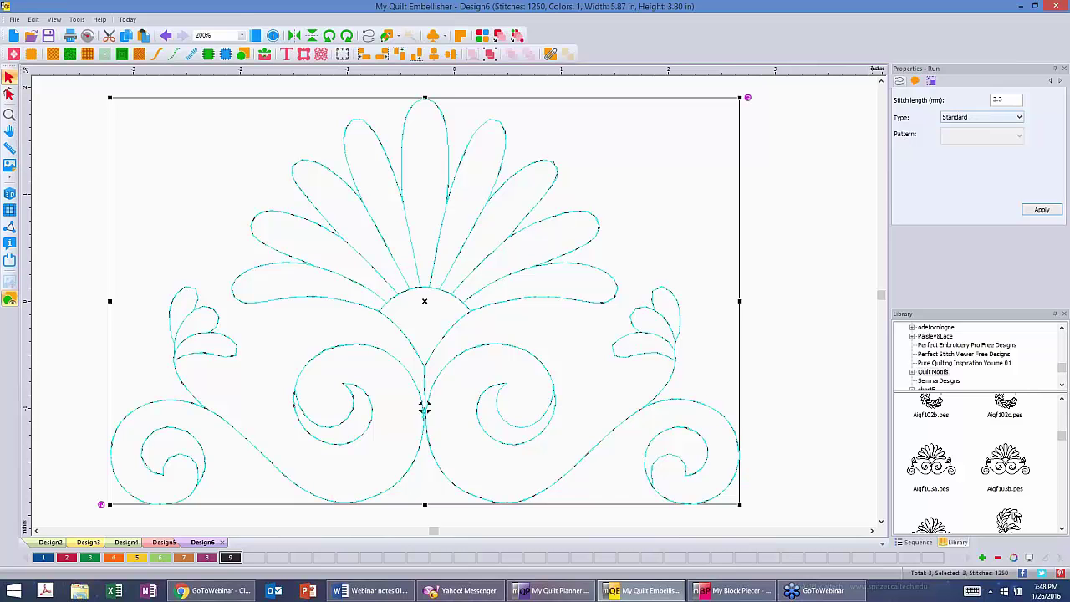
pyautogui.click(821, 168)
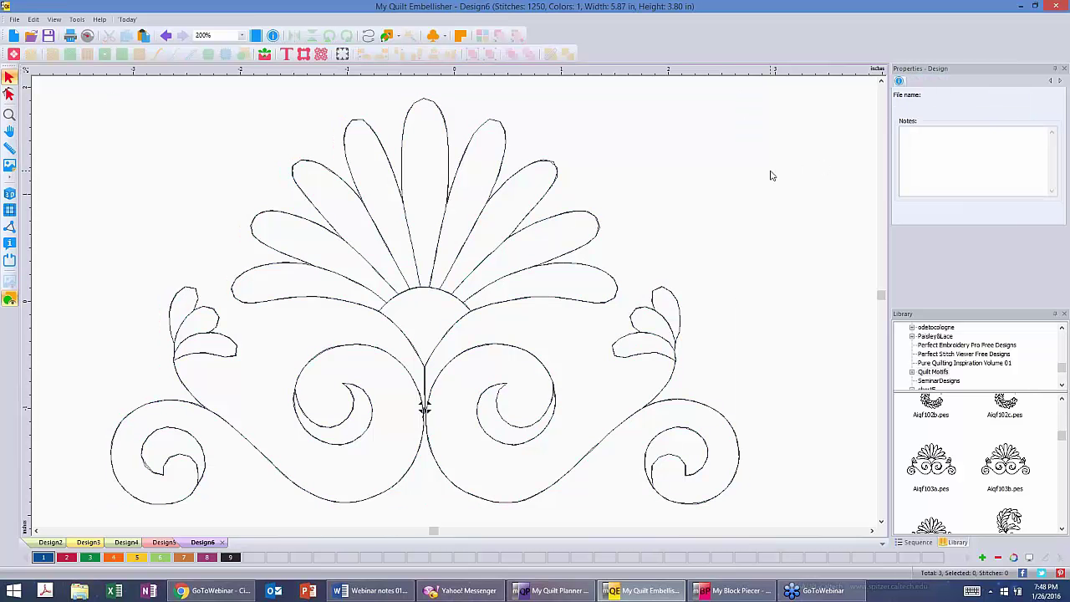
# - Insert a copy of the fan-and-scroll motif directly over the original and flip the copy vertically
pyautogui.scroll(-2, 770, 174)
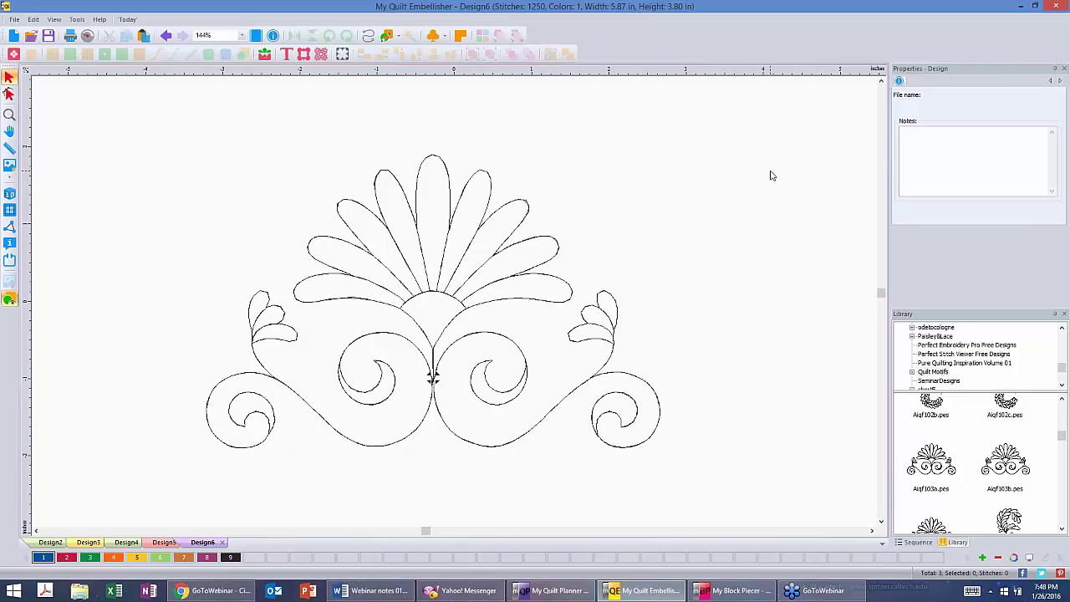
pyautogui.scroll(-4, 770, 172)
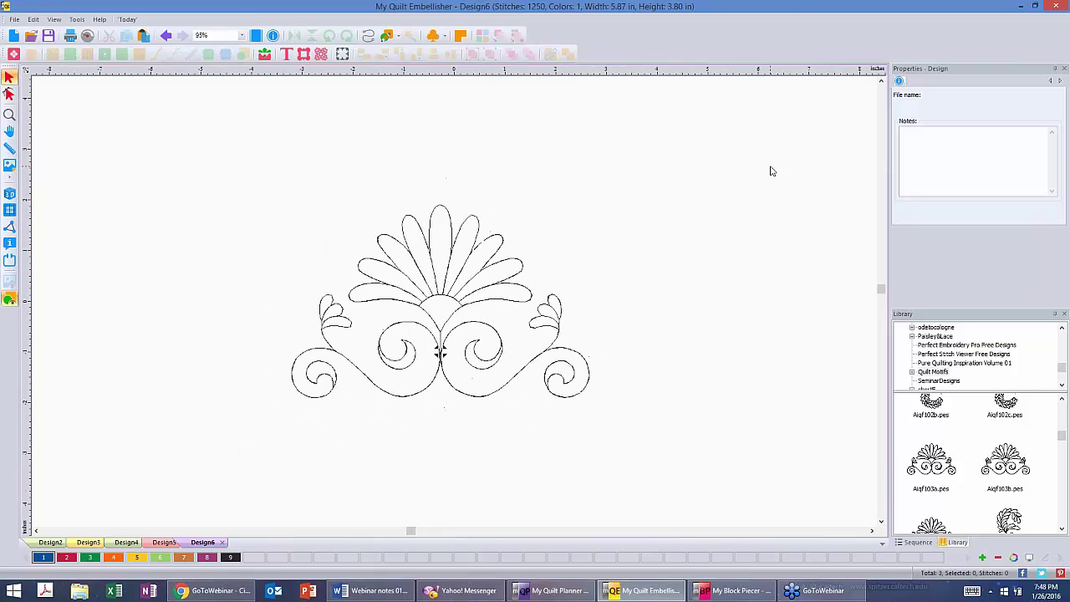
pyautogui.click(486, 266)
pyautogui.rightClick(486, 265)
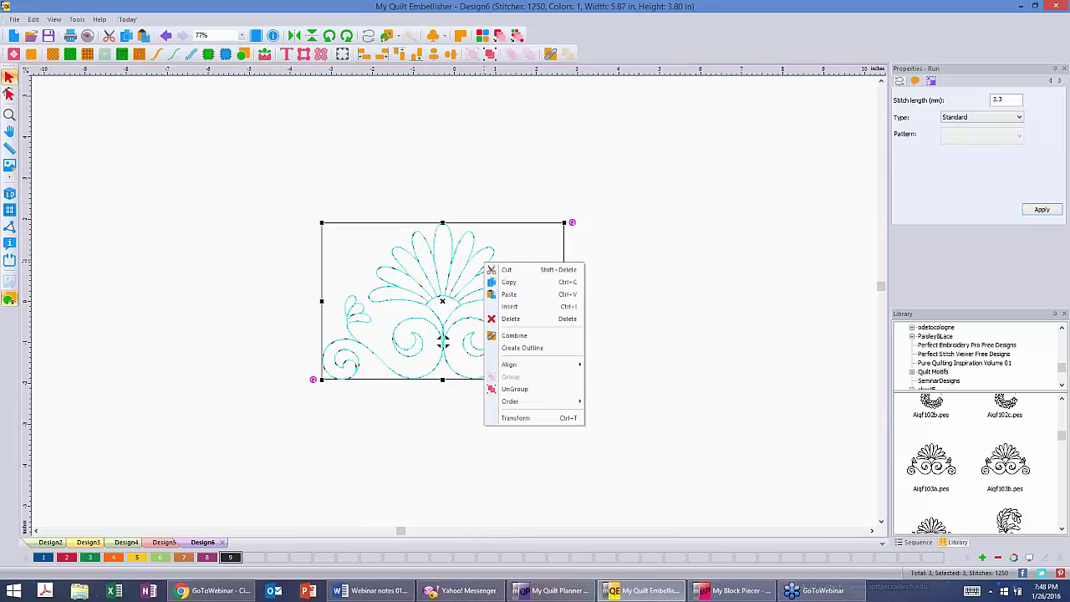
pyautogui.click(524, 284)
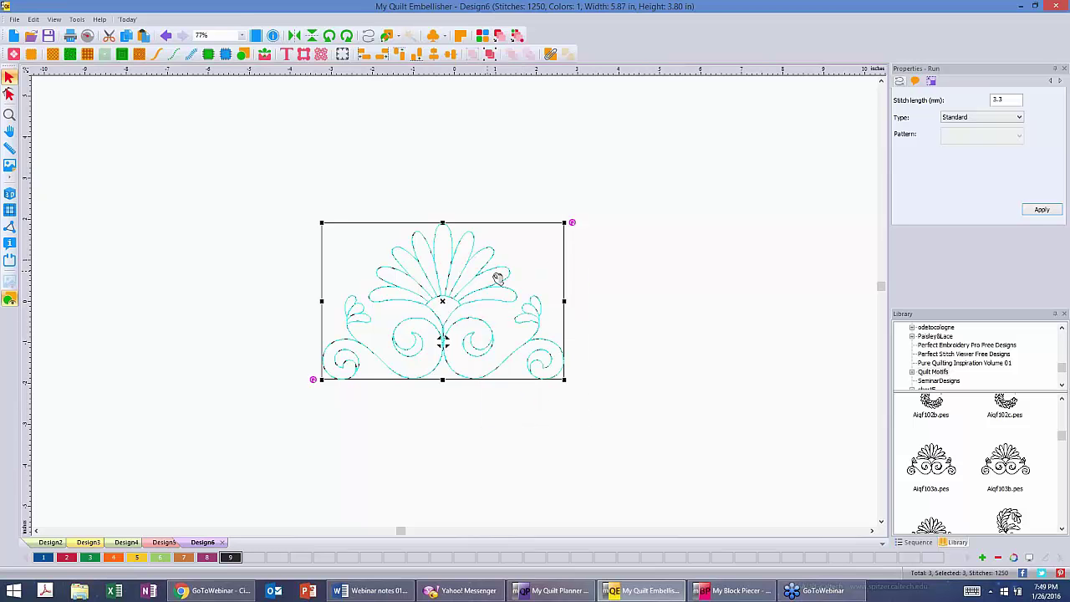
pyautogui.rightClick(437, 264)
pyautogui.click(488, 306)
pyautogui.click(294, 36)
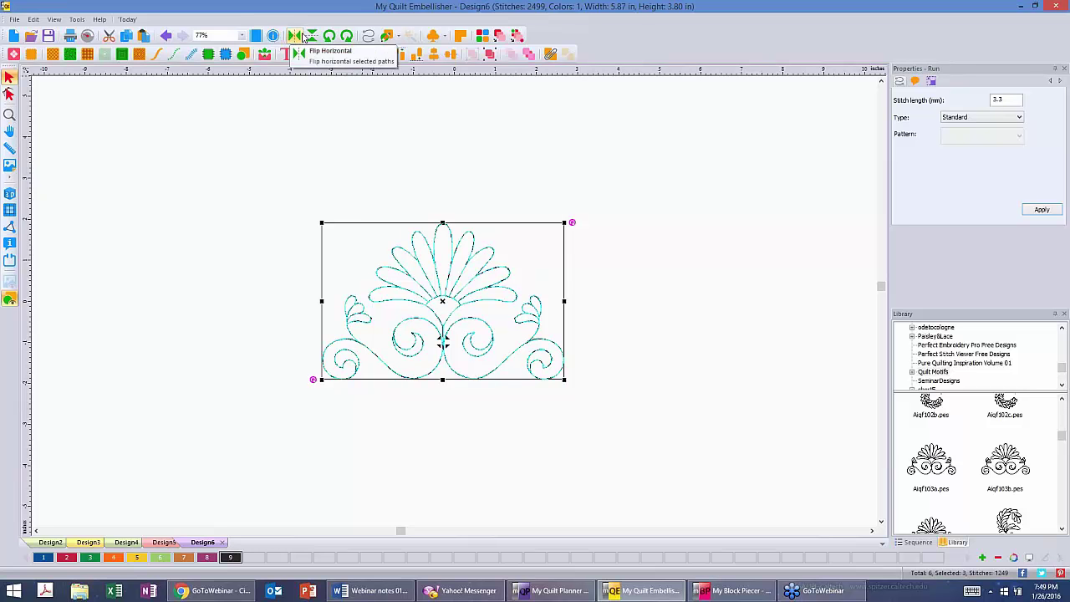
pyautogui.click(311, 37)
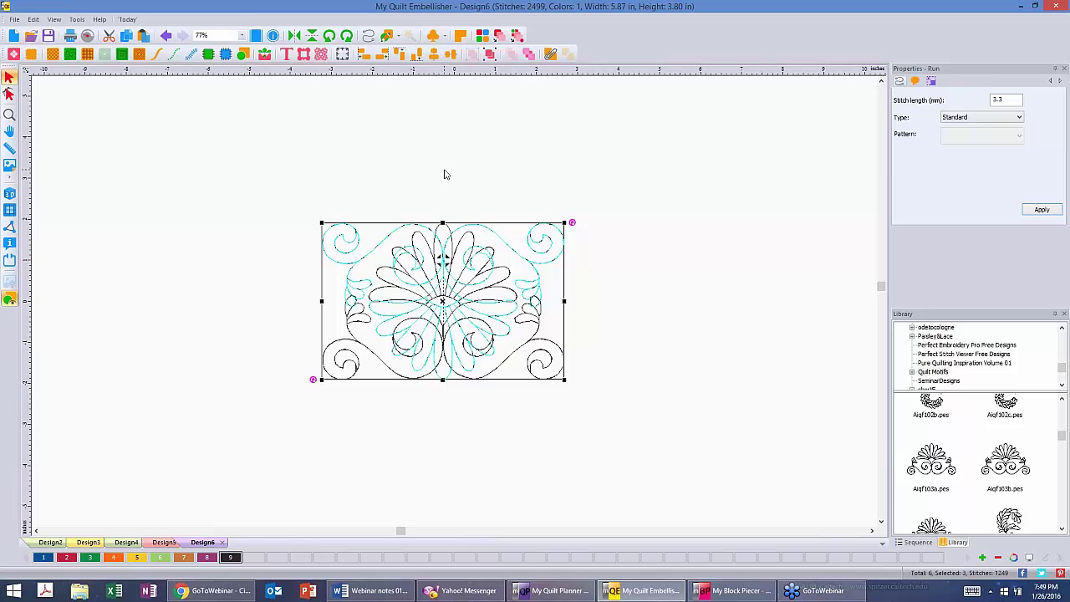
# - Move the flipped copy straight down until its scrolls meet the original's, for a total design height of about 7.57 in, and deselect it
pyautogui.press('Down')
pyautogui.press('Down')
pyautogui.press('Down')
pyautogui.press('Down')
pyautogui.press('Down')
pyautogui.press('Down')
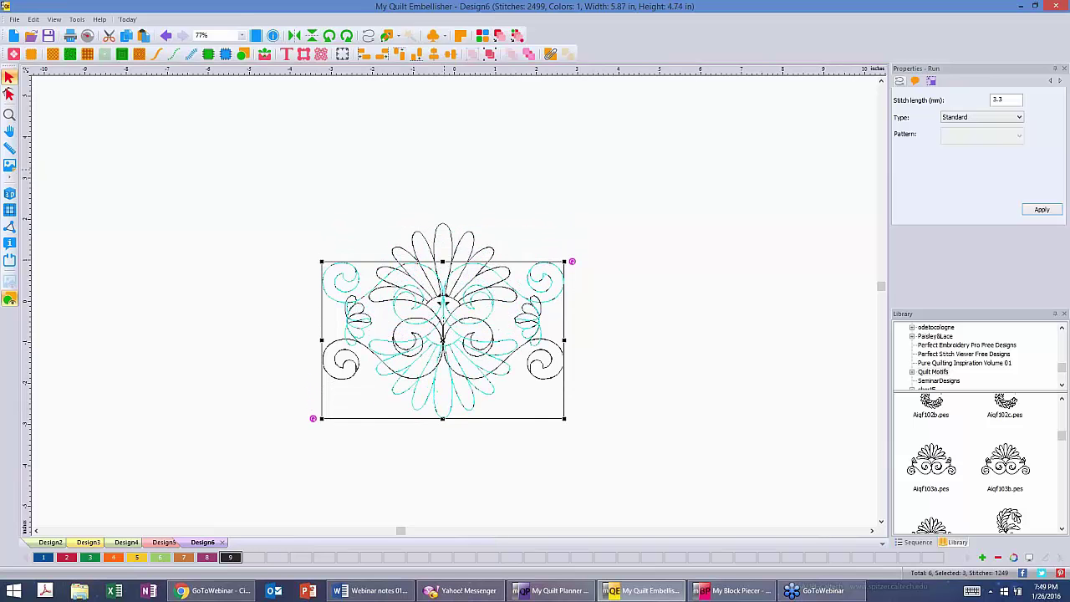
pyautogui.press('Down')
pyautogui.press('Down')
pyautogui.press('Down')
pyautogui.press('Down')
pyautogui.press('Down')
pyautogui.press('Down')
pyautogui.press('Down')
pyautogui.press('Down')
pyautogui.press('Down')
pyautogui.press('Down')
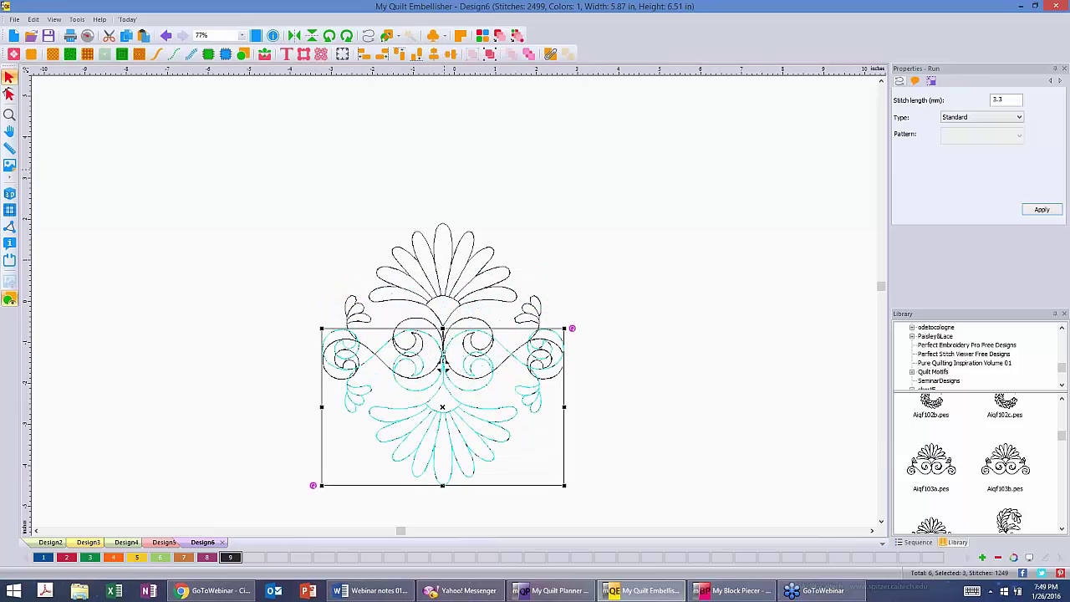
pyautogui.moveTo(443, 367); pyautogui.dragTo(443, 416)
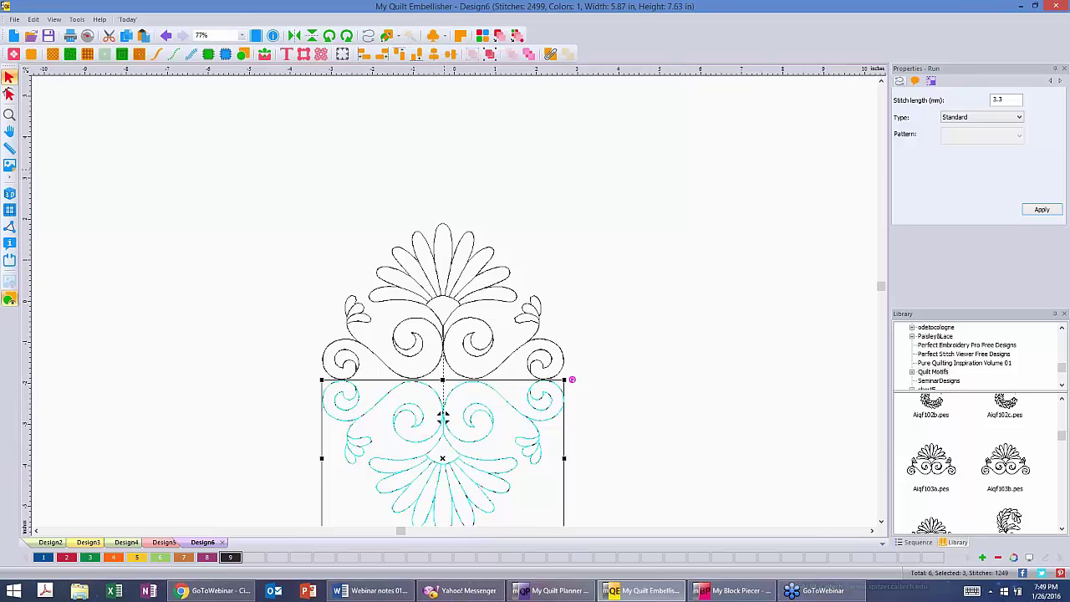
pyautogui.moveTo(443, 416); pyautogui.dragTo(443, 414)
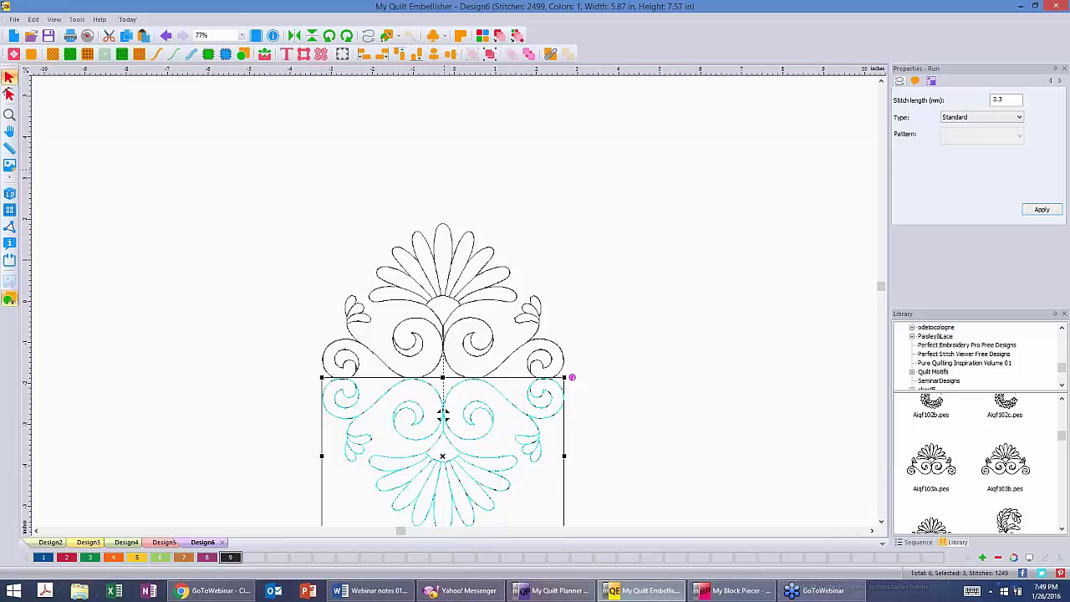
pyautogui.click(680, 270)
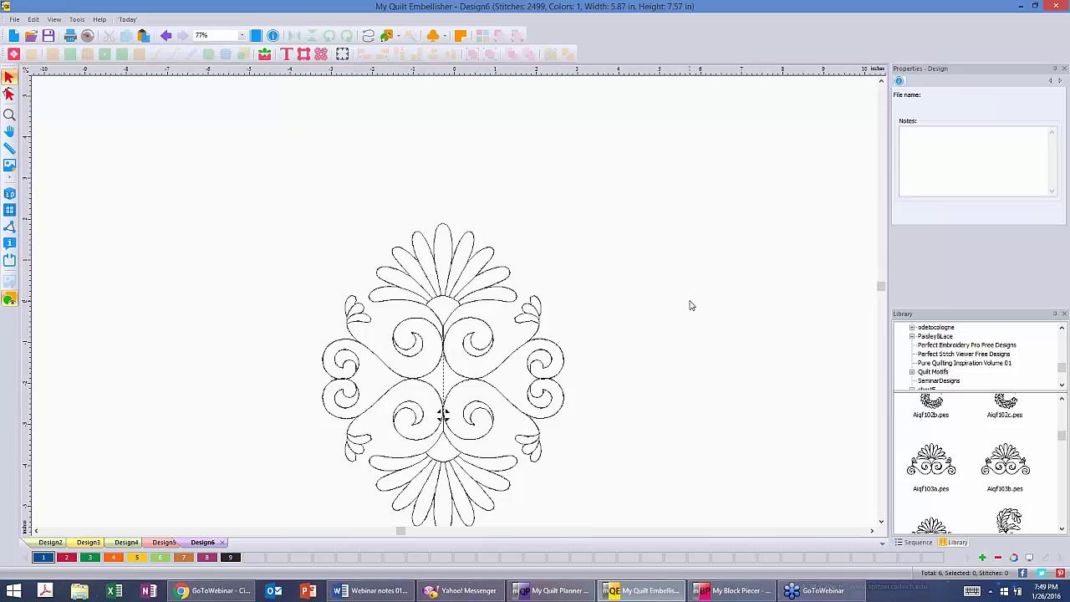
# - Combine the original motif and its mirrored copy into a single run object, and deselect it
pyautogui.scroll(-1, 691, 305)
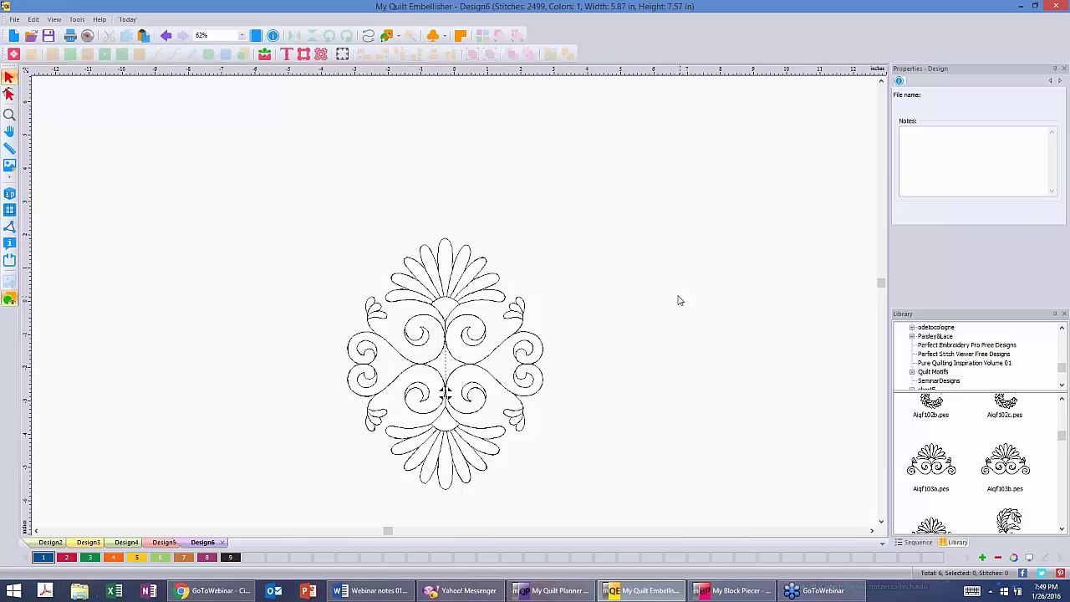
pyautogui.scroll(-1, 680, 301)
pyautogui.click(472, 289)
pyautogui.keyDown('ctrl'); pyautogui.click(461, 400); pyautogui.keyUp('ctrl')
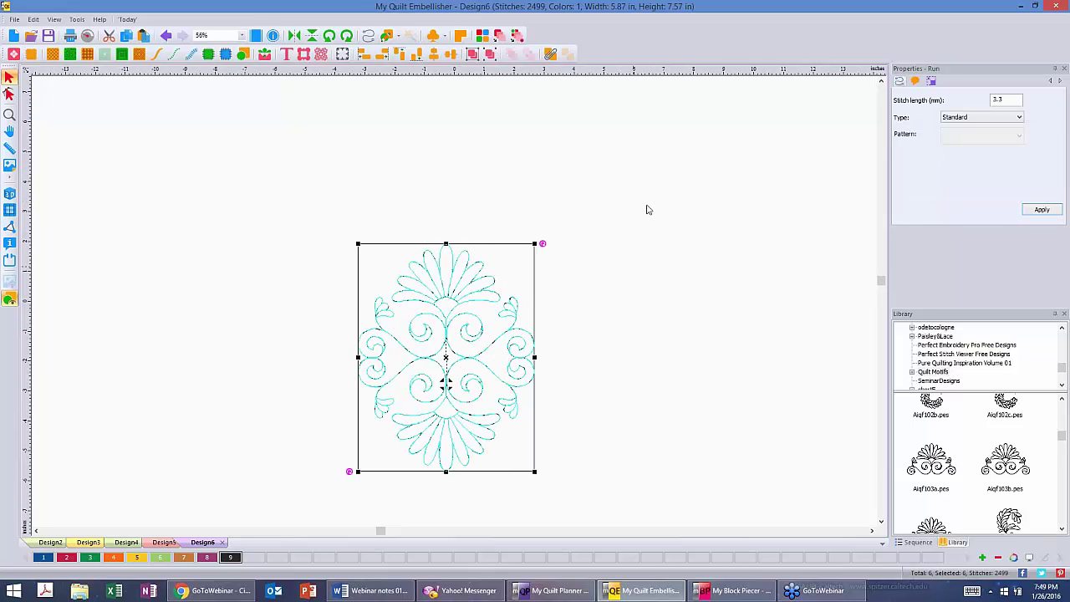
pyautogui.click(550, 55)
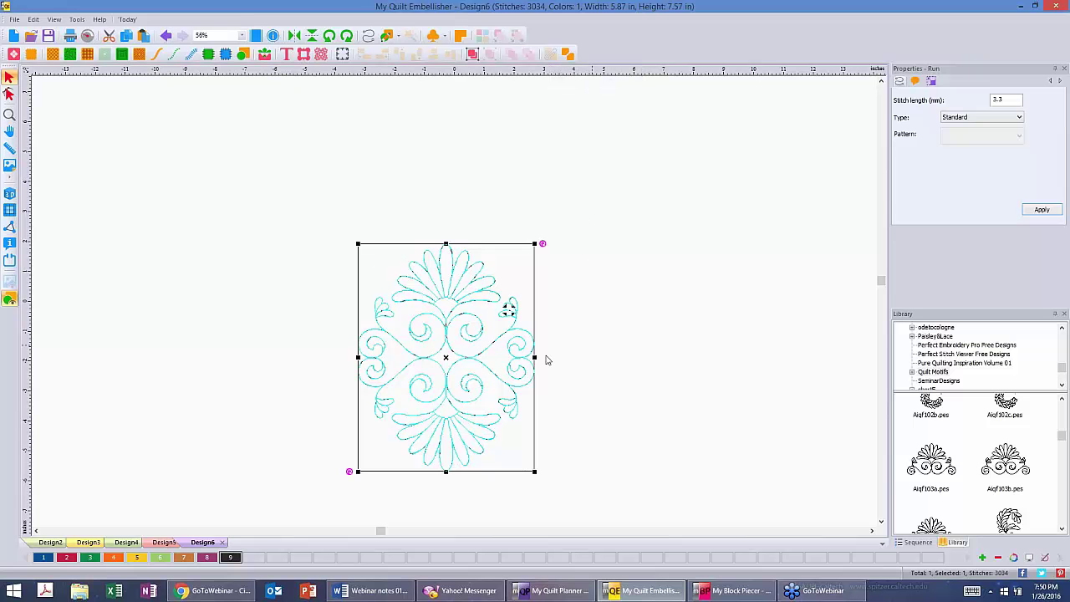
pyautogui.click(771, 307)
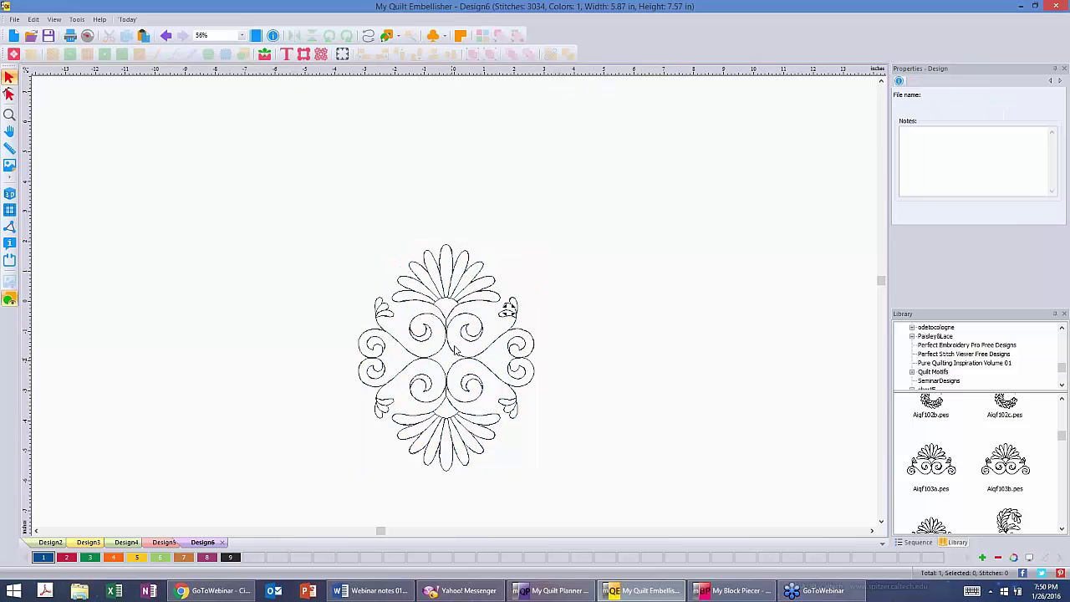
# - Show the stitches in 3D and inspect the whole combined motif at closer range
pyautogui.click(9, 193)
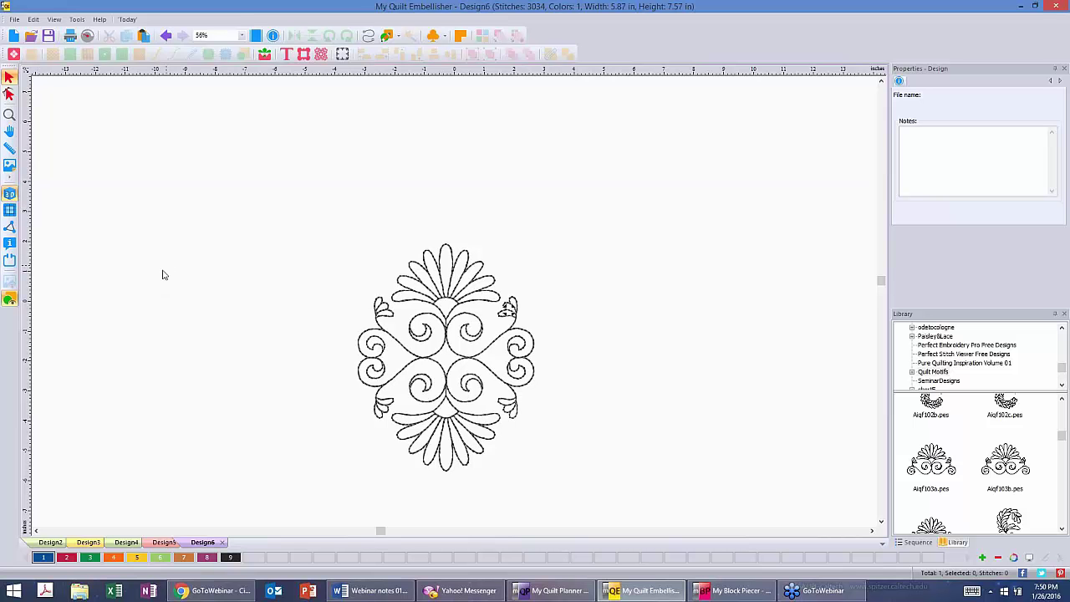
pyautogui.scroll(1, 163, 275)
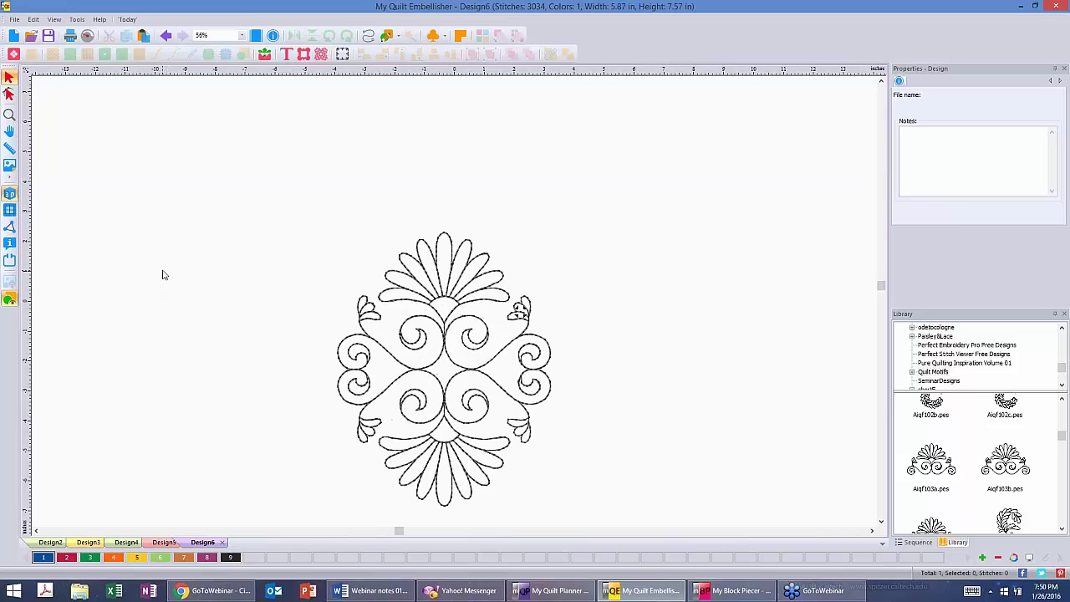
pyautogui.scroll(3, 163, 275)
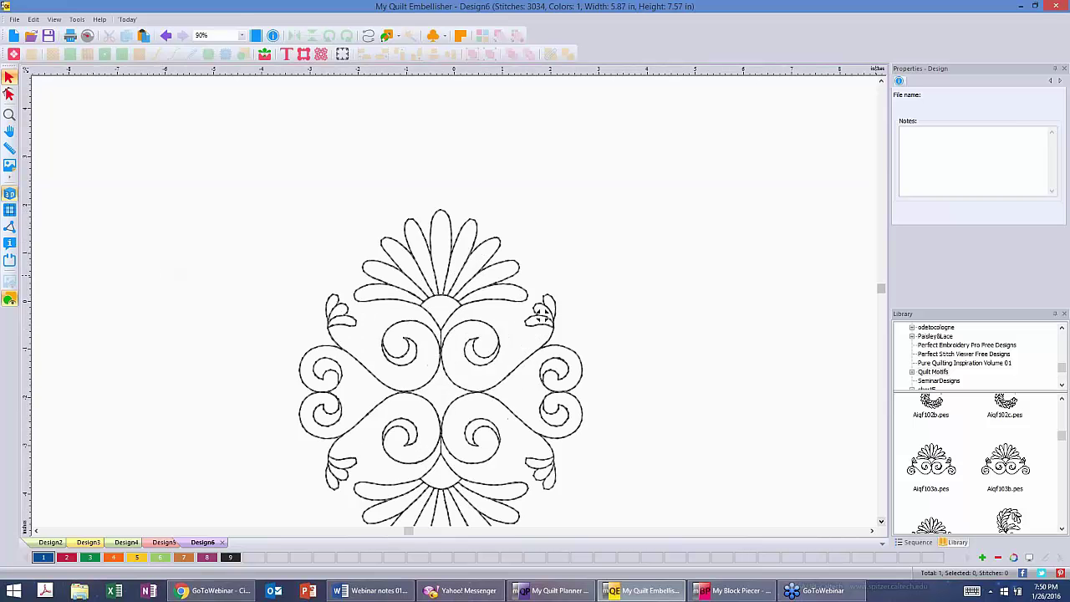
pyautogui.click(880, 521)
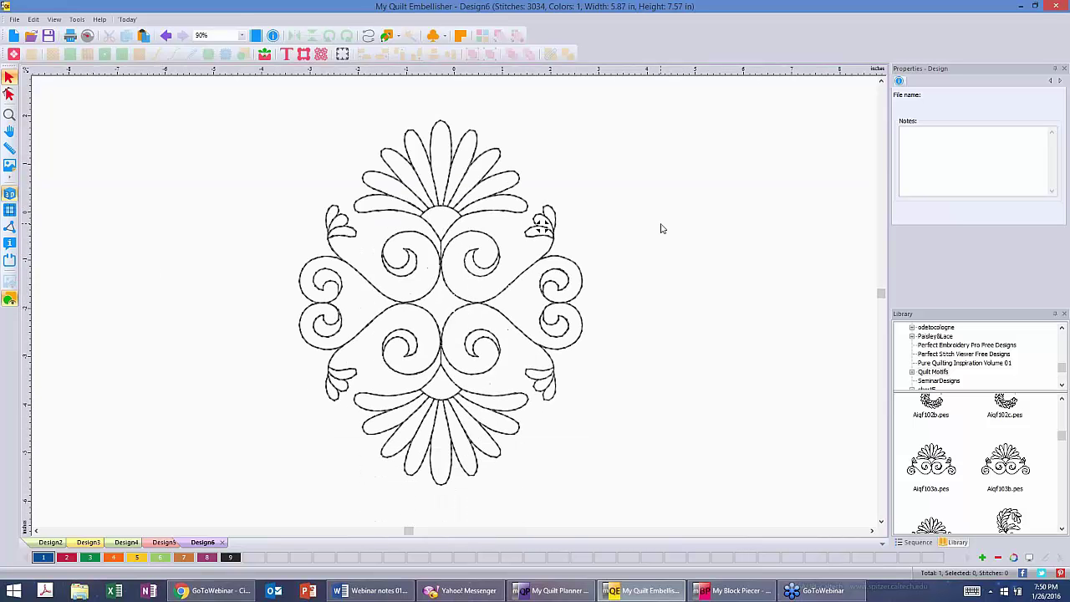
# - Set the combined motif's run stitches to the Two ply type, keeping the 3.3 mm stitch length, and deselect it
pyautogui.click(481, 189)
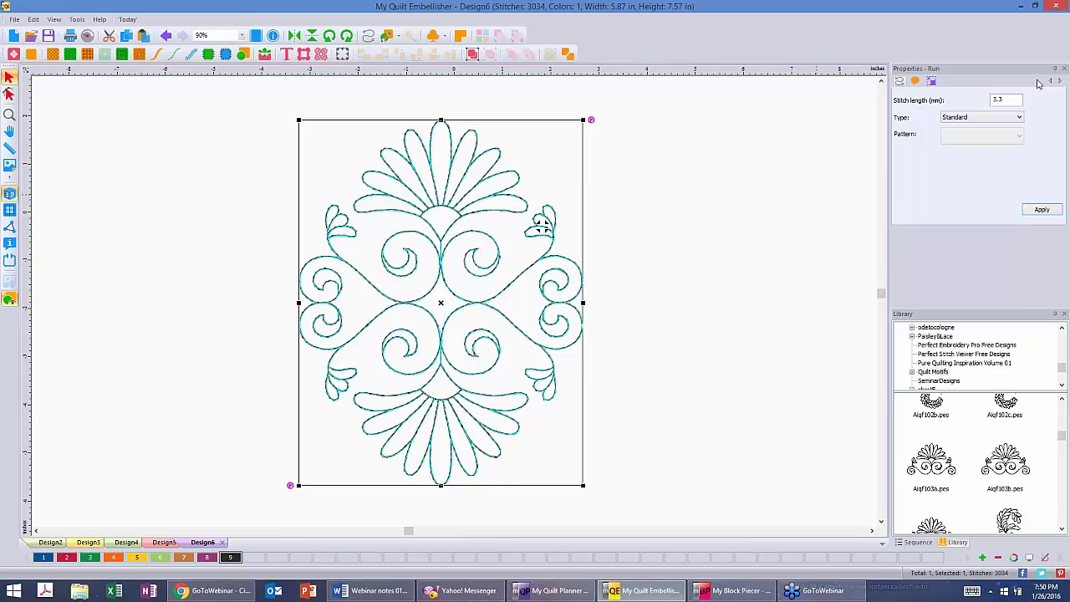
pyautogui.click(1016, 117)
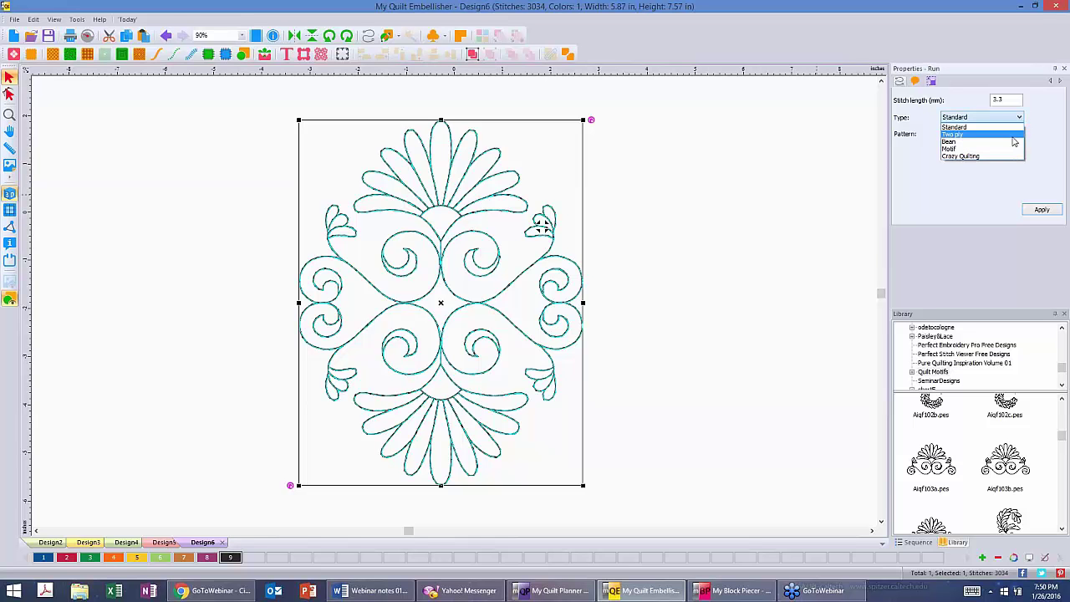
pyautogui.click(1012, 135)
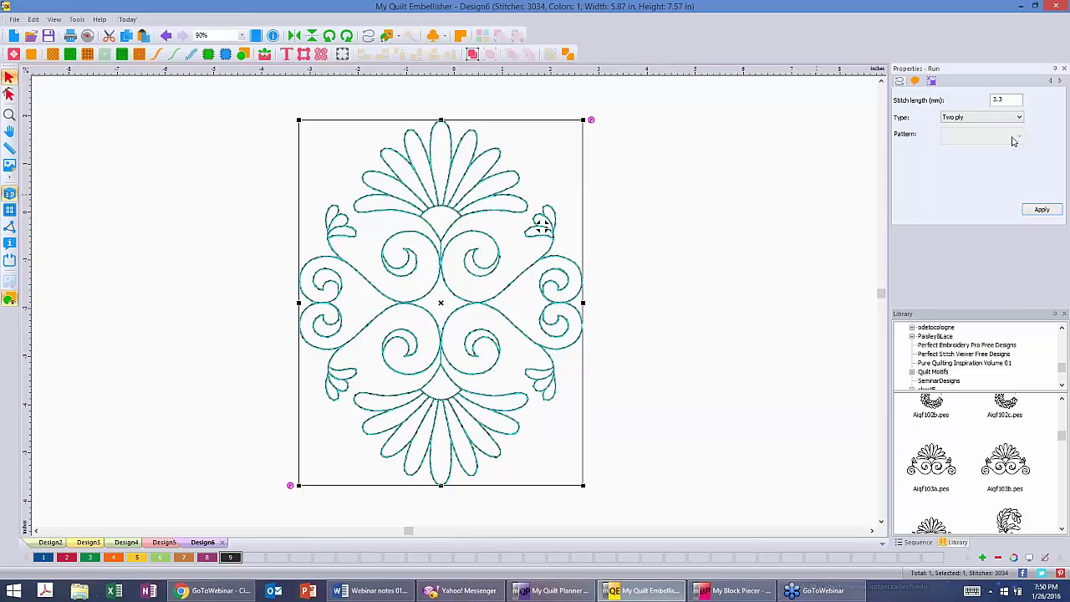
pyautogui.click(1044, 213)
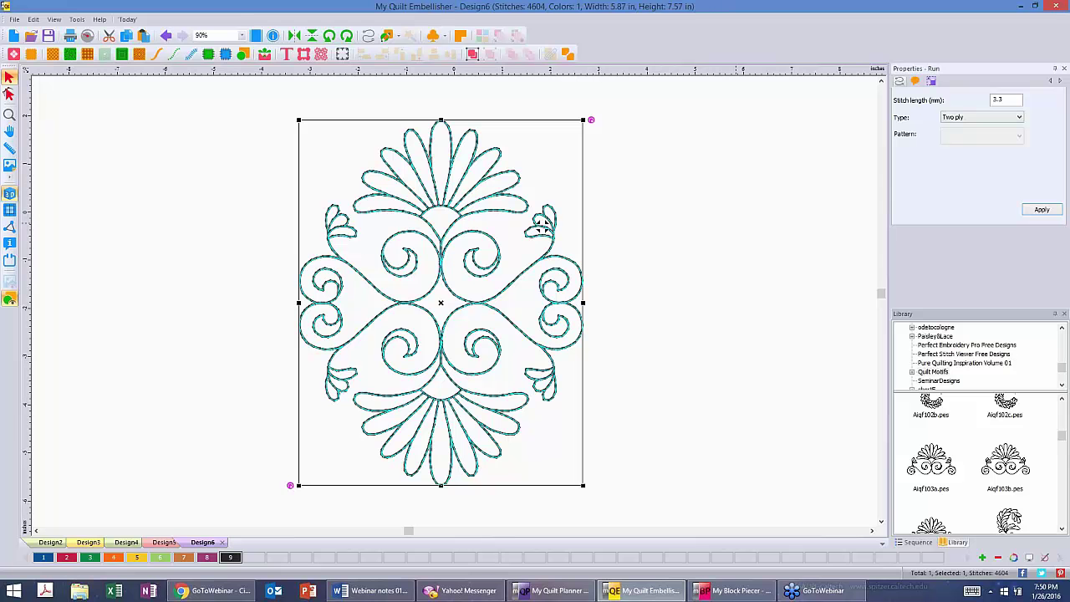
pyautogui.click(731, 228)
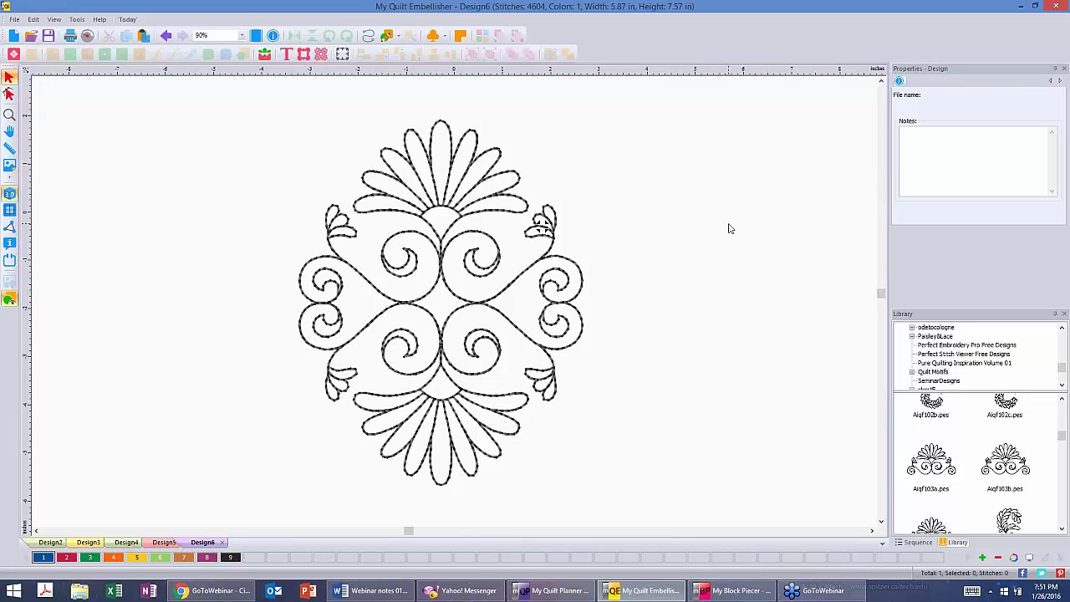
# - Turn off the 3D stitch display of the combined motif and switch to My Block Piecer
pyautogui.click(9, 208)
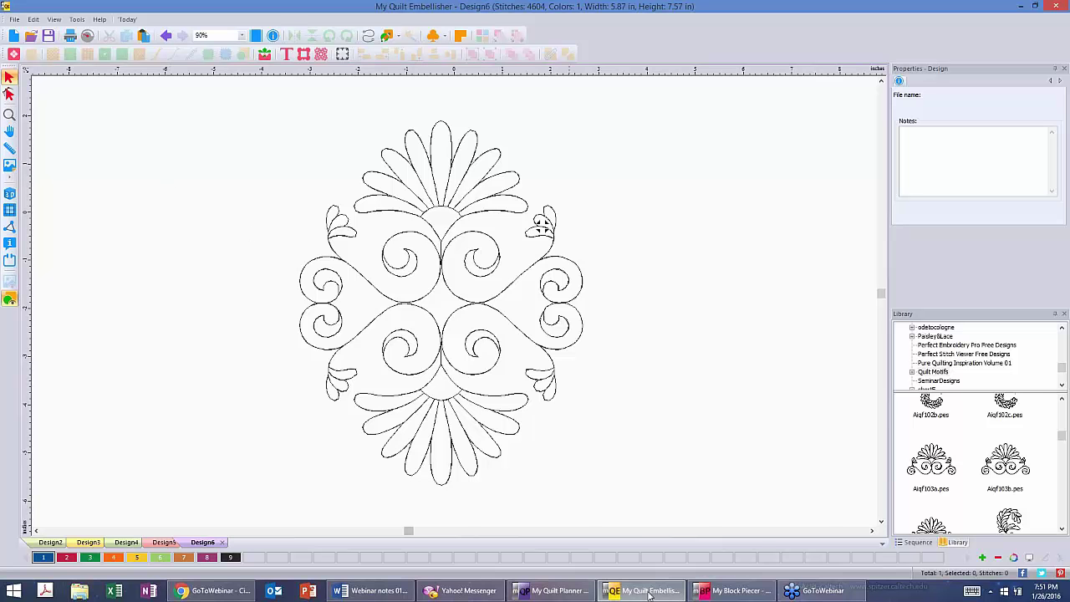
pyautogui.moveTo(640, 595)
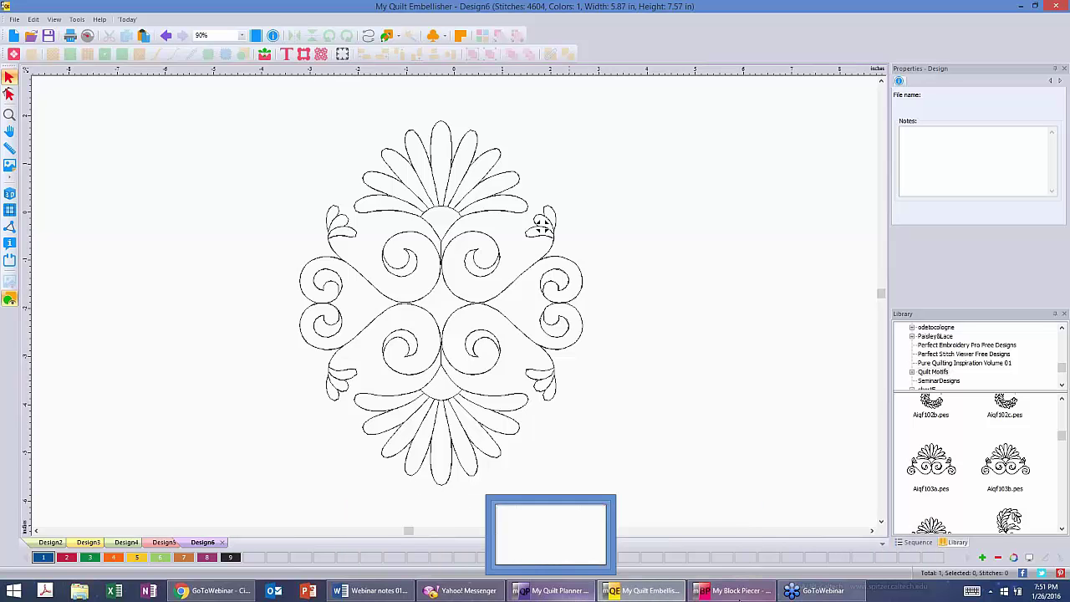
pyautogui.moveTo(750, 595)
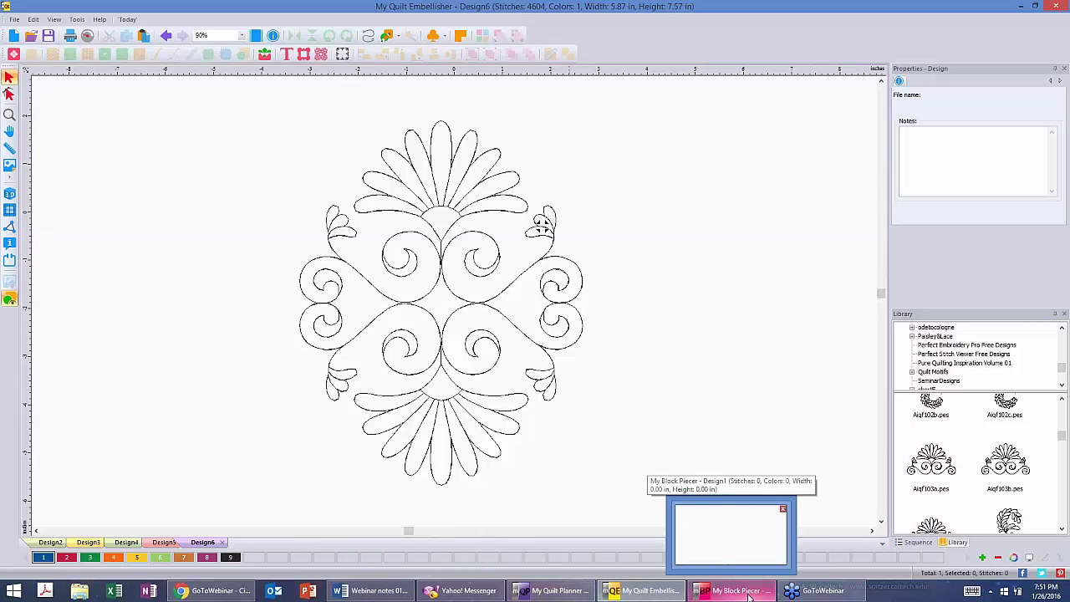
pyautogui.click(750, 595)
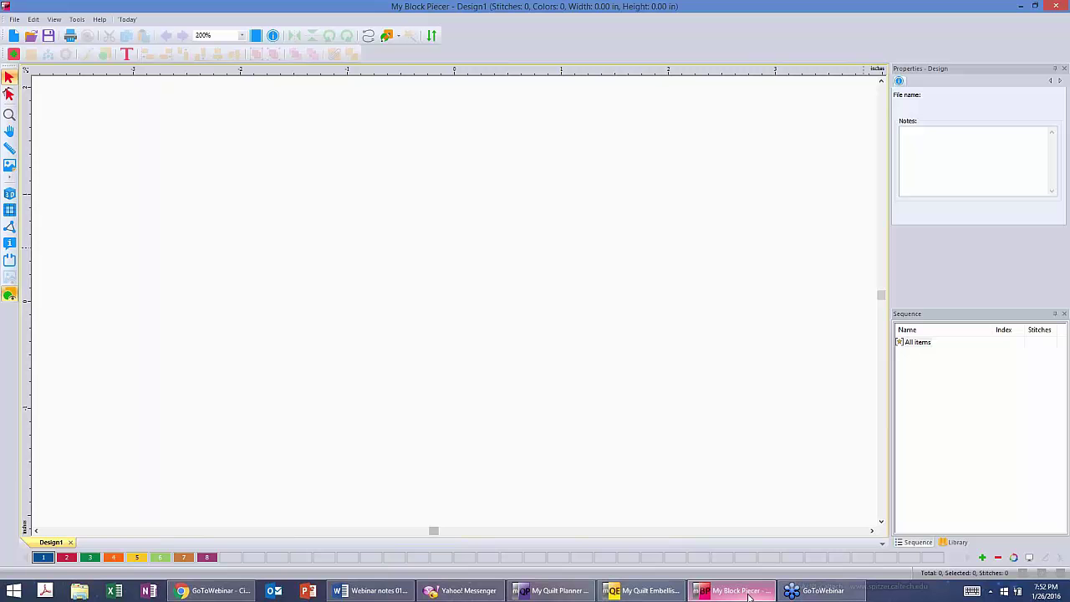
# - Insert the Mini Four Patch #15 quilt block at 8x8 in from the Four Patch blocks
pyautogui.click(15, 55)
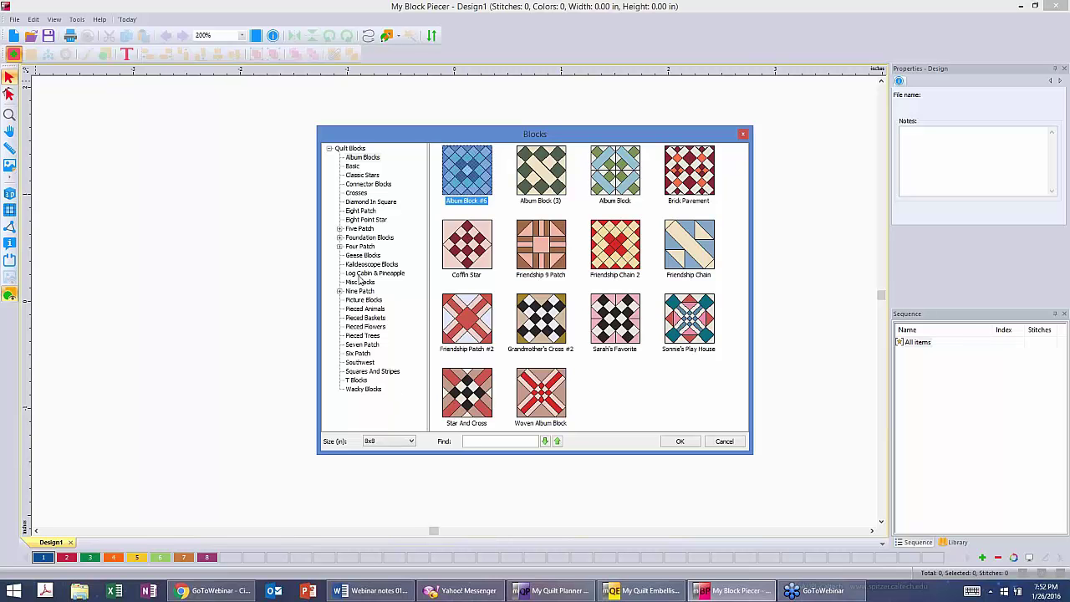
pyautogui.click(339, 247)
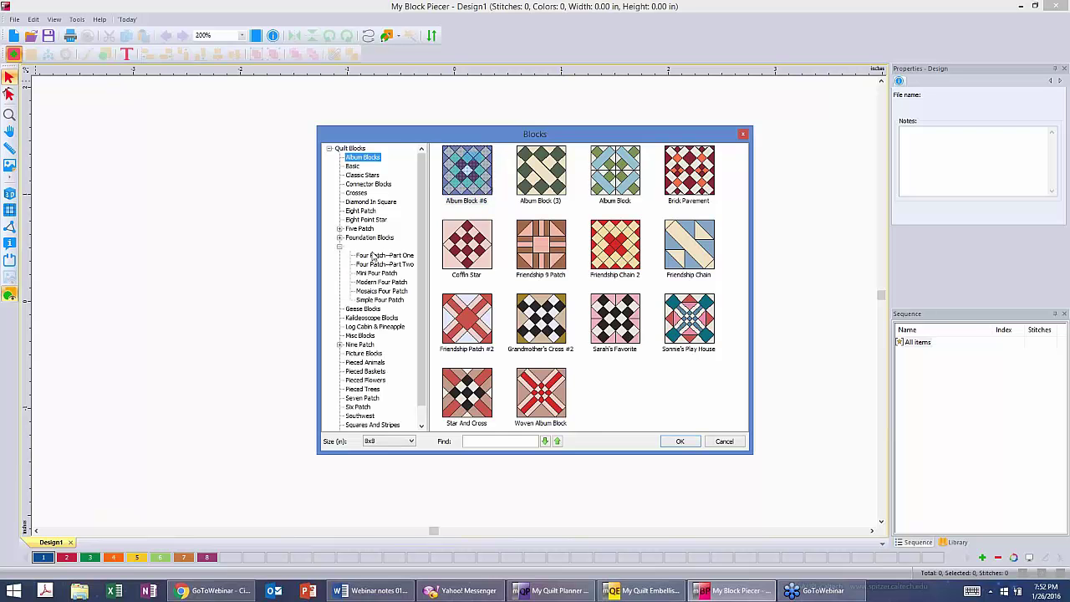
pyautogui.click(378, 273)
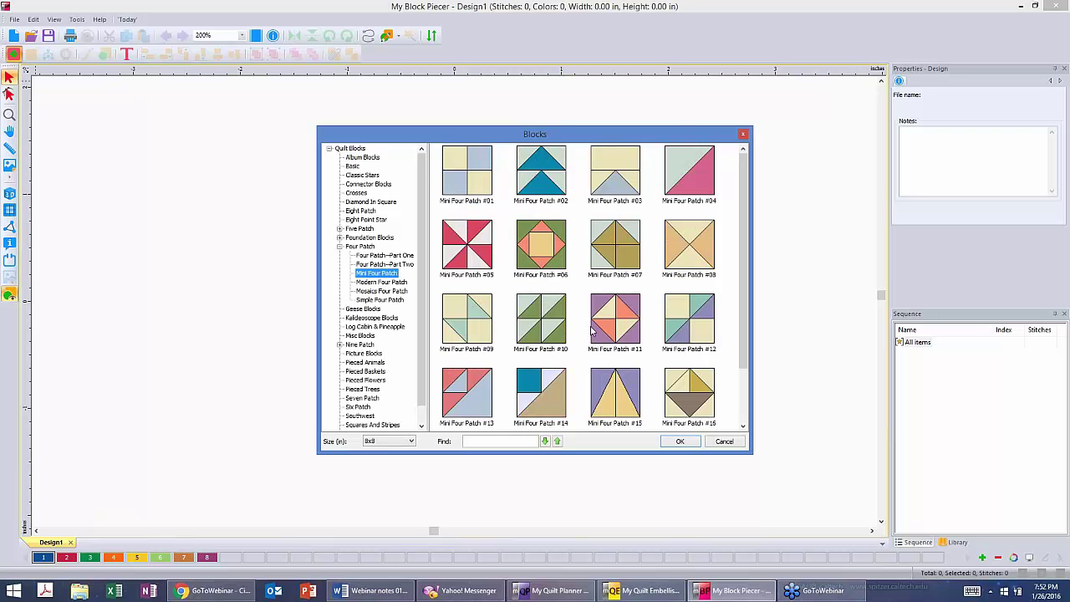
pyautogui.click(622, 391)
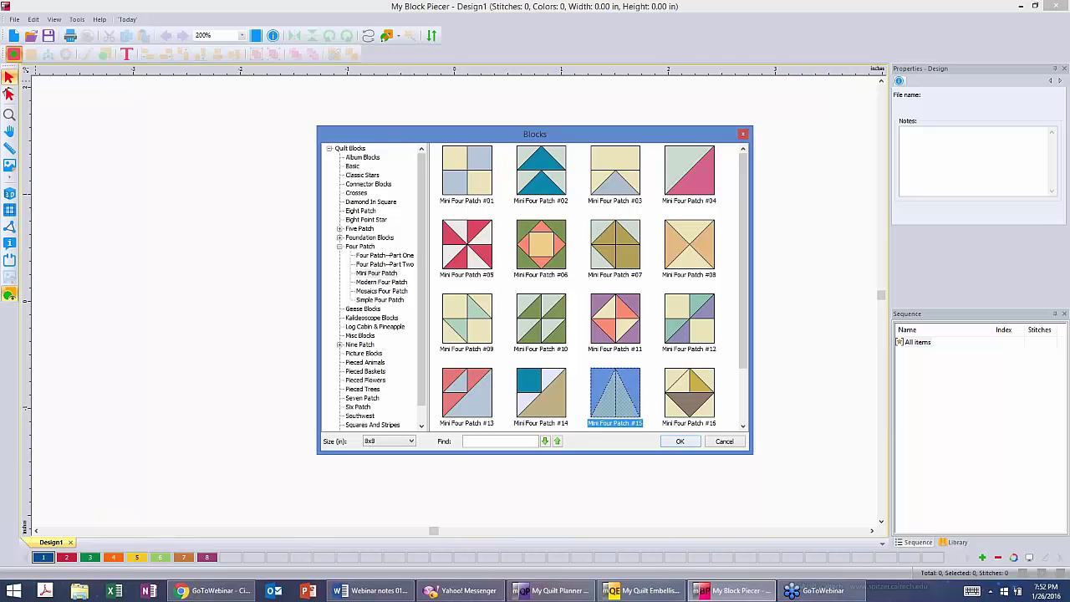
pyautogui.click(679, 440)
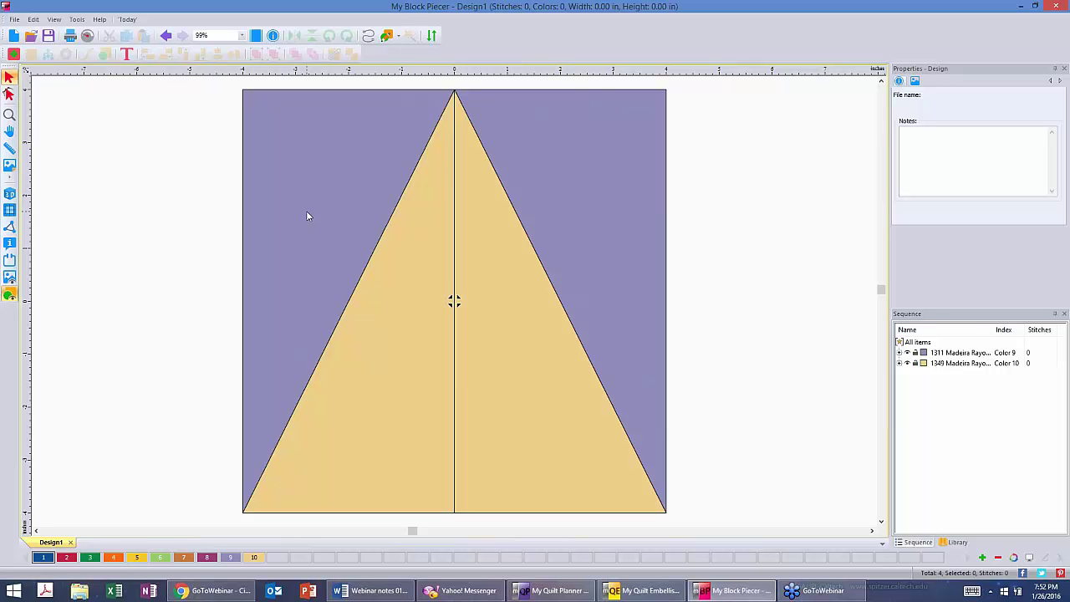
# - Select the two tan centre triangles of the block together and open the fabric library for them
pyautogui.click(418, 387)
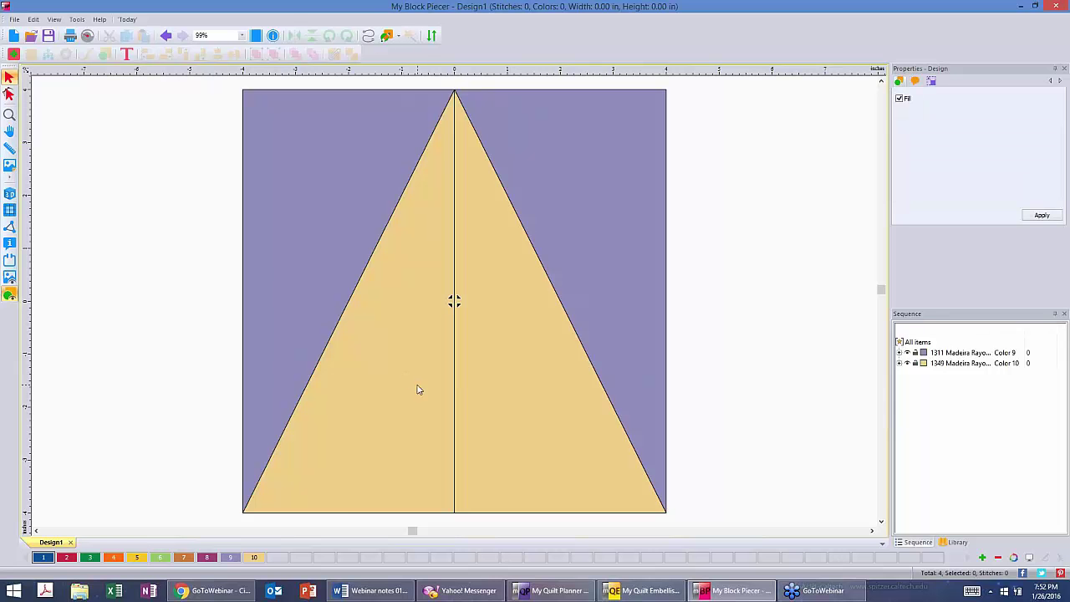
pyautogui.click(454, 301)
pyautogui.keyDown('ctrl'); pyautogui.click(454, 300); pyautogui.keyUp('ctrl')
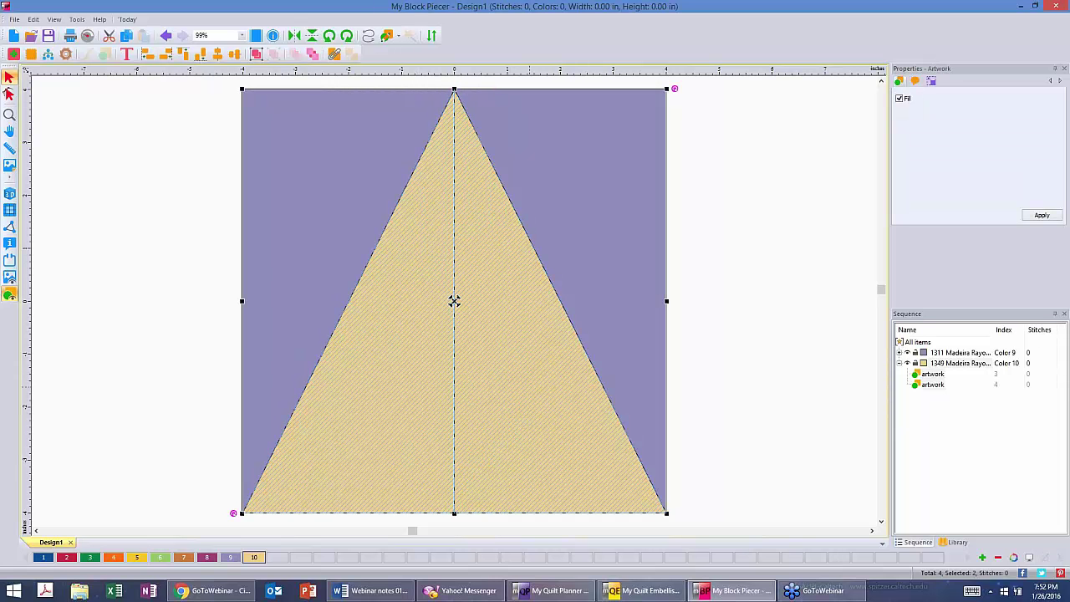
pyautogui.click(32, 54)
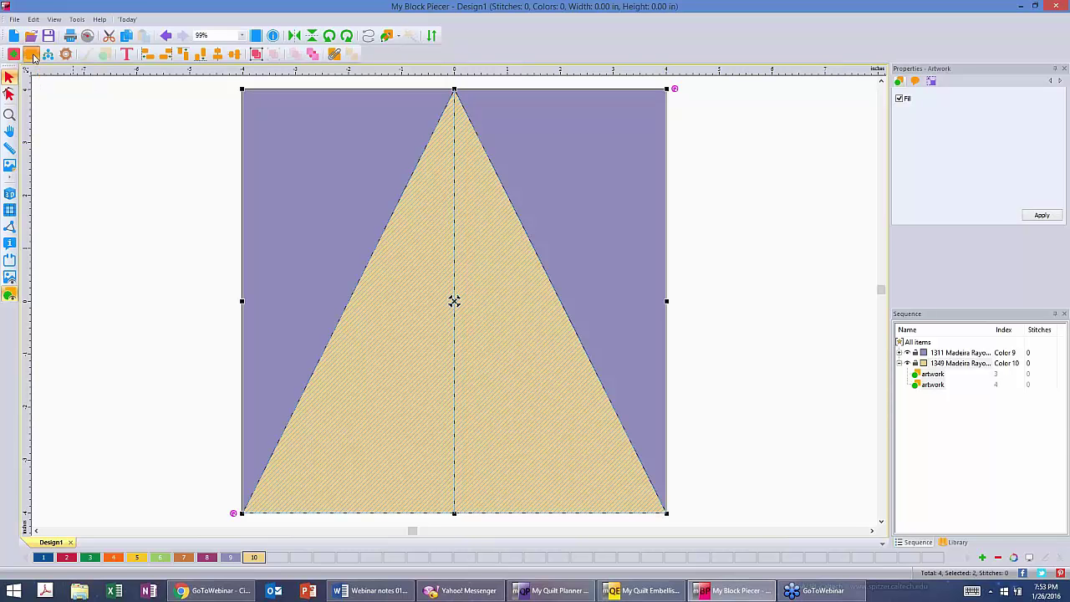
pyautogui.click(33, 56)
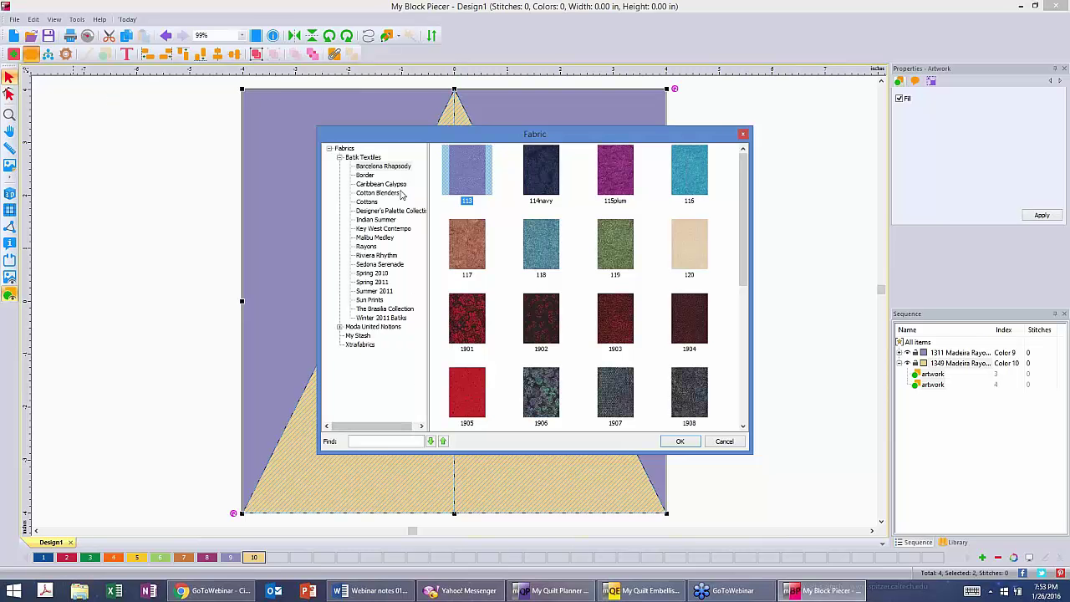
# - Browse the Batik Textiles and Moda United Notions fabrics, including the Indian Summer, Malibu Medley and Independence-Trail collections
pyautogui.click(373, 220)
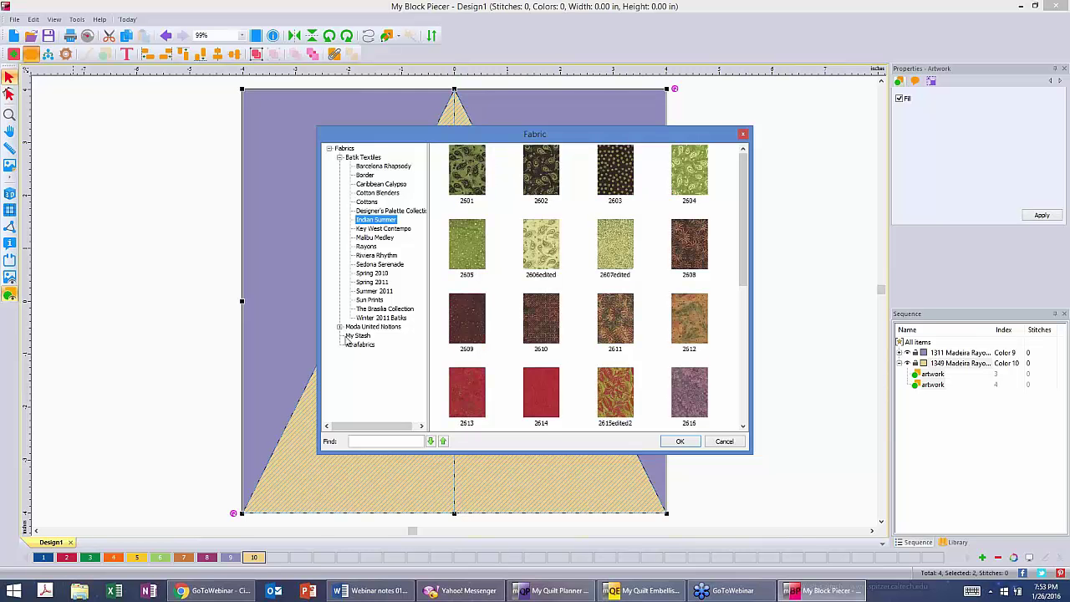
pyautogui.click(369, 300)
pyautogui.click(376, 238)
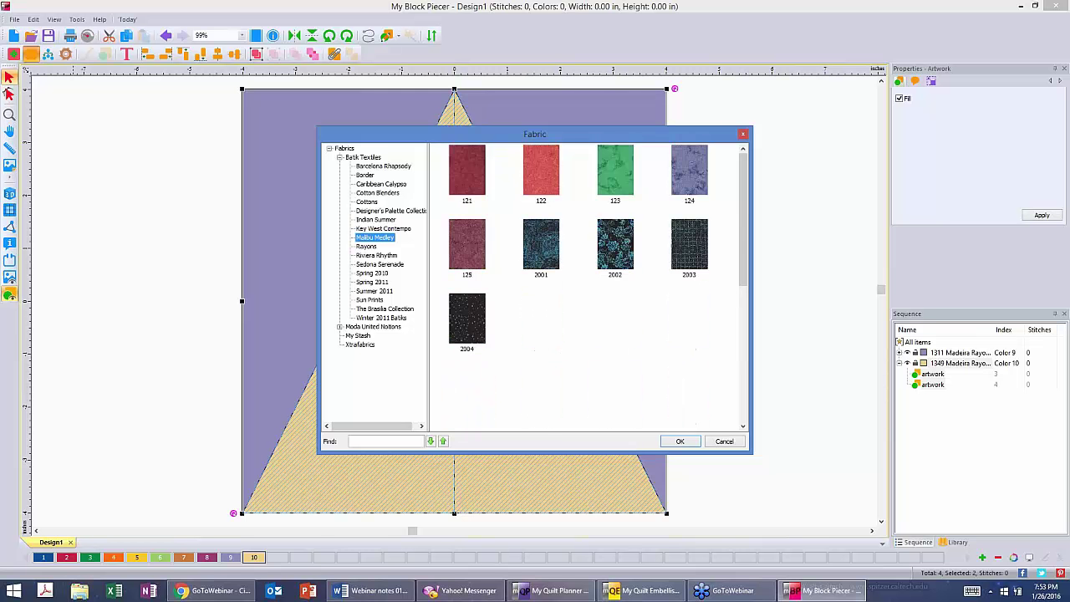
pyautogui.click(339, 327)
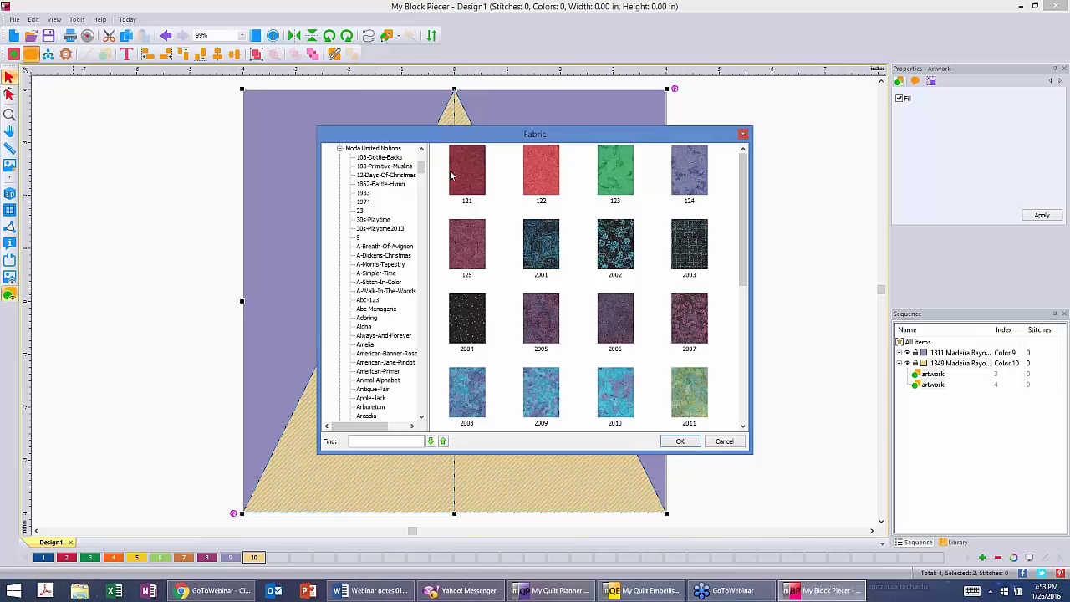
pyautogui.moveTo(424, 169); pyautogui.dragTo(425, 274)
pyautogui.click(370, 299)
pyautogui.click(381, 255)
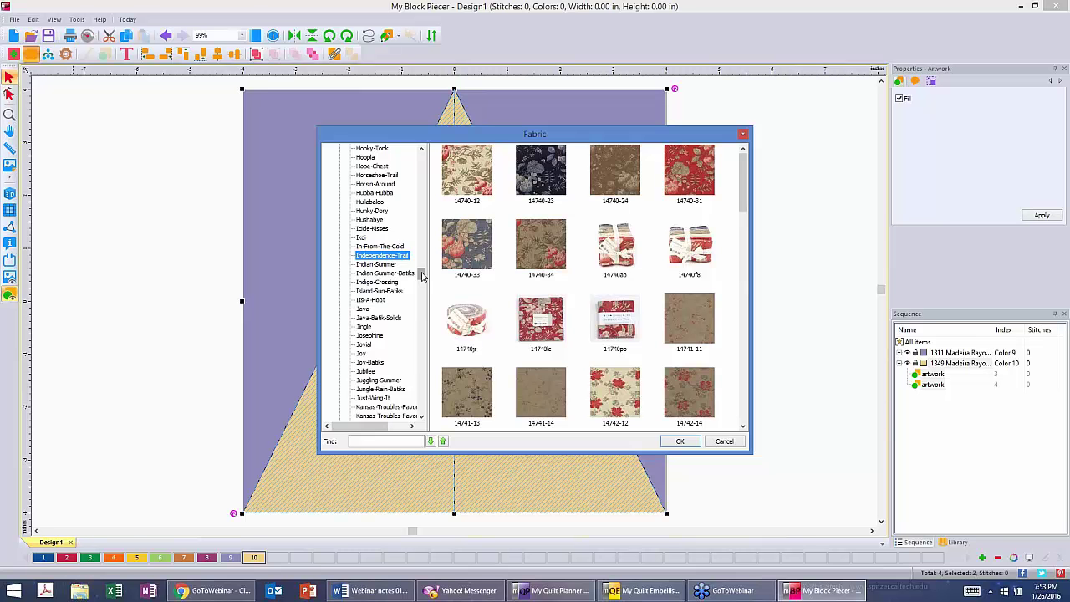
pyautogui.scroll(15, 393, 274)
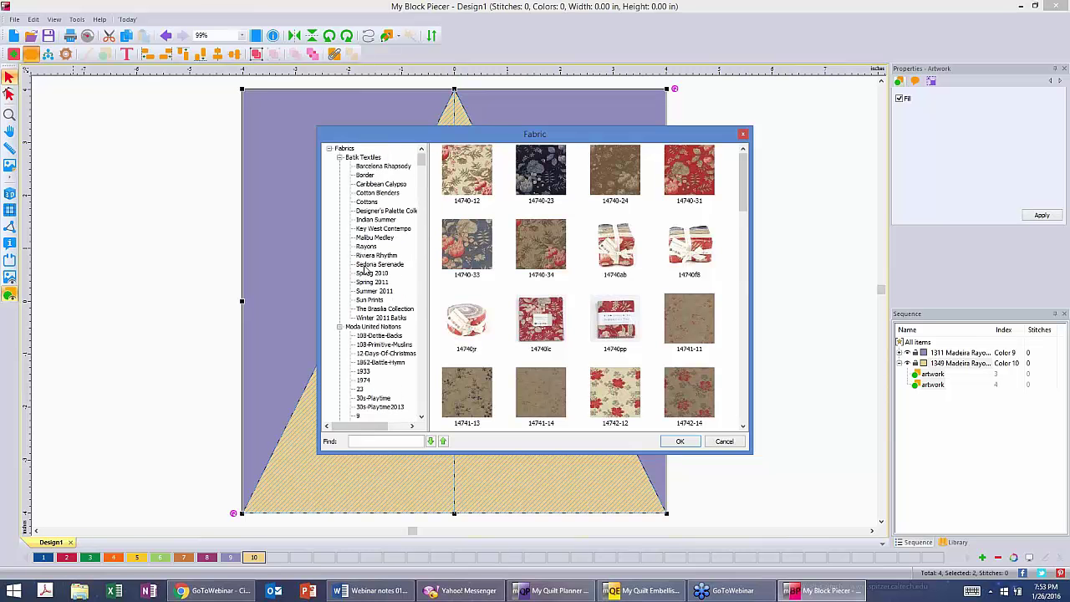
# - Fill the two centre triangles with fabric 2409edited2 from the Riviera Rhythm batik collection
pyautogui.click(368, 264)
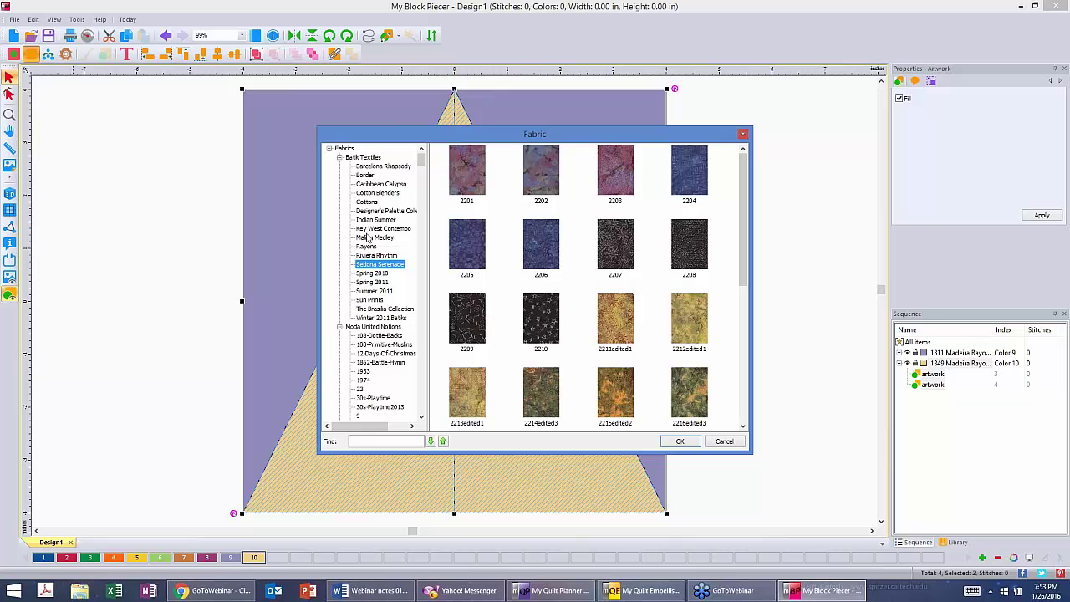
pyautogui.click(368, 254)
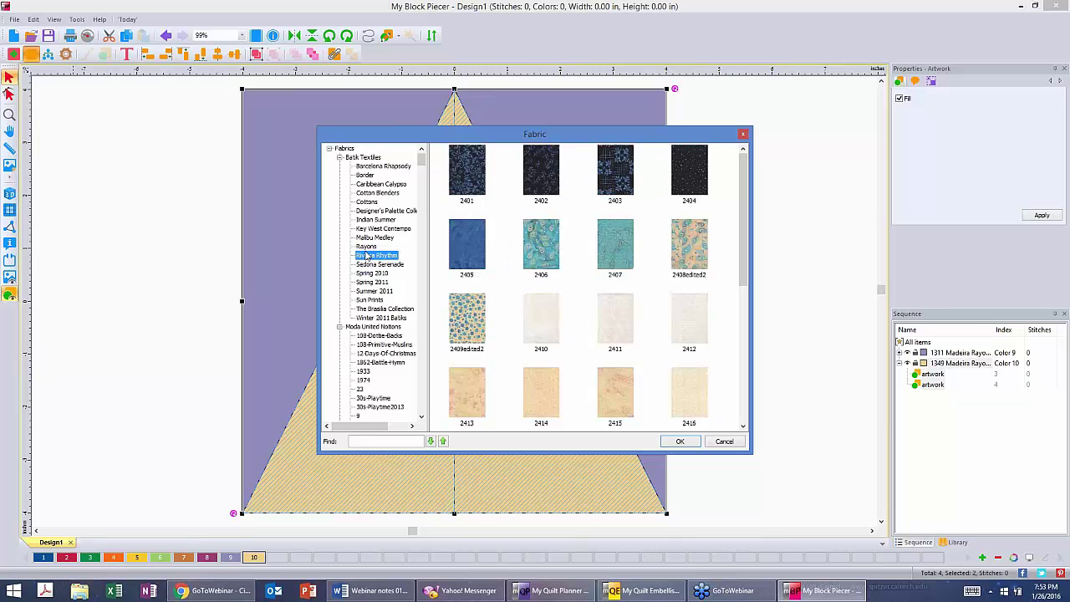
pyautogui.click(474, 315)
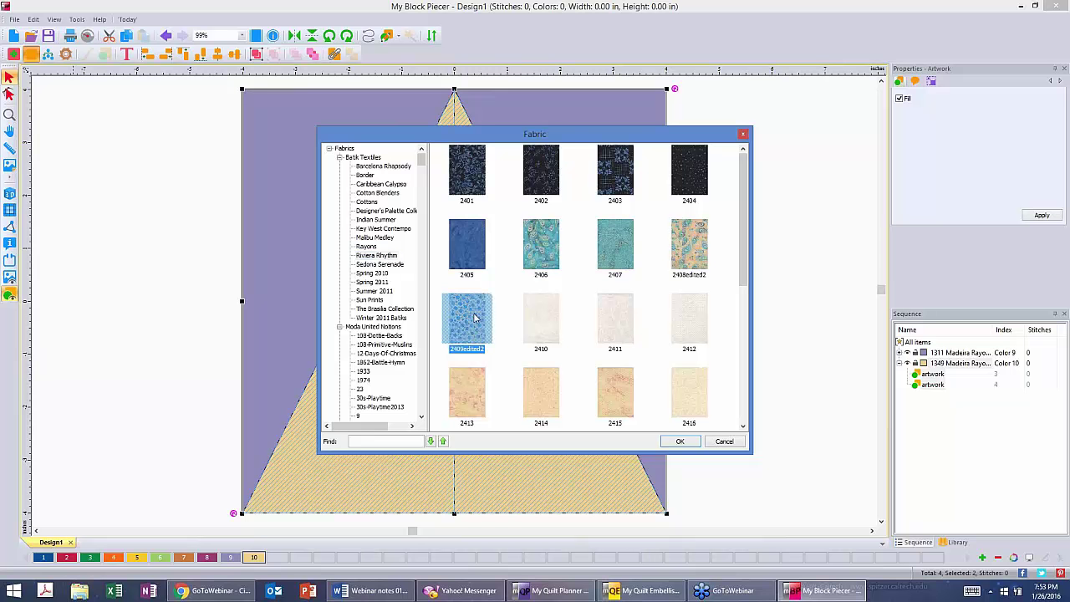
pyautogui.click(684, 442)
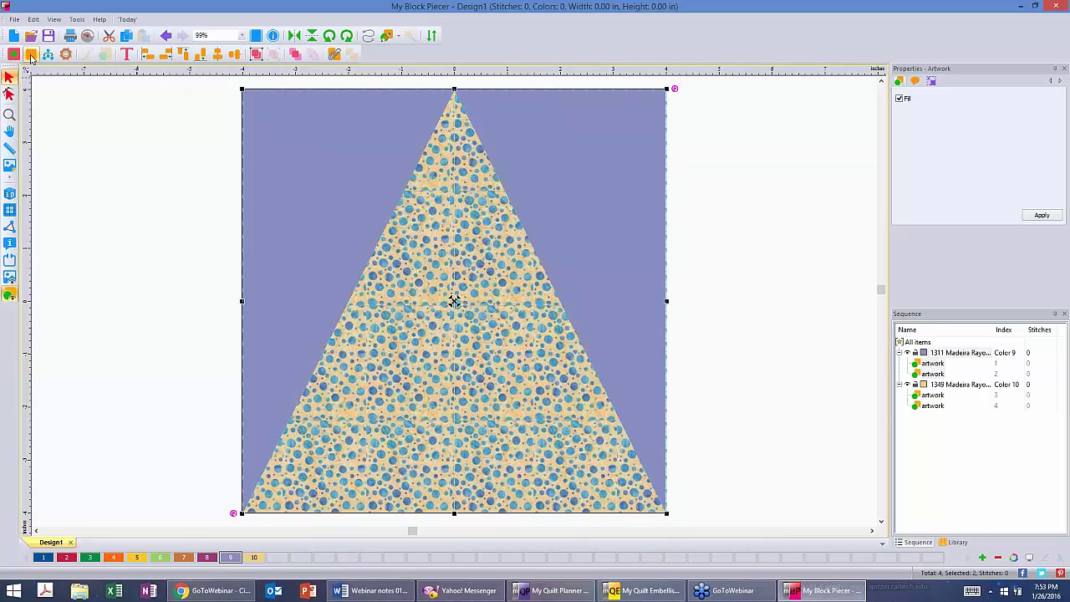
# - Fill the two purple outer triangles with Riviera Rhythm fabric 2405 and deselect them
pyautogui.click(31, 54)
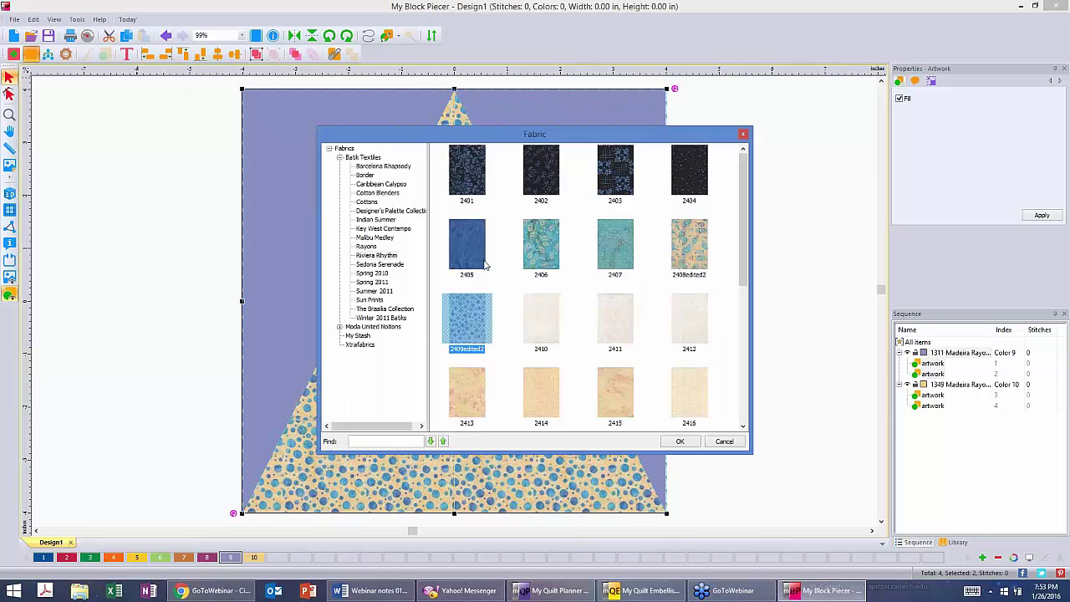
pyautogui.click(462, 247)
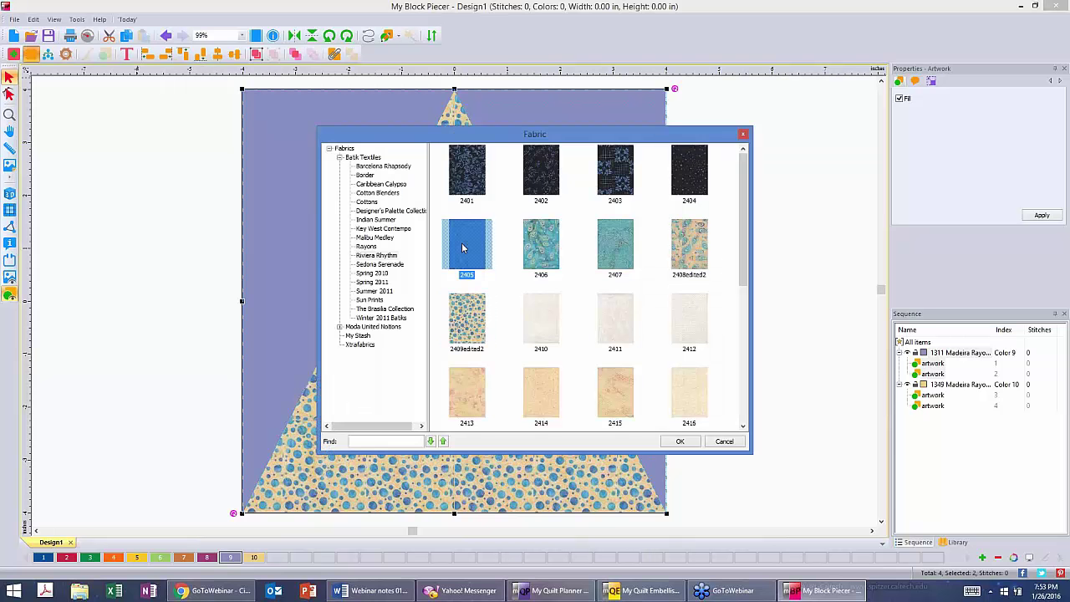
pyautogui.click(687, 441)
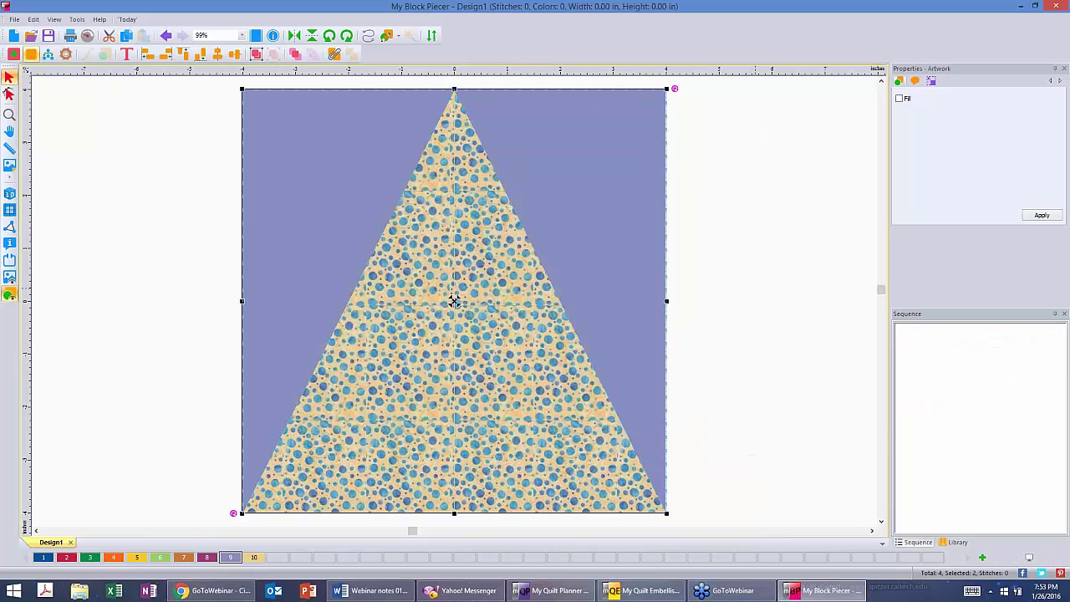
pyautogui.click(756, 292)
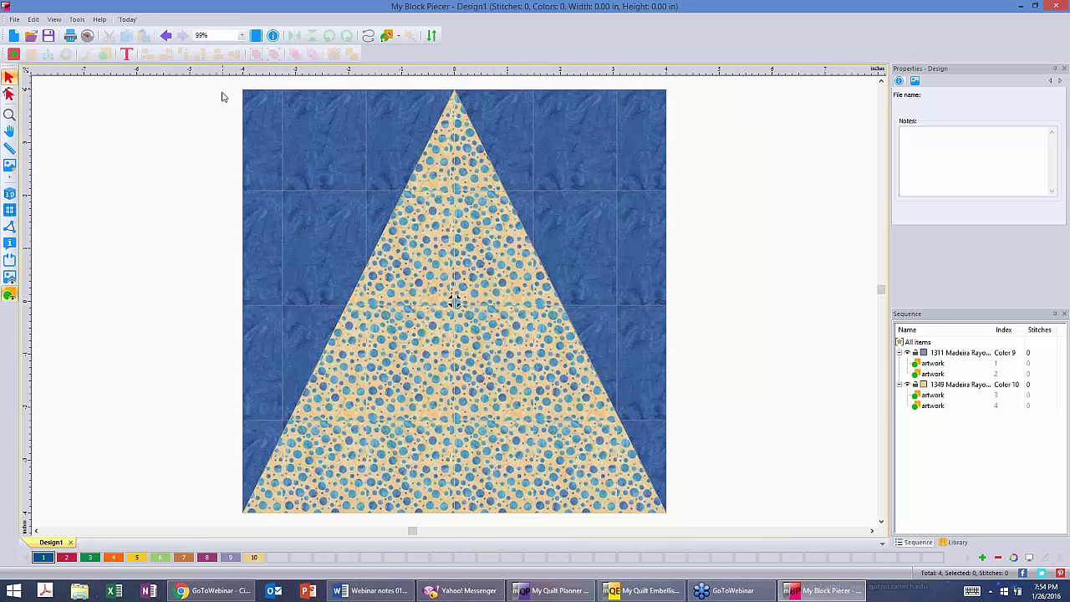
# - Select all four block pieces, auto-build their workflow units and preview the output designs
pyautogui.moveTo(222, 97); pyautogui.dragTo(688, 523)
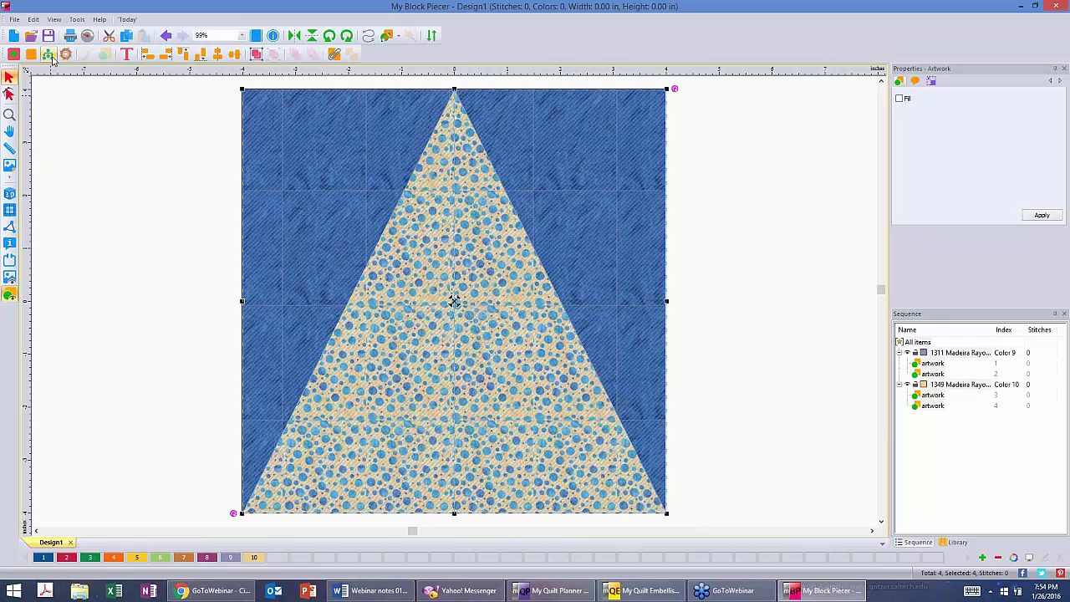
pyautogui.click(49, 59)
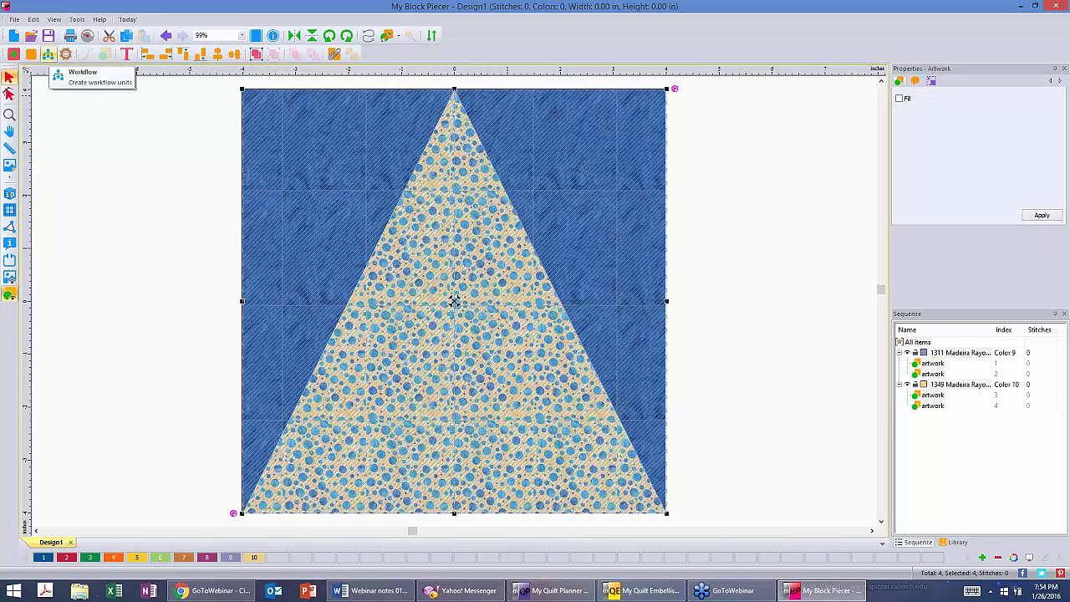
pyautogui.click(49, 54)
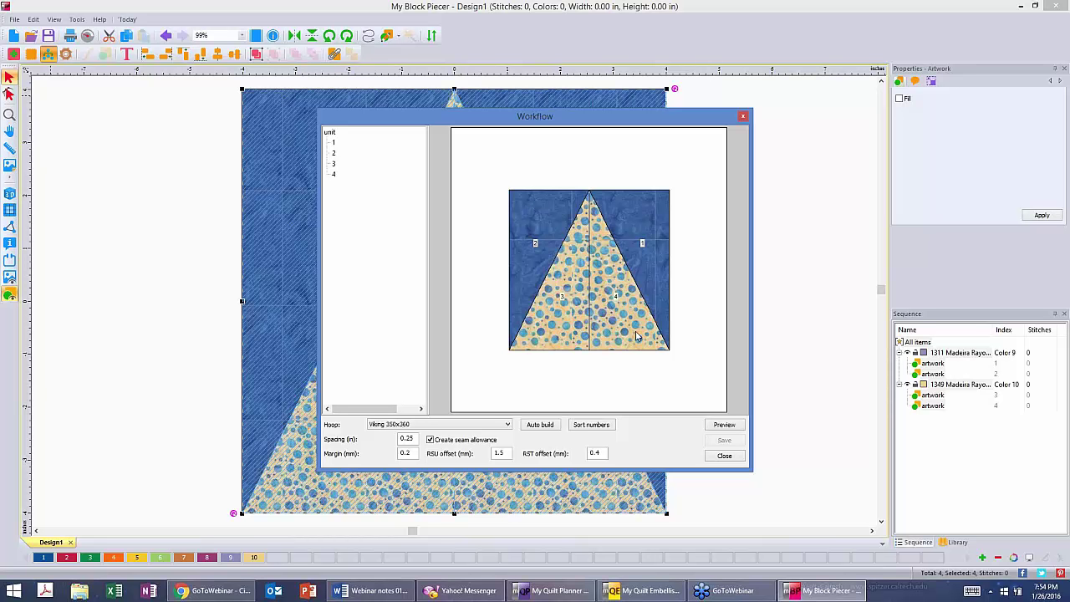
pyautogui.click(542, 426)
pyautogui.click(725, 425)
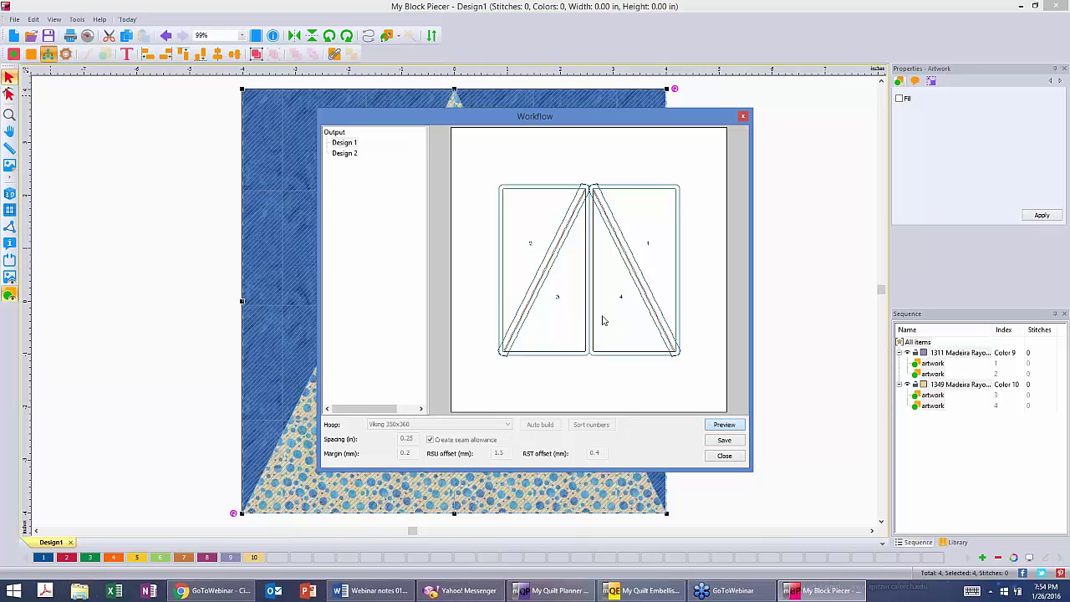
# - Examine the previews of output Design 2 and Design 1, and close the workflow preview without saving
pyautogui.click(343, 154)
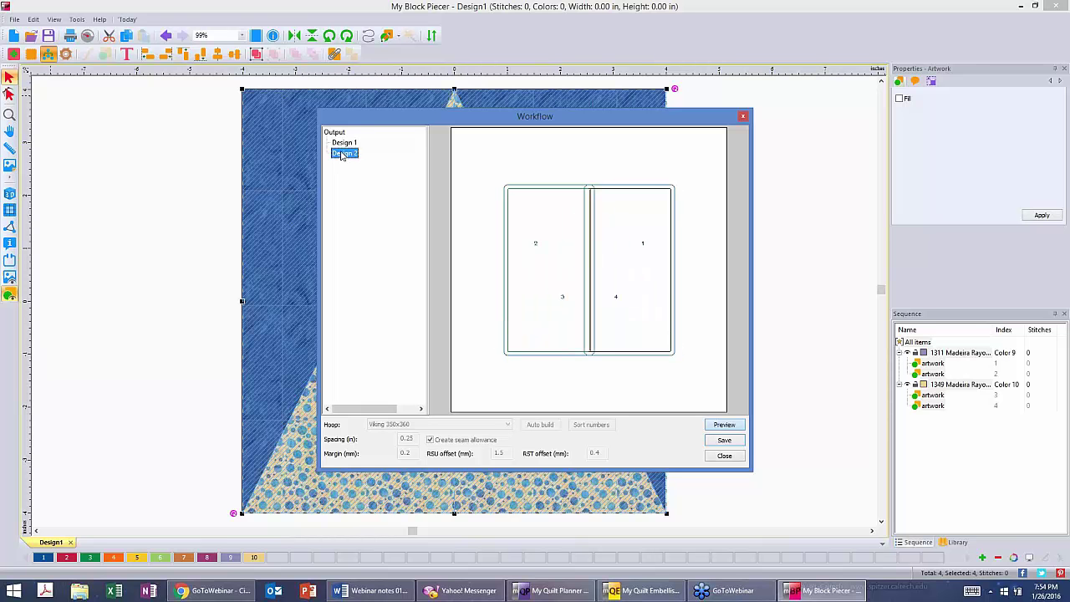
pyautogui.click(344, 143)
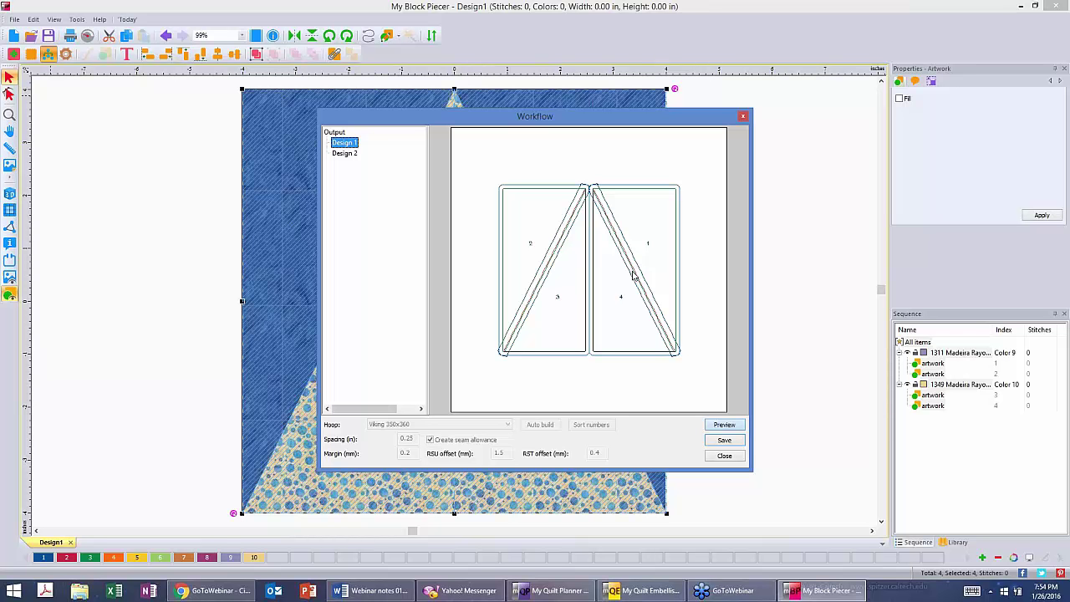
pyautogui.click(727, 455)
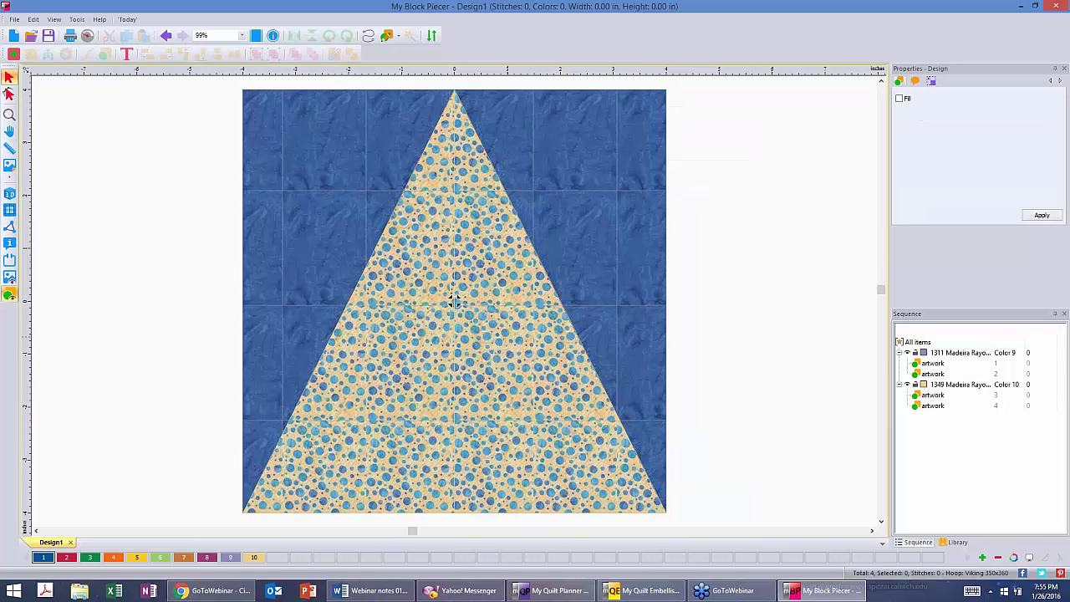
# - Select the two dotted-fabric centre triangles and combine them into a single piece
pyautogui.click(453, 301)
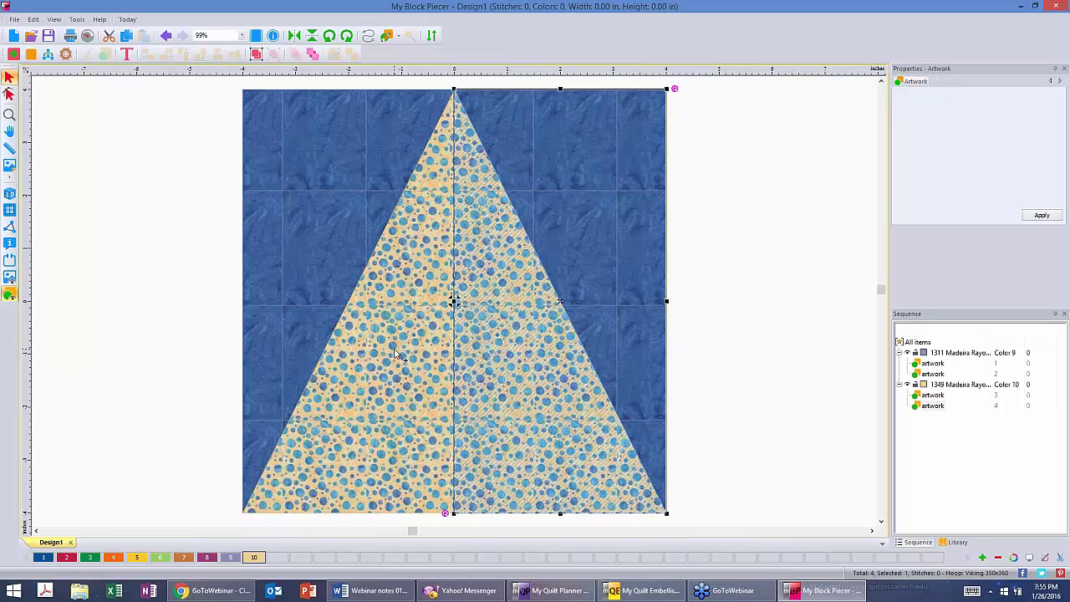
pyautogui.hotkey('ctrl', 'a')
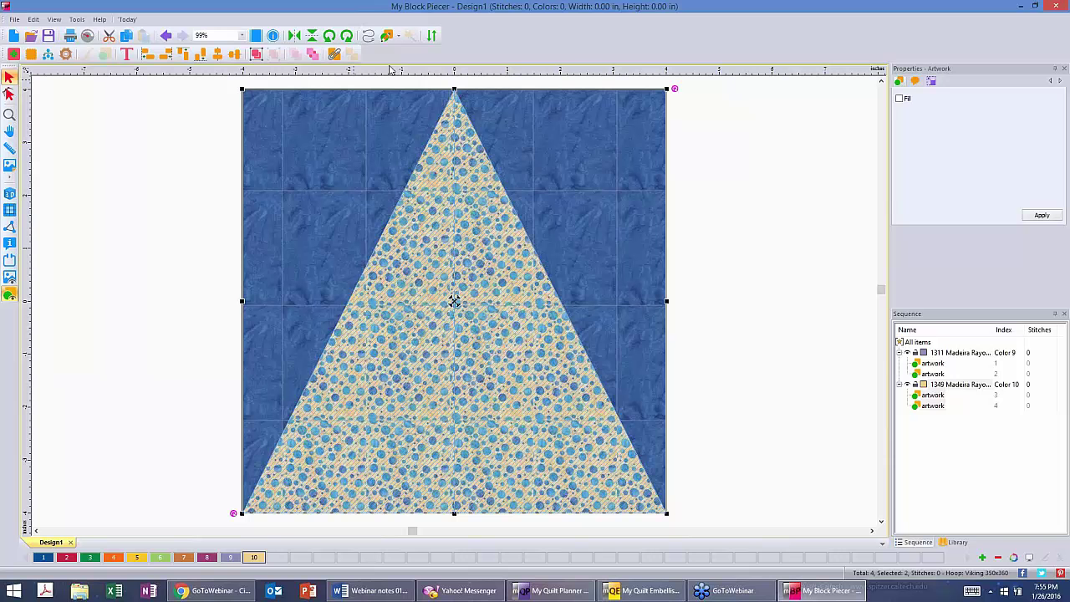
pyautogui.click(334, 53)
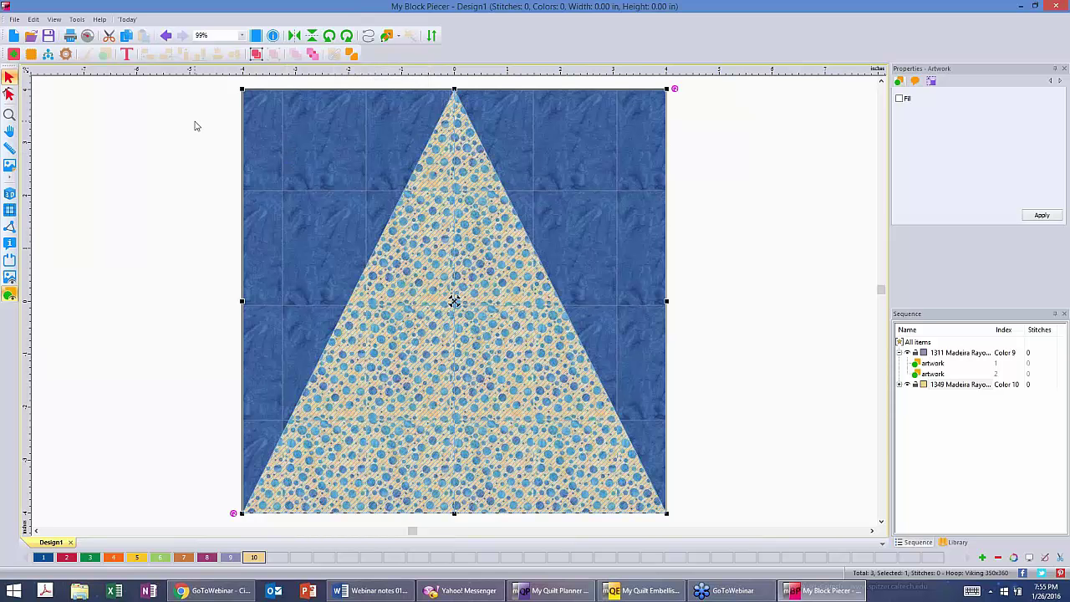
# - Select all three block pieces, auto-build their workflow units, preview the output design and close the workflow without saving
pyautogui.moveTo(224, 79); pyautogui.dragTo(706, 527)
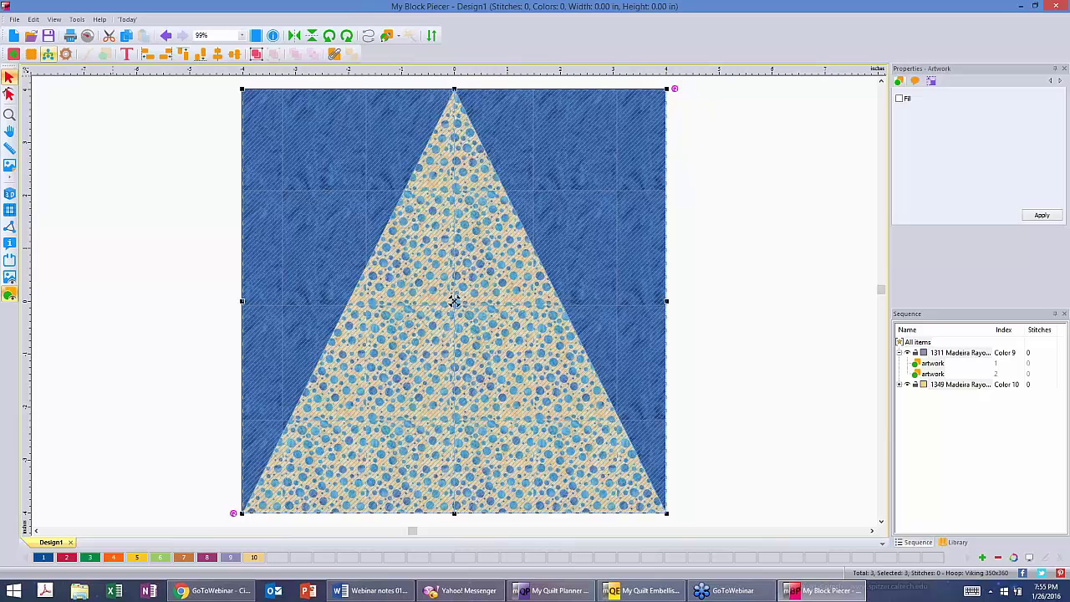
pyautogui.click(48, 55)
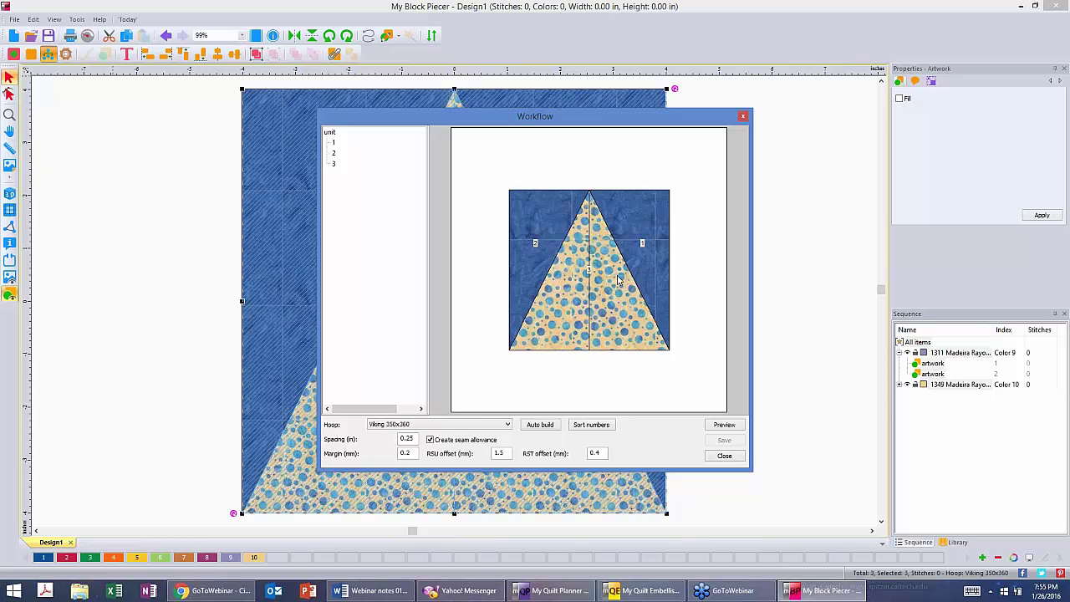
pyautogui.click(545, 426)
pyautogui.click(732, 424)
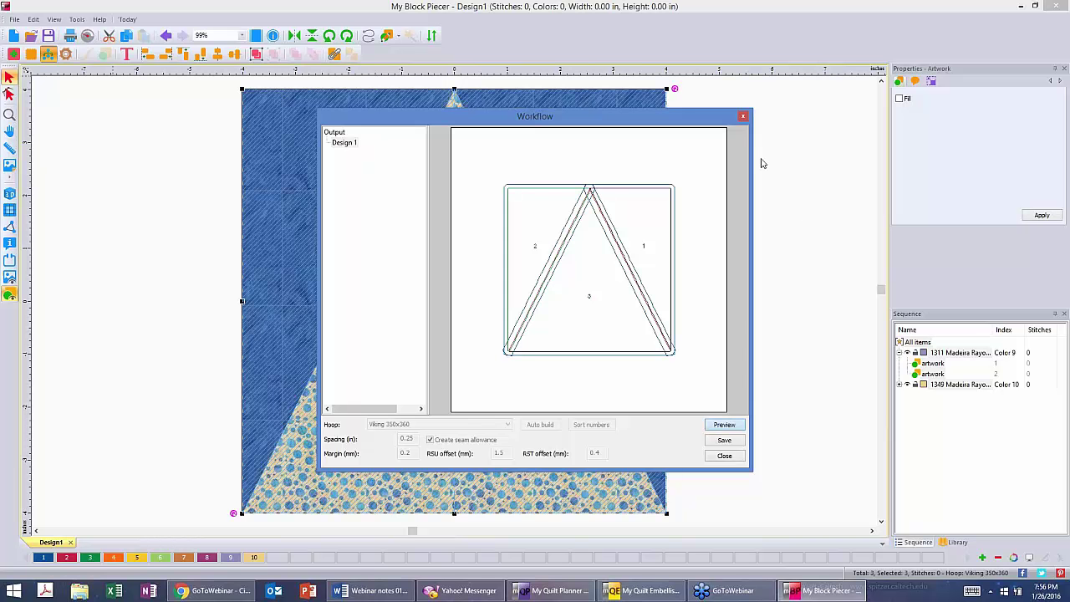
pyautogui.click(742, 116)
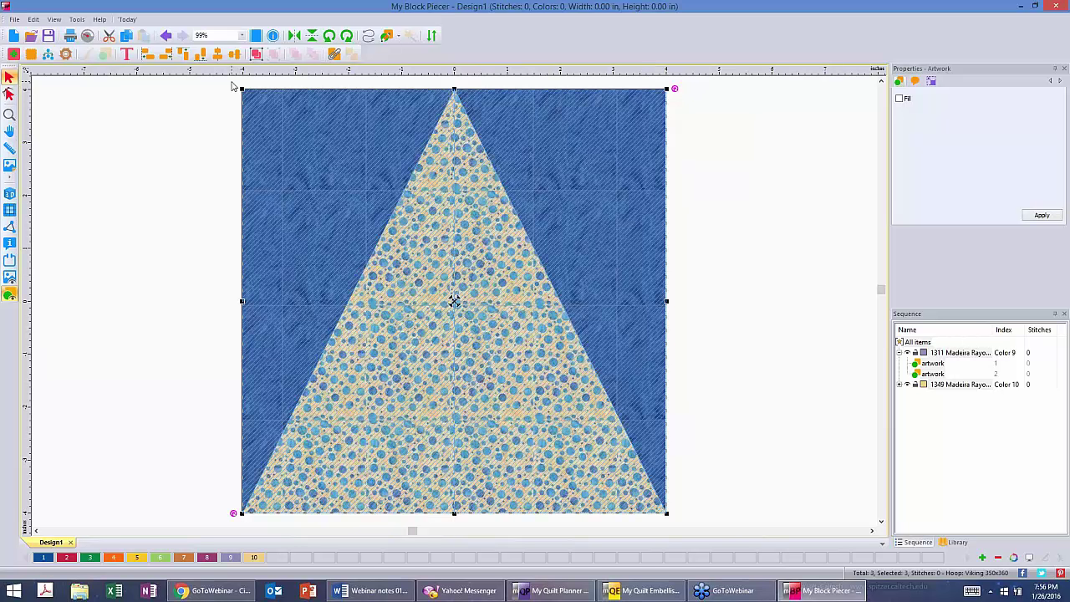
# - Reopen the workflow for the three-piece block, rerun the auto build, preview output Design 1 again and close it without saving
pyautogui.moveTo(234, 81); pyautogui.dragTo(513, 332)
pyautogui.moveTo(681, 521); pyautogui.dragTo(651, 502)
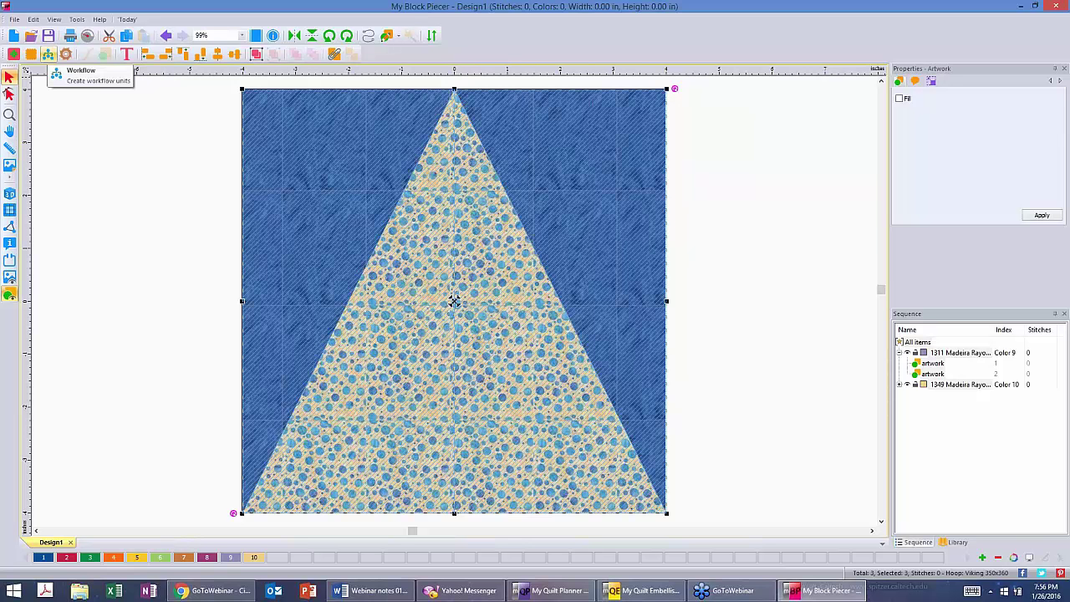
pyautogui.click(48, 54)
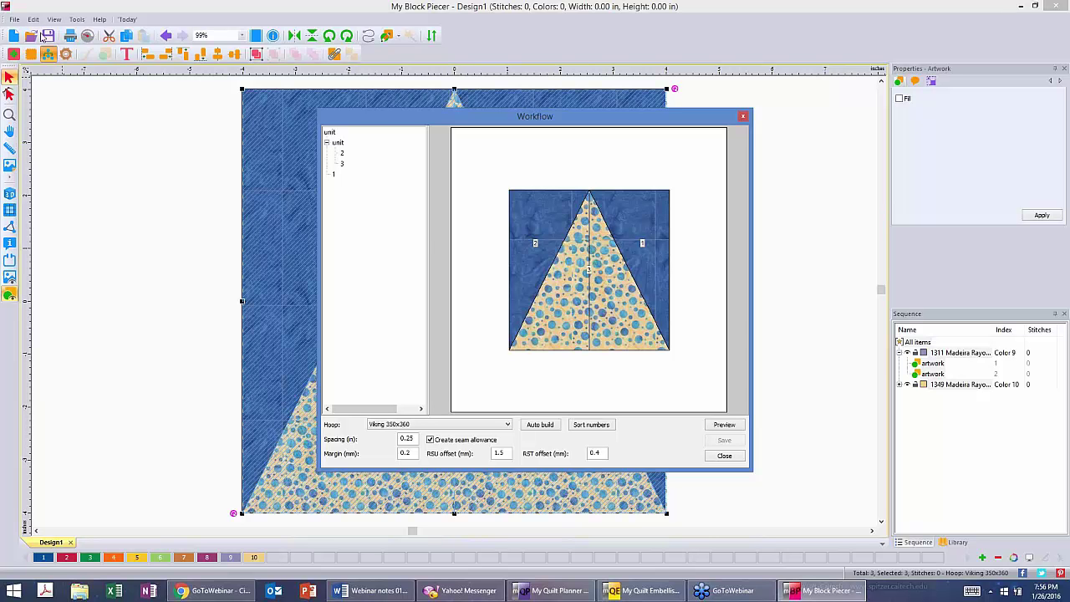
pyautogui.click(545, 426)
pyautogui.click(724, 424)
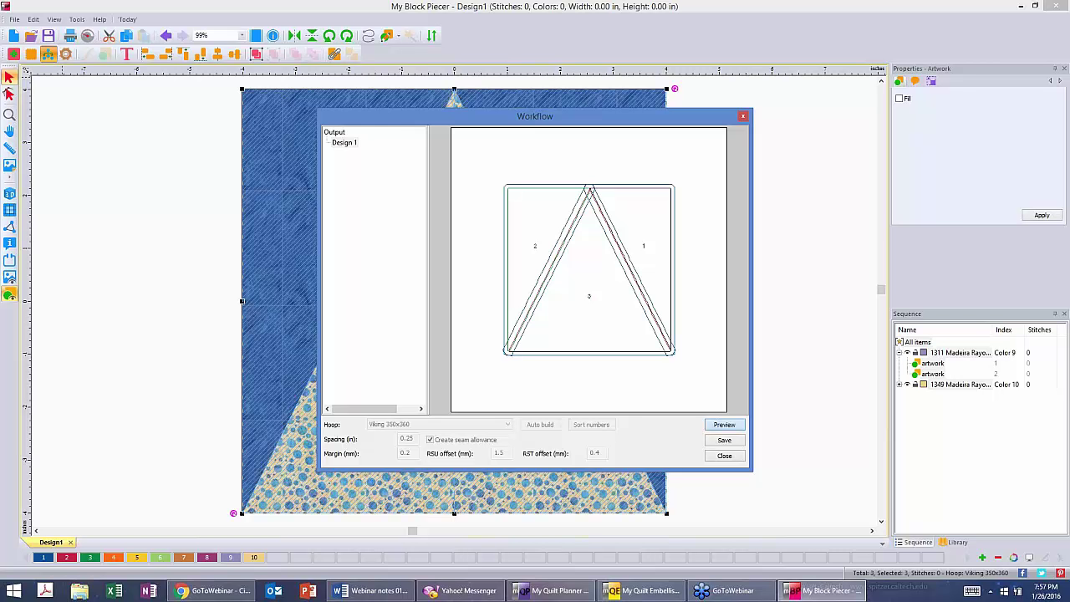
pyautogui.click(727, 457)
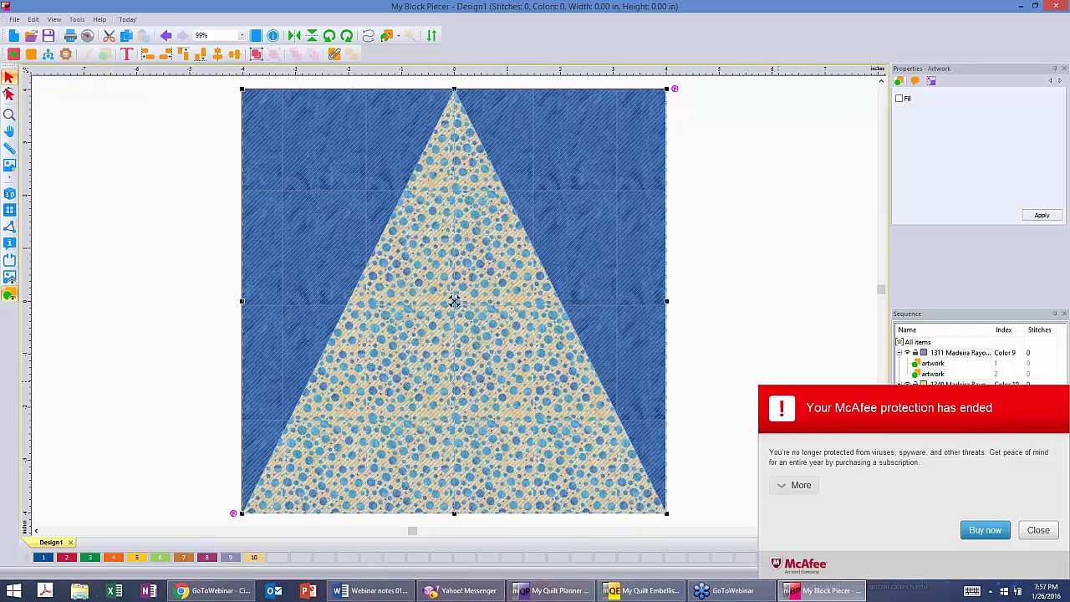
# - Dismiss the McAfee protection notice and start the command beside Workflow on the selected block pieces
pyautogui.click(1038, 531)
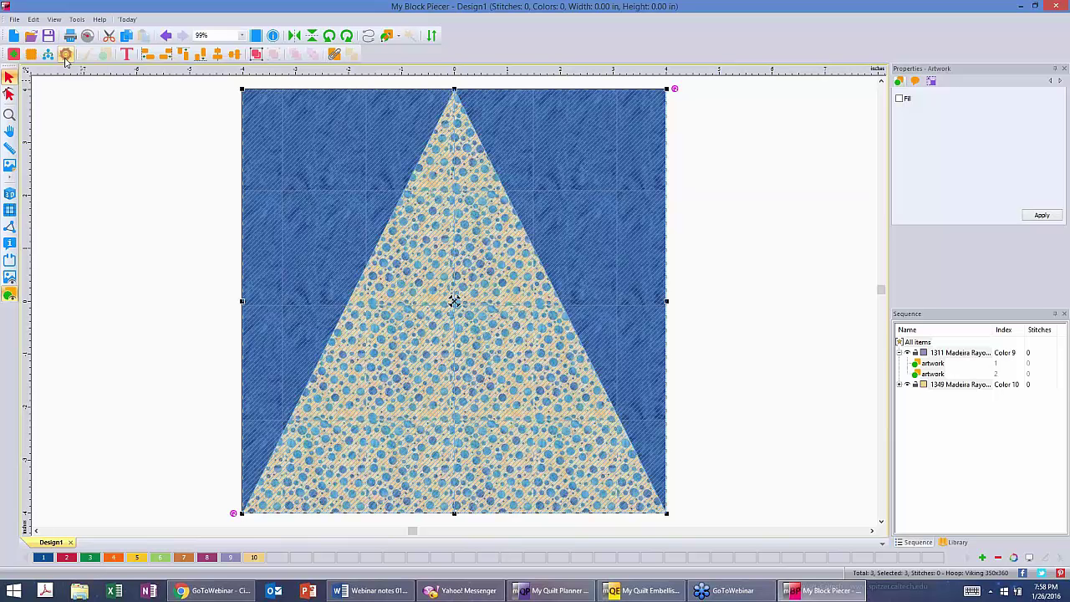
pyautogui.click(65, 59)
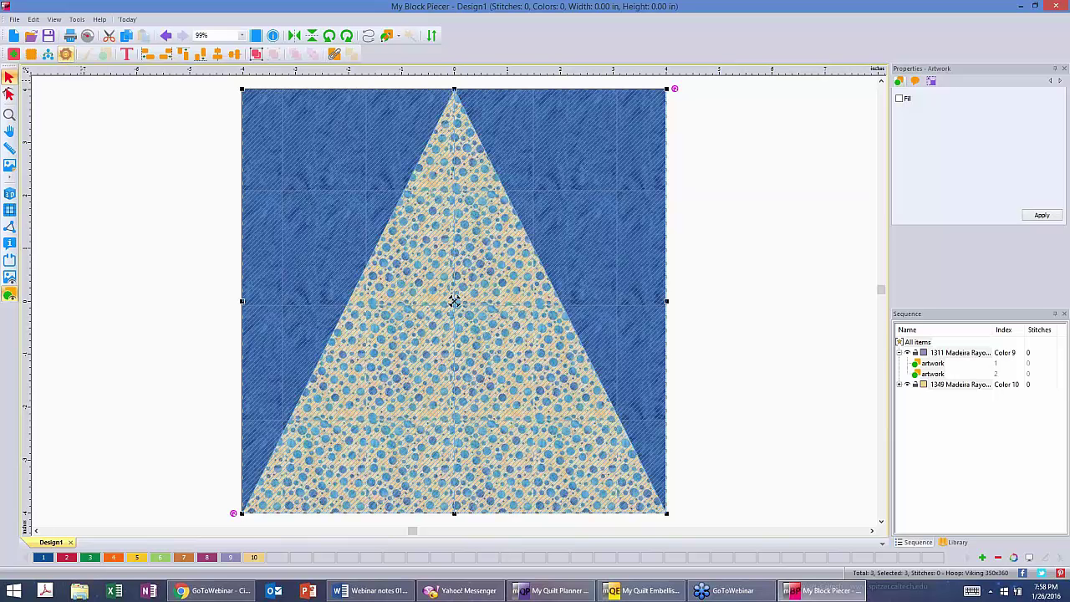